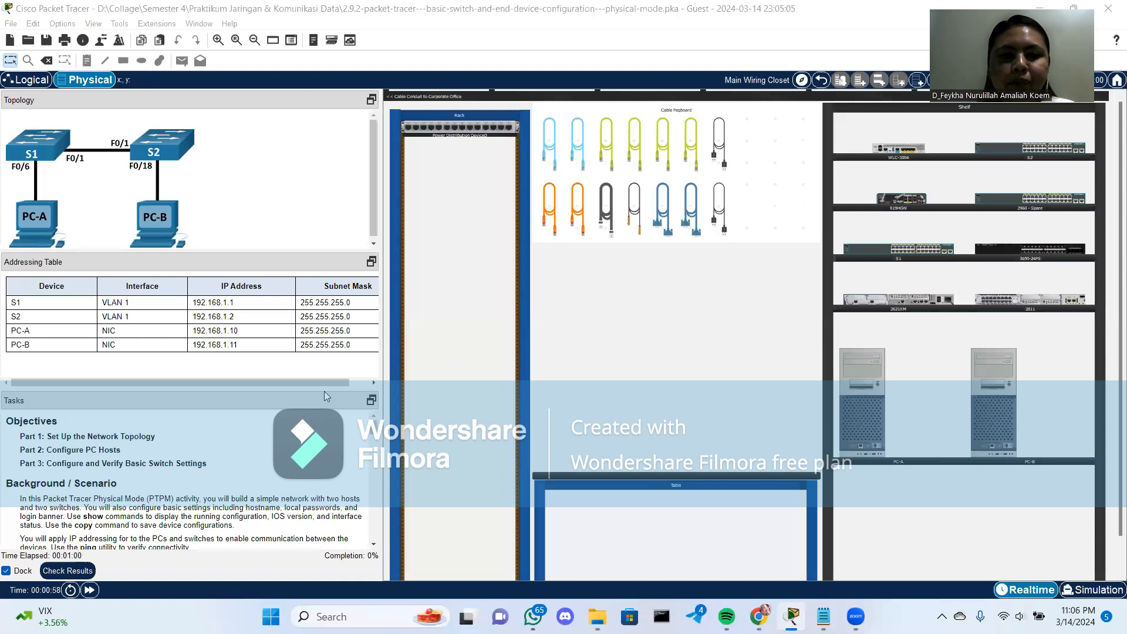
# Mount switches S1 and S2 from the Shelf into the rack
pyautogui.scroll(-3, 206, 432)
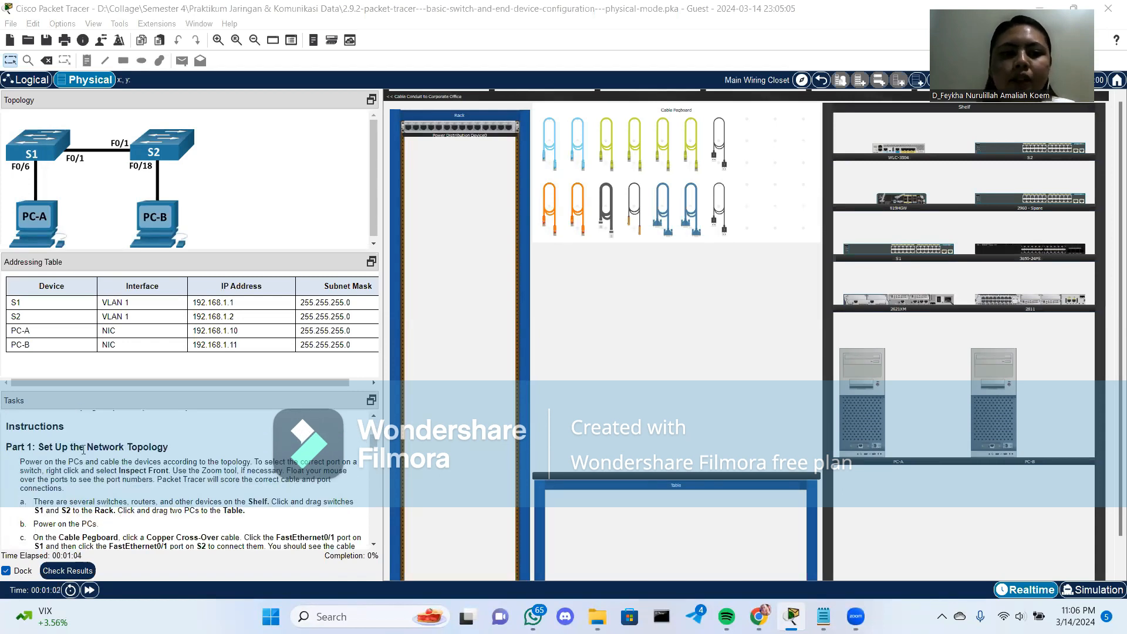
pyautogui.scroll(-1, 120, 458)
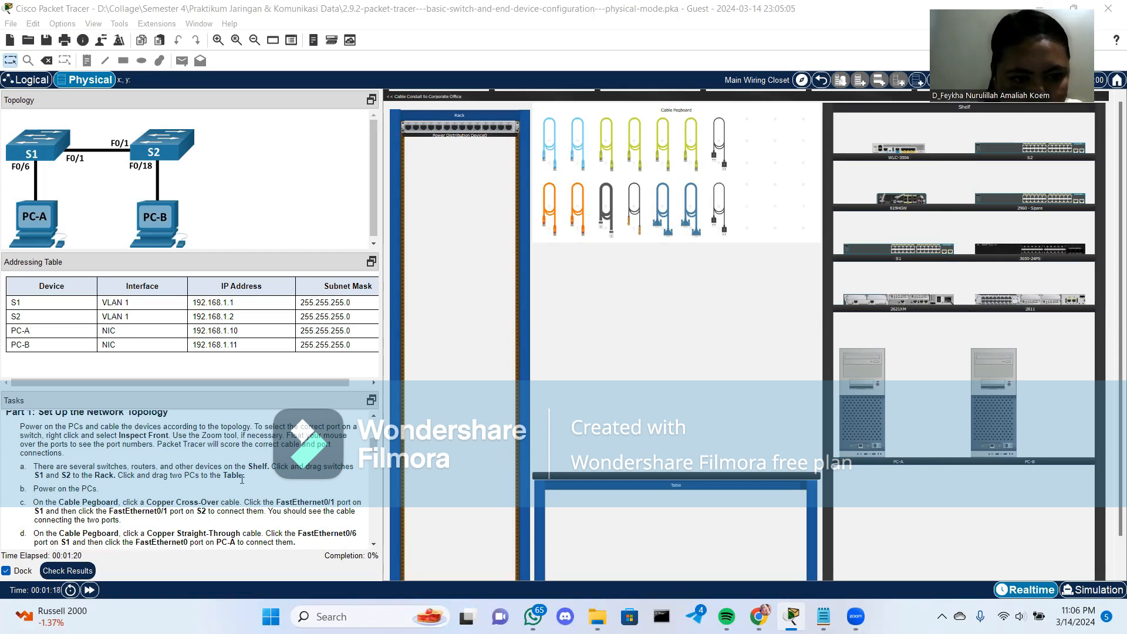
pyautogui.scroll(1, 242, 479)
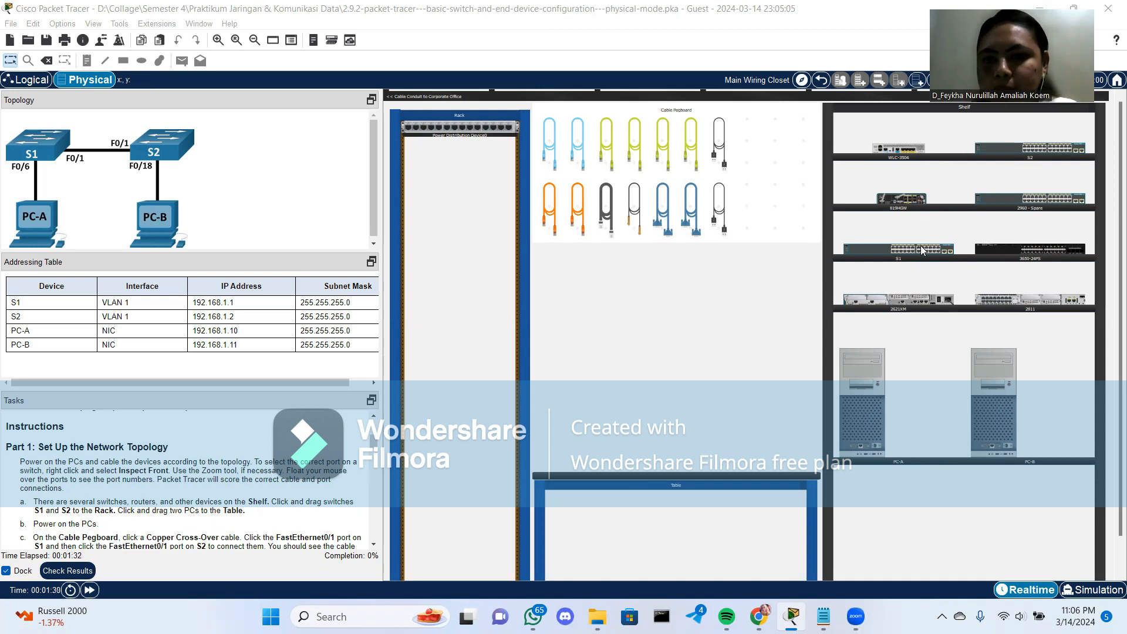
pyautogui.moveTo(603, 376); pyautogui.dragTo(485, 353)
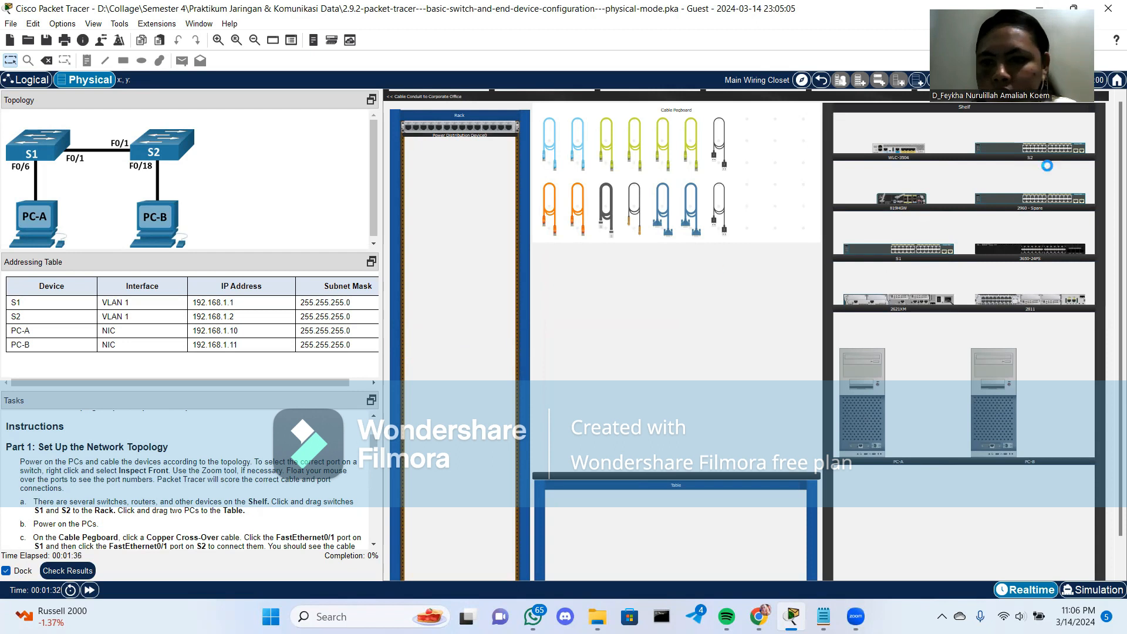
pyautogui.moveTo(1035, 151); pyautogui.dragTo(464, 396)
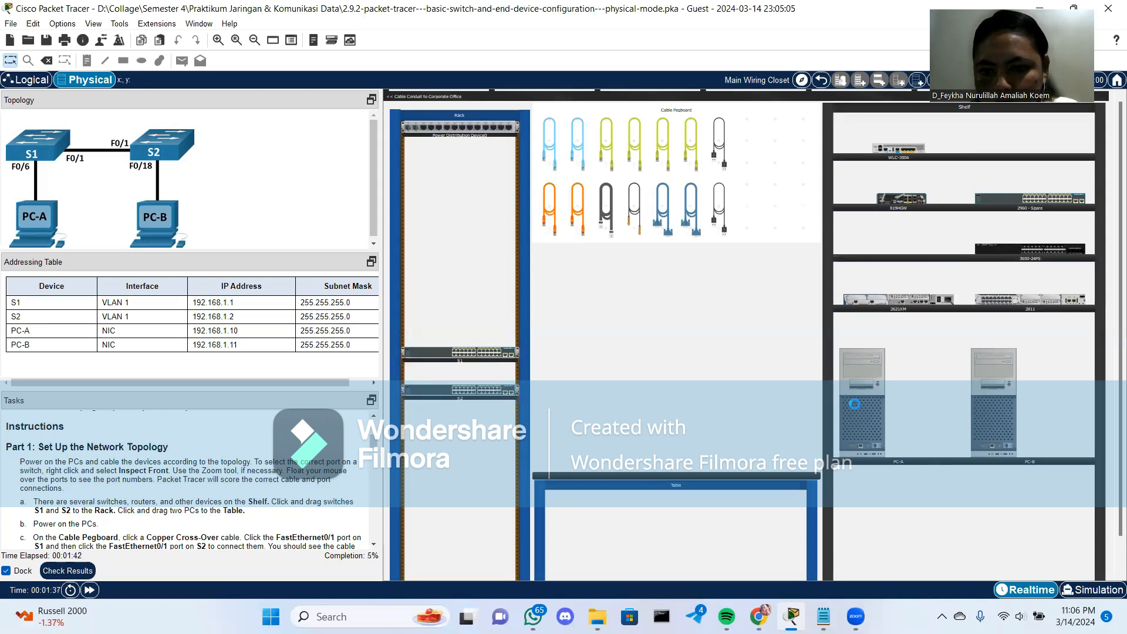
# Place PC-A and PC-B from the Shelf onto the table
pyautogui.moveTo(862, 391); pyautogui.dragTo(597, 399)
pyautogui.moveTo(990, 401); pyautogui.dragTo(749, 408)
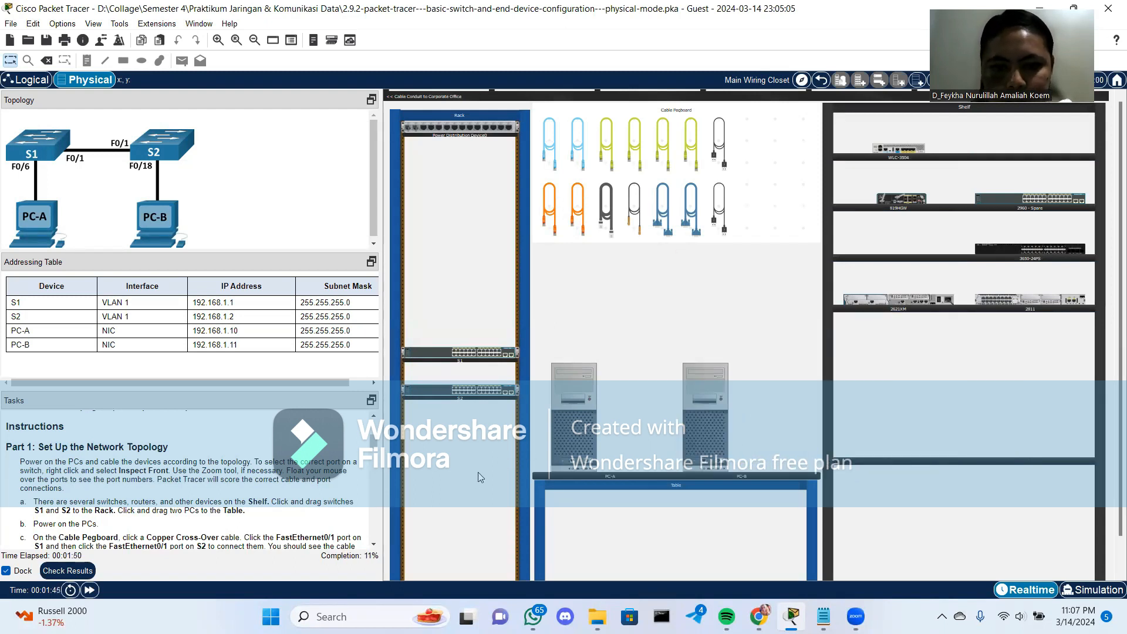
pyautogui.scroll(-1, 480, 481)
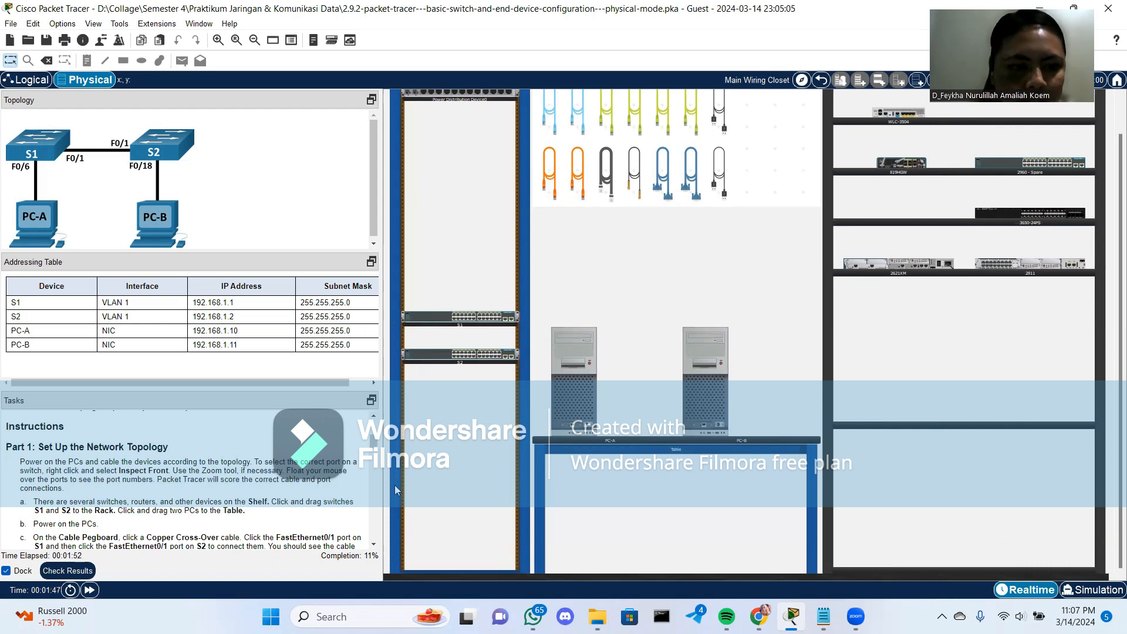
pyautogui.scroll(-1, 273, 476)
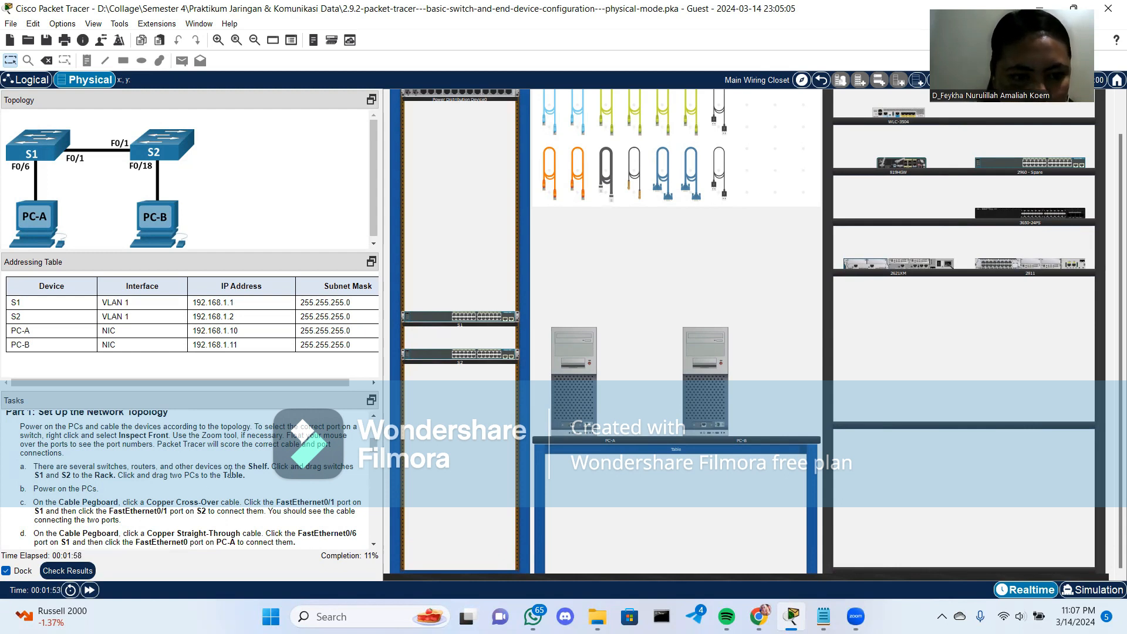
# Power on PC-A and look over the cable pegboard
pyautogui.click(591, 364)
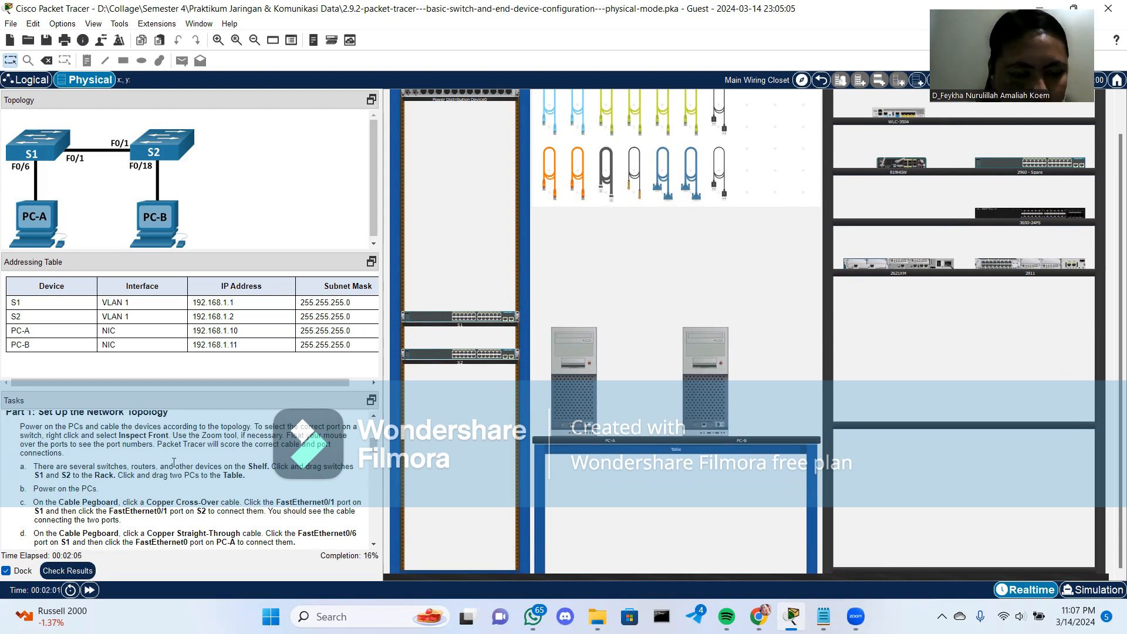
pyautogui.scroll(-1, 176, 469)
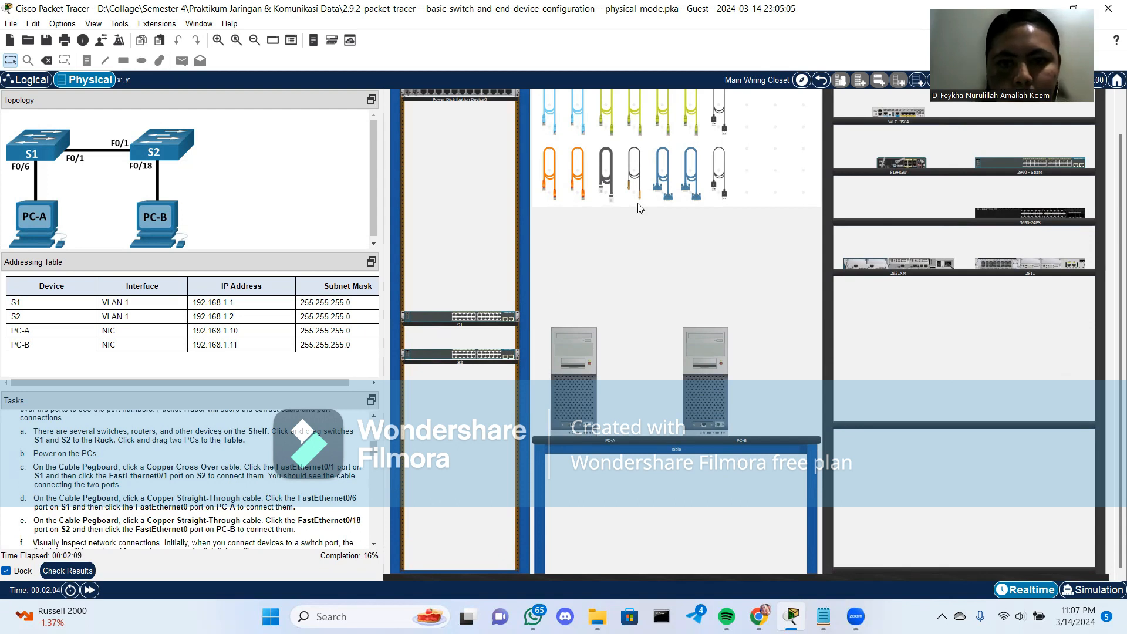
pyautogui.click(653, 171)
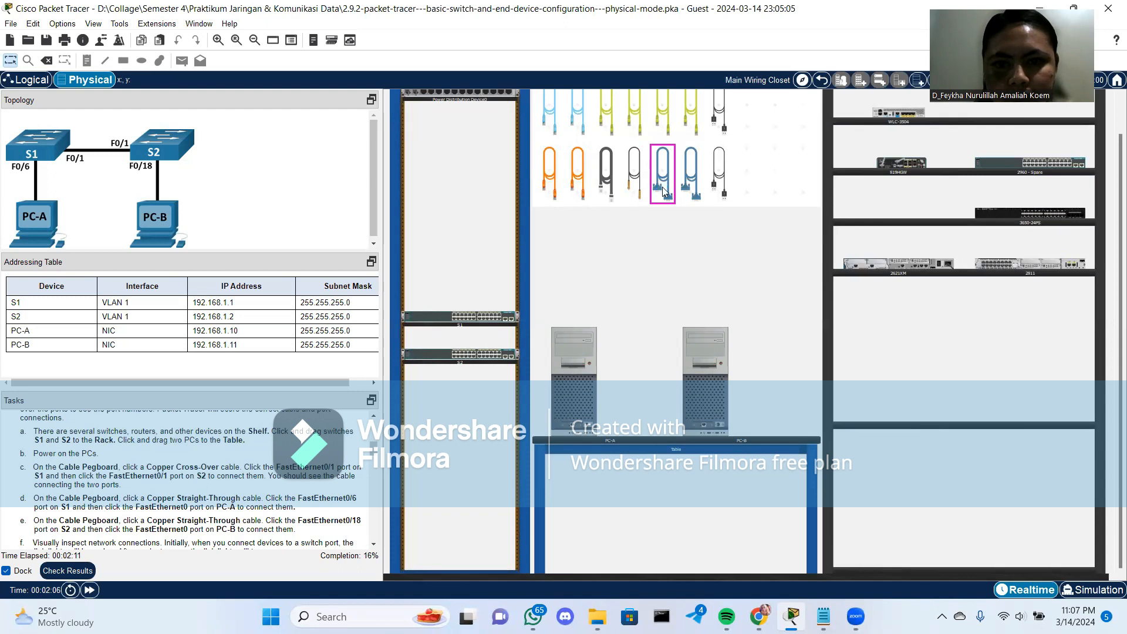
pyautogui.scroll(1, 663, 189)
pyautogui.scroll(1, 1031, 282)
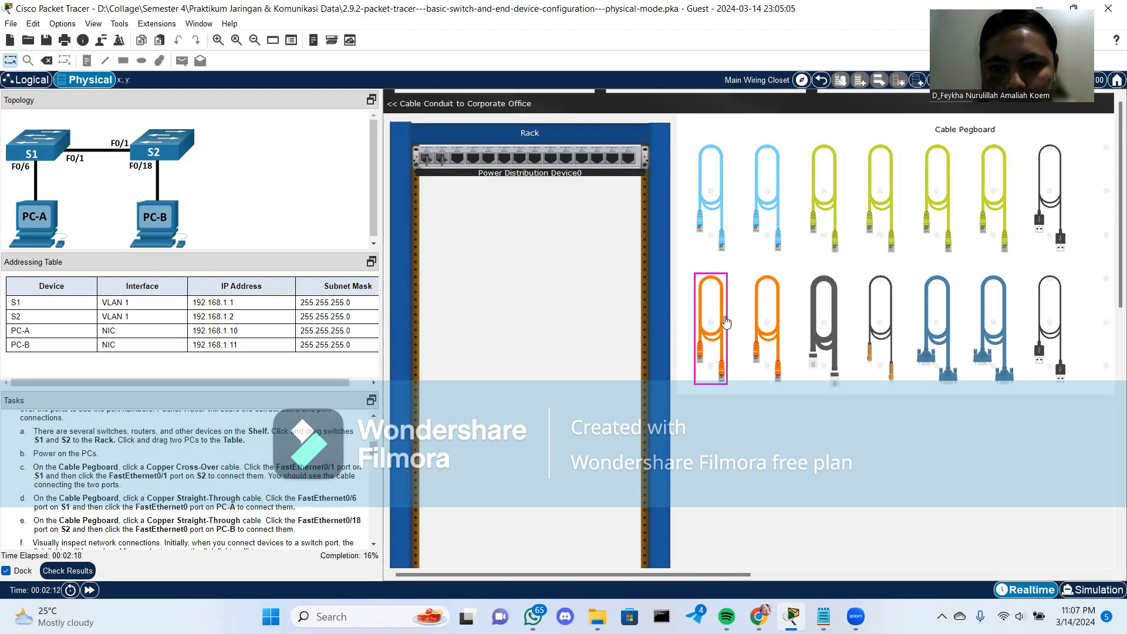
# Check the Notepad task notes and take the orange Copper Cross-Over cable
pyautogui.click(823, 617)
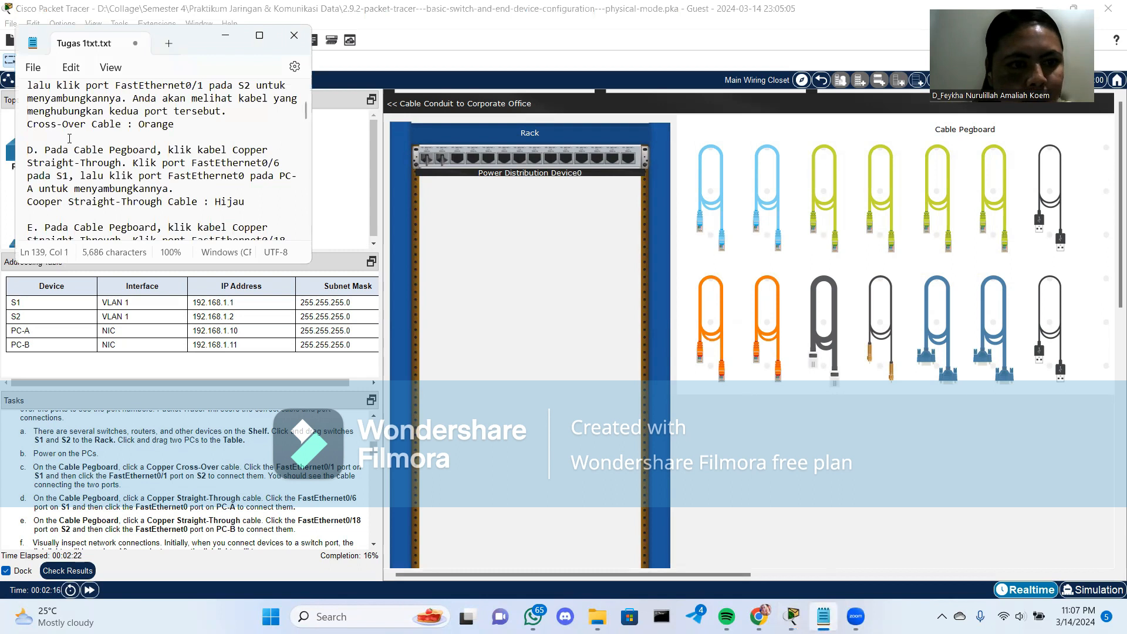
pyautogui.scroll(4, 113, 183)
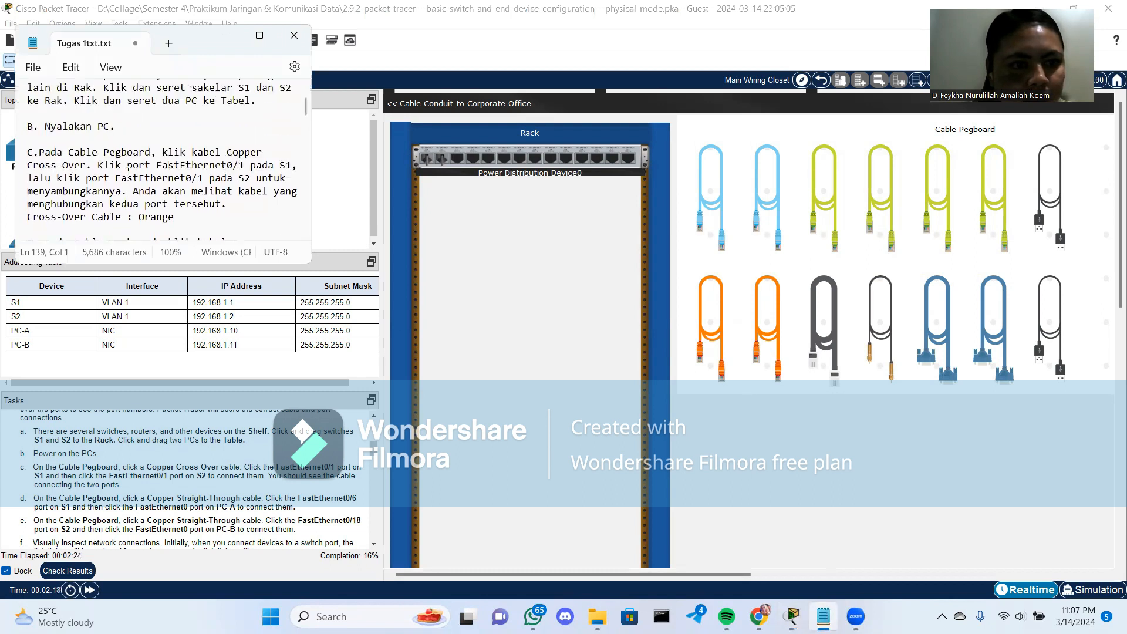
pyautogui.scroll(-2, 138, 177)
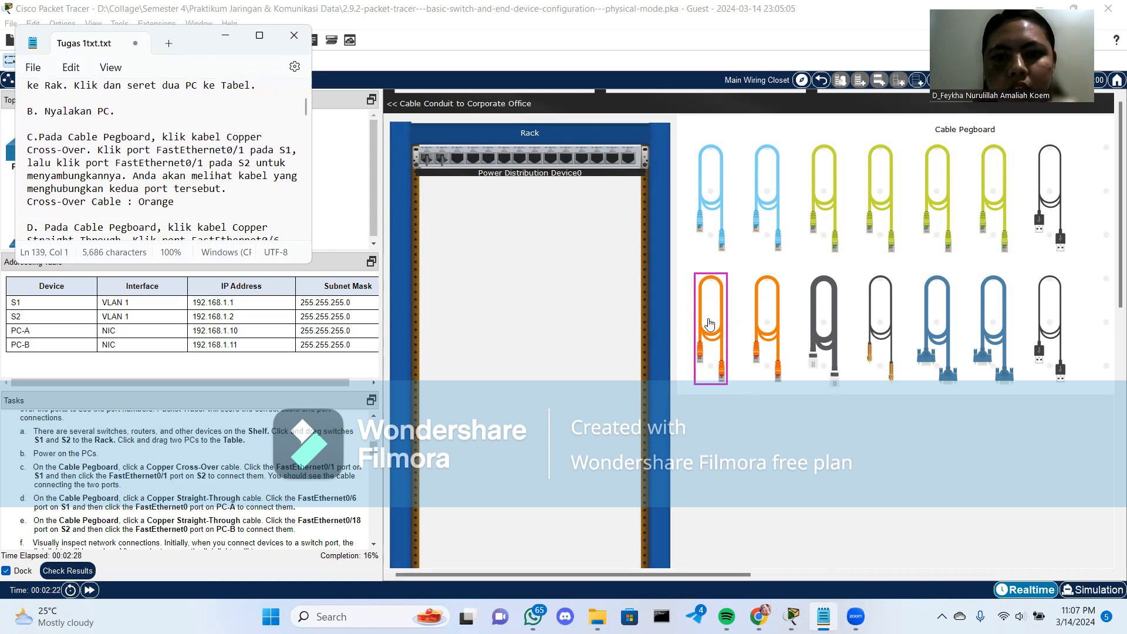
pyautogui.click(710, 324)
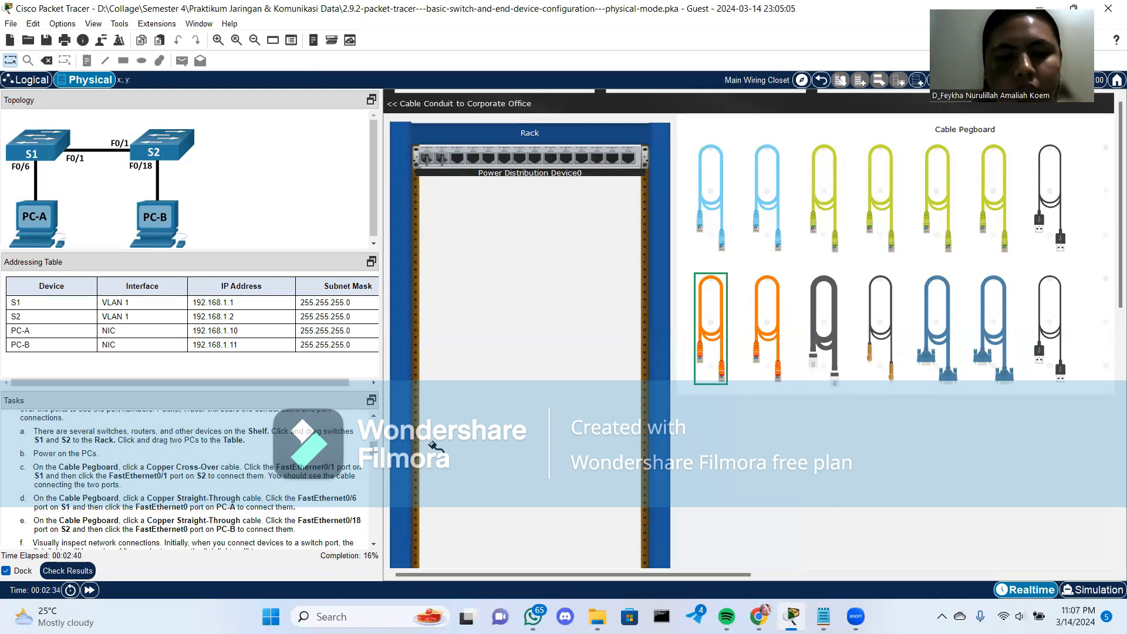
# Connect S1's FastEthernet0/1 to S2's FastEthernet0/1 with the cross-over cable
pyautogui.scroll(-5, 452, 437)
pyautogui.scroll(-1, 455, 434)
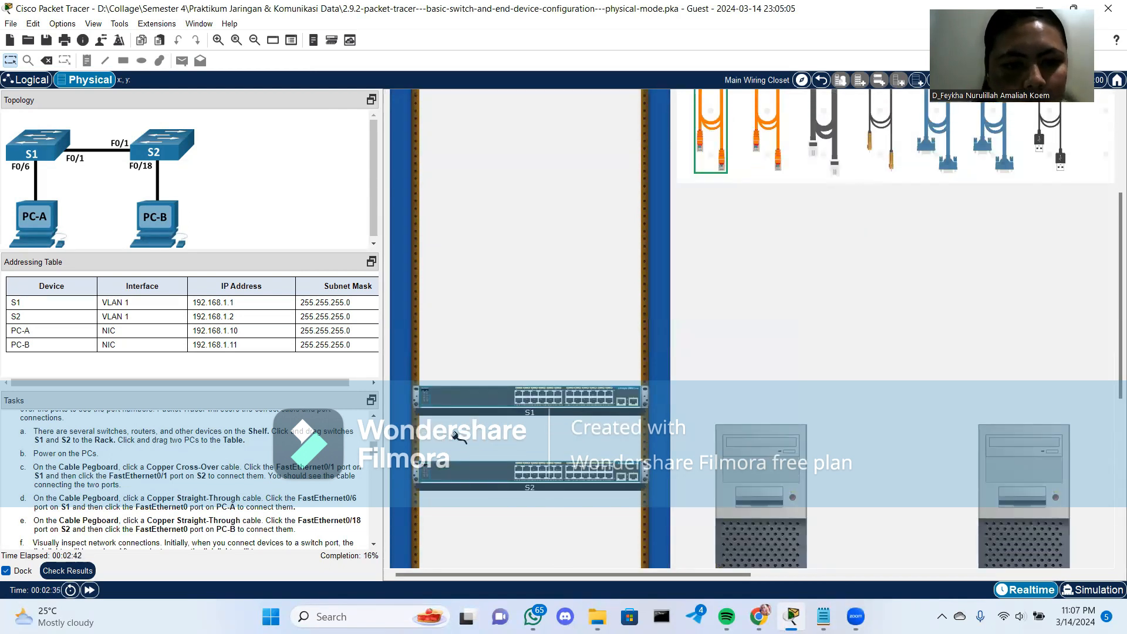
pyautogui.click(518, 393)
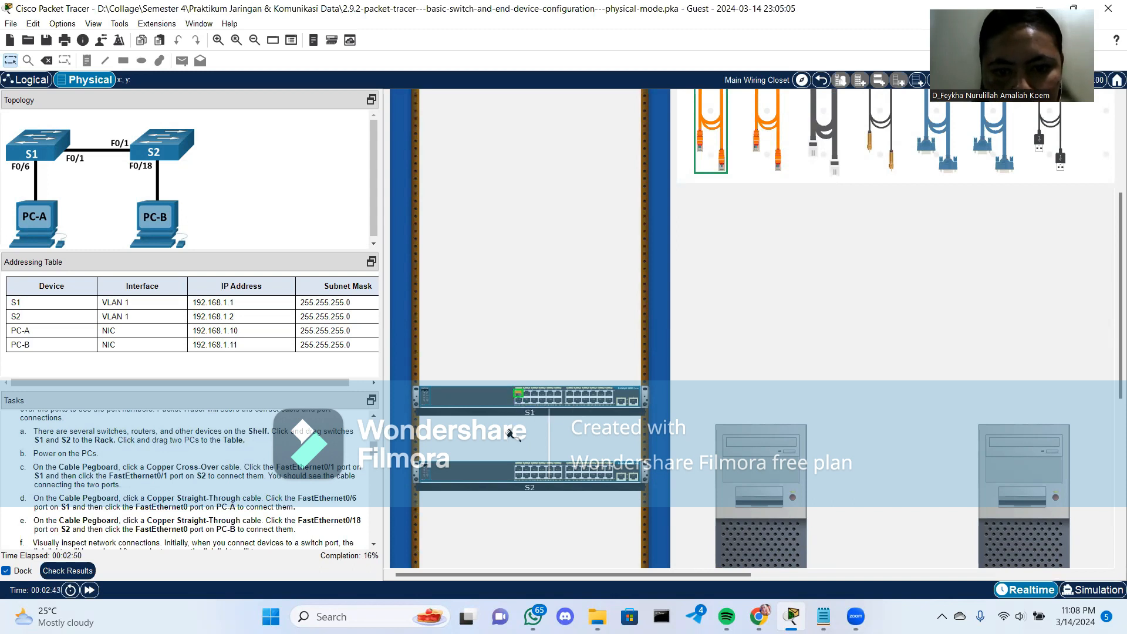
pyautogui.click(518, 468)
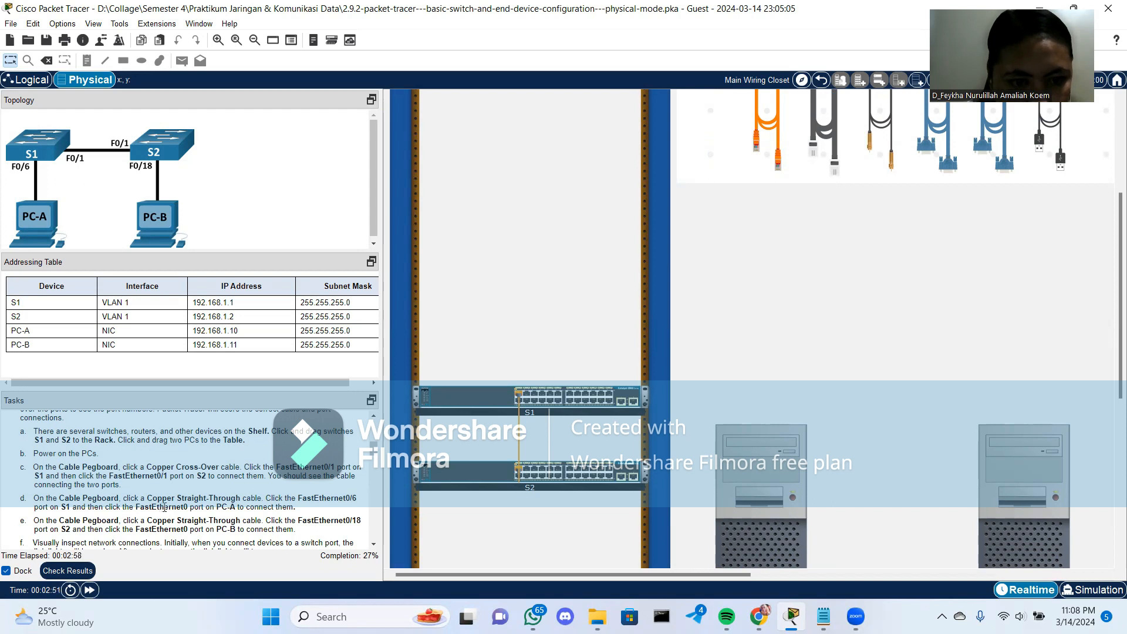
pyautogui.scroll(-2, 169, 503)
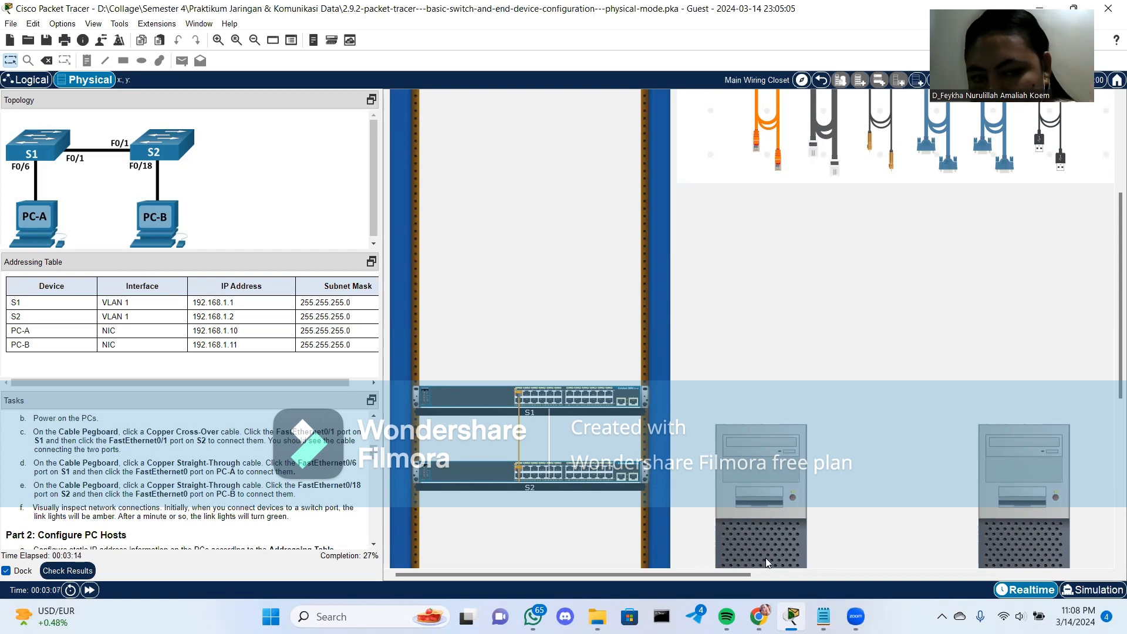
# Run a green straight-through cable from S1's FastEthernet0/6 to PC-A's FastEthernet0
pyautogui.click(824, 616)
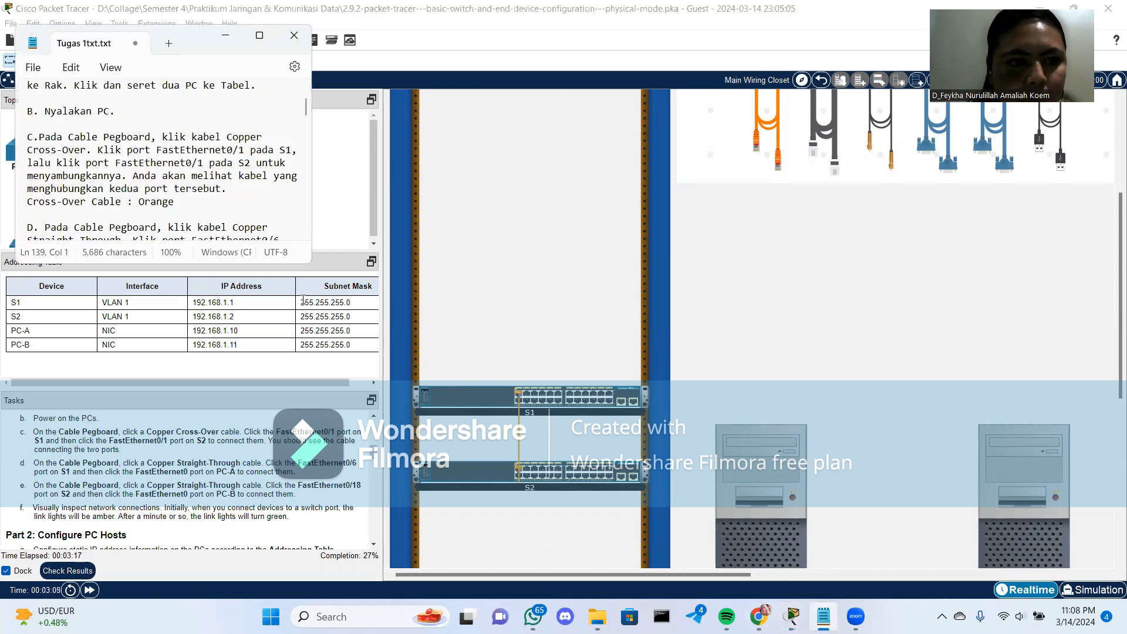
pyautogui.scroll(-2, 114, 194)
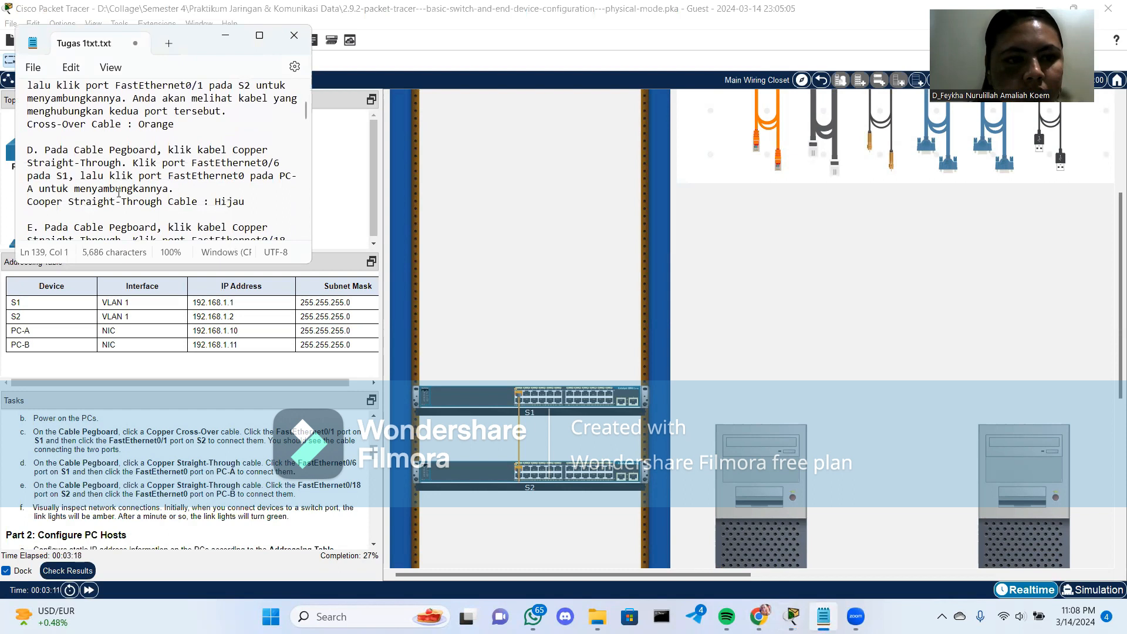
pyautogui.scroll(3, 855, 238)
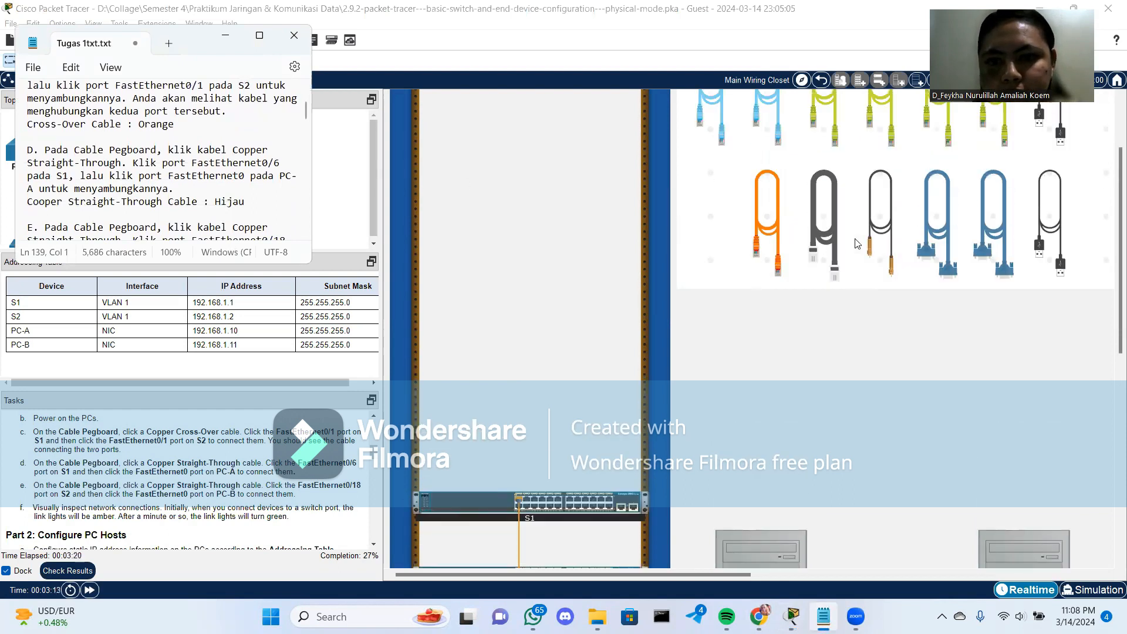
pyautogui.click(831, 131)
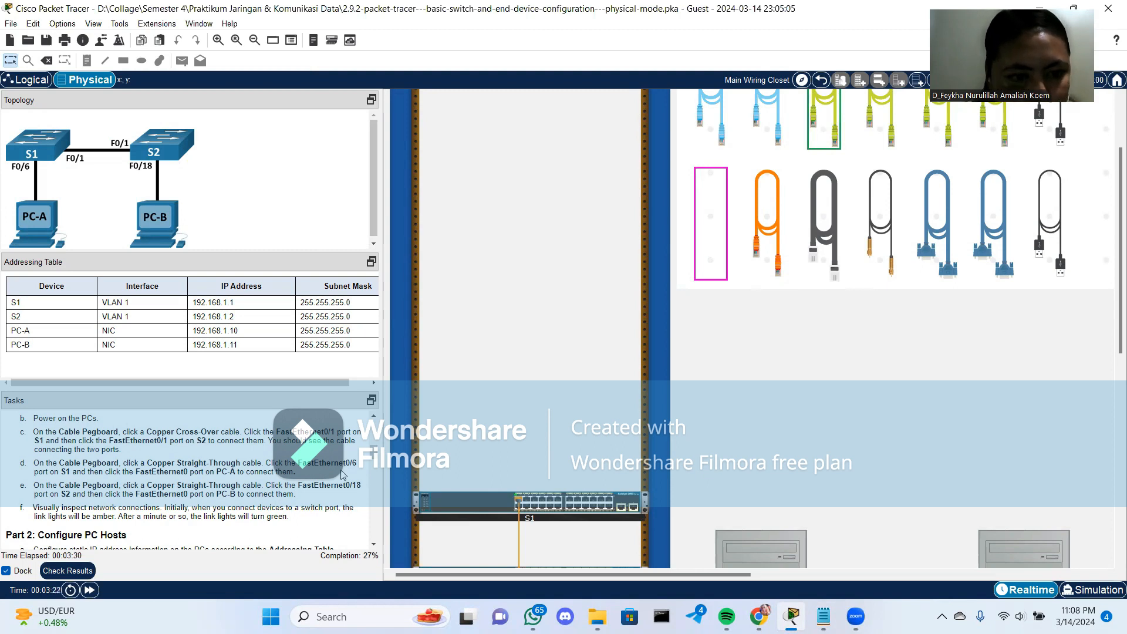
pyautogui.click(535, 506)
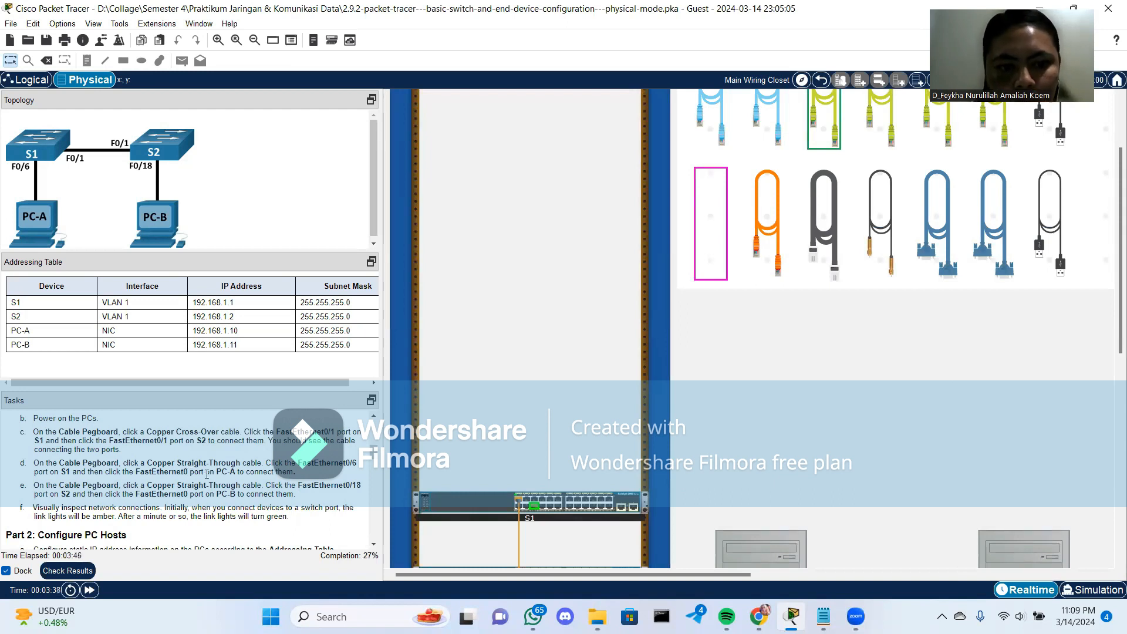
pyautogui.scroll(-5, 734, 411)
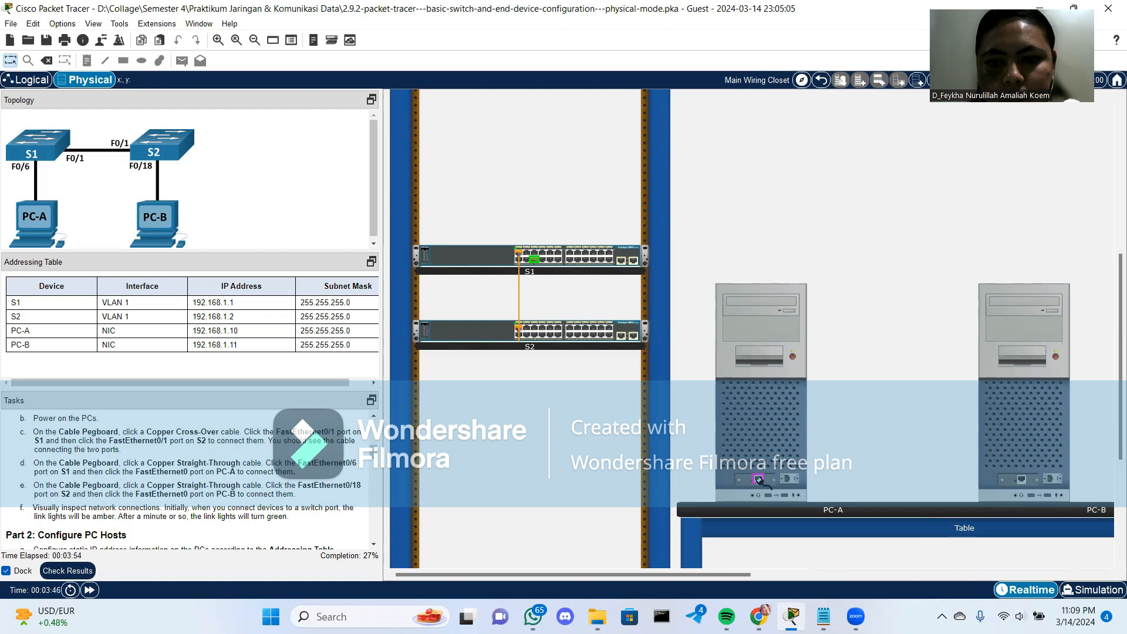
pyautogui.click(759, 480)
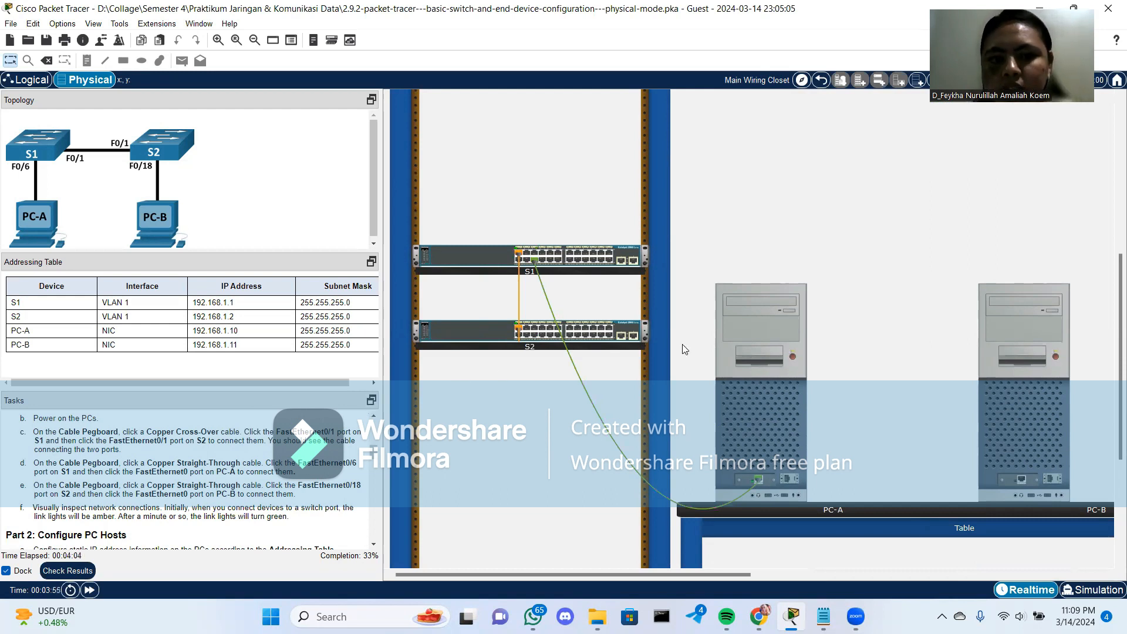
pyautogui.scroll(10, 771, 325)
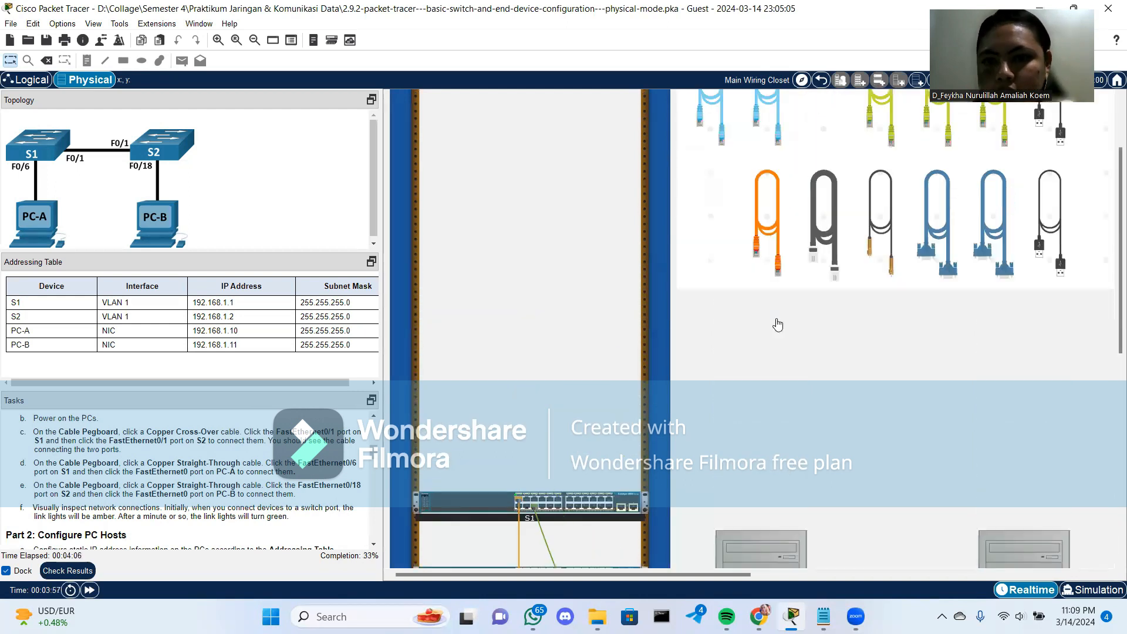
pyautogui.click(887, 219)
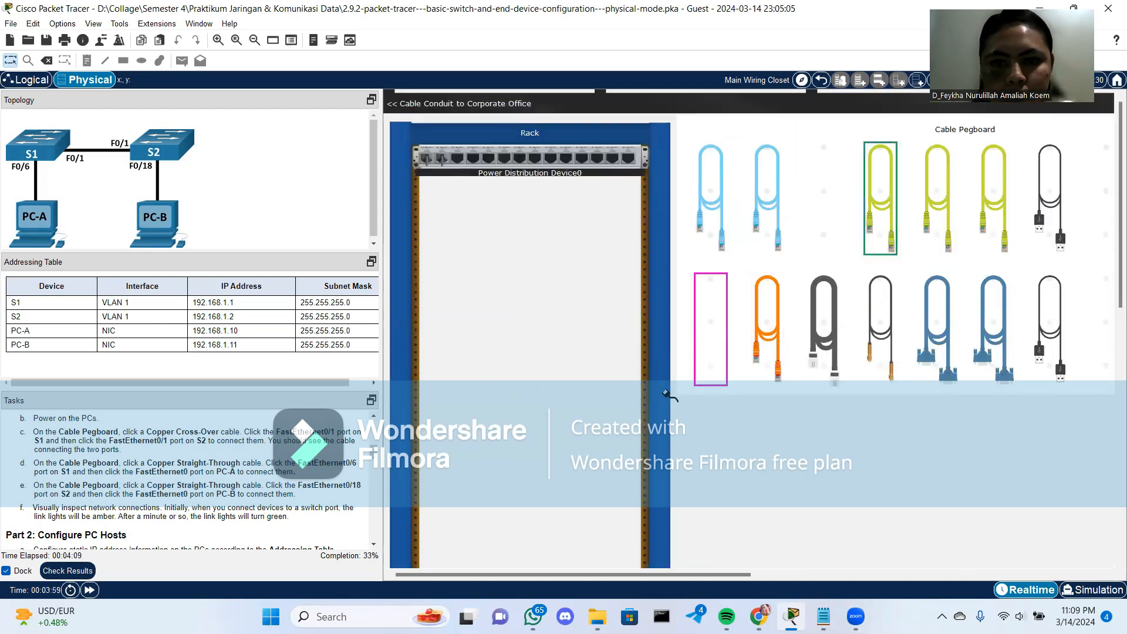
# Cable S2's FastEthernet0/18 to PC-B's FastEthernet0 with a straight-through cable
pyautogui.scroll(-3, 504, 476)
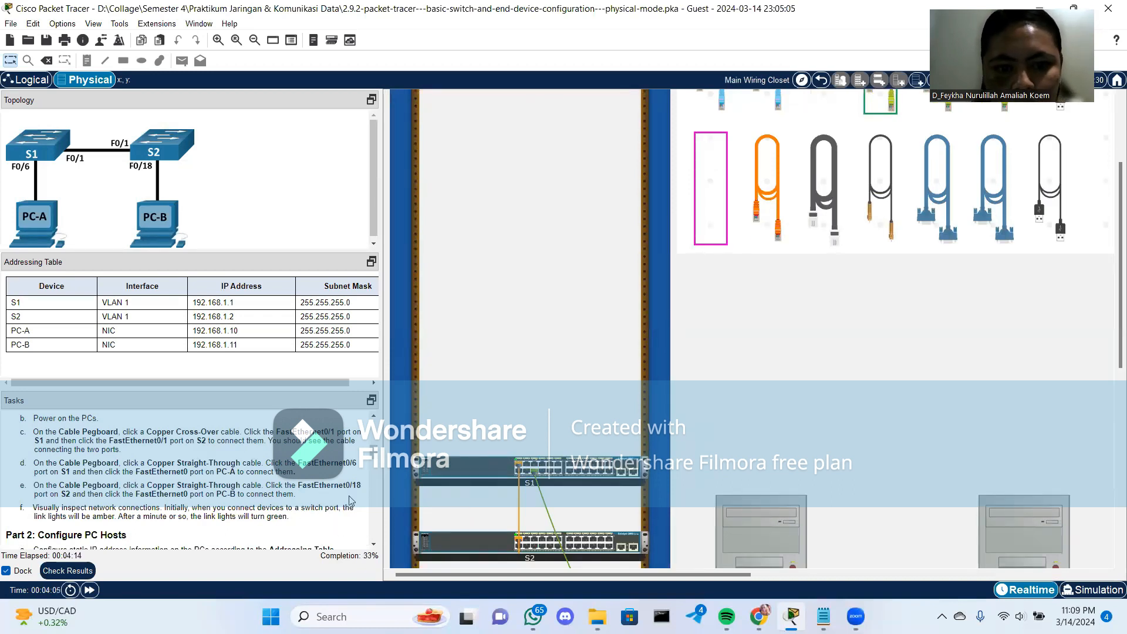
pyautogui.scroll(-3, 494, 494)
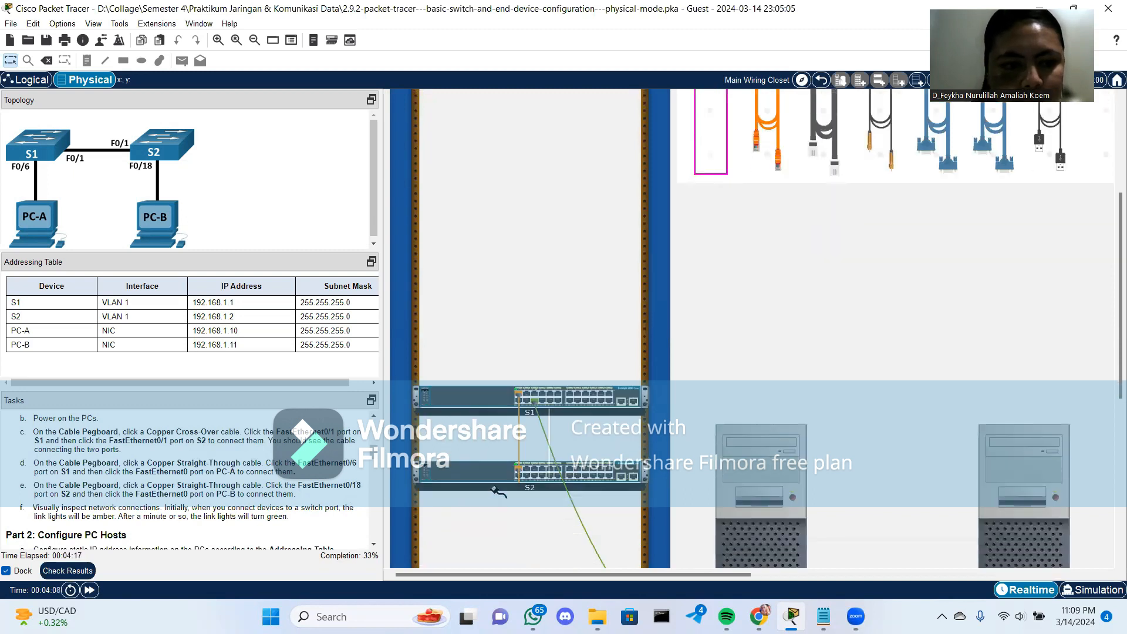
pyautogui.click(585, 476)
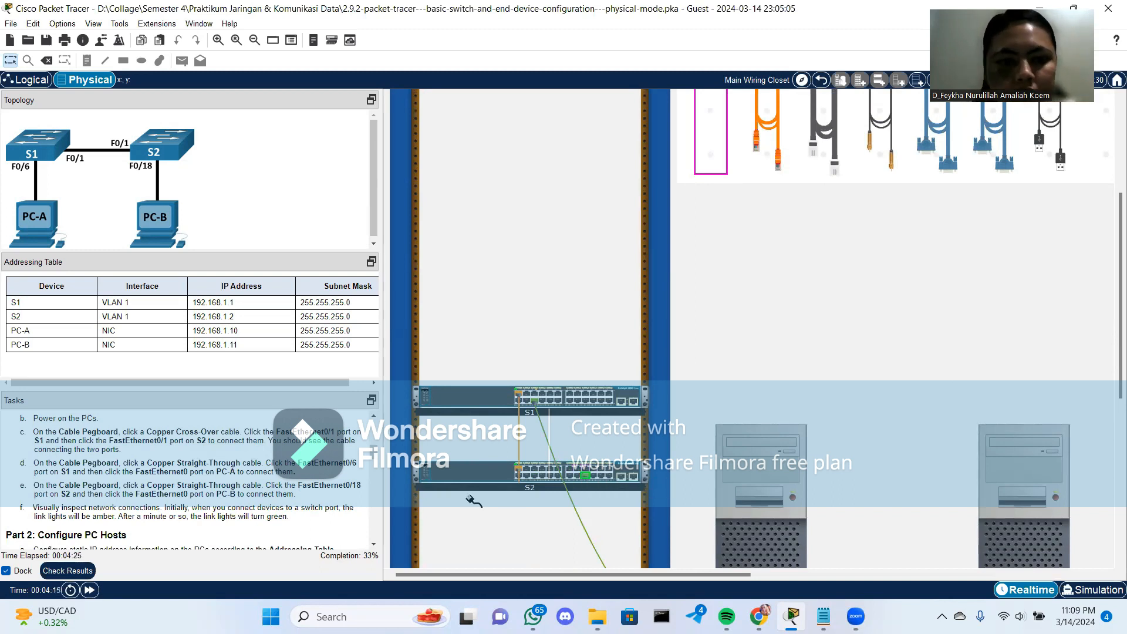
pyautogui.scroll(-2, 837, 452)
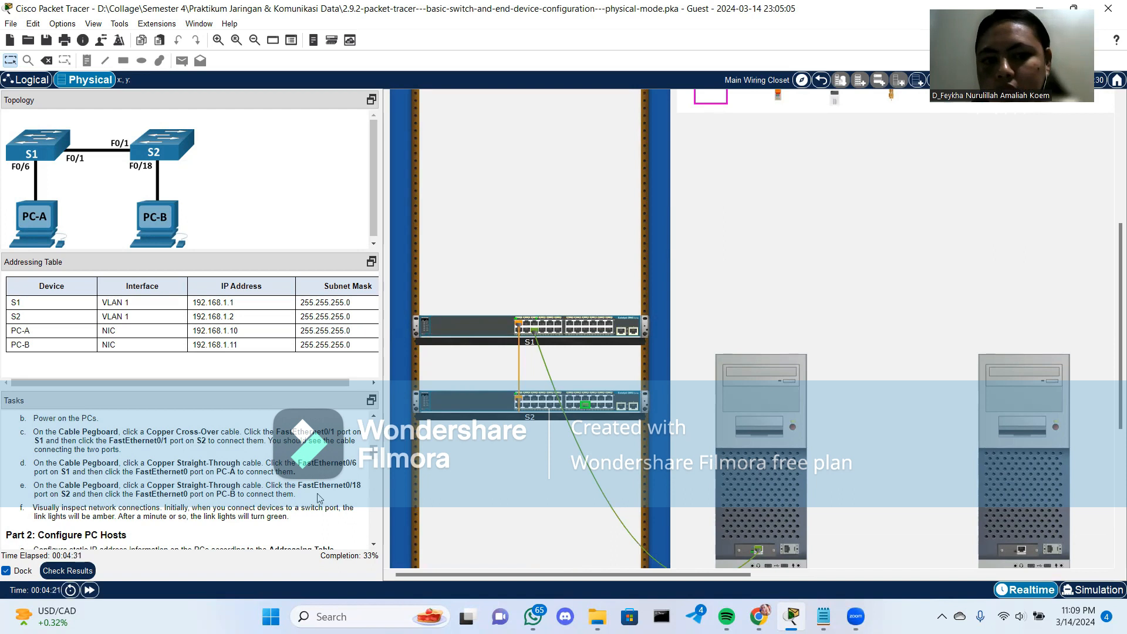
pyautogui.click(1022, 551)
pyautogui.scroll(-1, 913, 457)
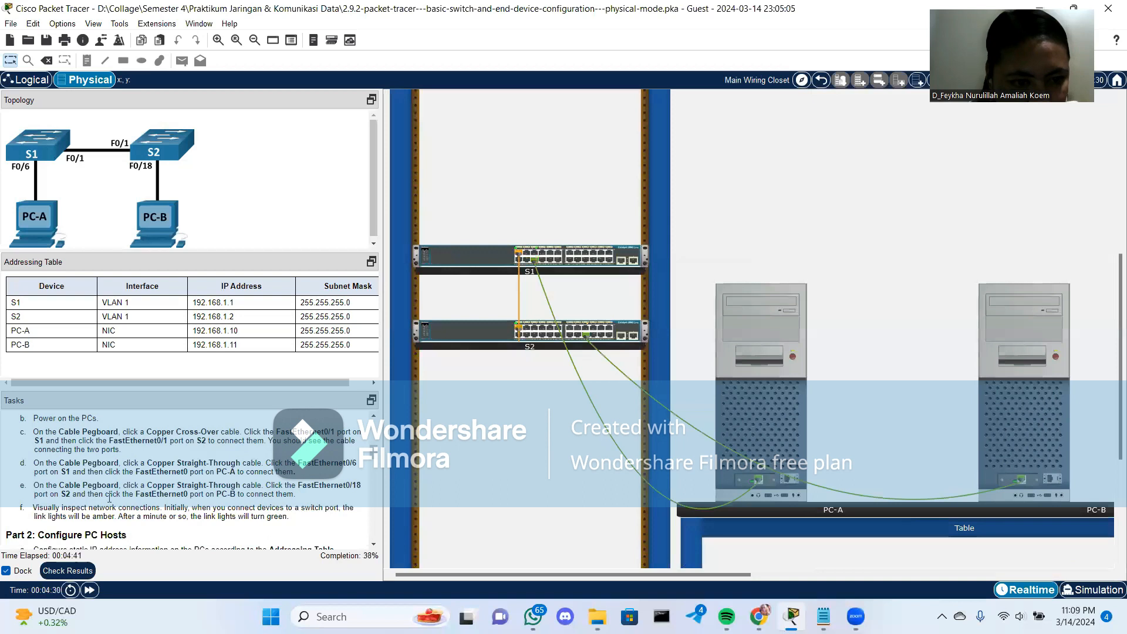
pyautogui.scroll(-1, 151, 484)
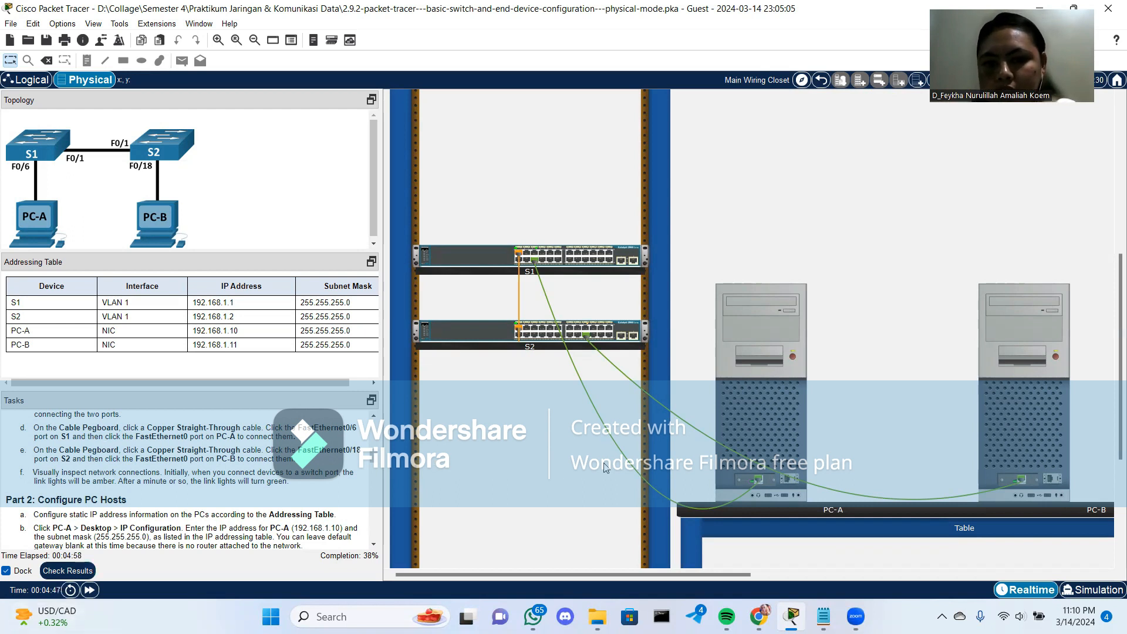
pyautogui.click(766, 476)
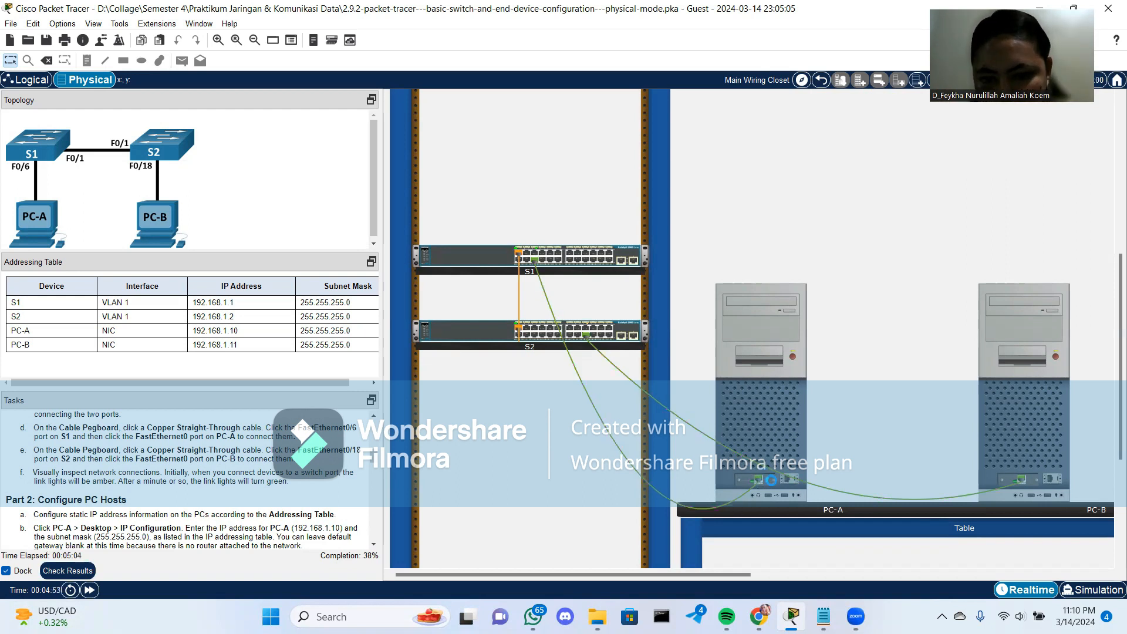
pyautogui.scroll(2, 771, 480)
pyautogui.scroll(3, 631, 537)
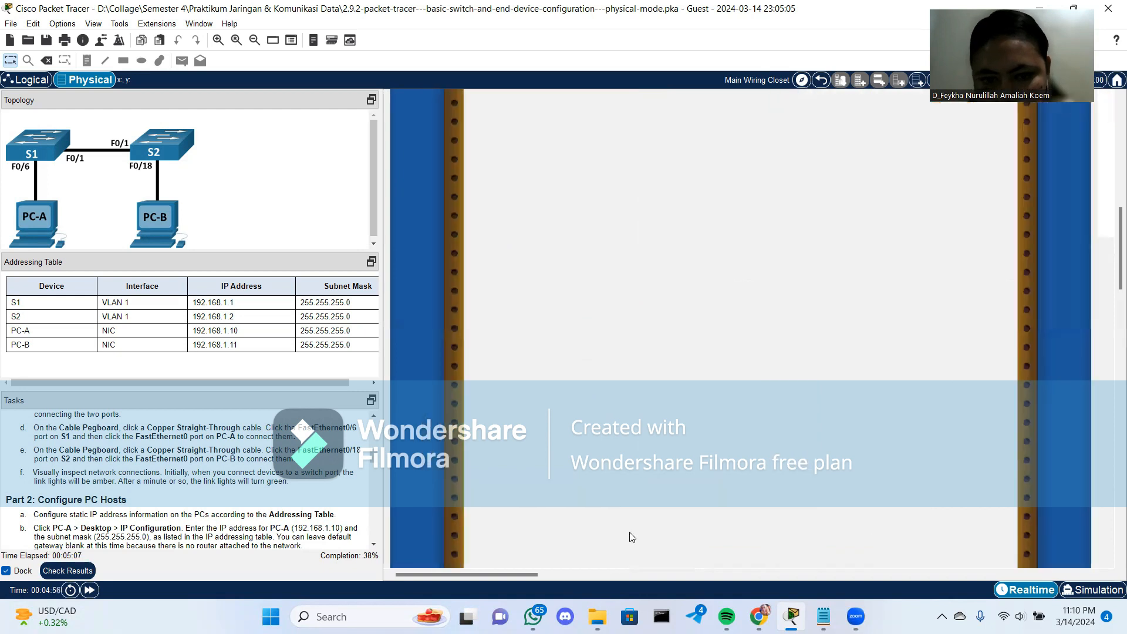
pyautogui.moveTo(488, 573); pyautogui.dragTo(673, 574)
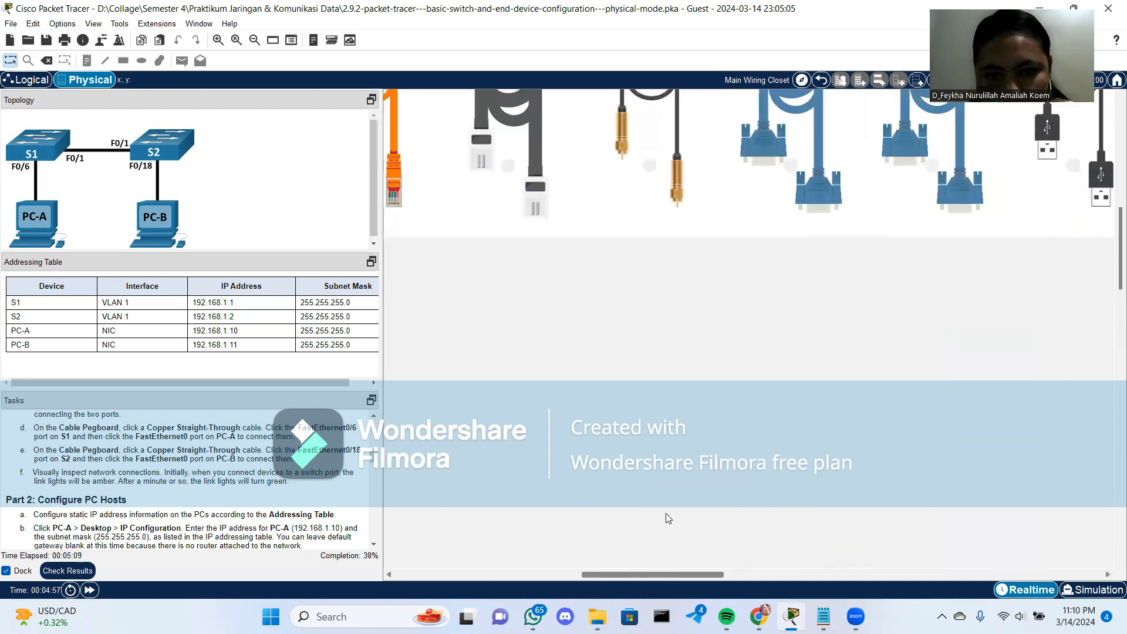
pyautogui.scroll(-1, 667, 499)
pyautogui.scroll(-3, 670, 484)
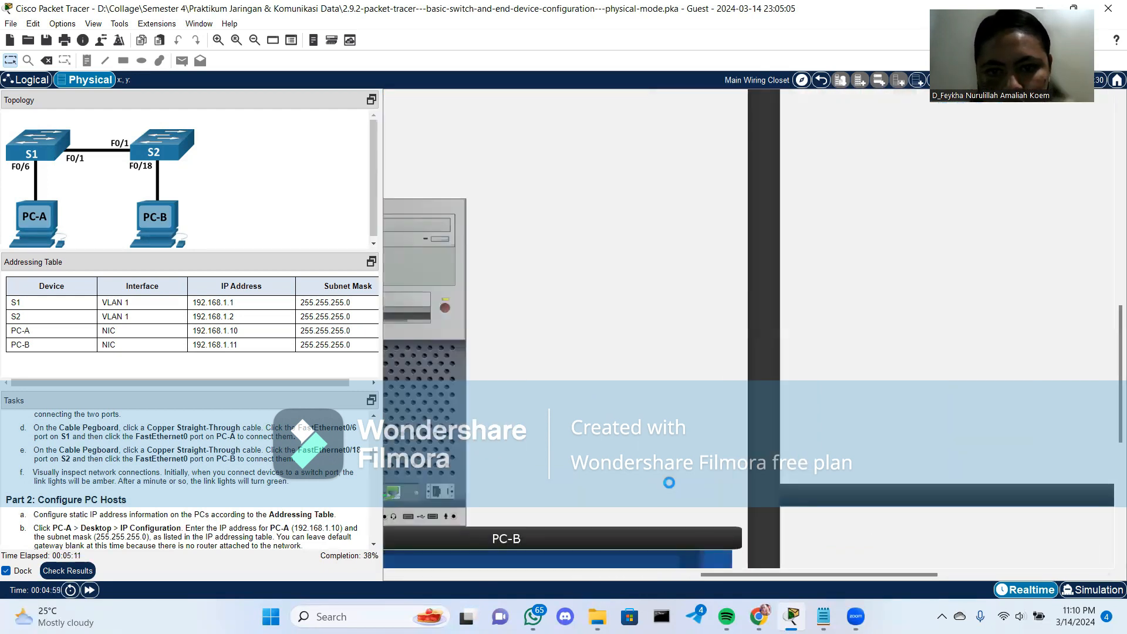
pyautogui.scroll(-2, 761, 473)
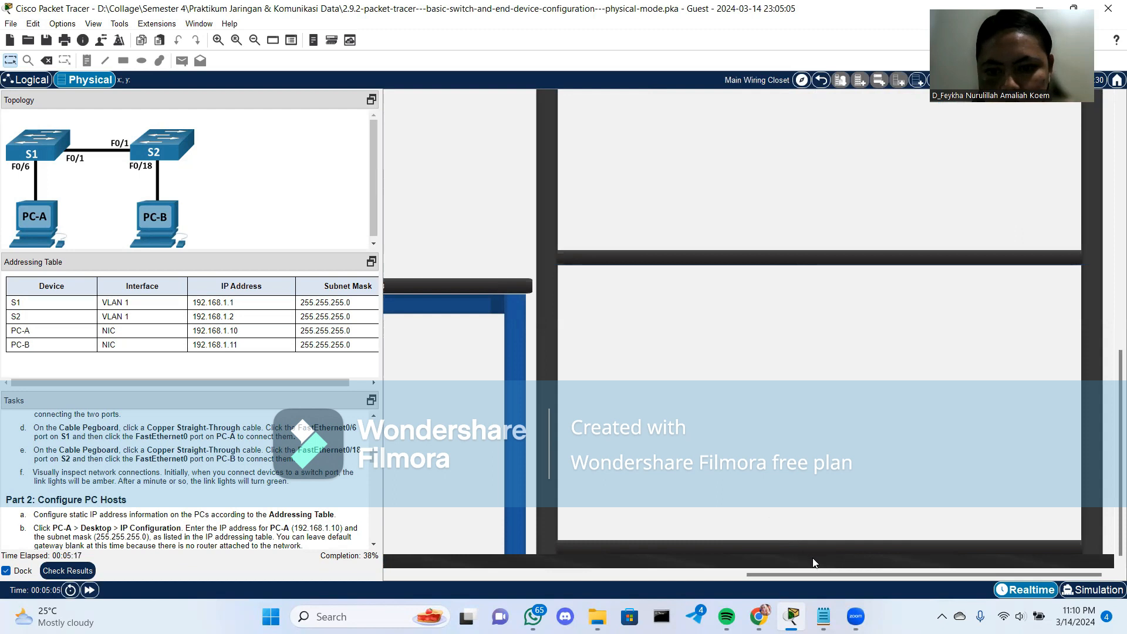
pyautogui.moveTo(789, 578); pyautogui.dragTo(586, 521)
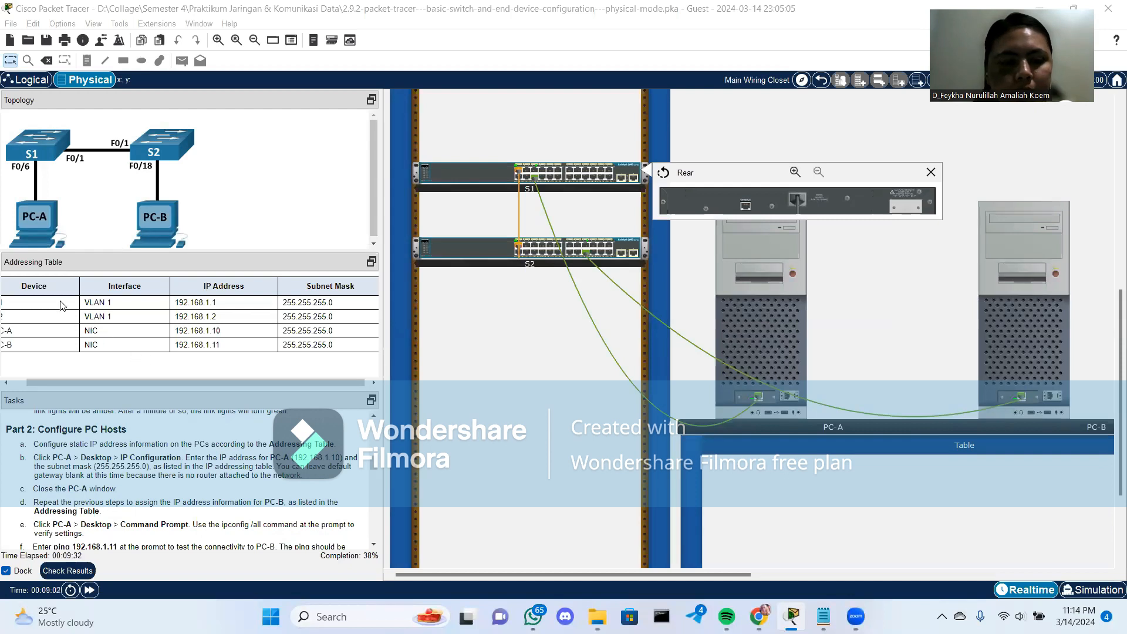
pyautogui.moveTo(149, 384); pyautogui.dragTo(122, 382)
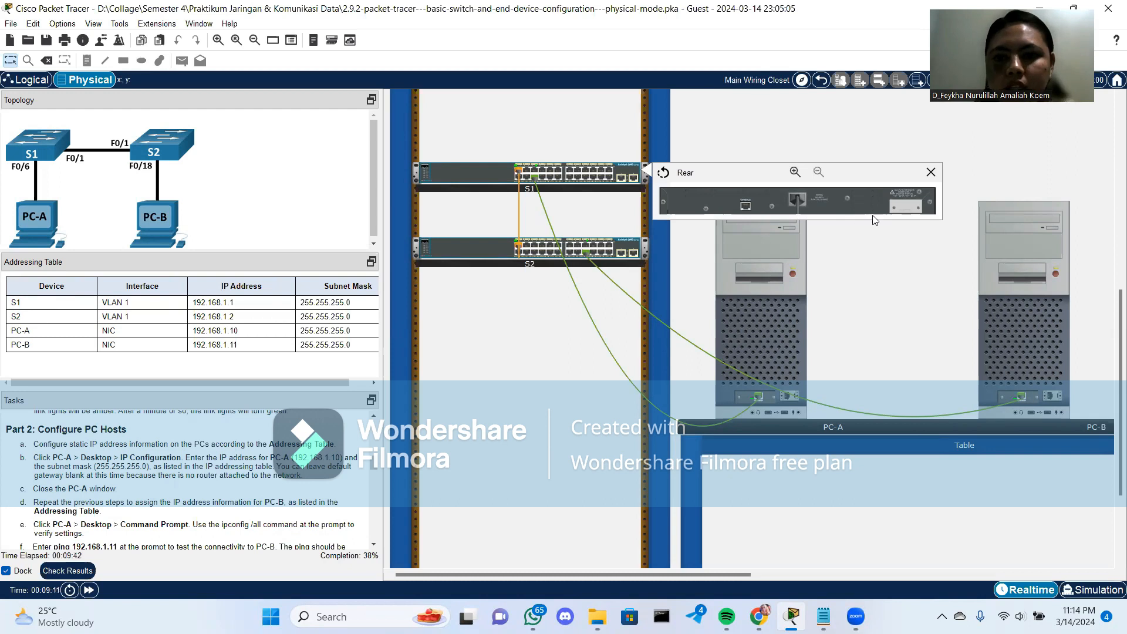
pyautogui.click(932, 173)
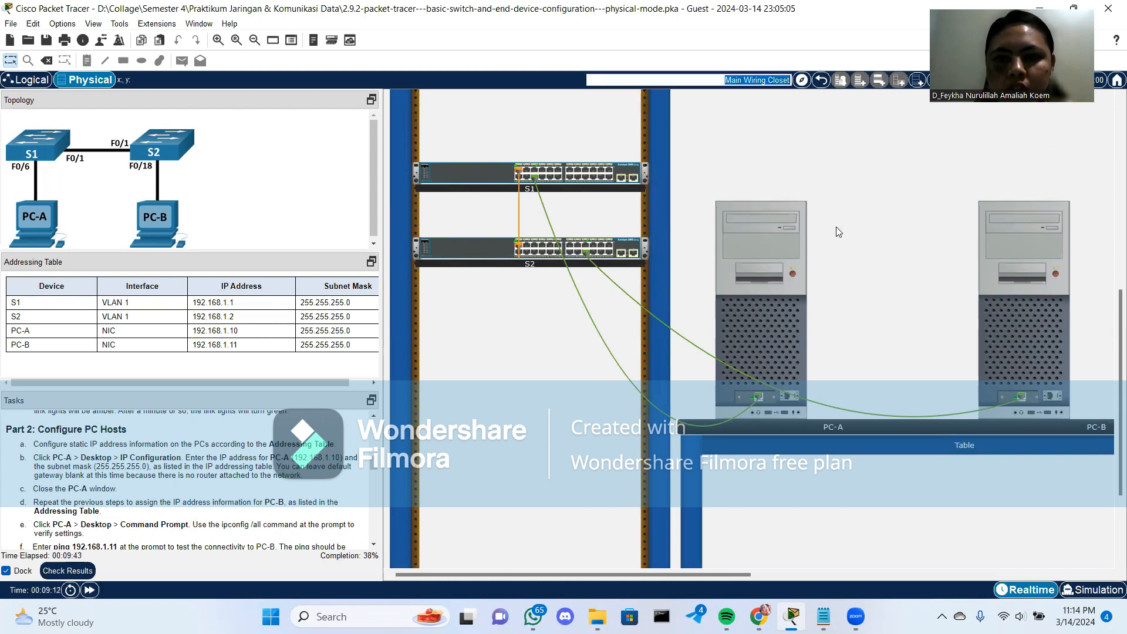
# Give PC-A static IPv4 192.168.1.10 with mask 255.255.255.0 and close its window
pyautogui.click(771, 277)
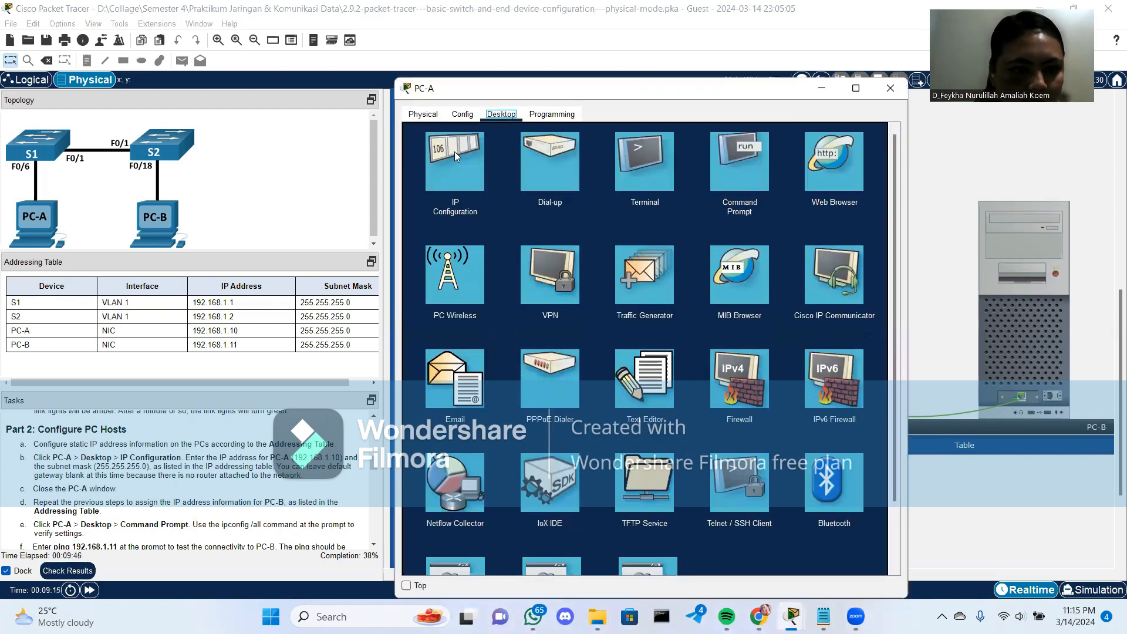
pyautogui.click(453, 164)
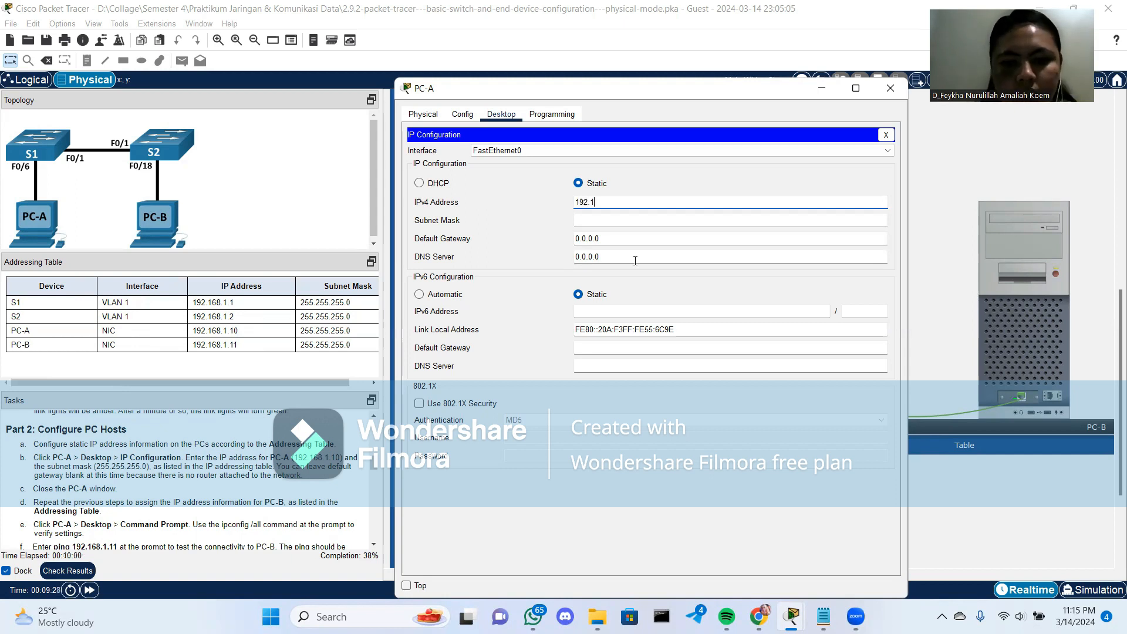
pyautogui.write('8.1')
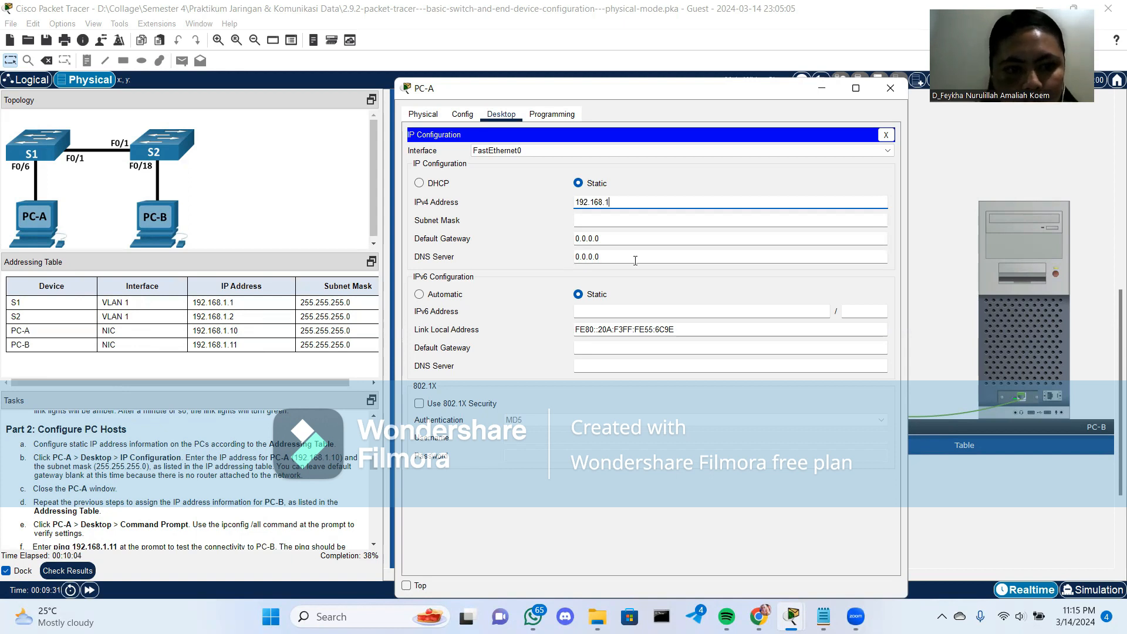
pyautogui.write('.10')
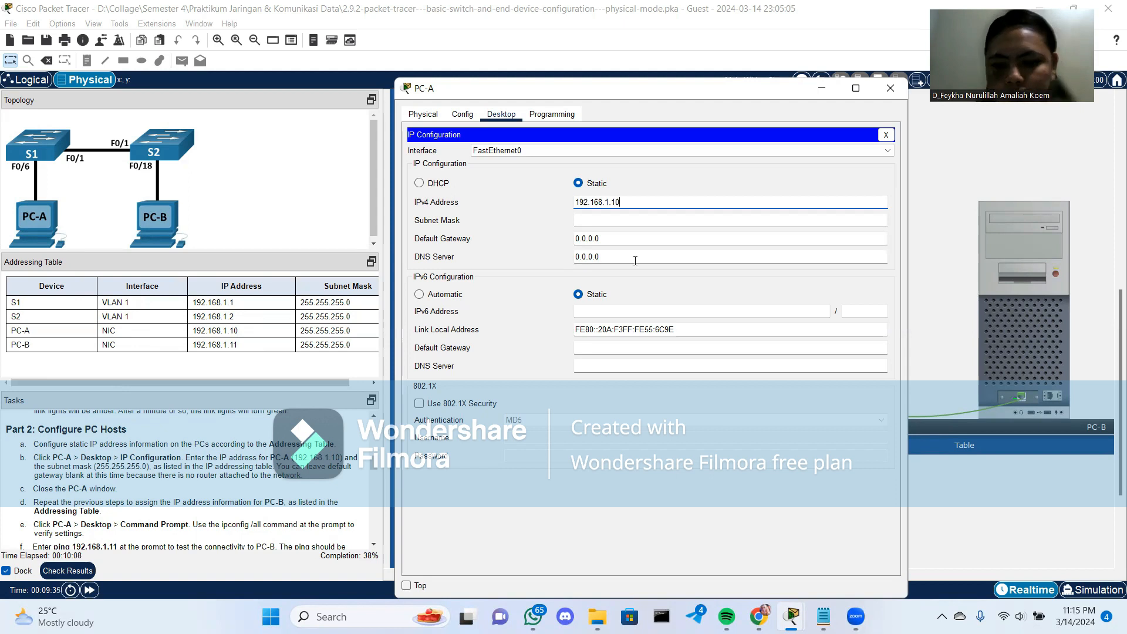
pyautogui.press('Return')
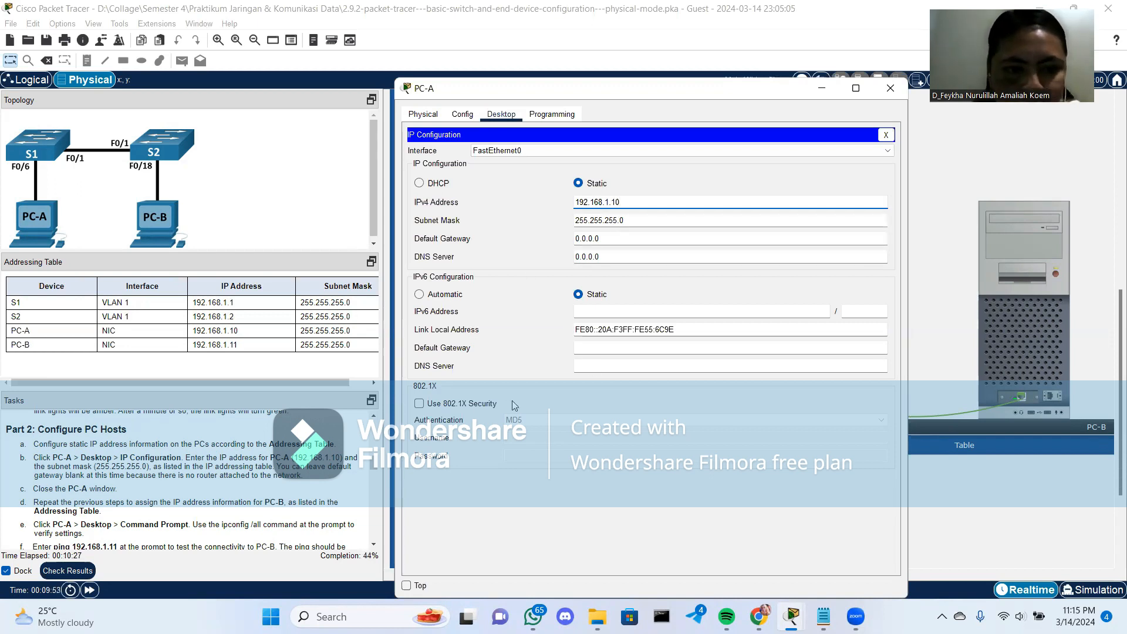
pyautogui.click(890, 92)
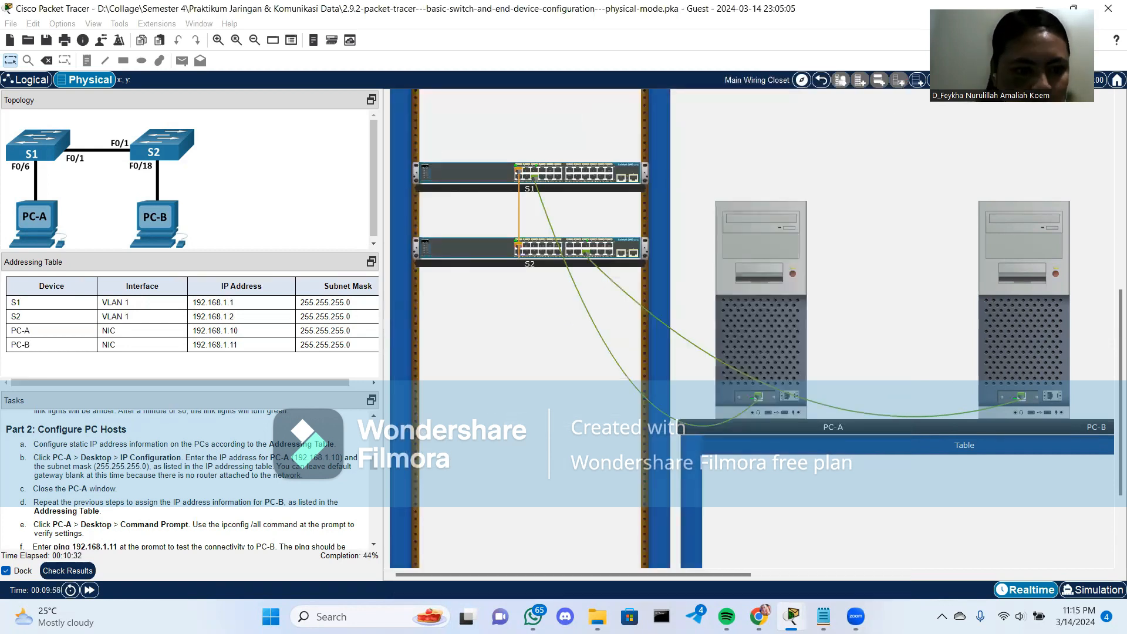
# Give PC-B static IPv4 192.168.1.11 with auto-filled mask 255.255.255.0, then close its window
pyautogui.scroll(-3, 263, 488)
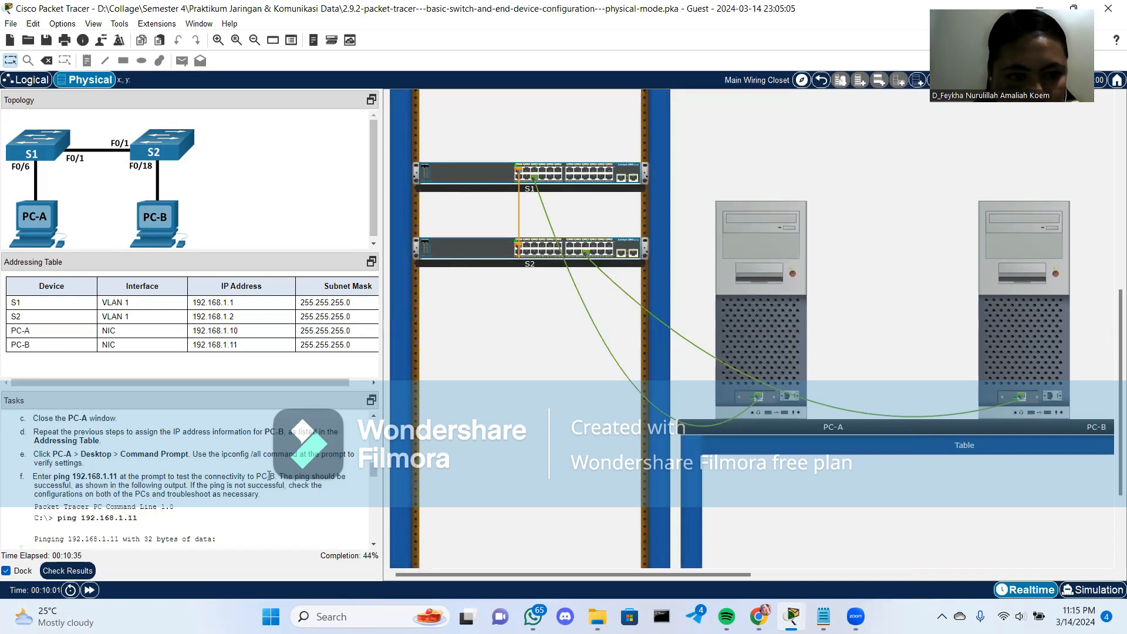
pyautogui.click(1026, 275)
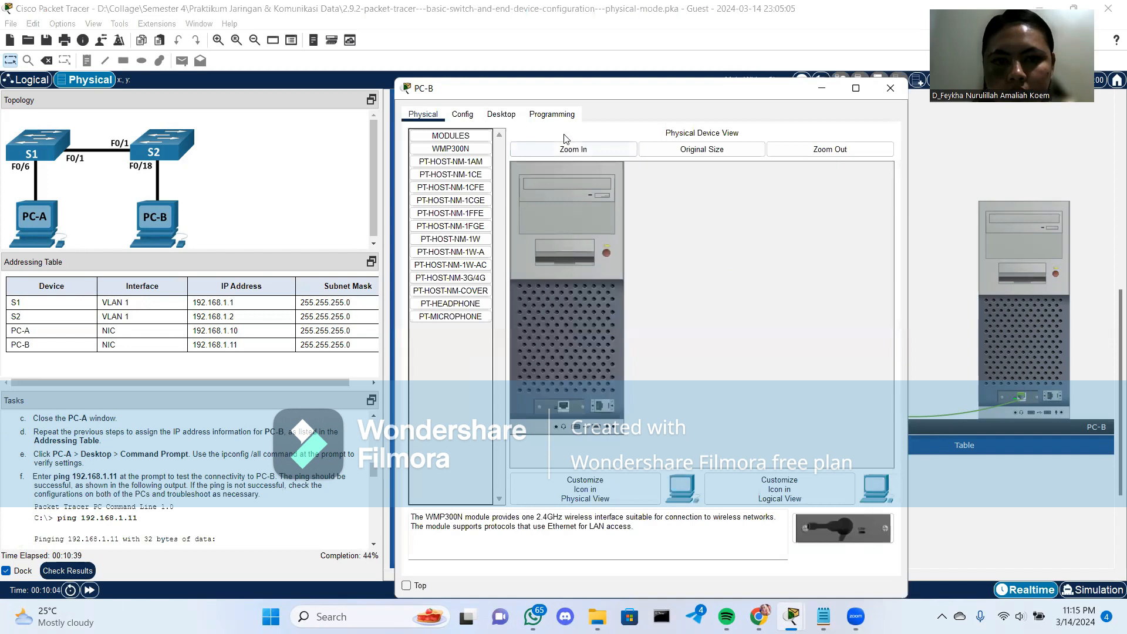
pyautogui.click(500, 115)
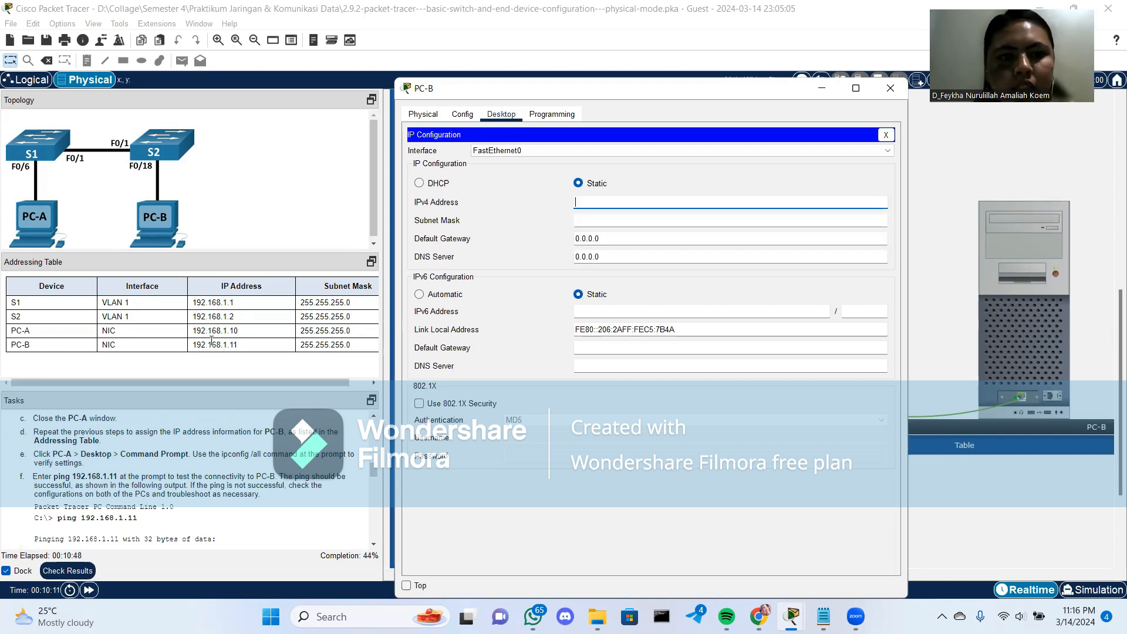
pyautogui.moveTo(192, 347); pyautogui.dragTo(235, 342)
pyautogui.click(238, 342)
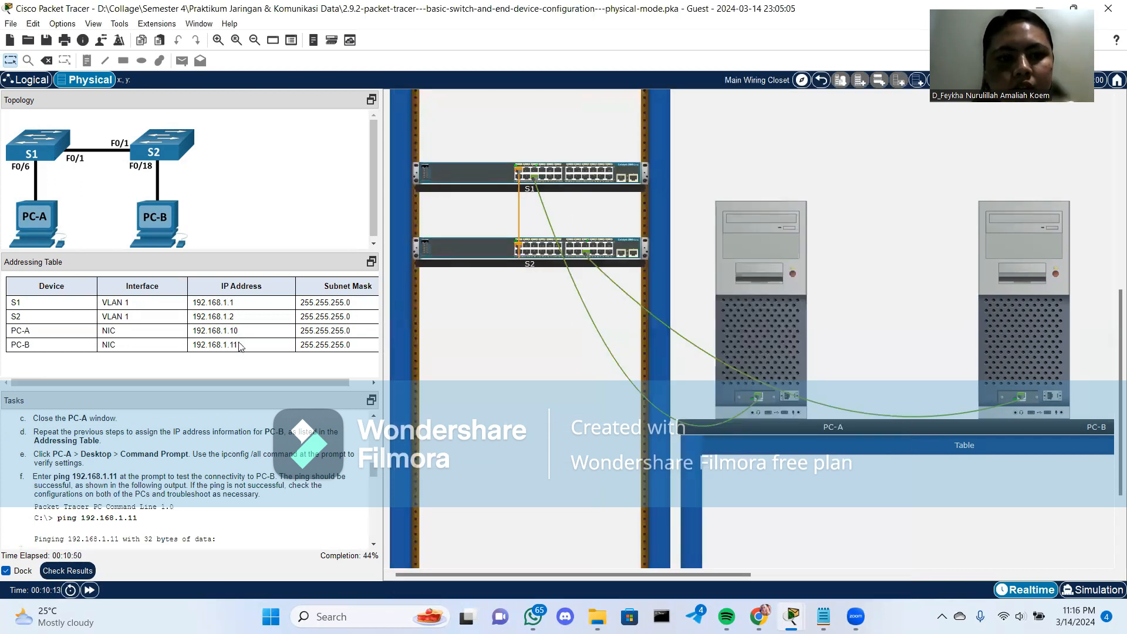
pyautogui.click(1016, 260)
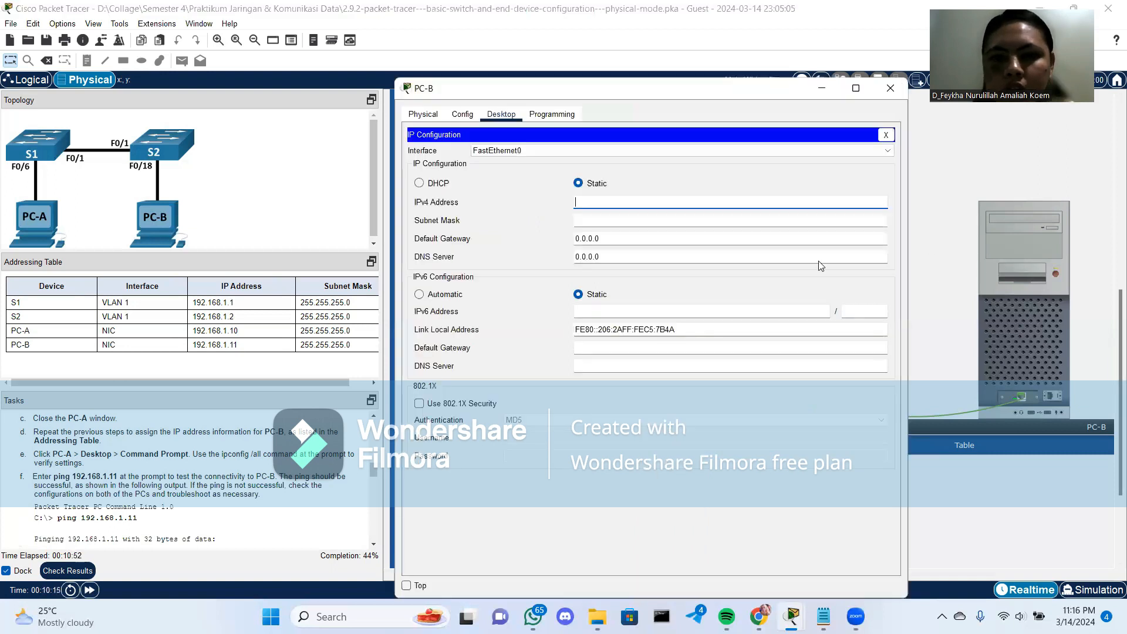
pyautogui.click(639, 208)
pyautogui.write('19')
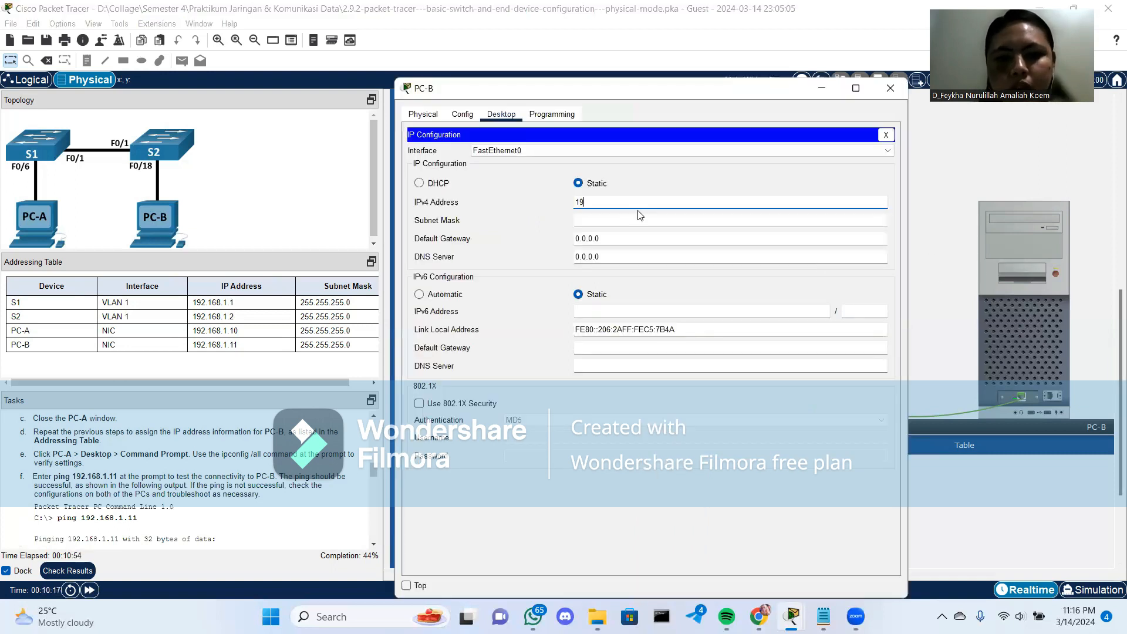
pyautogui.write('2.168')
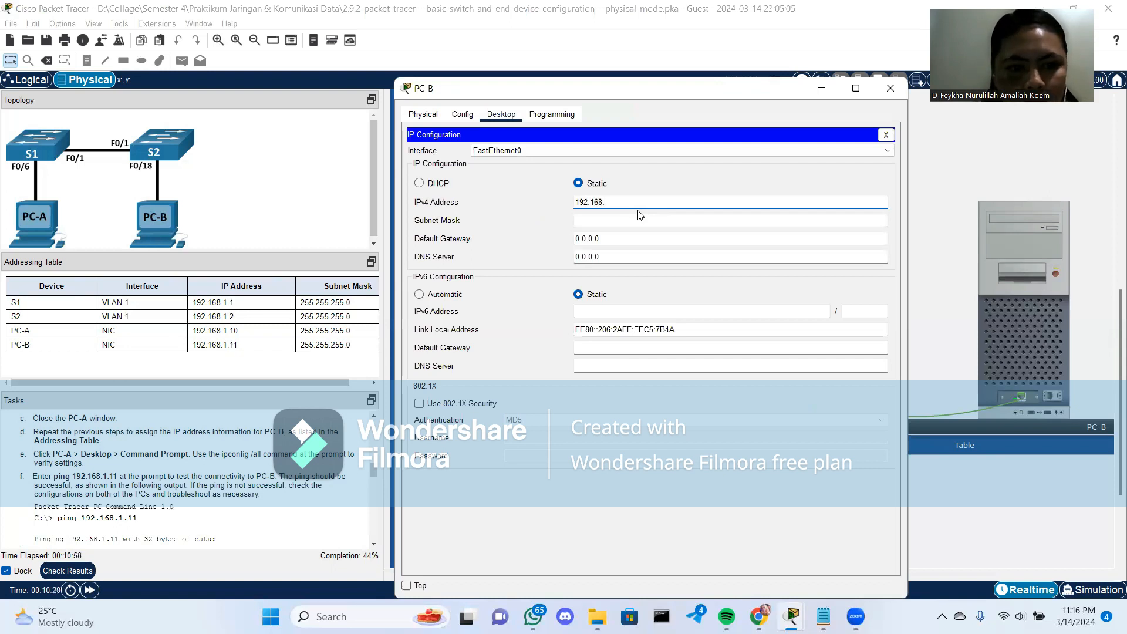
pyautogui.write('.1.11')
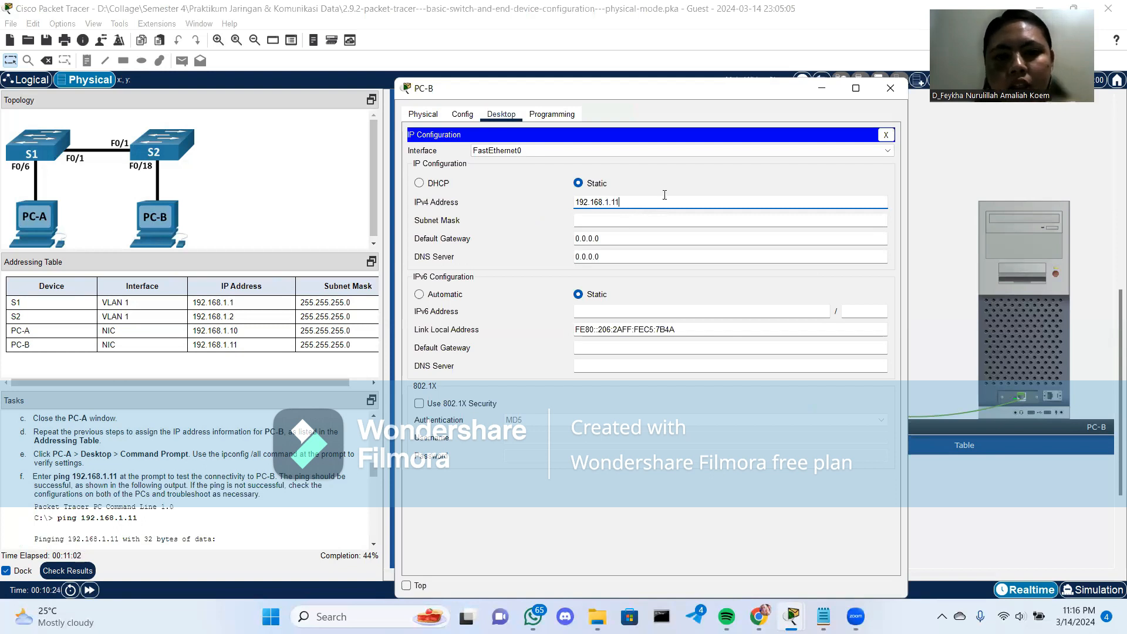
pyautogui.click(703, 217)
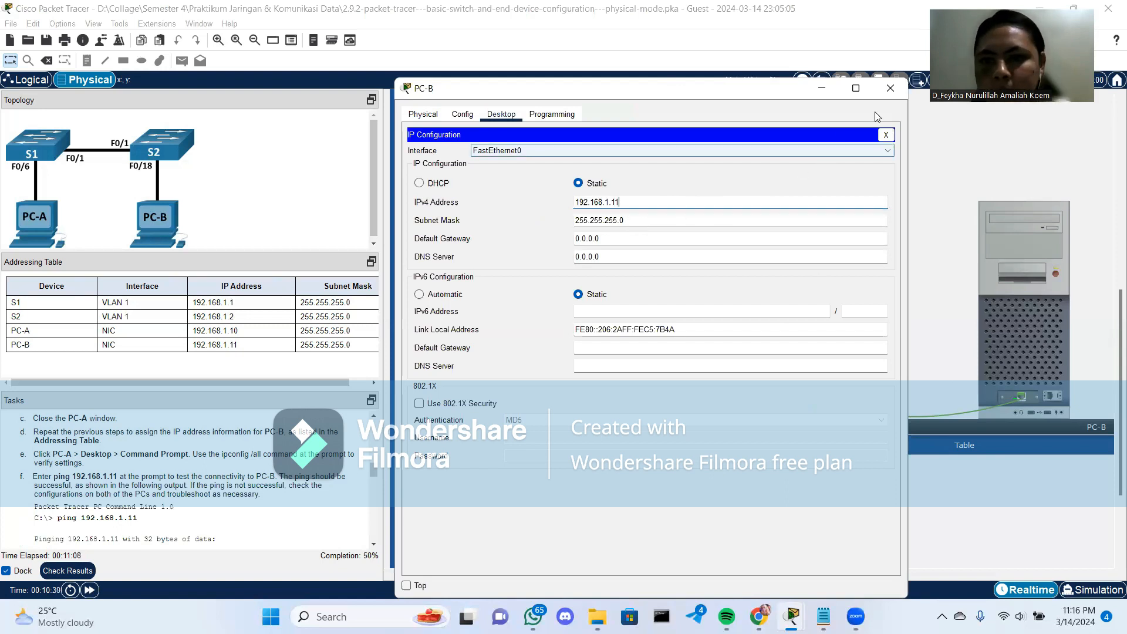
pyautogui.click(891, 88)
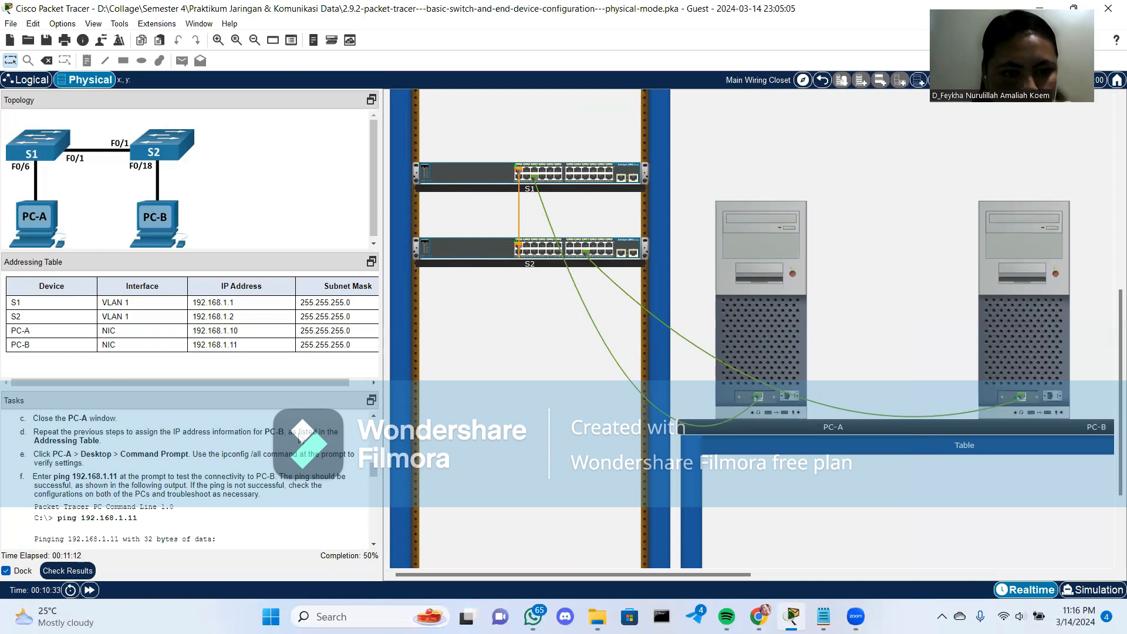
# Read steps E and F in Tugas 1txt.txt, then return to Packet Tracer
pyautogui.click(823, 617)
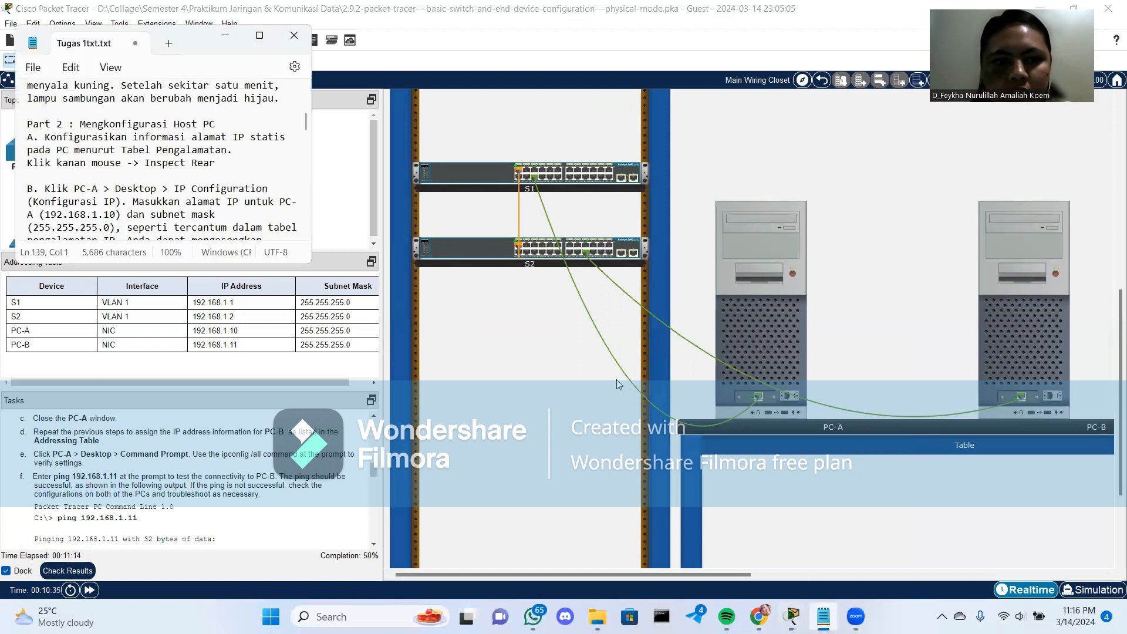
pyautogui.scroll(-3, 206, 143)
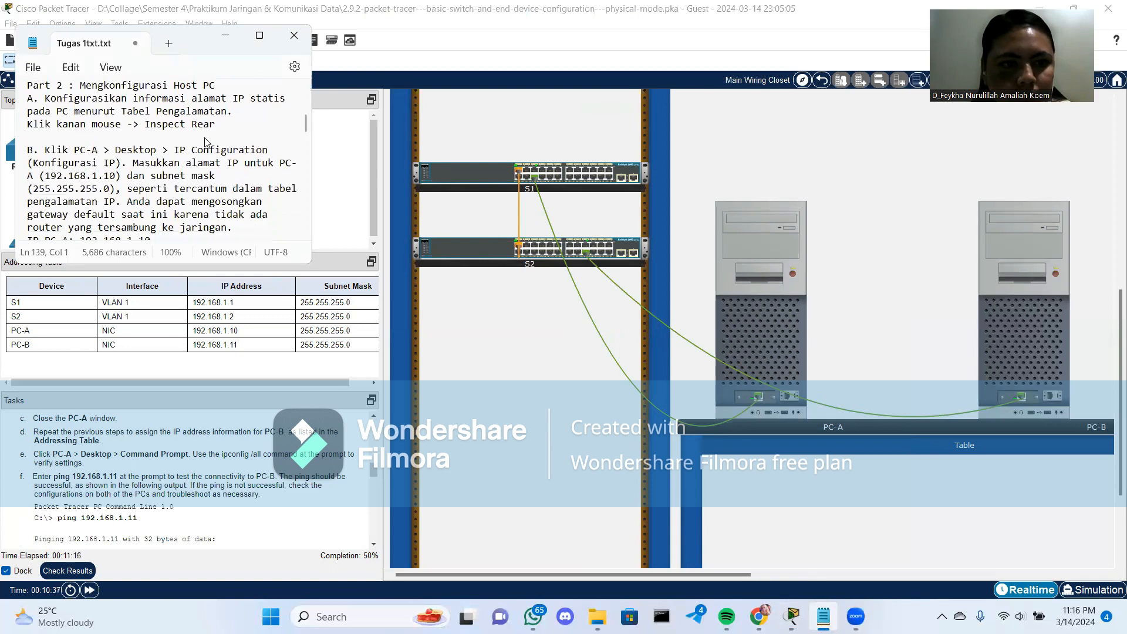
pyautogui.scroll(-3, 206, 143)
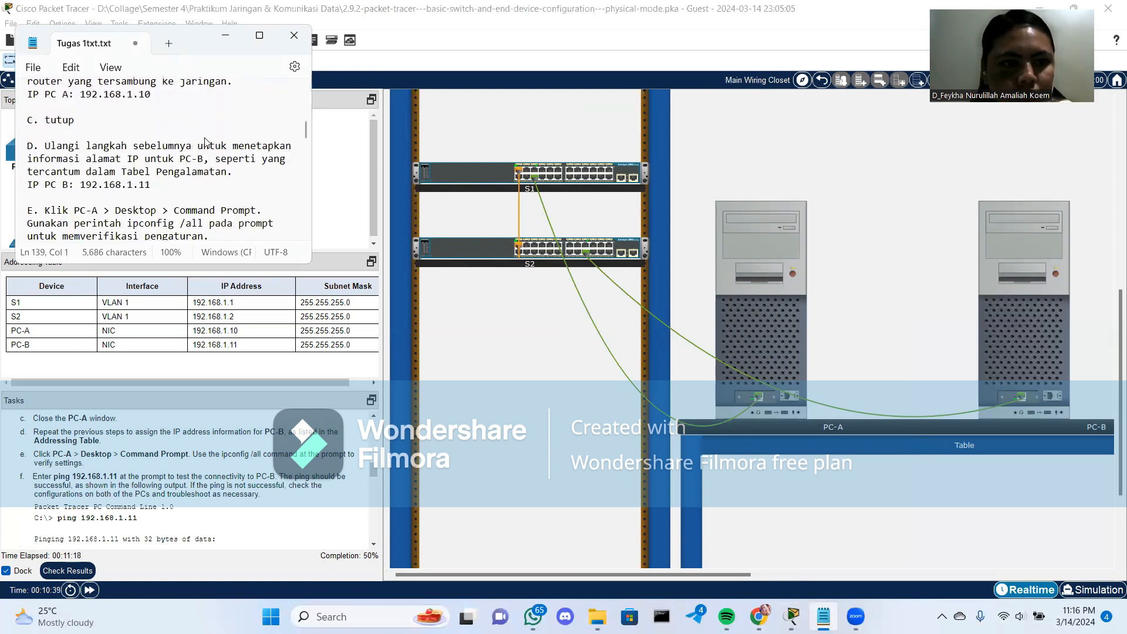
pyautogui.scroll(-3, 206, 142)
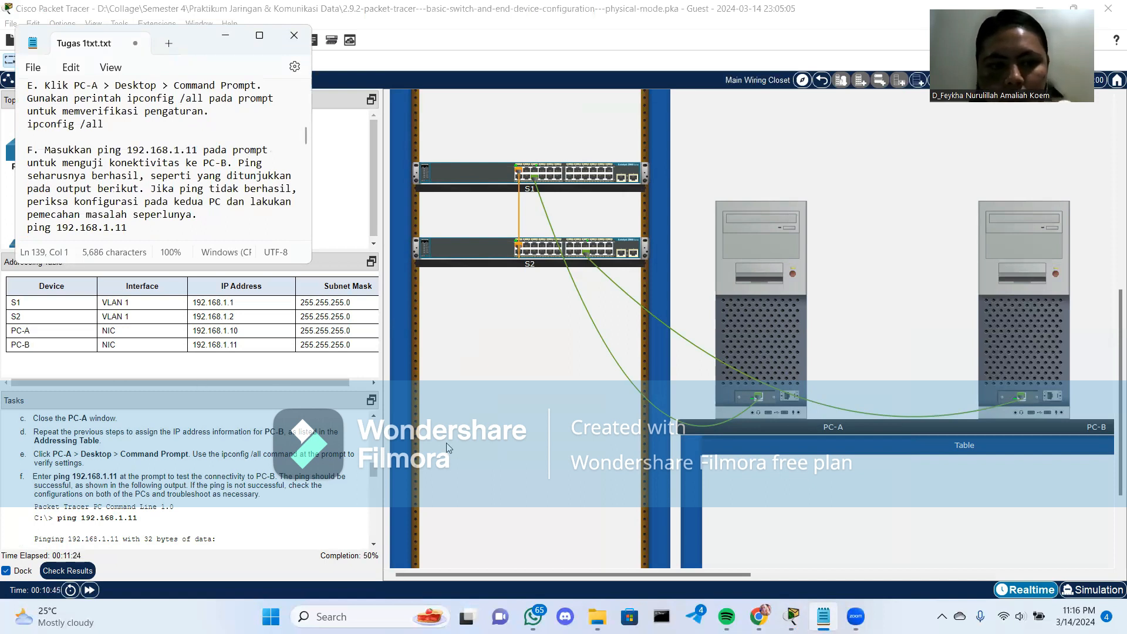
pyautogui.click(758, 250)
# Run ipconfig /all in PC-A's Command Prompt, confirming 192.168.1.10 and 255.255.255.0
pyautogui.click(777, 239)
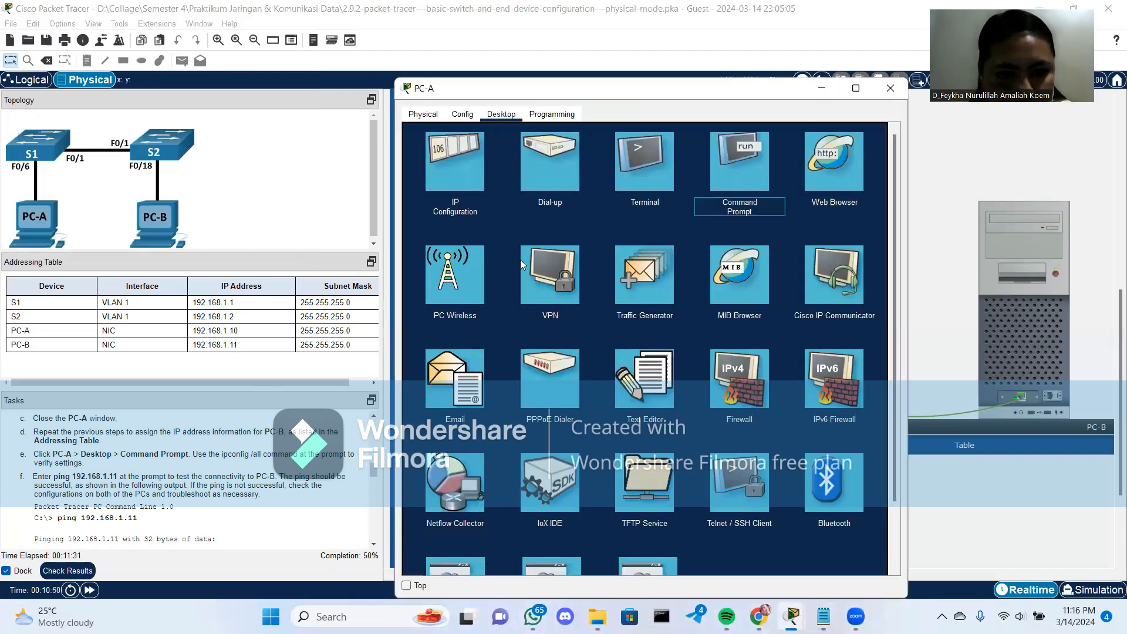
pyautogui.click(754, 164)
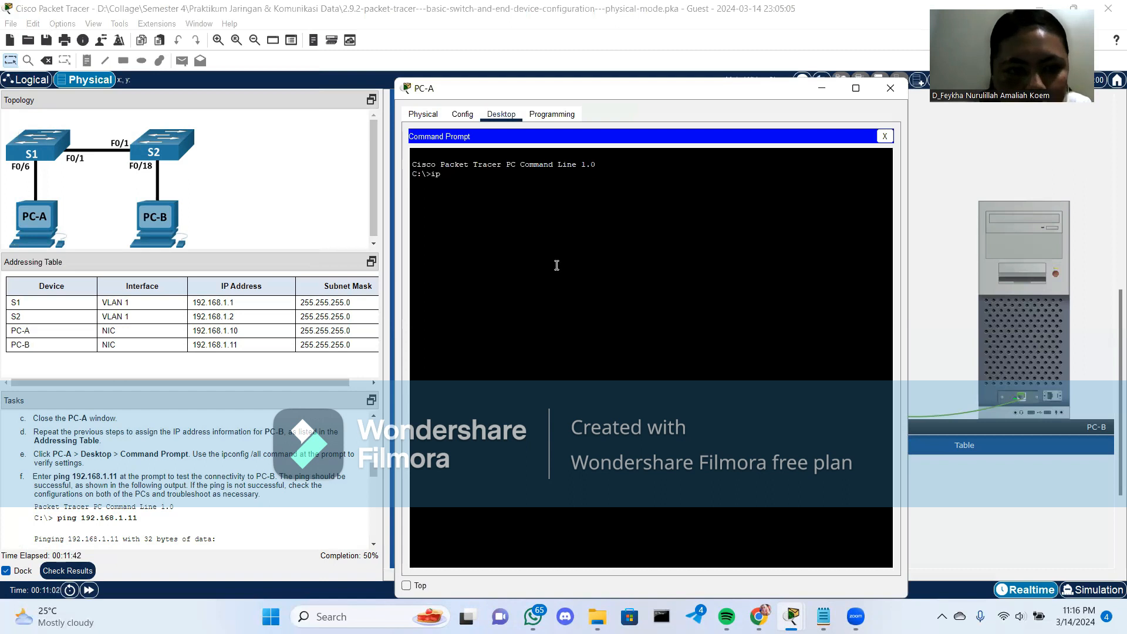
pyautogui.write('on')
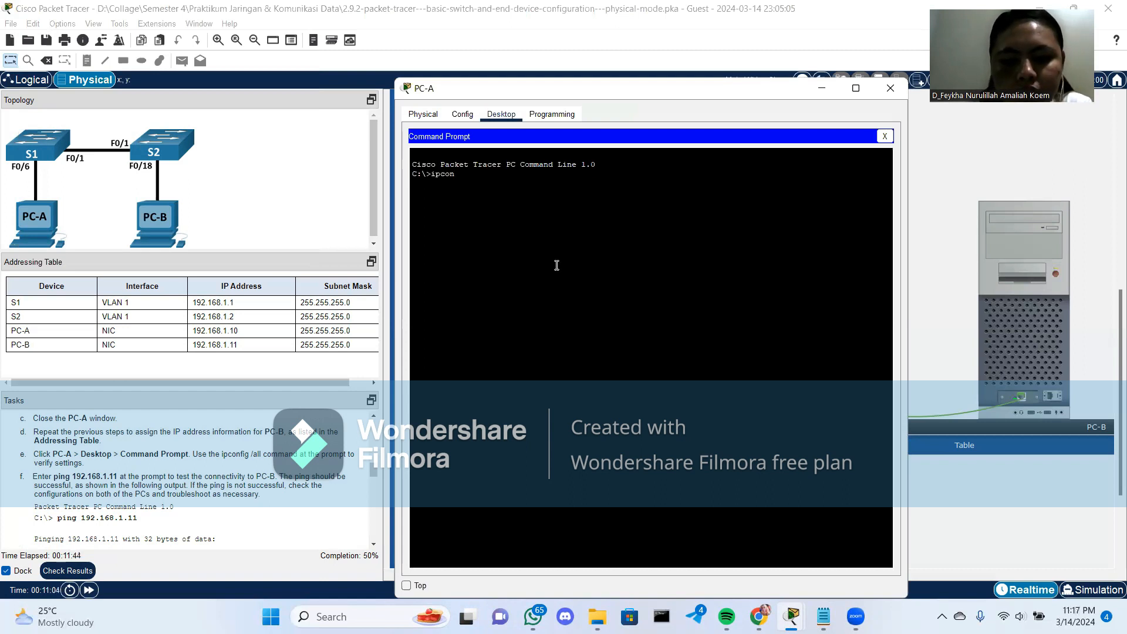
pyautogui.write('fig')
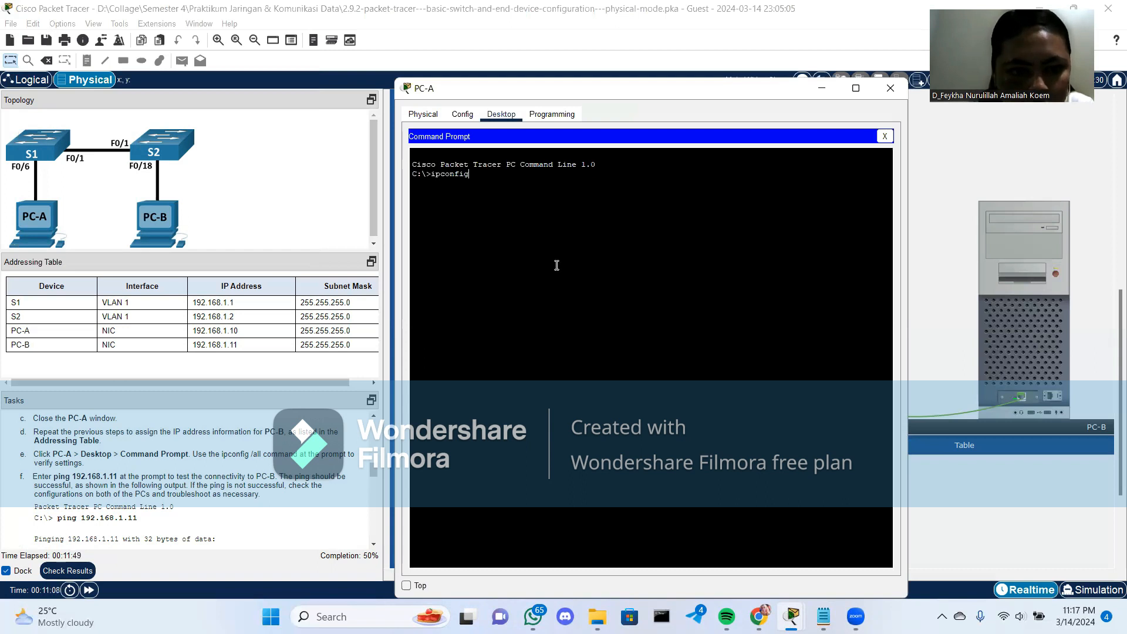
pyautogui.write(' /all')
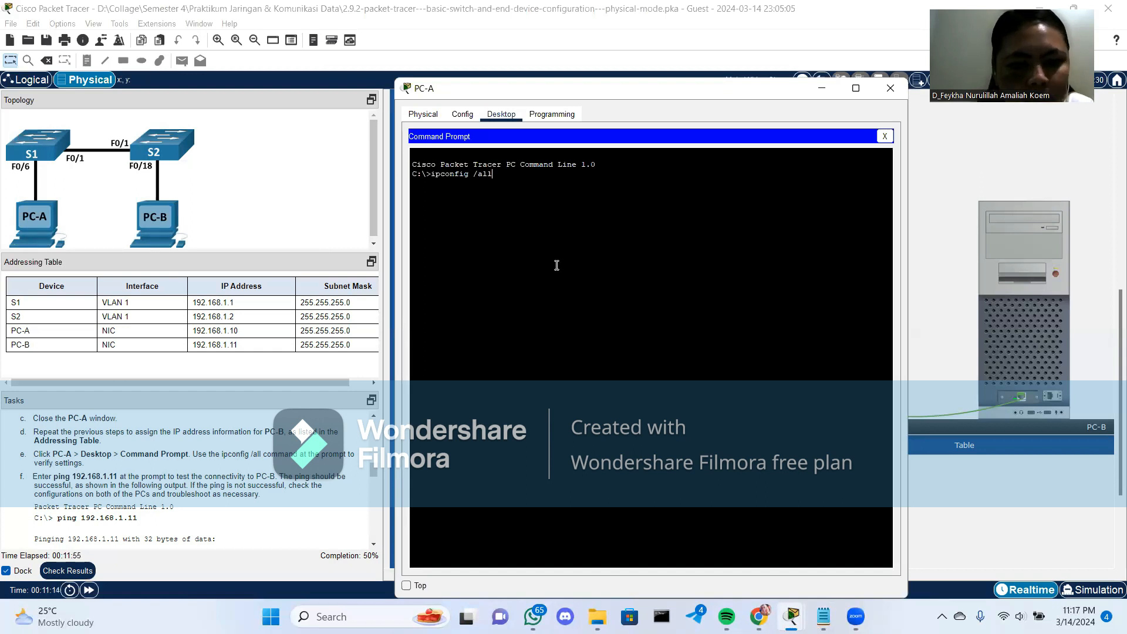
pyautogui.press('Return')
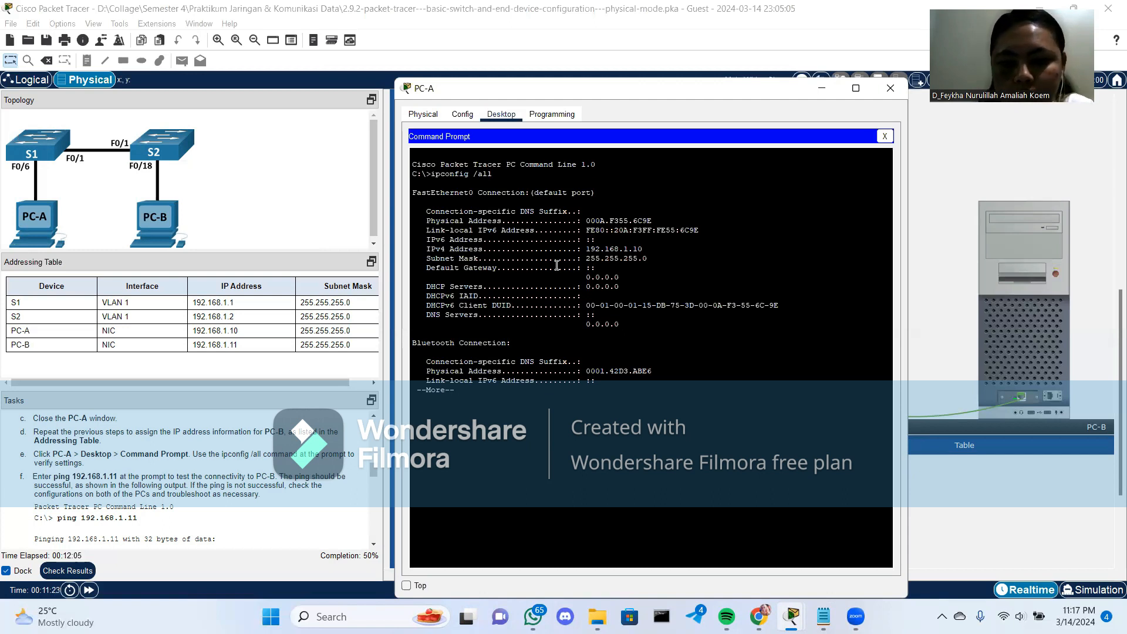
pyautogui.press('Return')
pyautogui.press('Return')
pyautogui.press('Return')
pyautogui.press('Return')
pyautogui.press('Return')
pyautogui.press('Return')
pyautogui.press('Return')
pyautogui.press('Return')
pyautogui.press('Return')
pyautogui.press('Return')
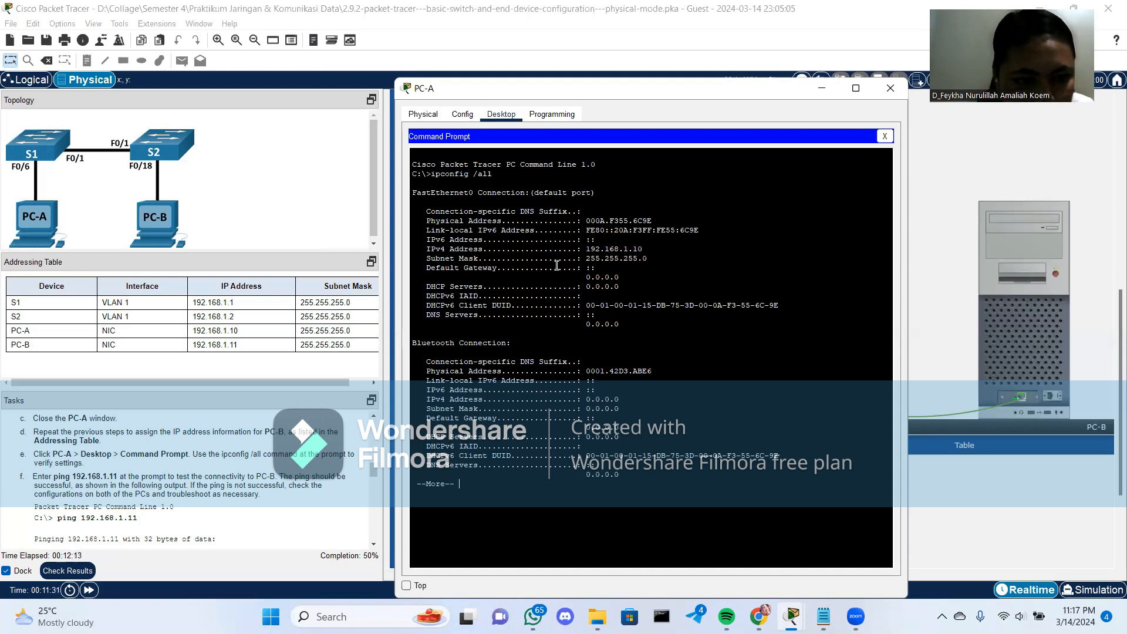
pyautogui.press('Return')
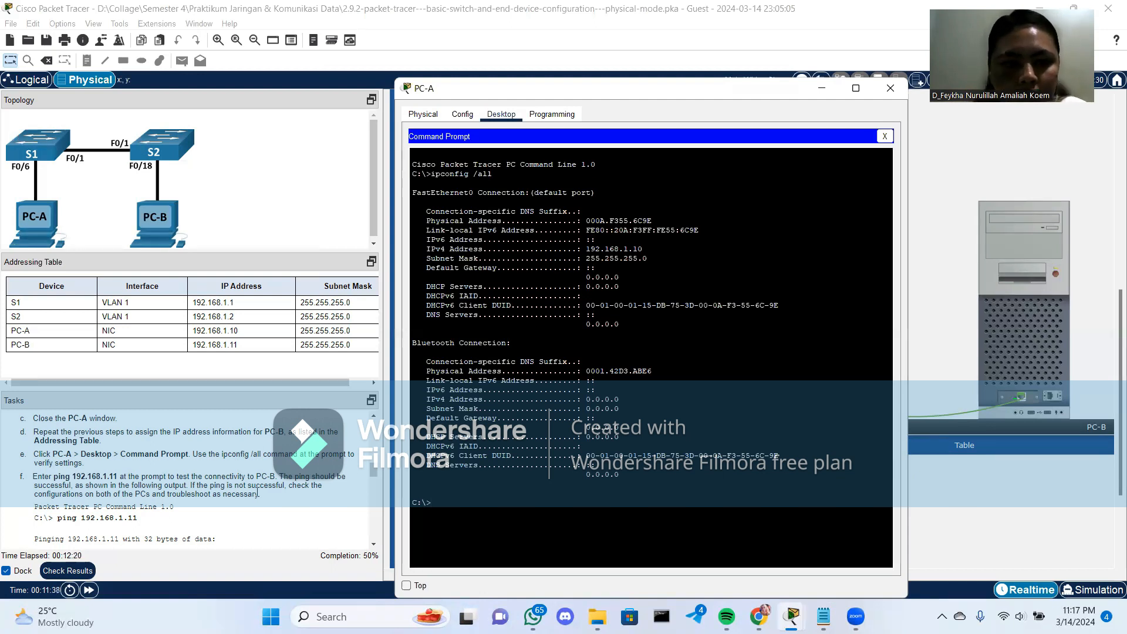
pyautogui.scroll(-1, 264, 443)
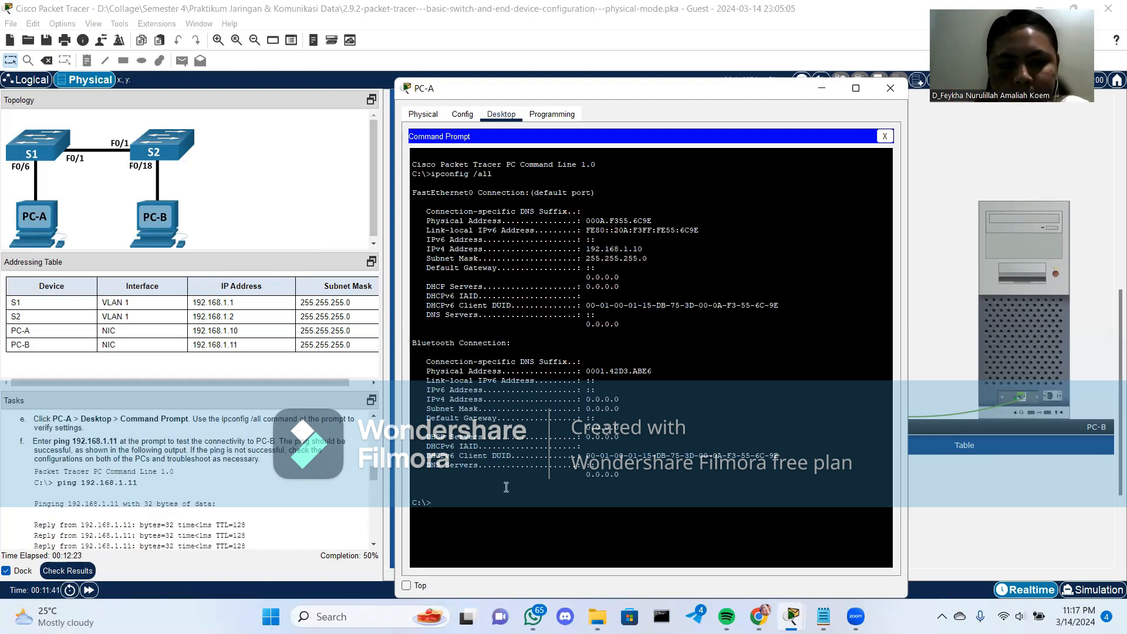
# Ping 192.168.1.11 from PC-A's Command Prompt, getting 4 replies and 0% loss
pyautogui.click(824, 617)
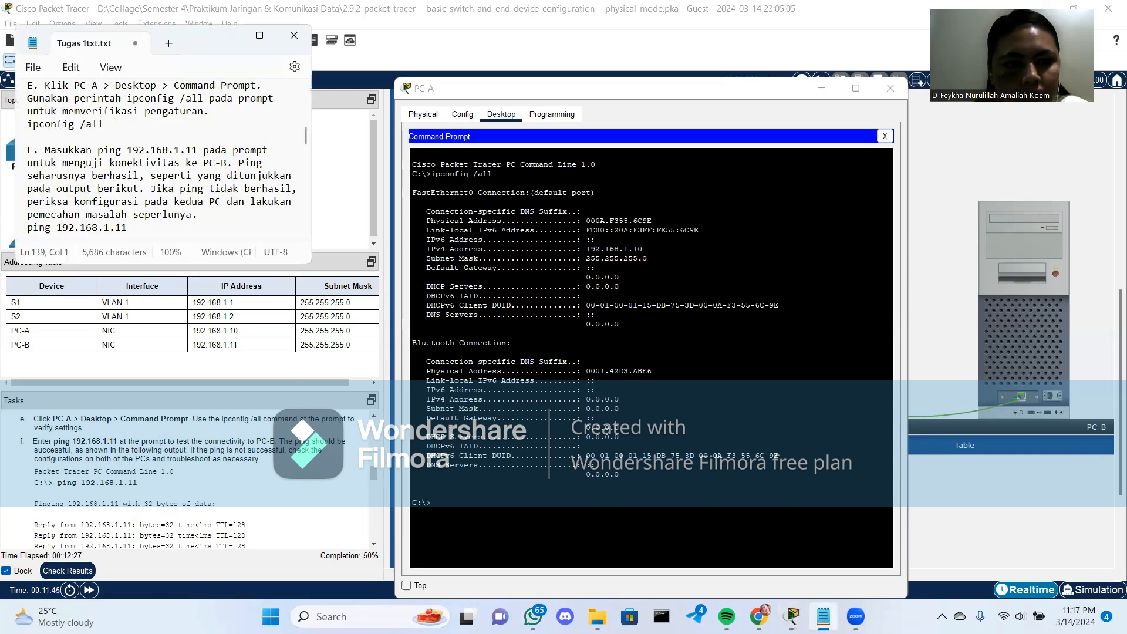
pyautogui.click(522, 503)
pyautogui.write('ping')
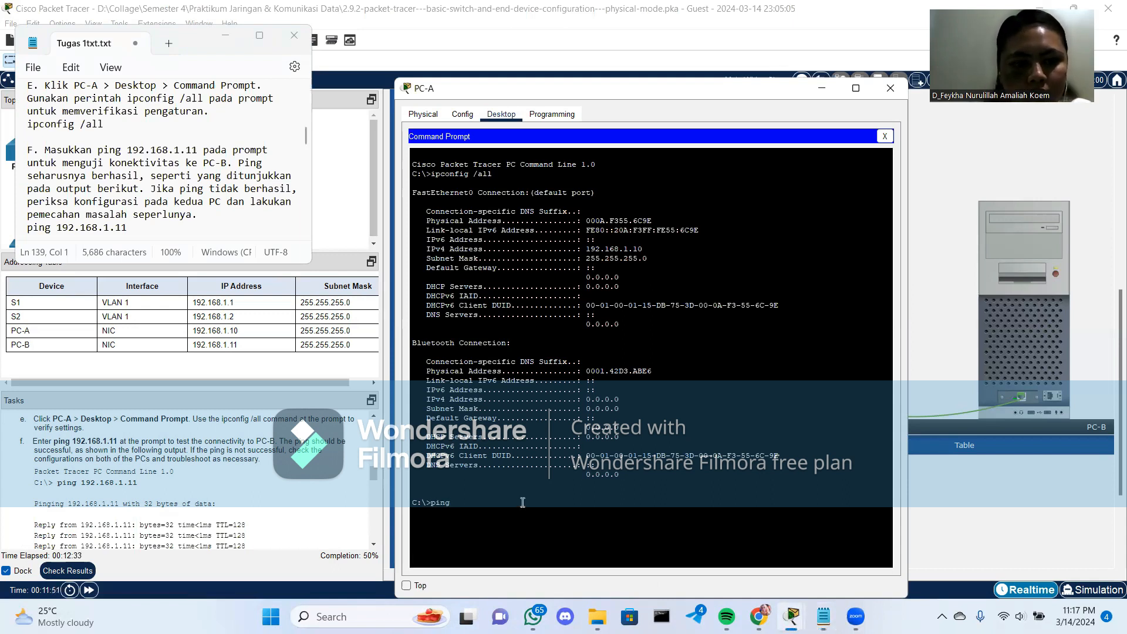
pyautogui.write(' 192.1')
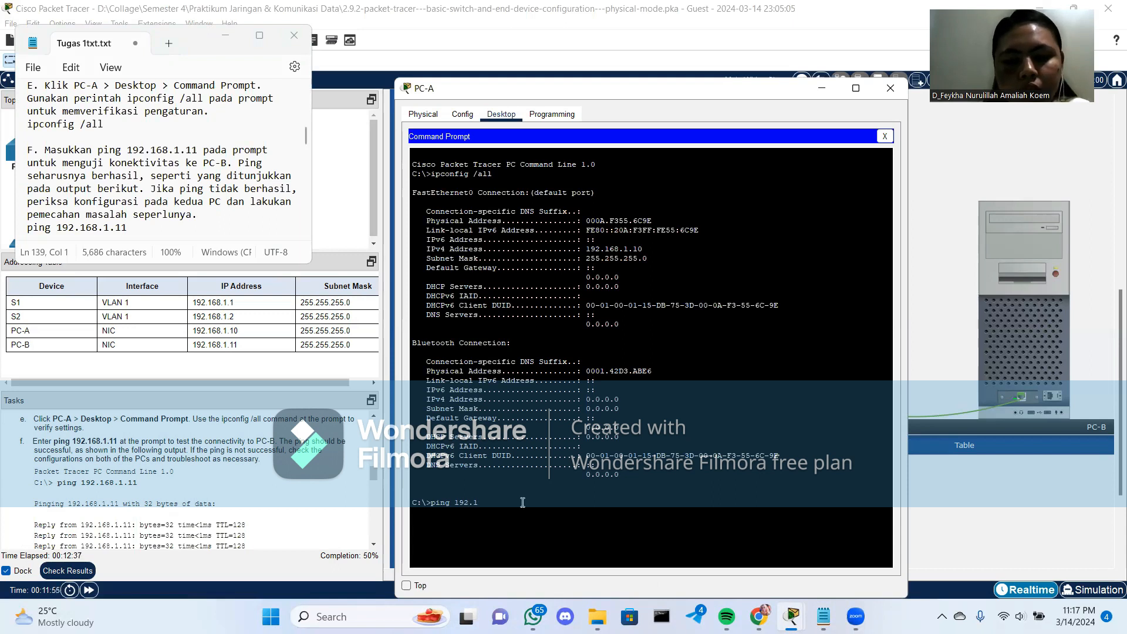
pyautogui.write('68.1.11')
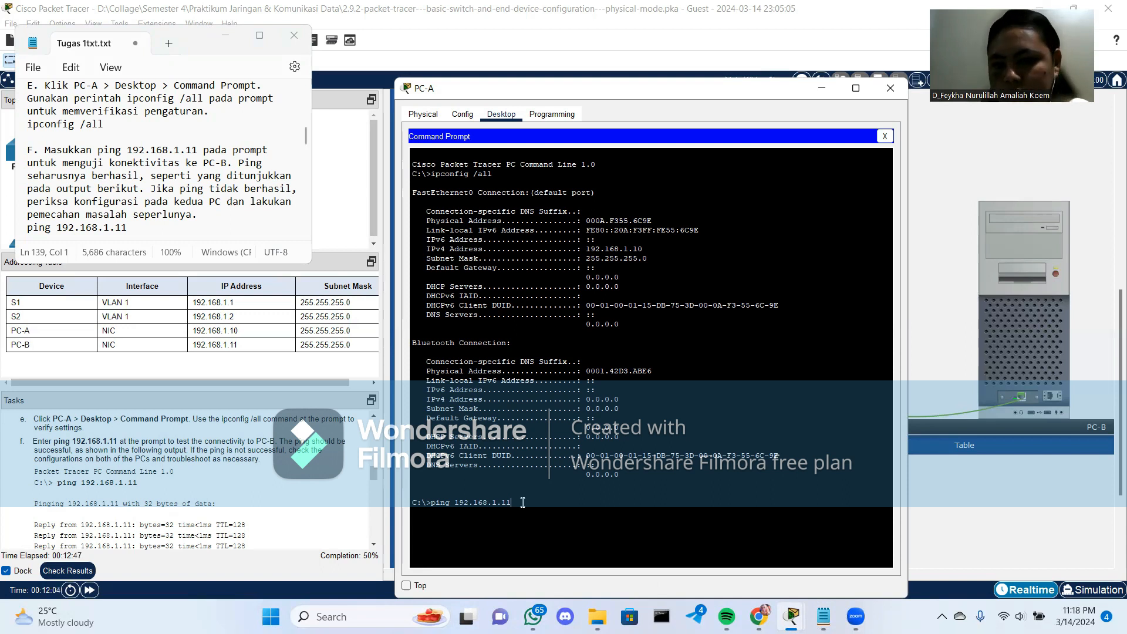
pyautogui.press('Return')
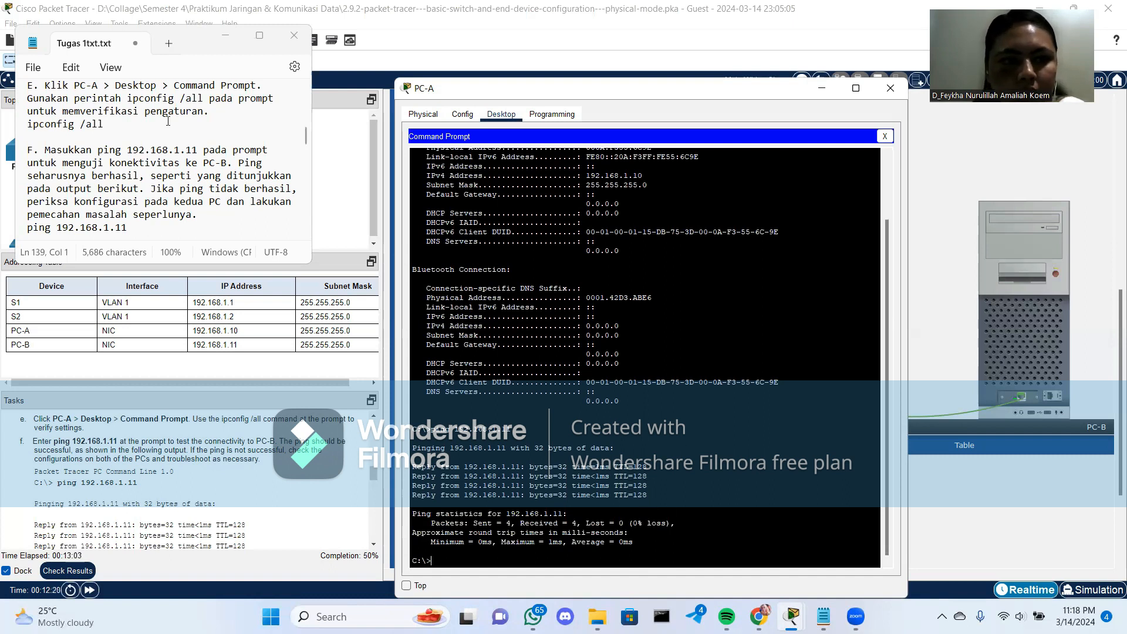
pyautogui.scroll(-3, 168, 121)
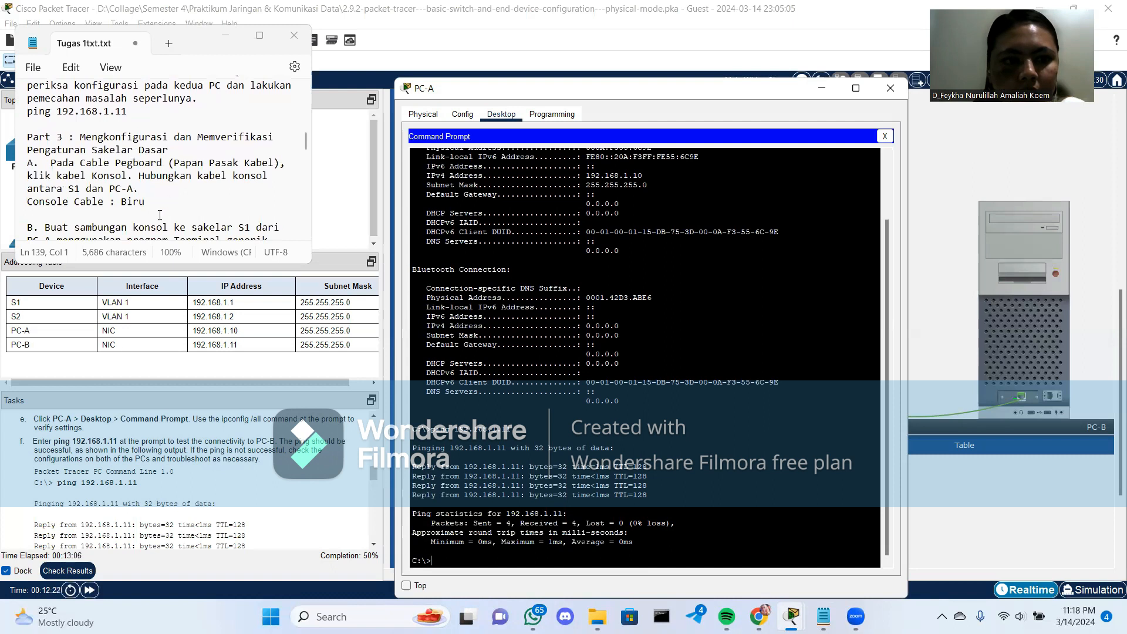
pyautogui.scroll(-2, 201, 466)
pyautogui.scroll(-2, 201, 467)
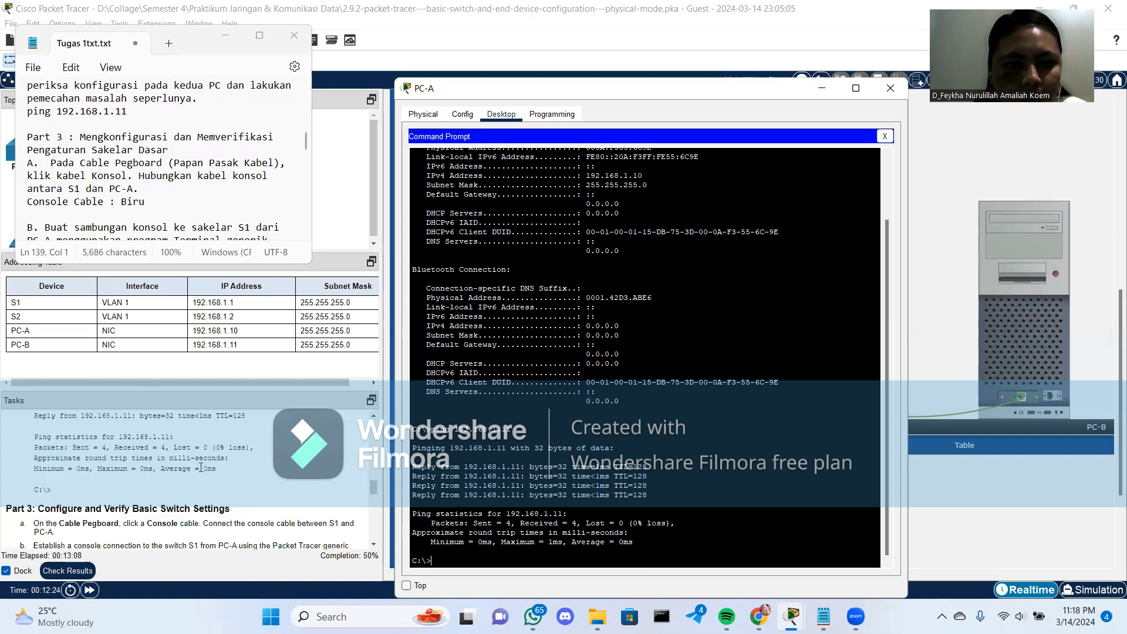
pyautogui.scroll(-2, 202, 468)
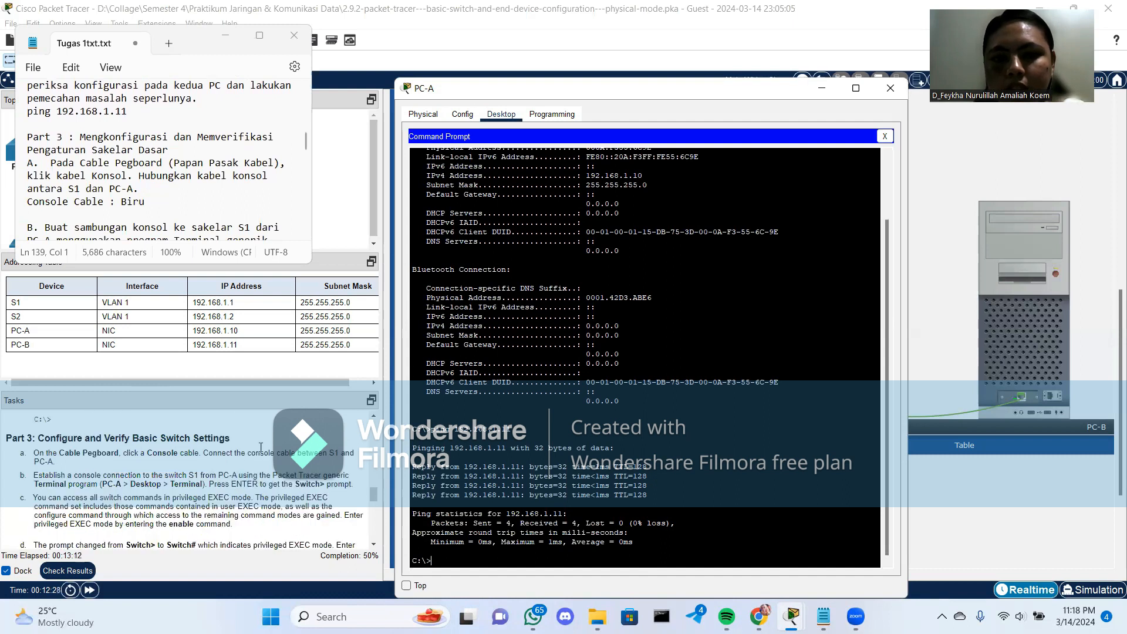
pyautogui.click(846, 77)
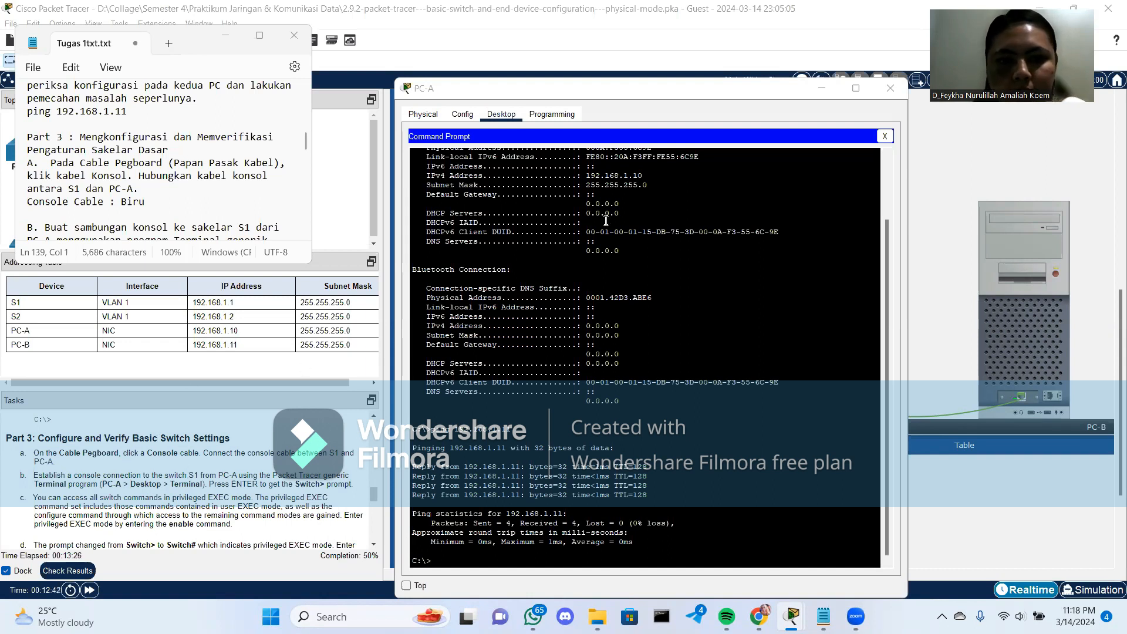
# Close PC-A's window and pick up the light-blue Console cable
pyautogui.click(891, 88)
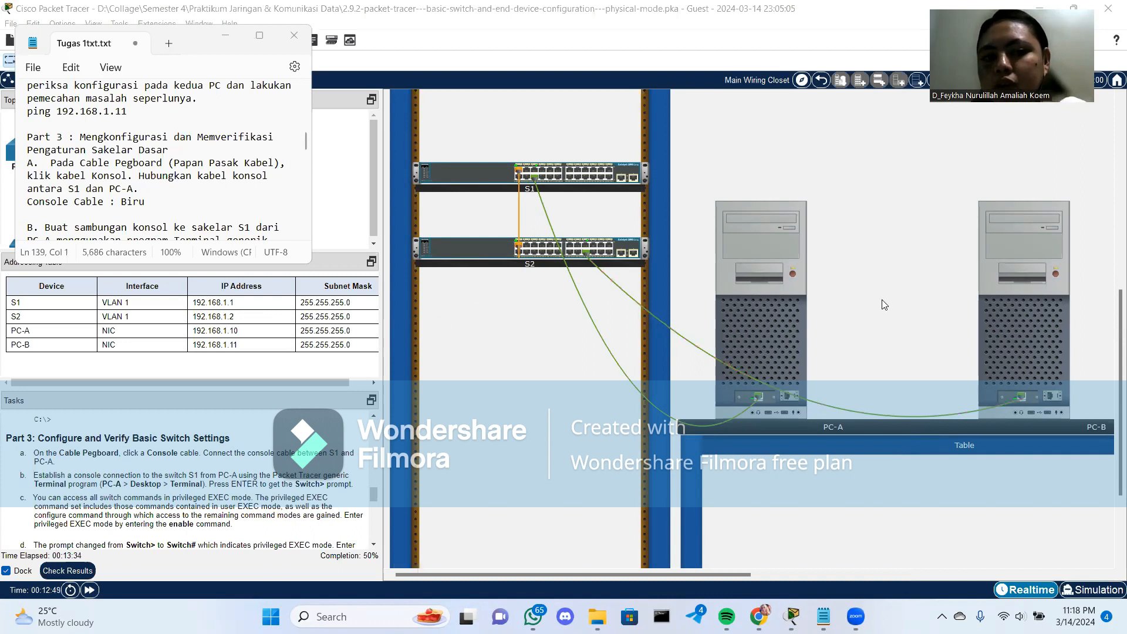
pyautogui.scroll(5, 885, 305)
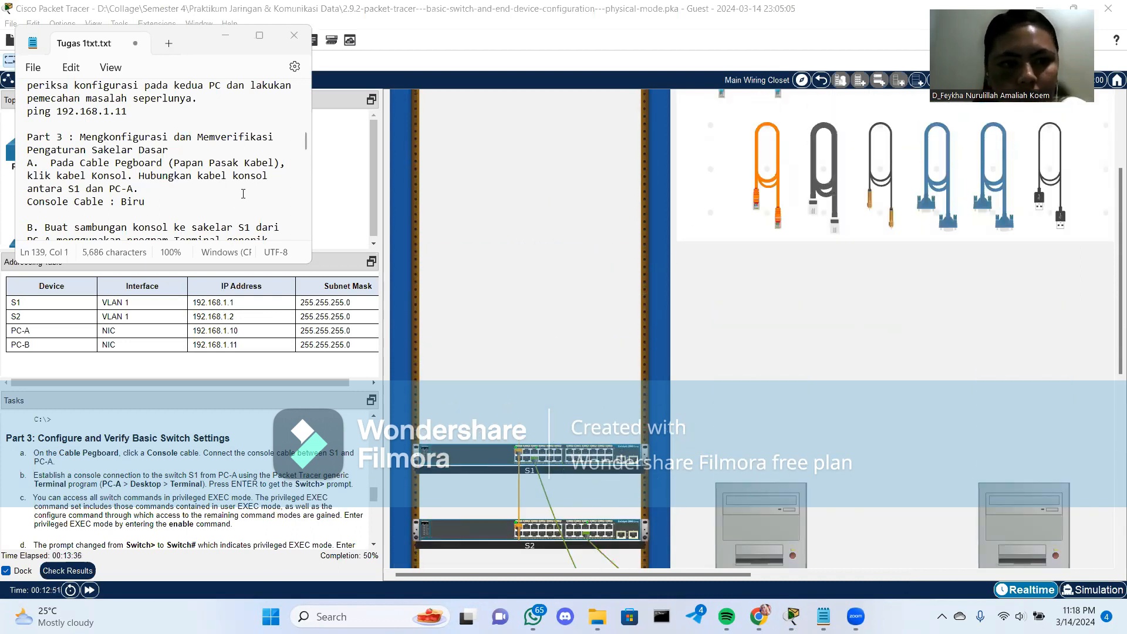
pyautogui.scroll(2, 926, 275)
pyautogui.click(711, 150)
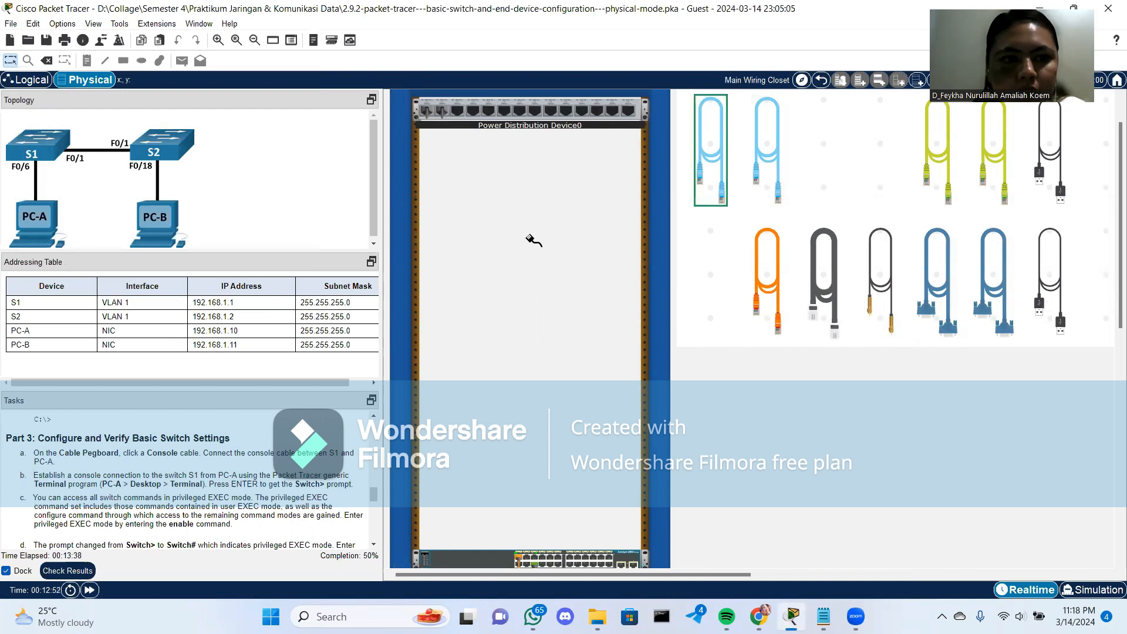
pyautogui.click(825, 616)
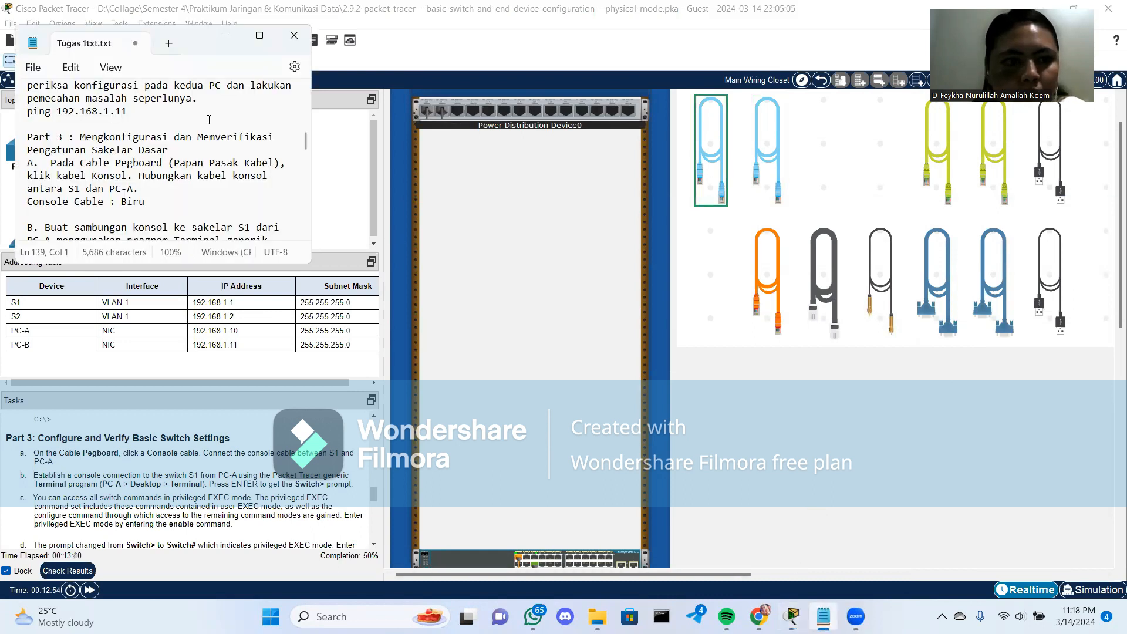
pyautogui.scroll(-1, 213, 178)
pyautogui.scroll(-1, 213, 178)
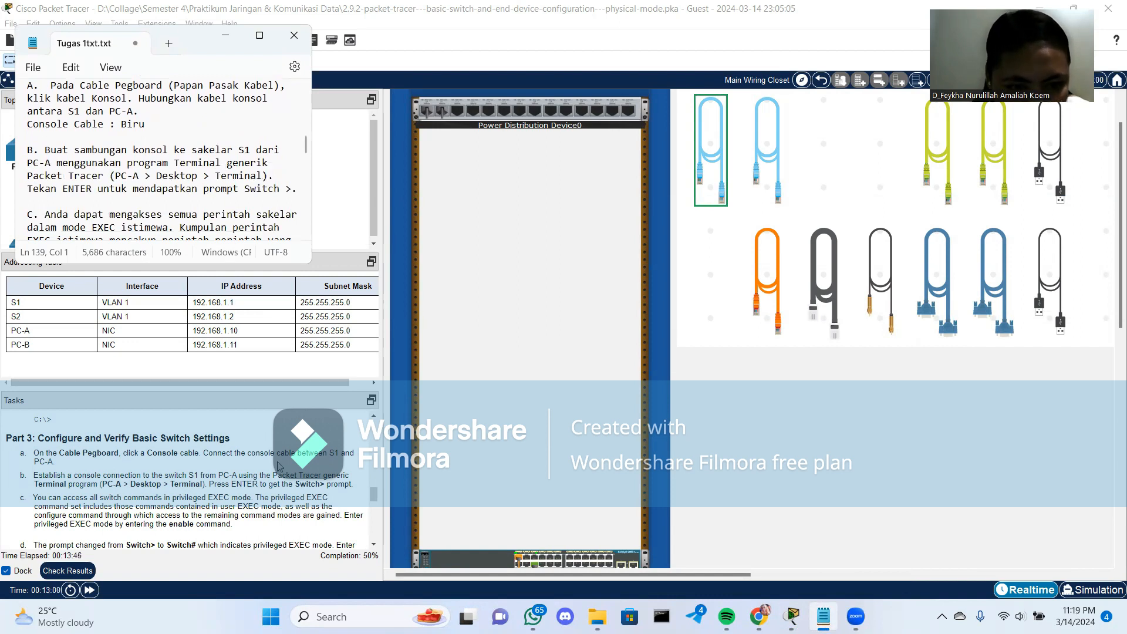
pyautogui.scroll(-3, 516, 415)
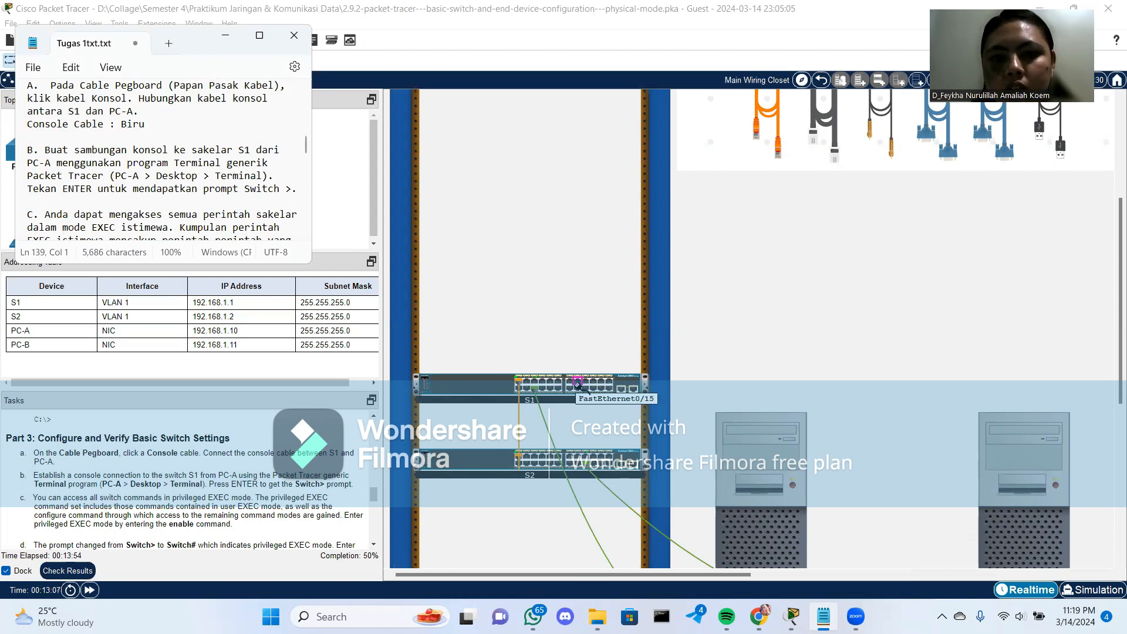
# Connect the console cable from S1's rear Console port to PC-A's RS 232 port
pyautogui.rightClick(632, 388)
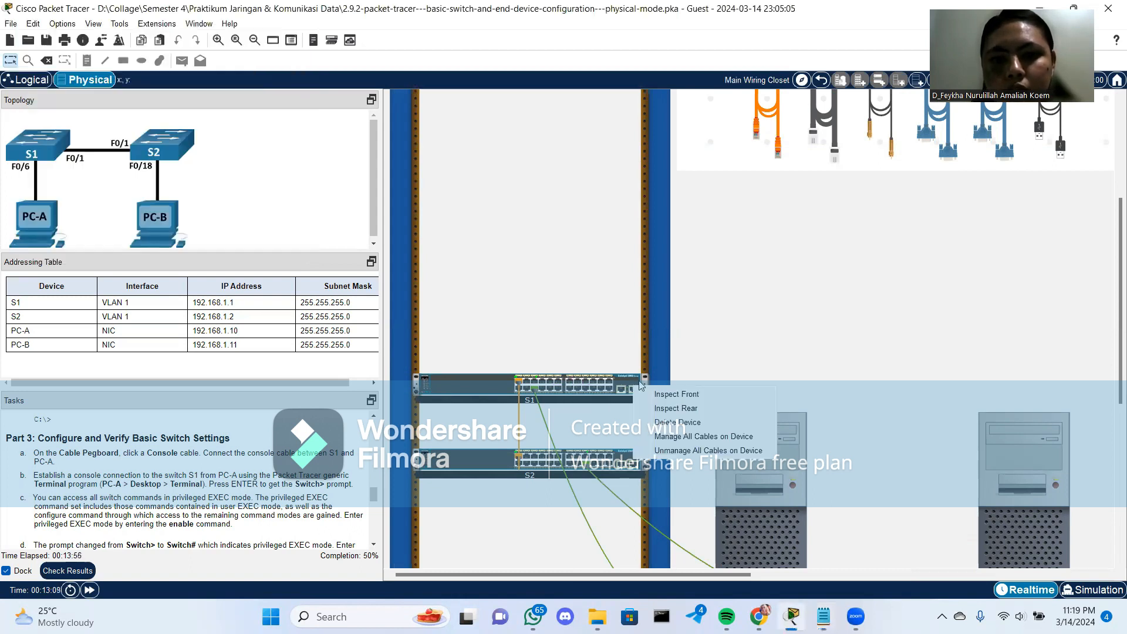
pyautogui.click(658, 409)
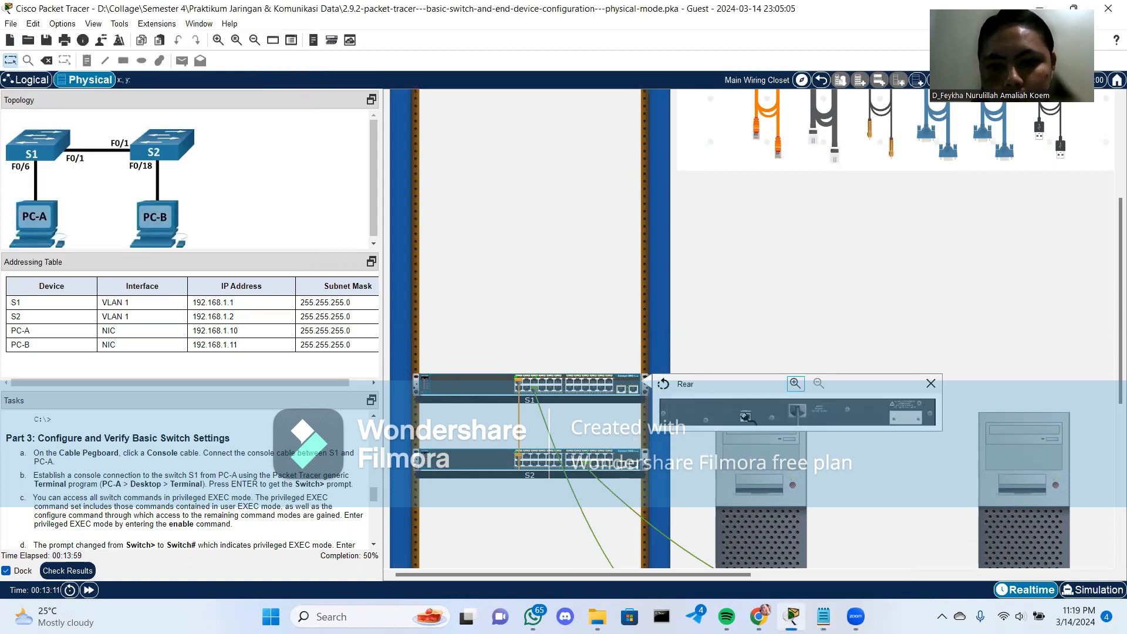
pyautogui.click(747, 417)
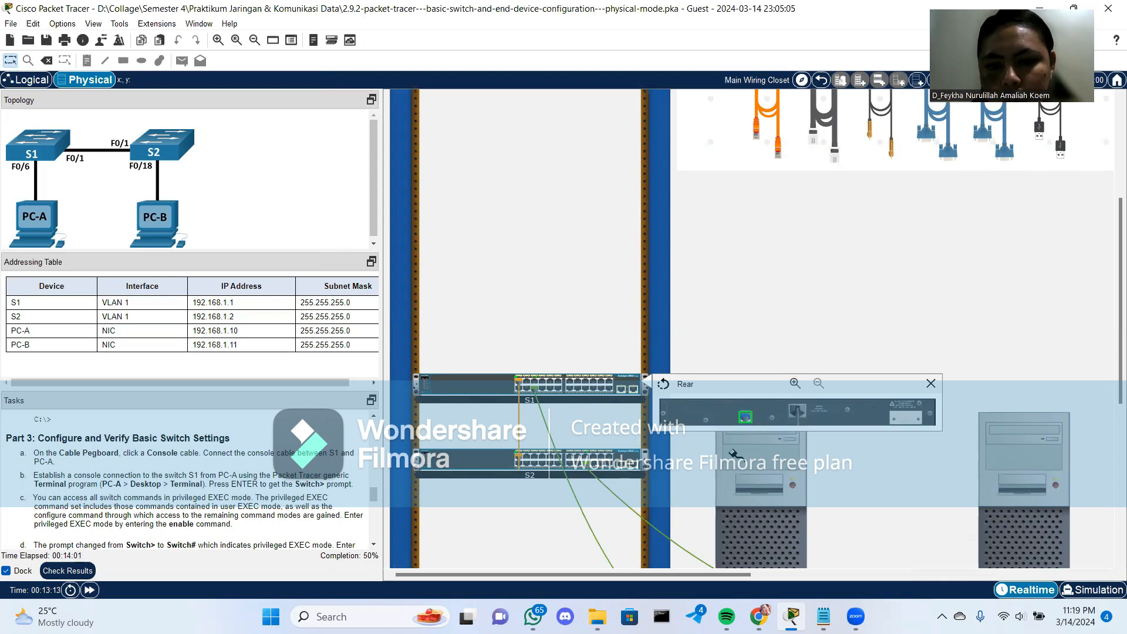
pyautogui.scroll(-1, 740, 455)
pyautogui.scroll(-3, 740, 455)
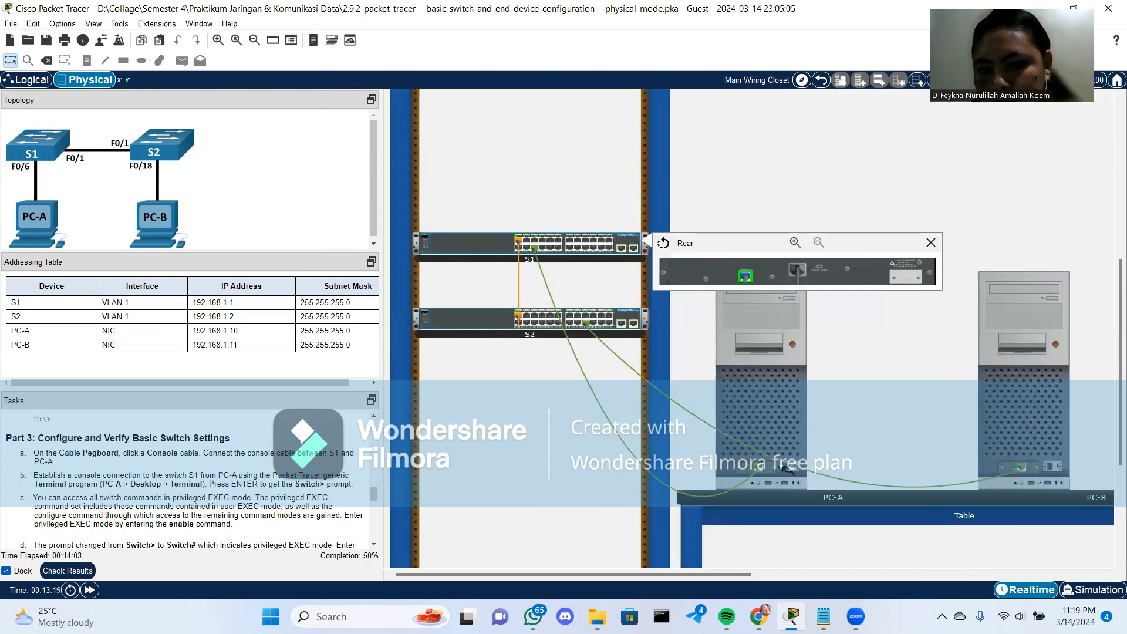
pyautogui.click(792, 469)
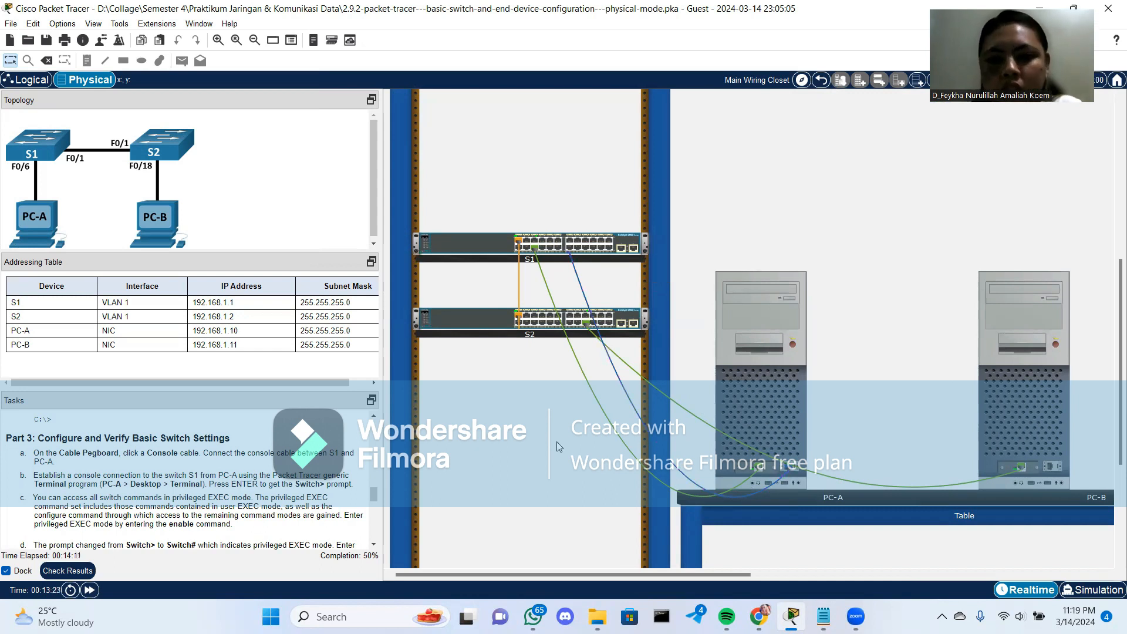
pyautogui.scroll(-1, 230, 462)
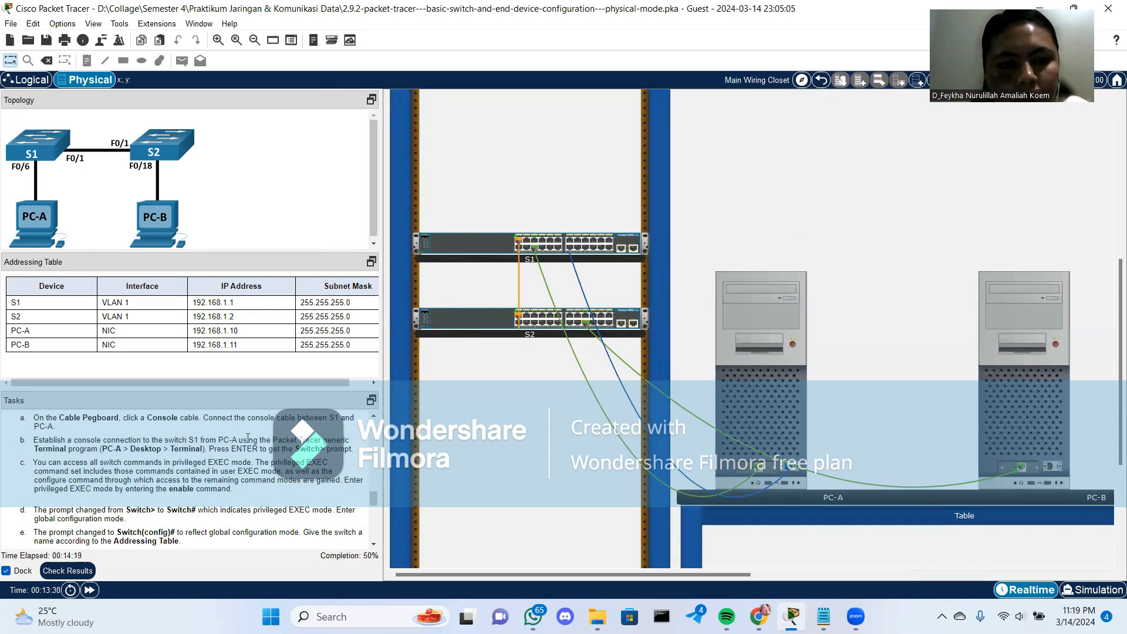
# Read section C of the notes on the console connection, then show PC-A's Desktop applications
pyautogui.click(824, 616)
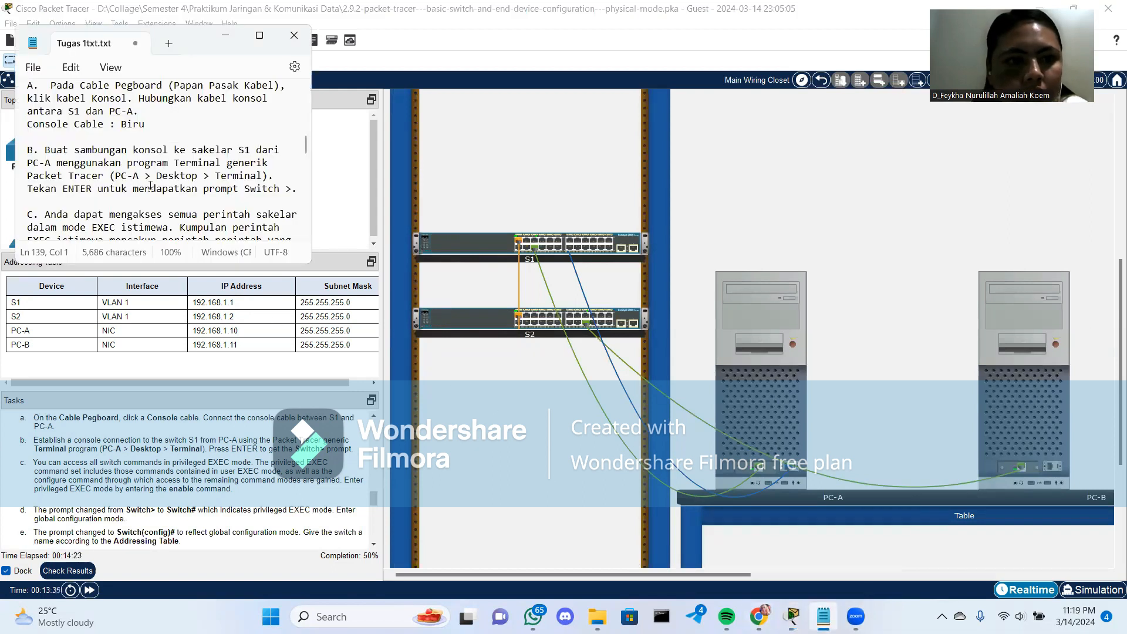
pyautogui.scroll(-1, 155, 185)
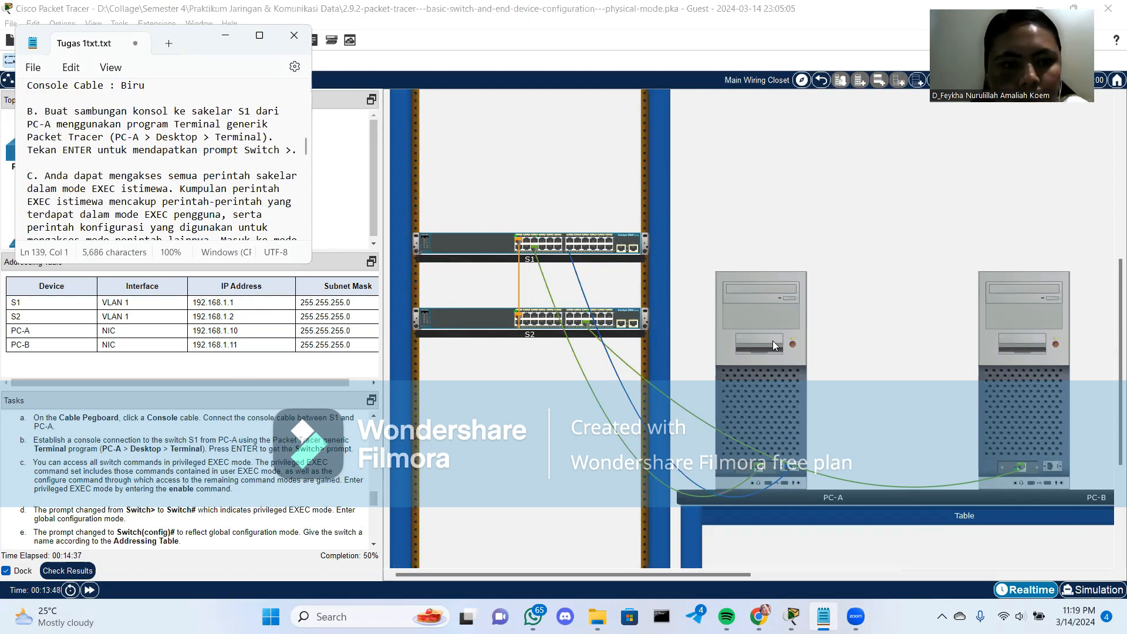
pyautogui.click(749, 311)
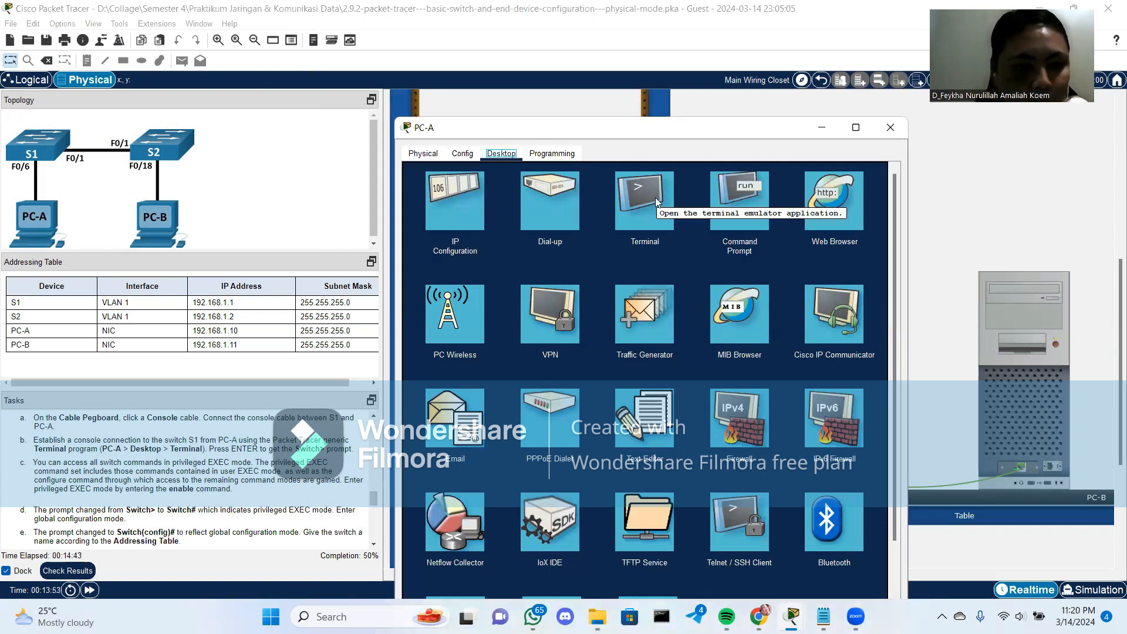
# Start PC-A's Terminal with the default 9600-baud settings and wake the switch to the Switch> prompt
pyautogui.click(654, 202)
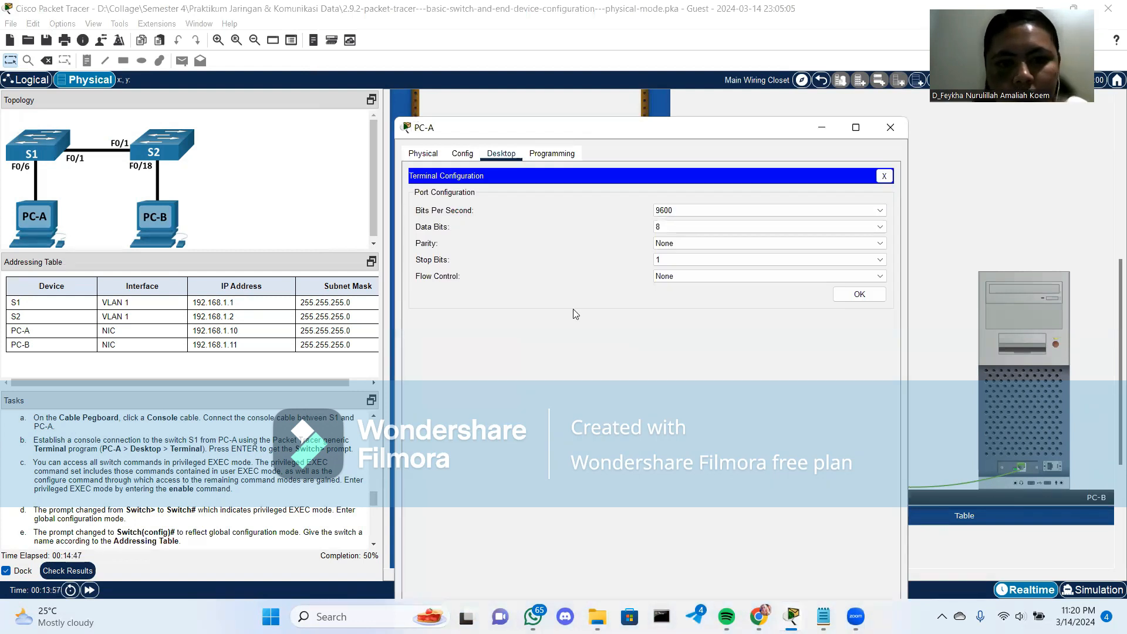
pyautogui.click(876, 297)
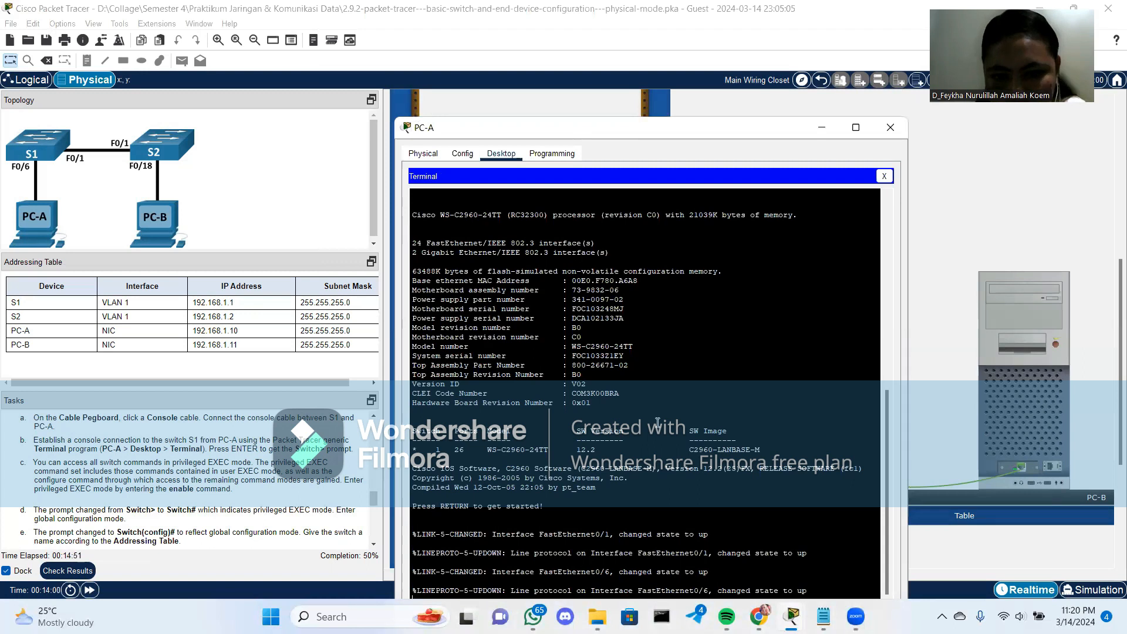
pyautogui.press('Return')
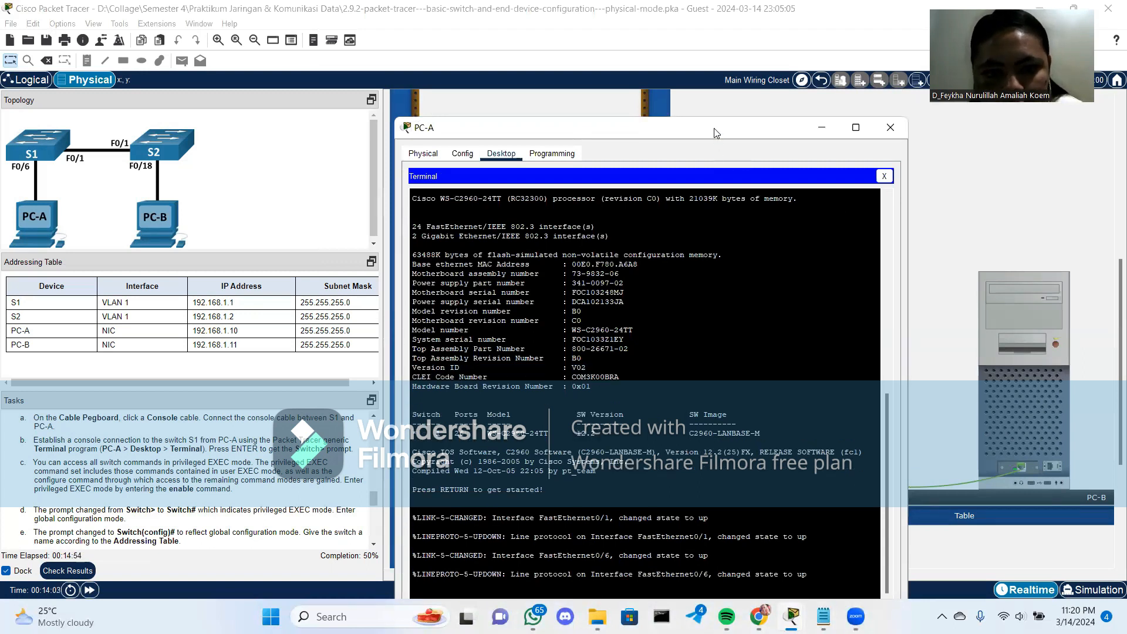
pyautogui.moveTo(716, 133); pyautogui.dragTo(709, 65)
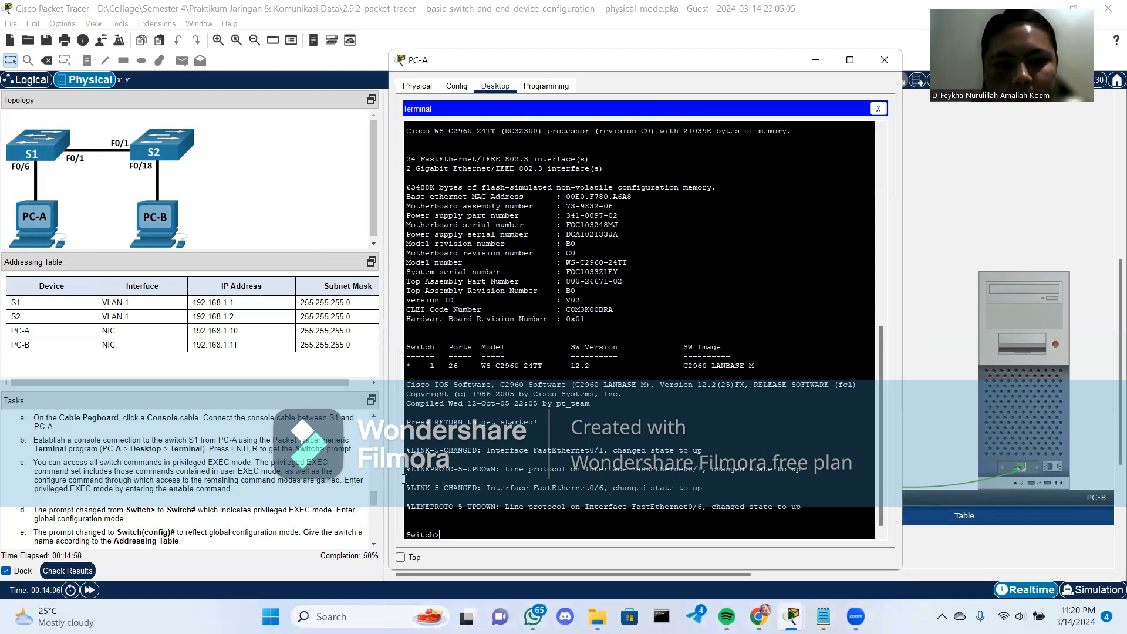
pyautogui.moveTo(440, 535); pyautogui.dragTo(404, 539)
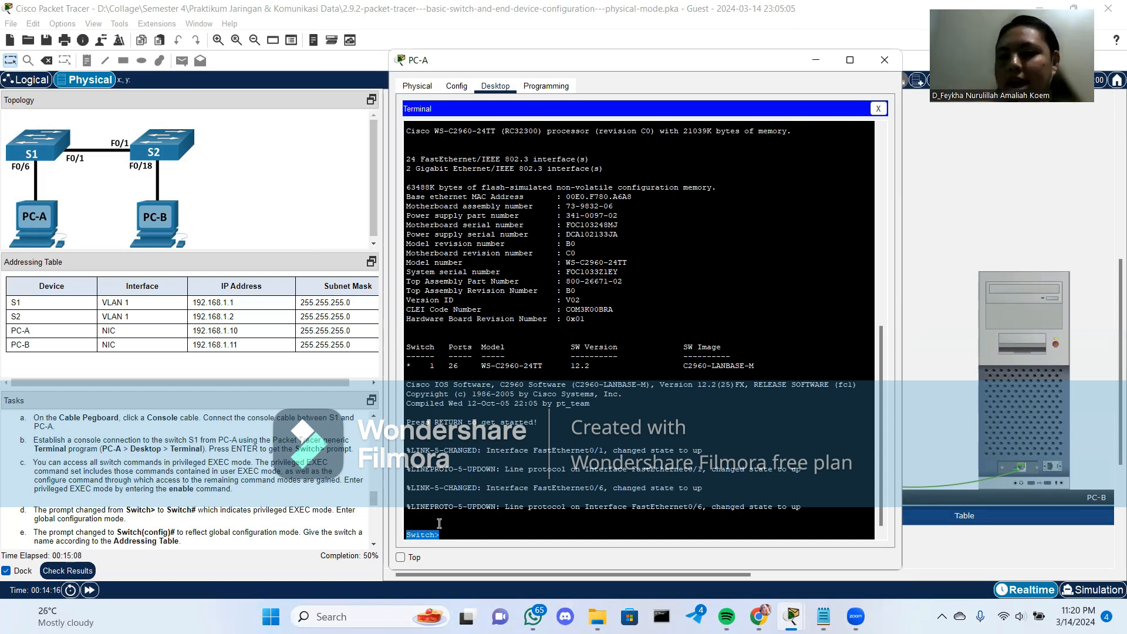
pyautogui.click(473, 497)
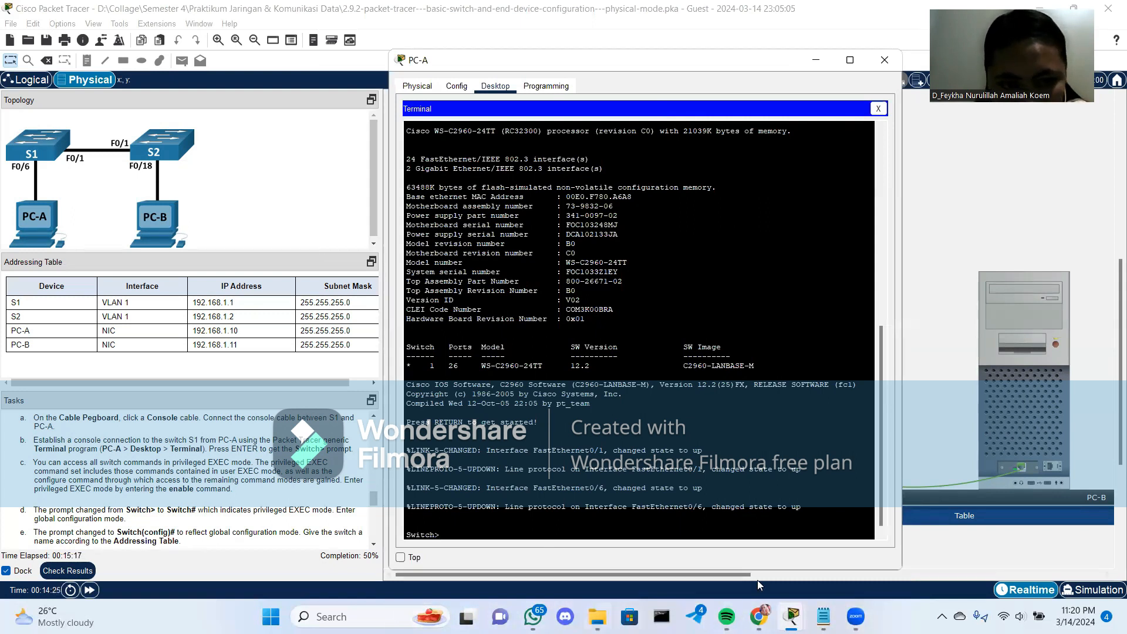
pyautogui.click(823, 617)
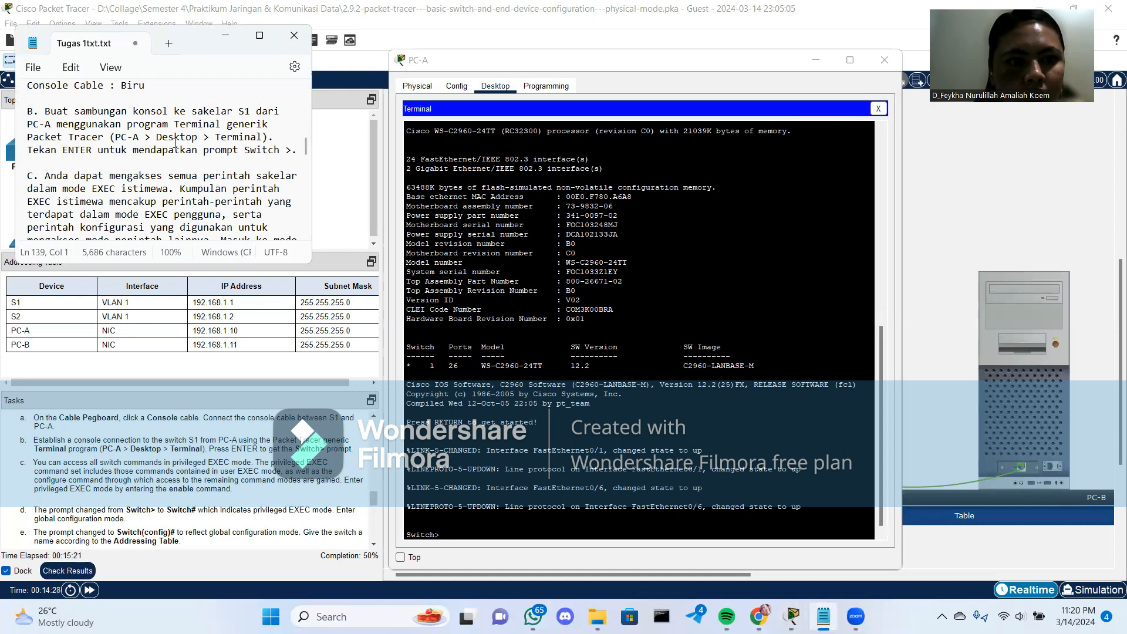
pyautogui.scroll(-1, 175, 143)
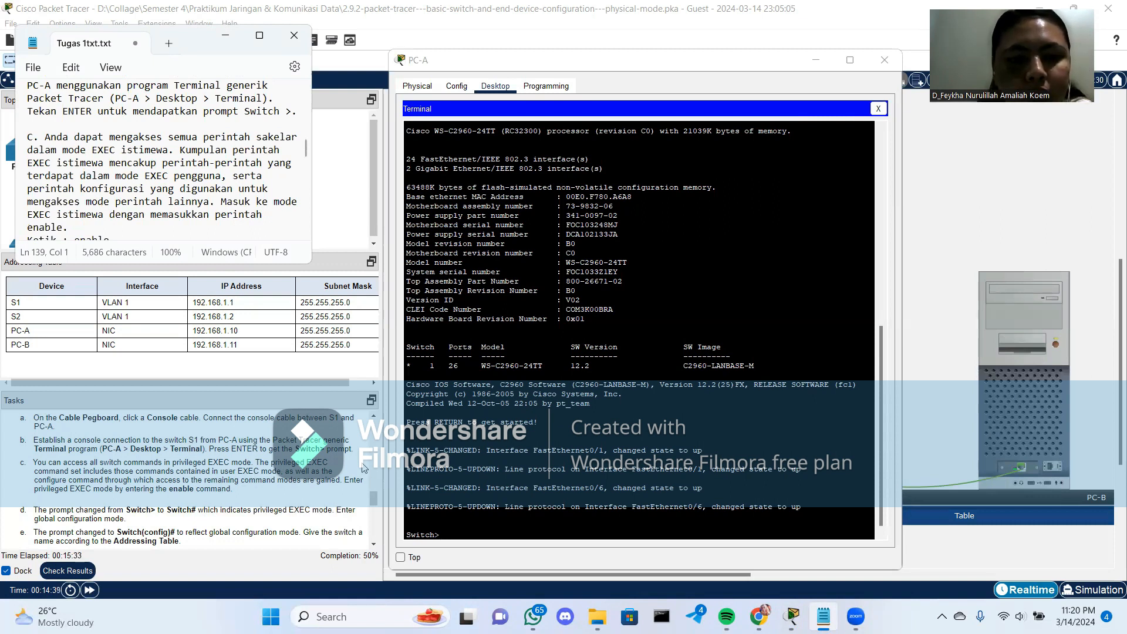
pyautogui.click(481, 530)
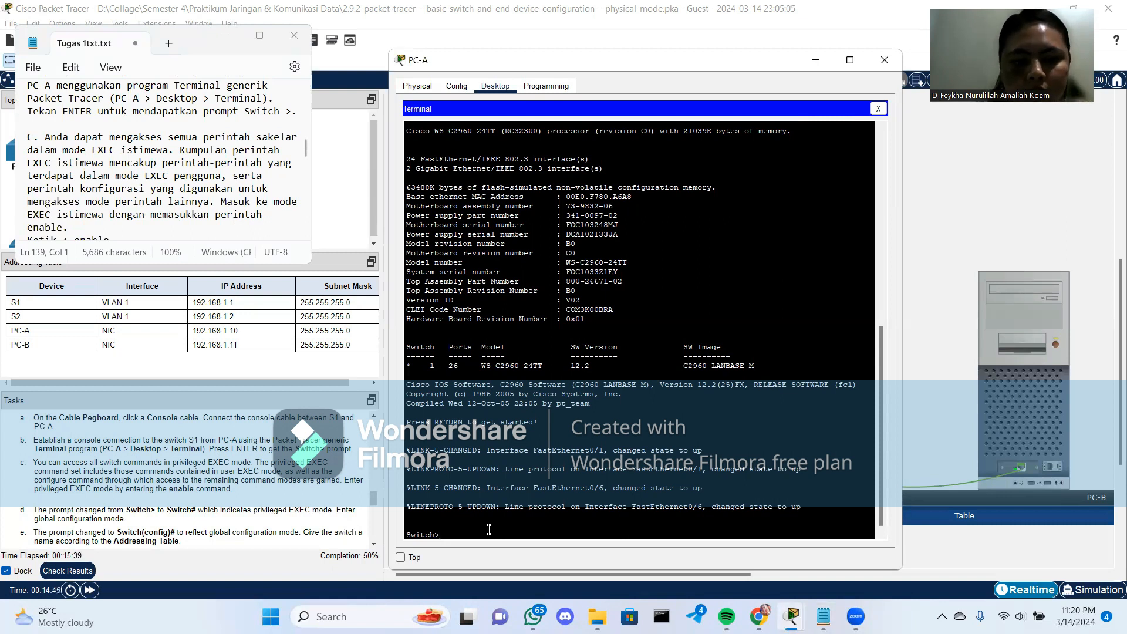
# Run enable in PC-A's terminal so the prompt changes from Switch> to Switch#
pyautogui.write('enab')
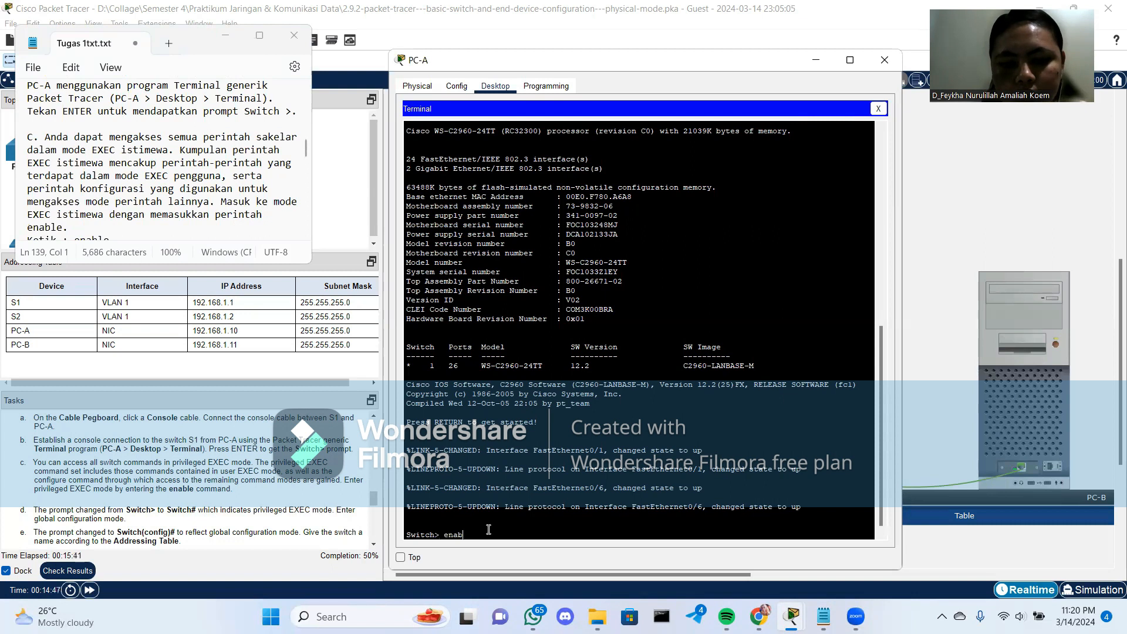
pyautogui.write('le')
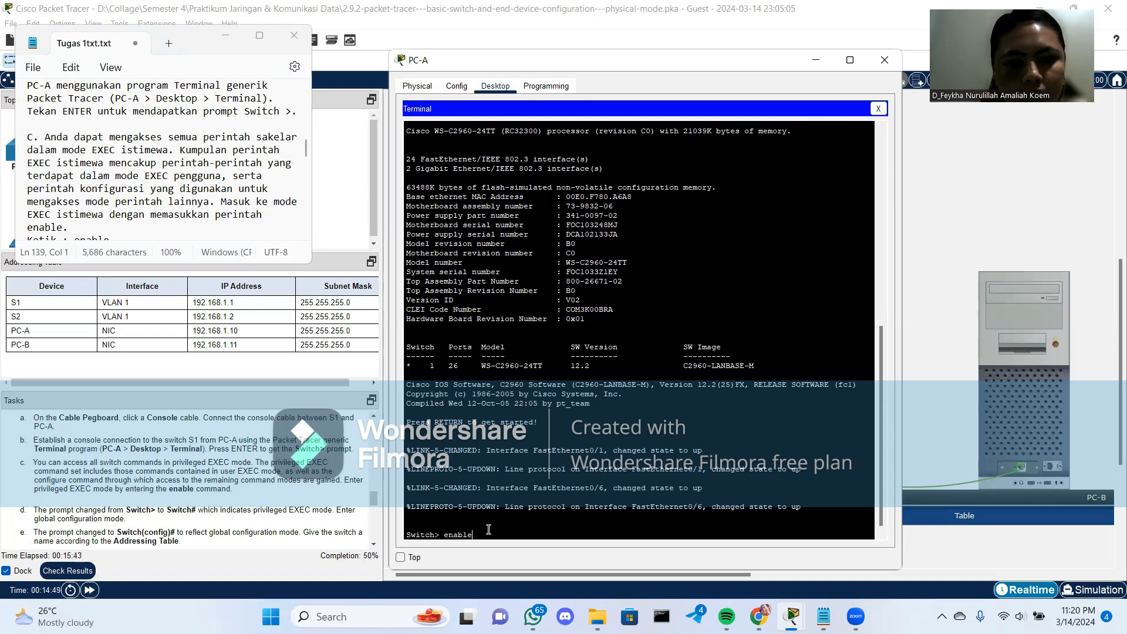
pyautogui.press('Return')
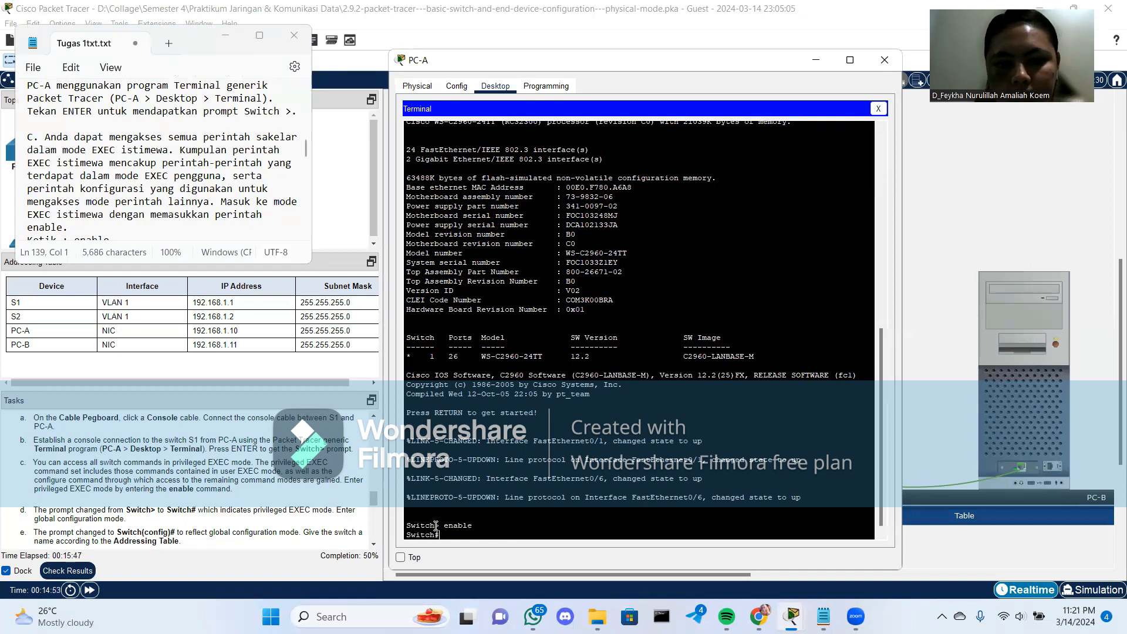
pyautogui.moveTo(435, 526); pyautogui.dragTo(440, 532)
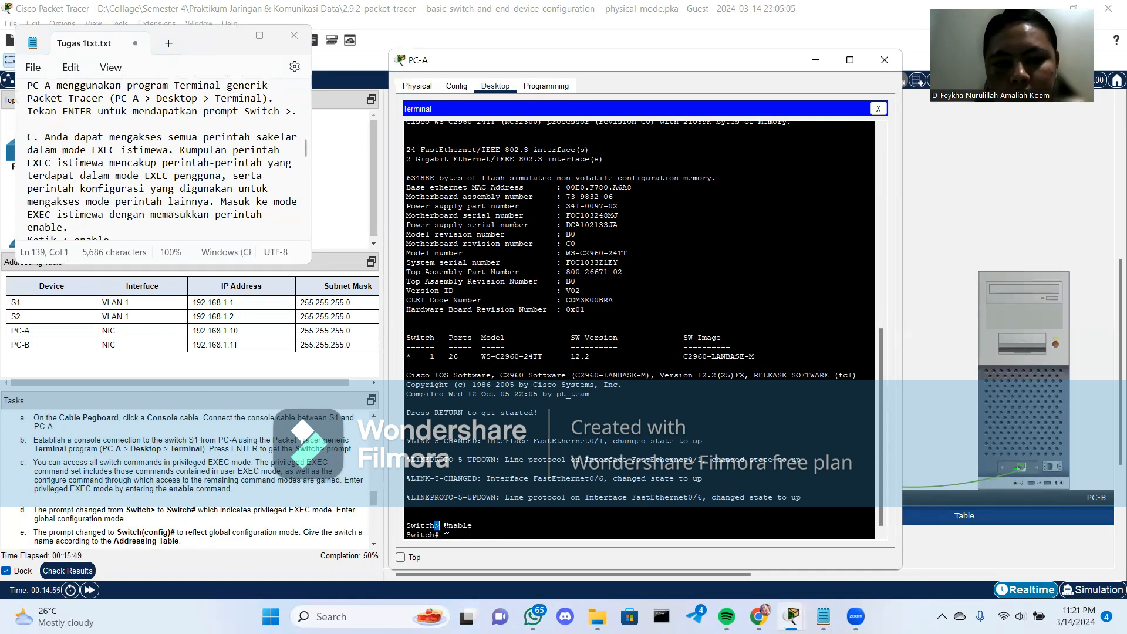
pyautogui.moveTo(440, 534); pyautogui.dragTo(436, 534)
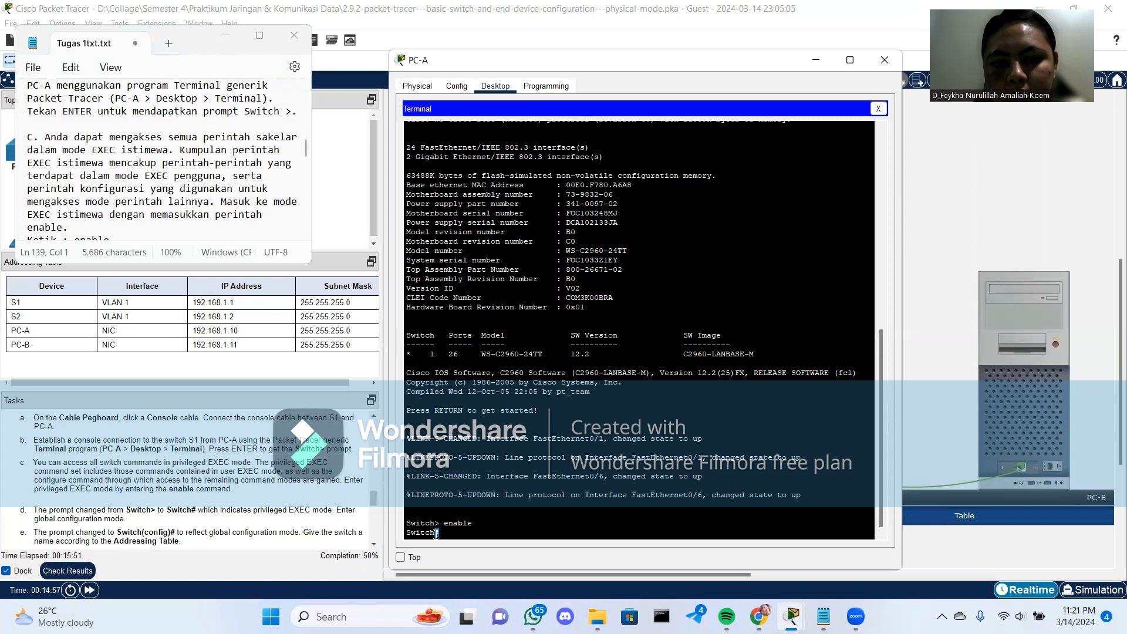
pyautogui.click(467, 531)
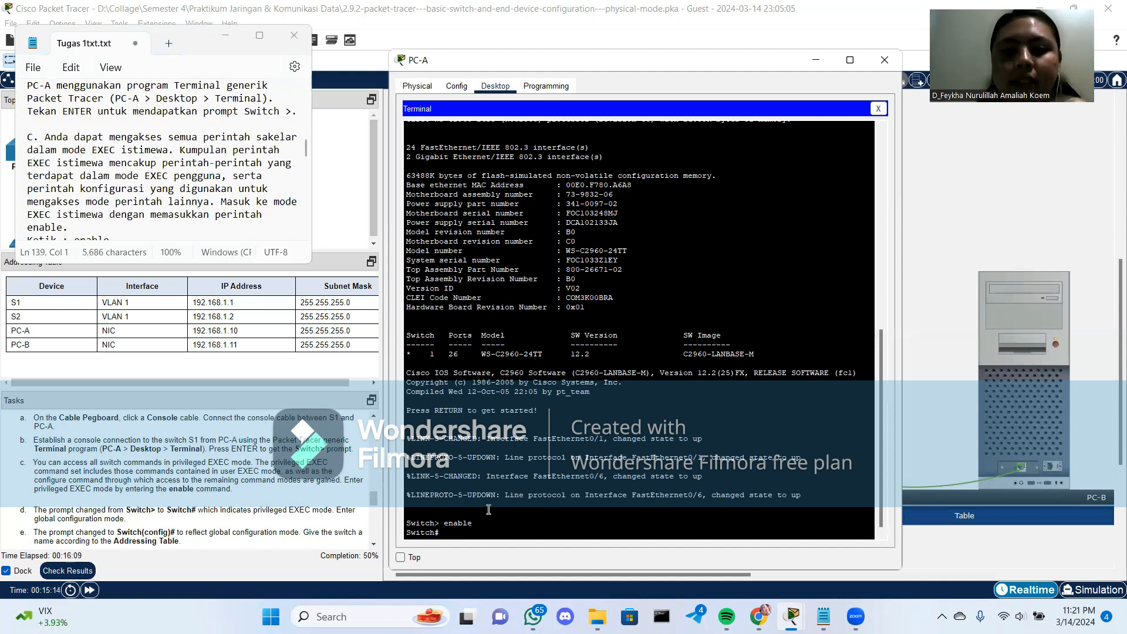
pyautogui.scroll(-1, 307, 496)
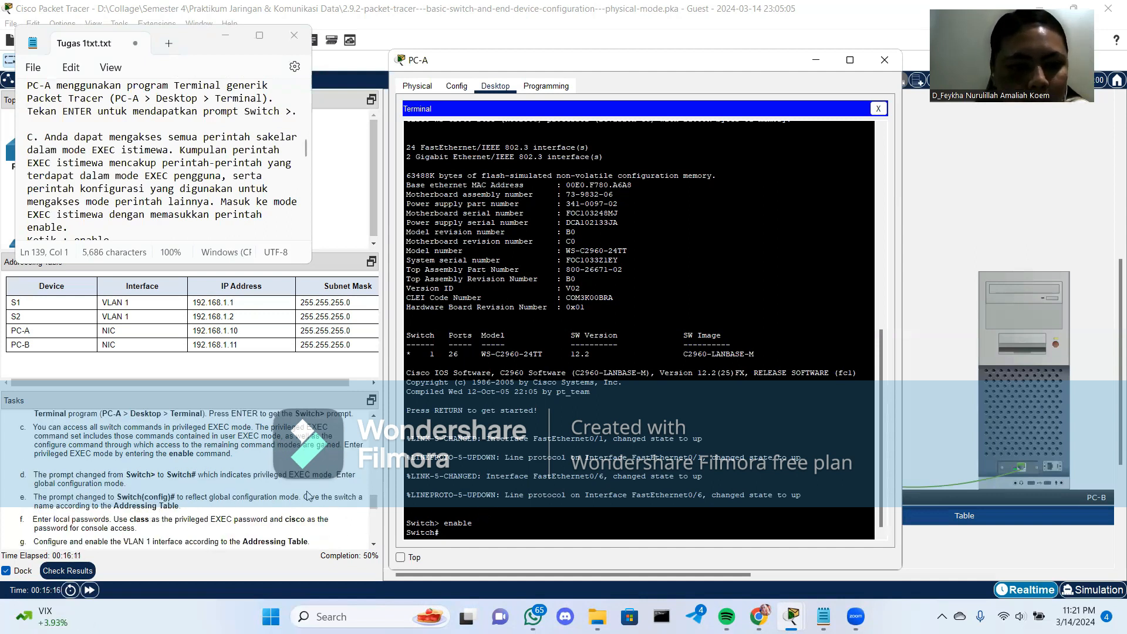
pyautogui.scroll(-1, 321, 494)
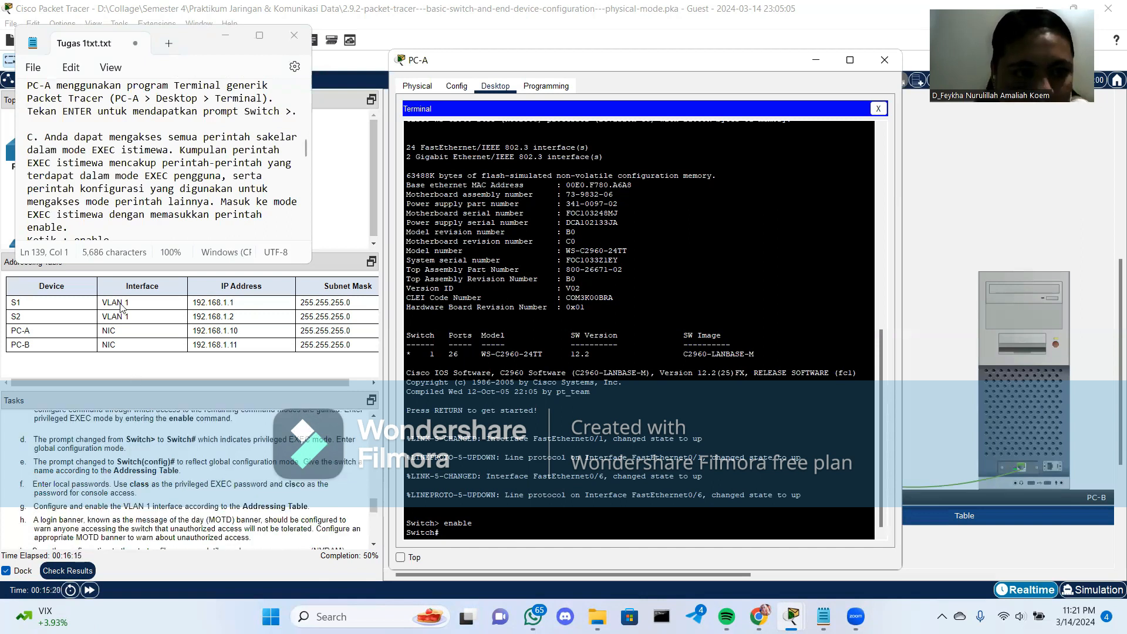
pyautogui.scroll(-3, 185, 169)
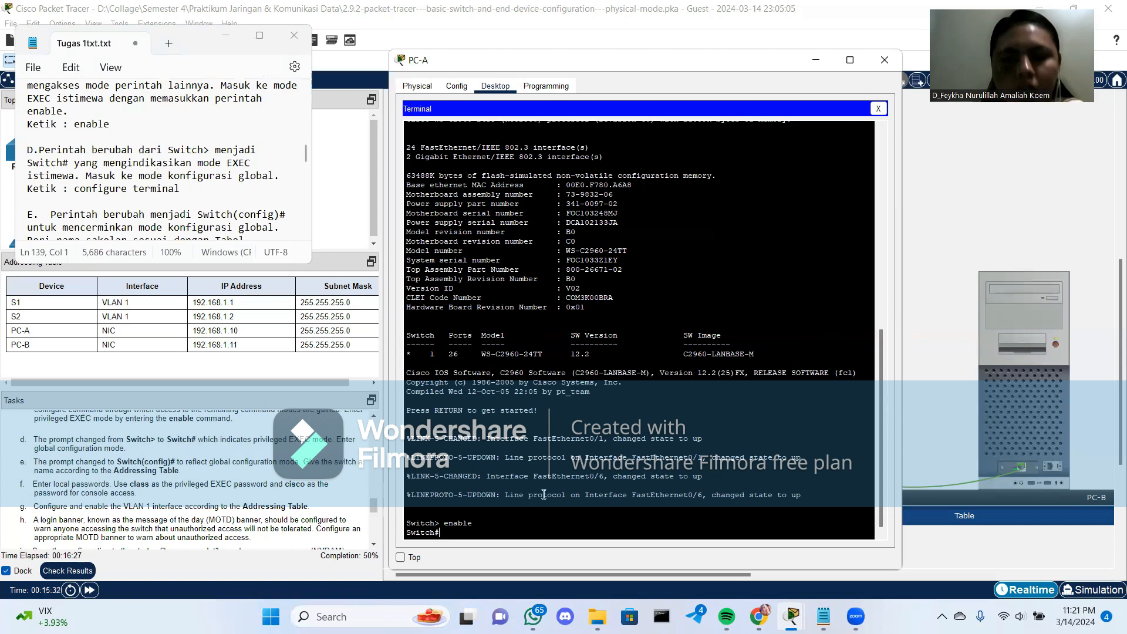
# Run configure terminal to reach the Switch(config)# prompt
pyautogui.write('conf')
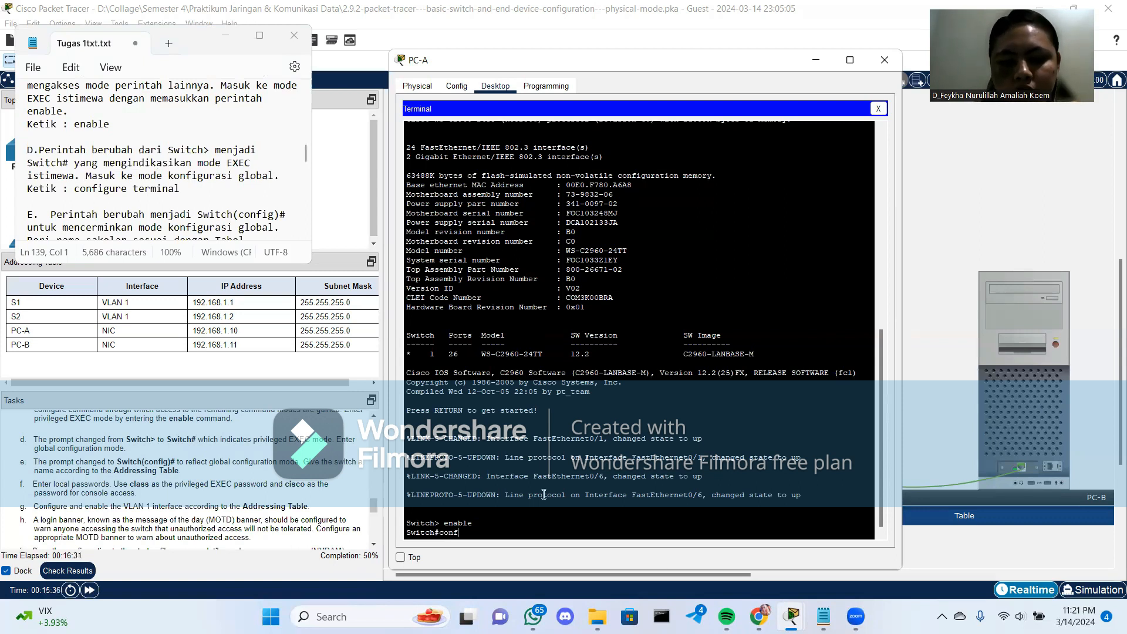
pyautogui.write('igure terminal')
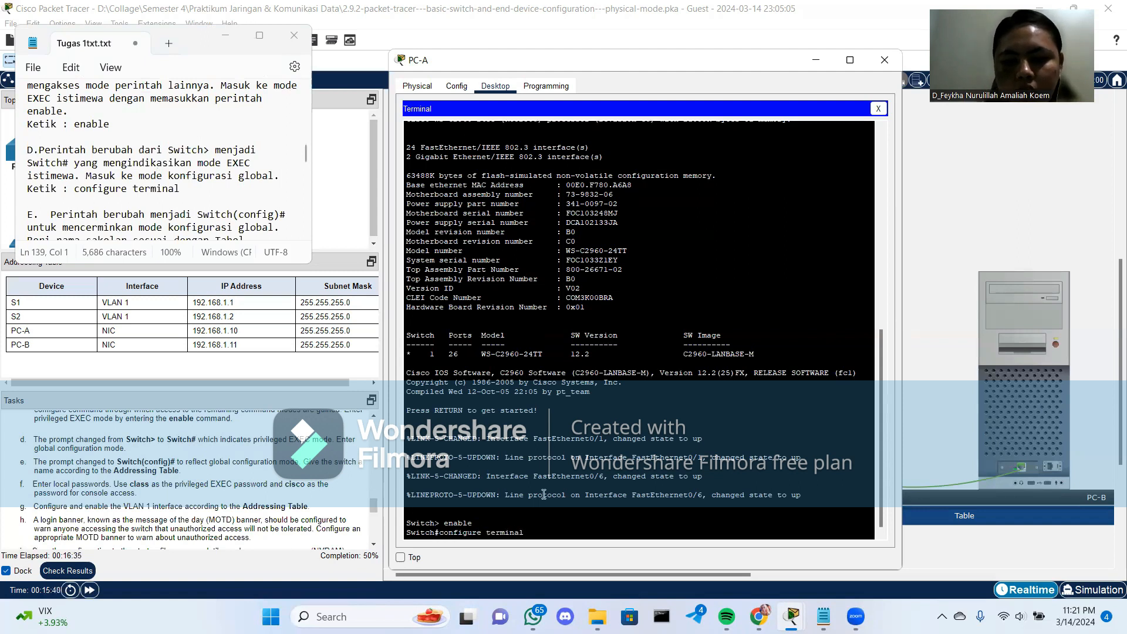
pyautogui.press('Return')
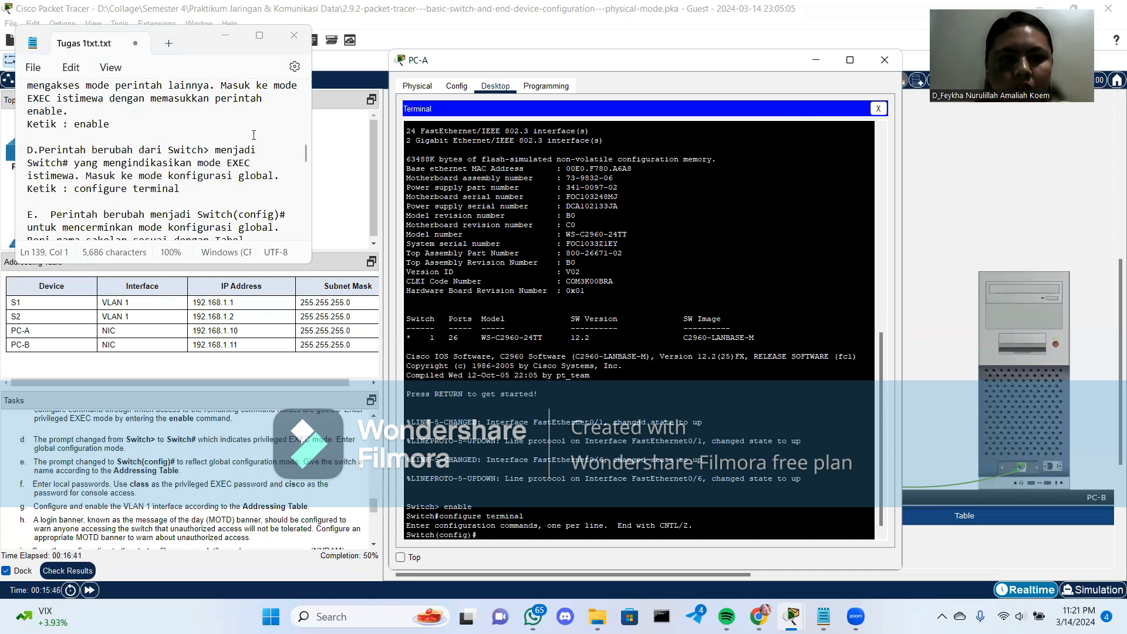
pyautogui.moveTo(474, 535); pyautogui.dragTo(437, 515)
pyautogui.doubleClick(416, 516)
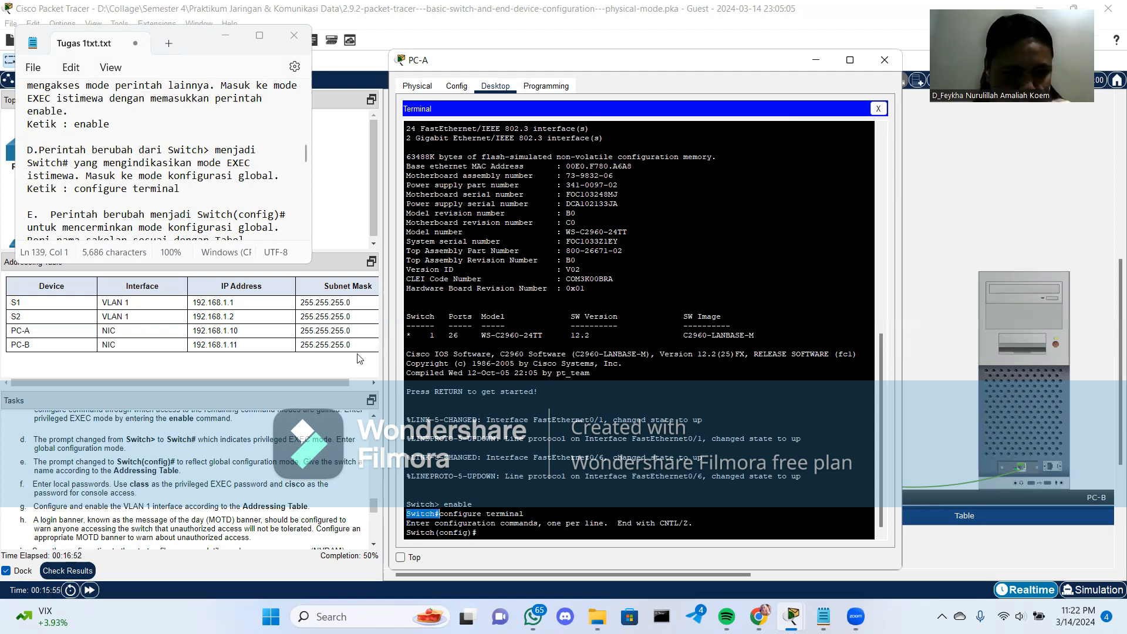
pyautogui.scroll(-1, 203, 189)
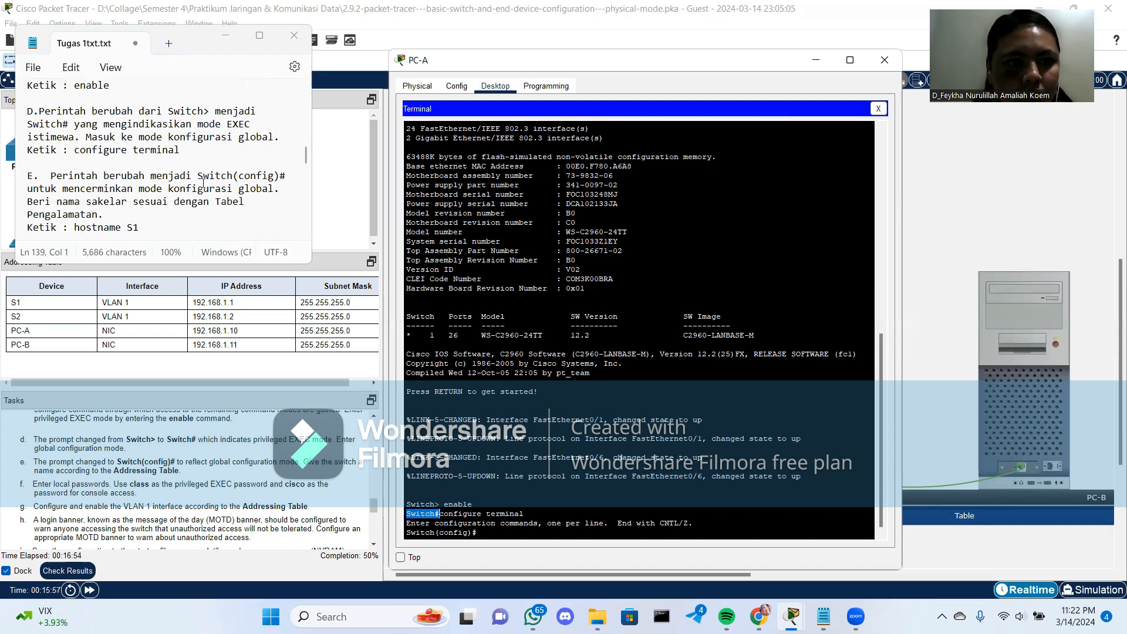
pyautogui.scroll(-1, 205, 185)
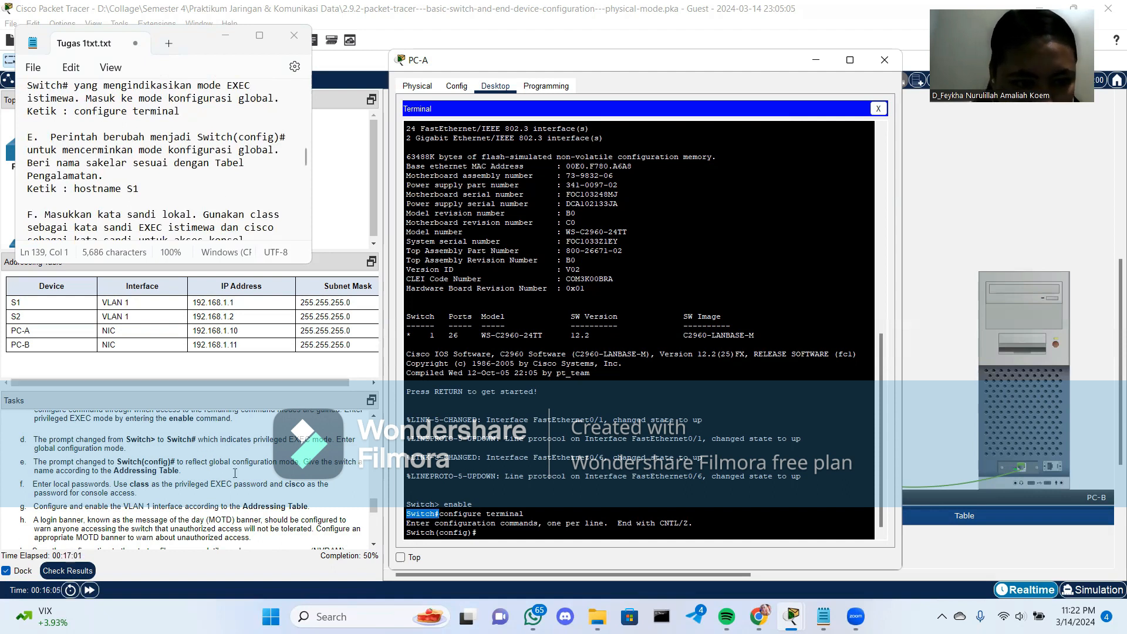
pyautogui.click(500, 533)
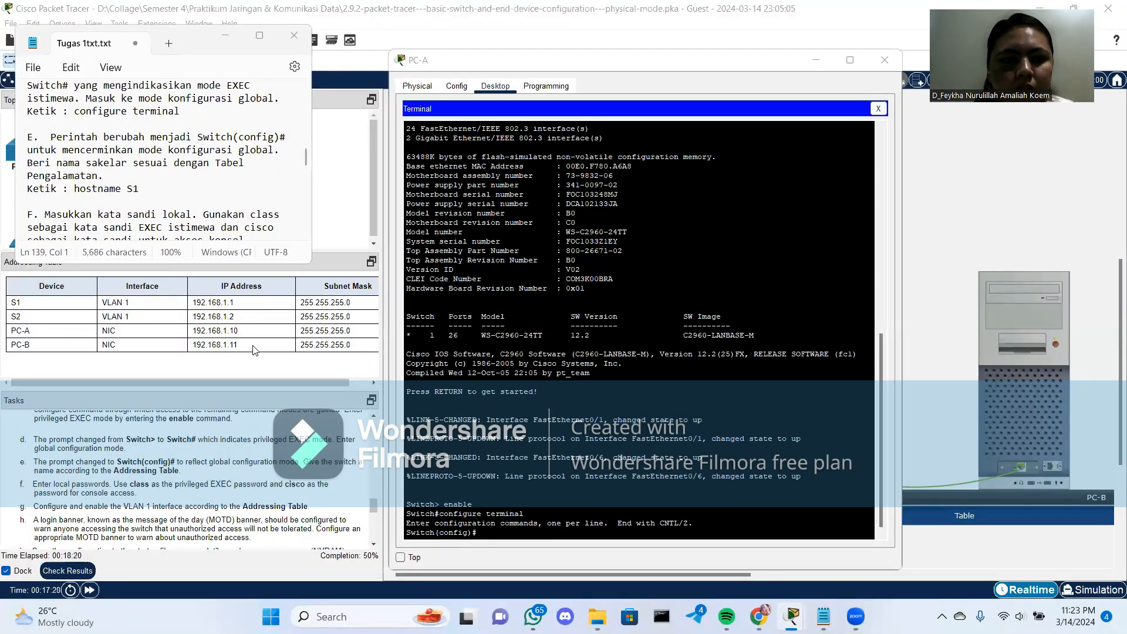
# Reposition the instruction notes and scroll through them to find the hostname task
pyautogui.click(184, 39)
pyautogui.moveTo(183, 40); pyautogui.dragTo(183, 21)
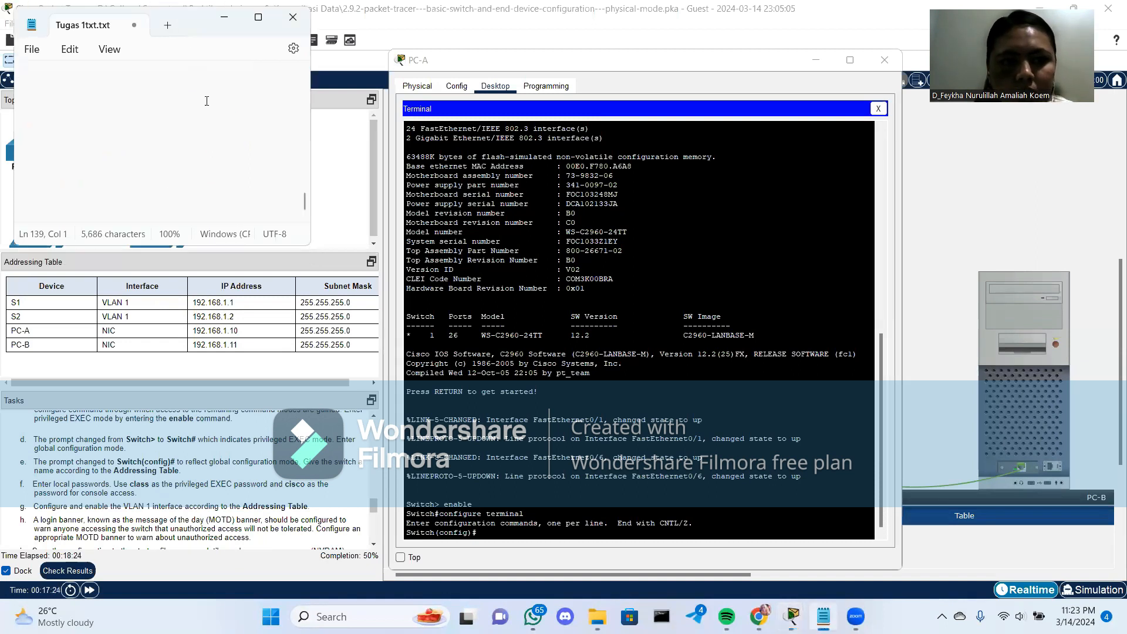
pyautogui.scroll(10, 181, 157)
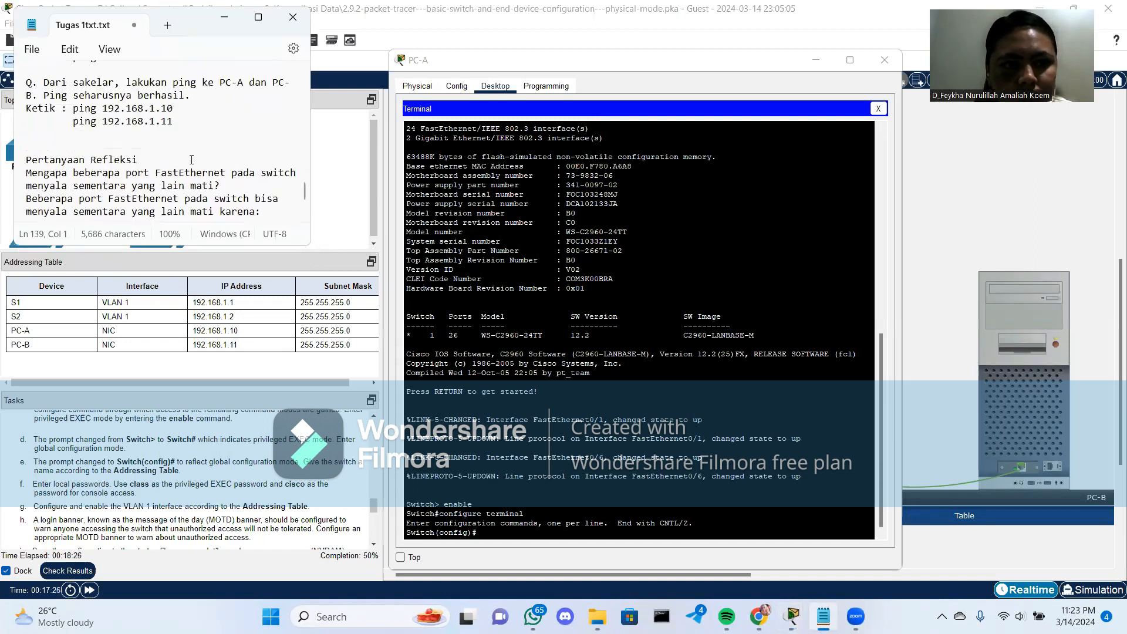
pyautogui.scroll(10, 201, 161)
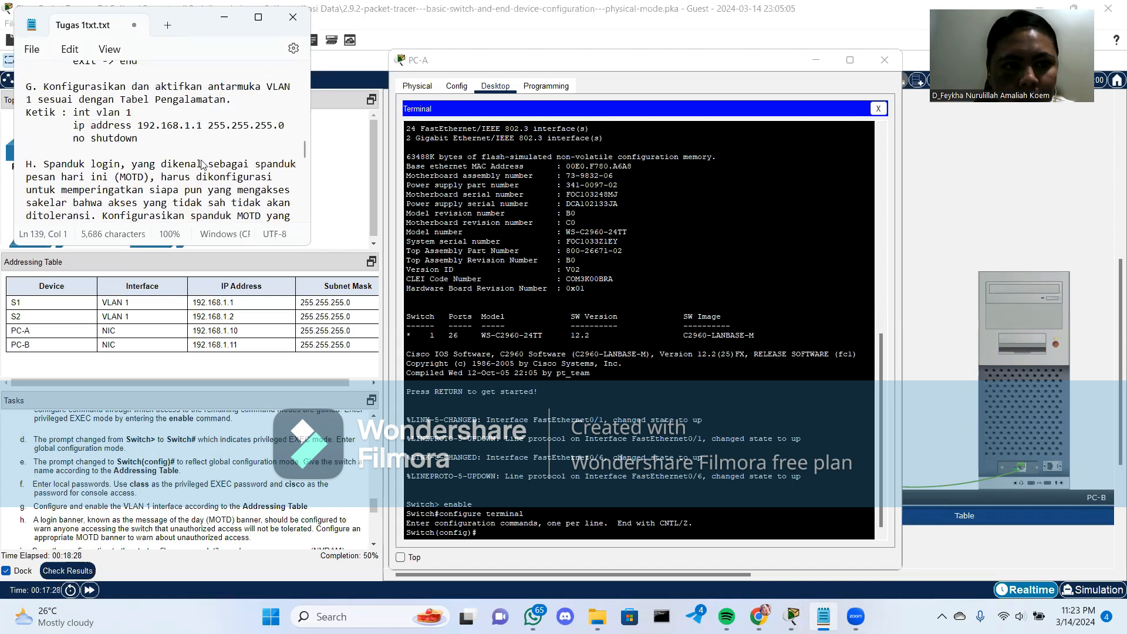
pyautogui.scroll(-7, 201, 165)
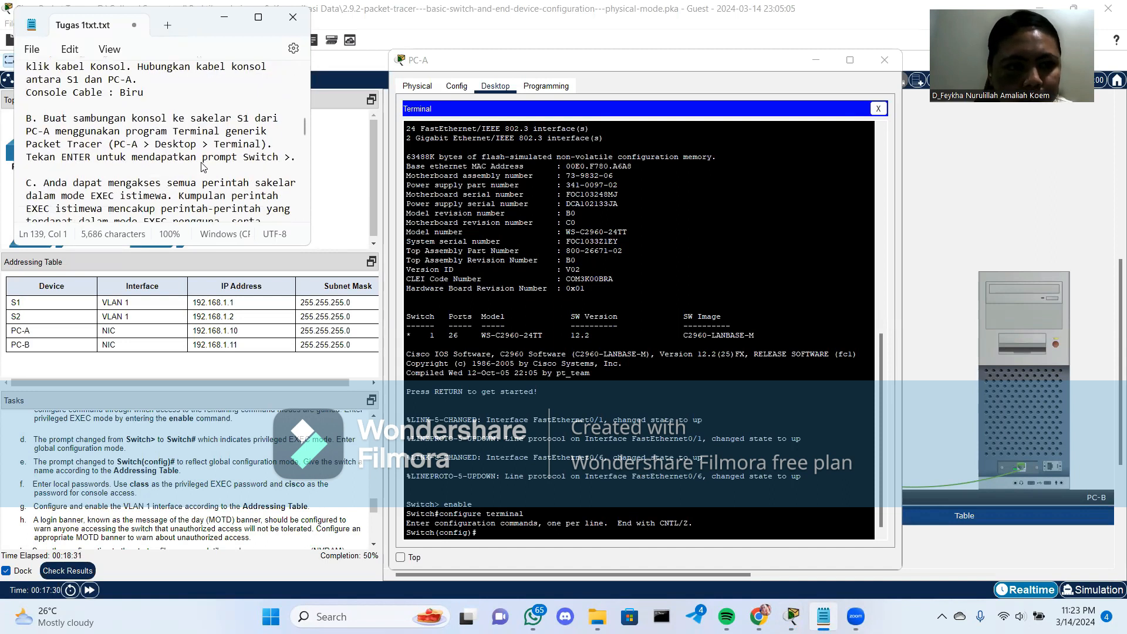
pyautogui.scroll(-3, 202, 166)
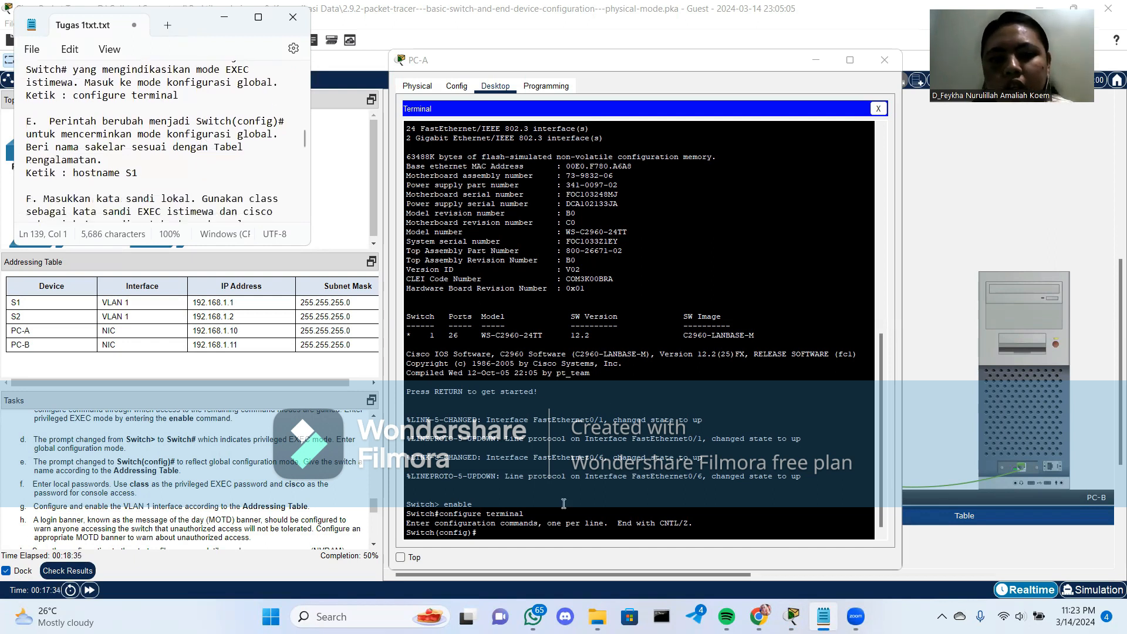
# Name the switch S1 with the hostname command, fixing a typo along the way
pyautogui.click(561, 531)
pyautogui.write('hostnamwe')
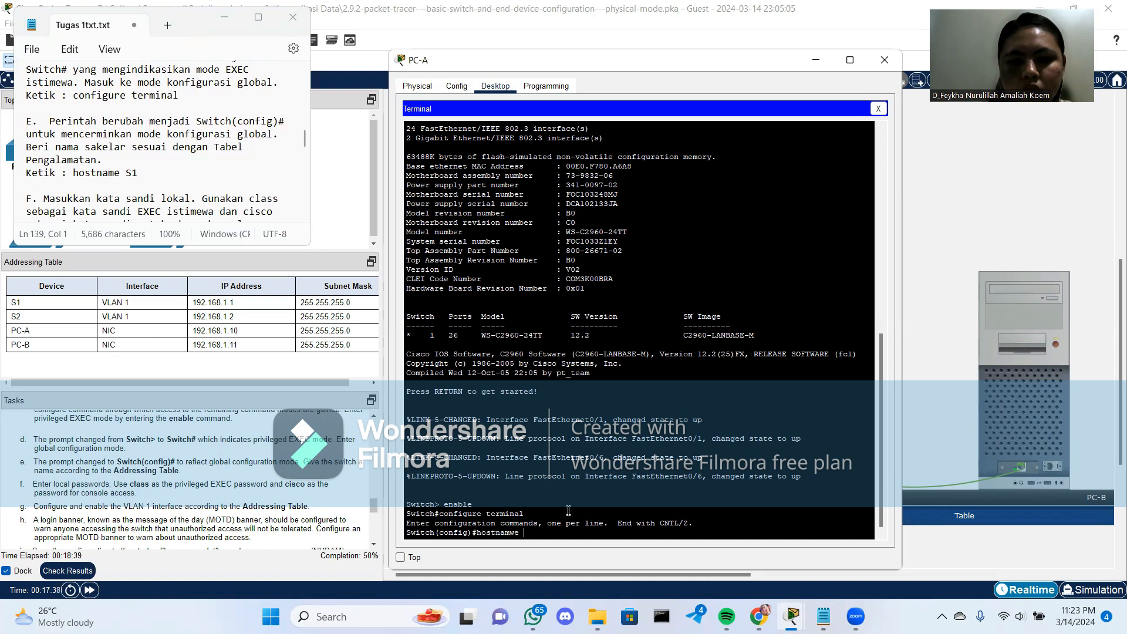
pyautogui.press('BackSpace')
pyautogui.press('BackSpace')
pyautogui.press('BackSpace')
pyautogui.write('e')
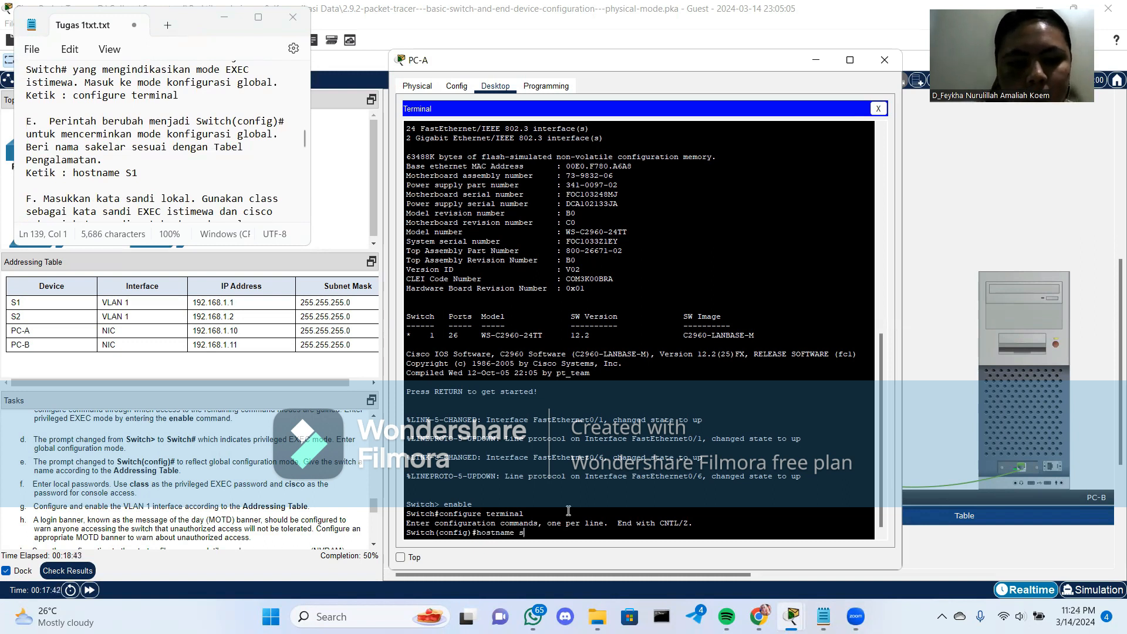
pyautogui.write(' S1')
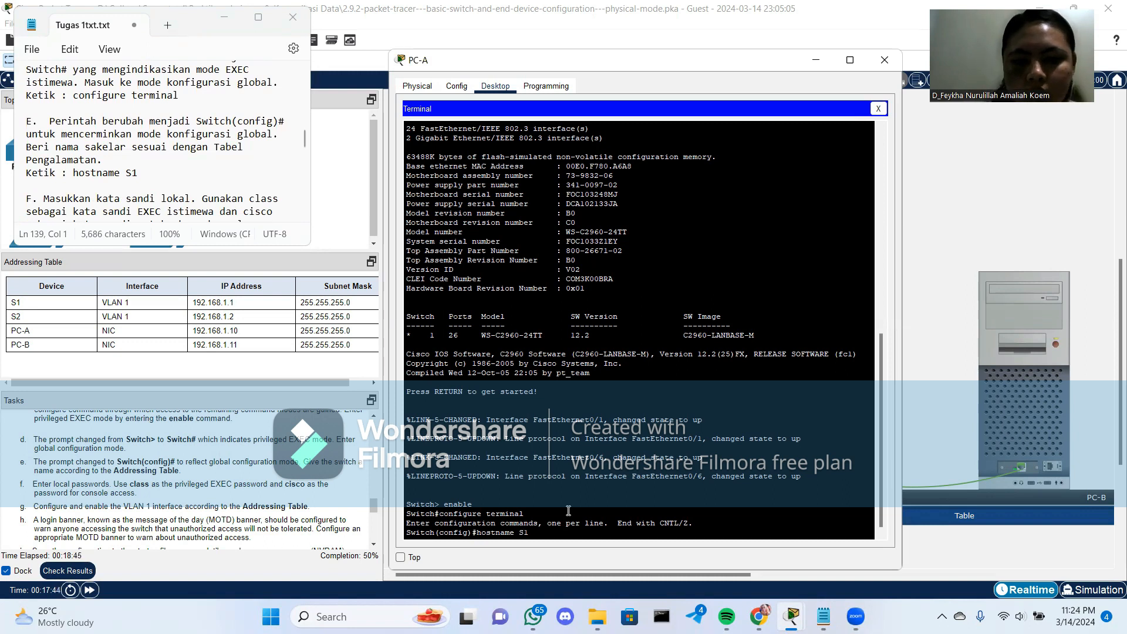
pyautogui.press('Return')
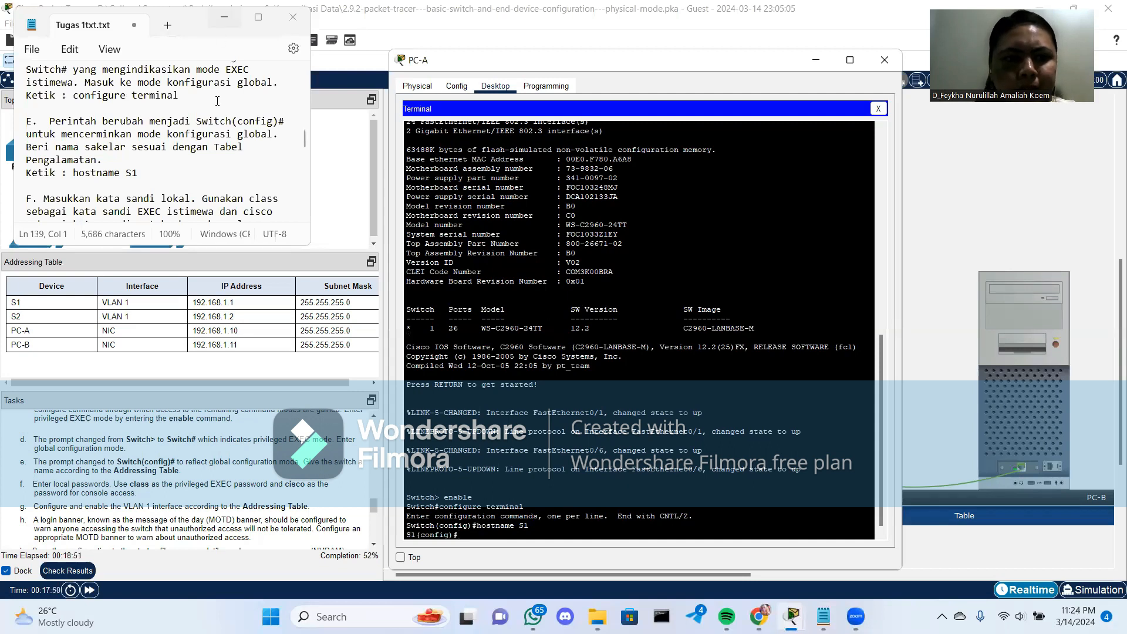
pyautogui.scroll(-2, 233, 191)
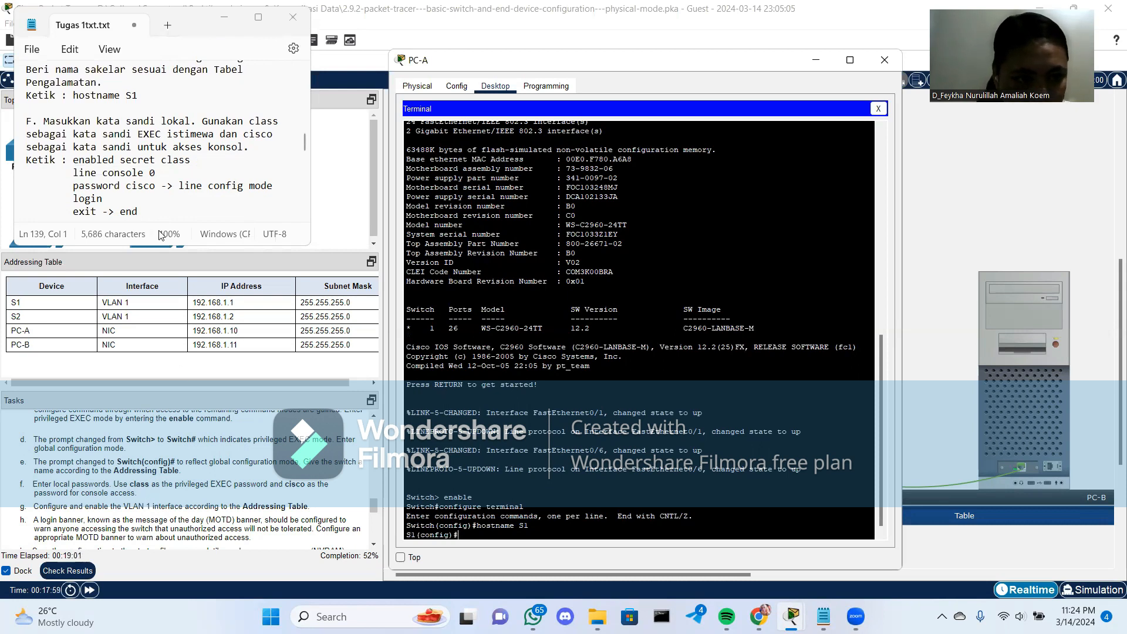
# Look over the local-passwords task in the instruction notes
pyautogui.click(136, 483)
pyautogui.moveTo(137, 483); pyautogui.dragTo(162, 483)
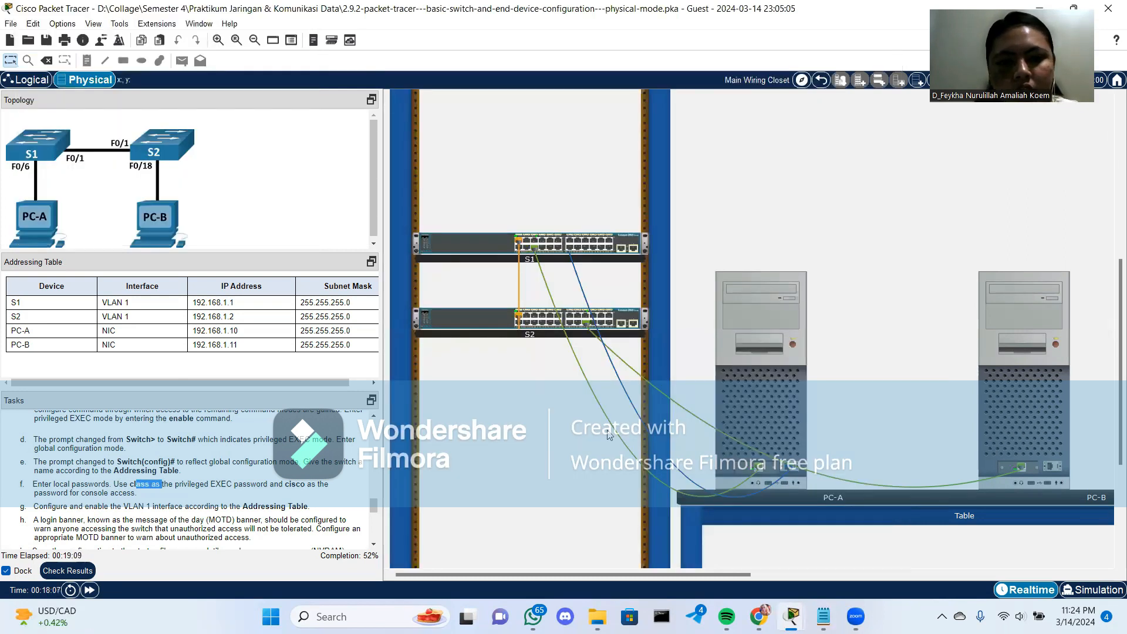
pyautogui.click(757, 346)
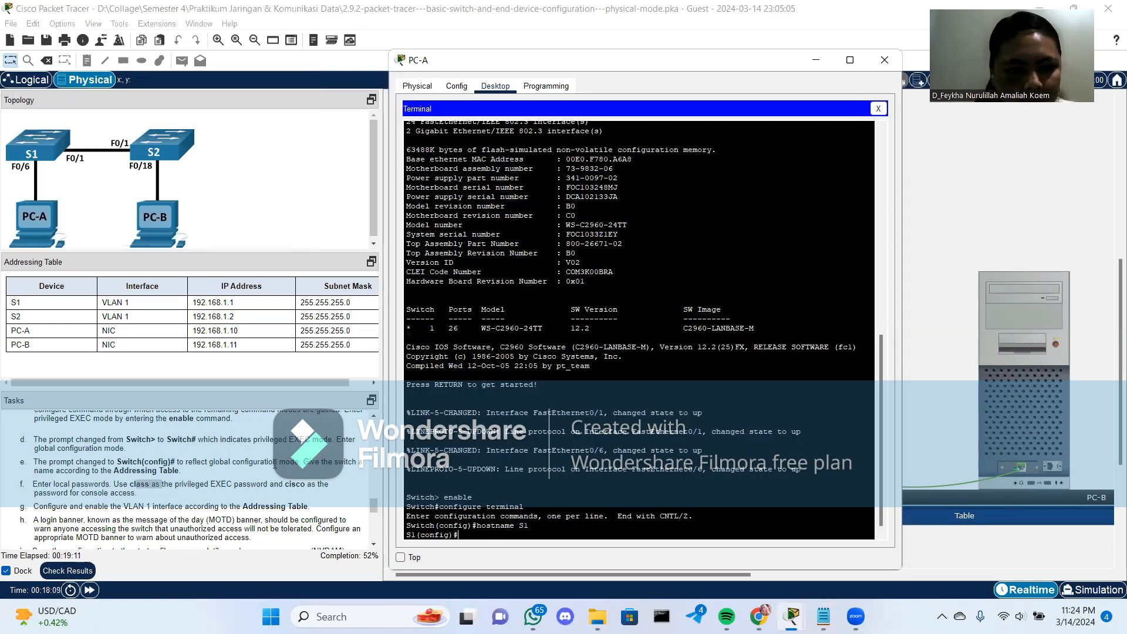
pyautogui.scroll(-1, 582, 453)
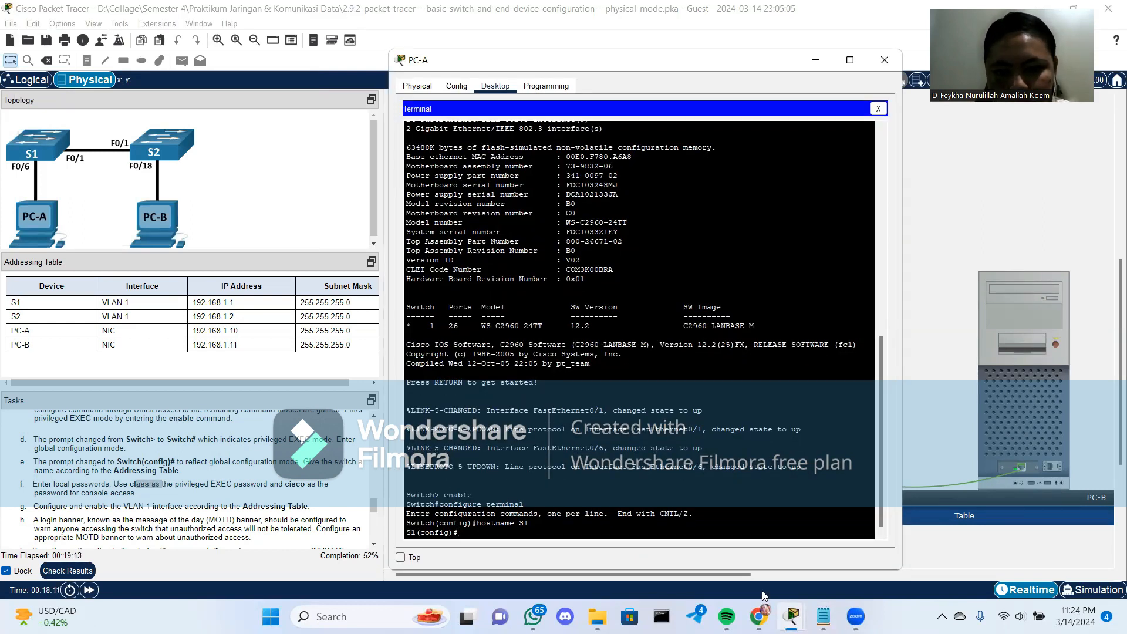
pyautogui.click(823, 616)
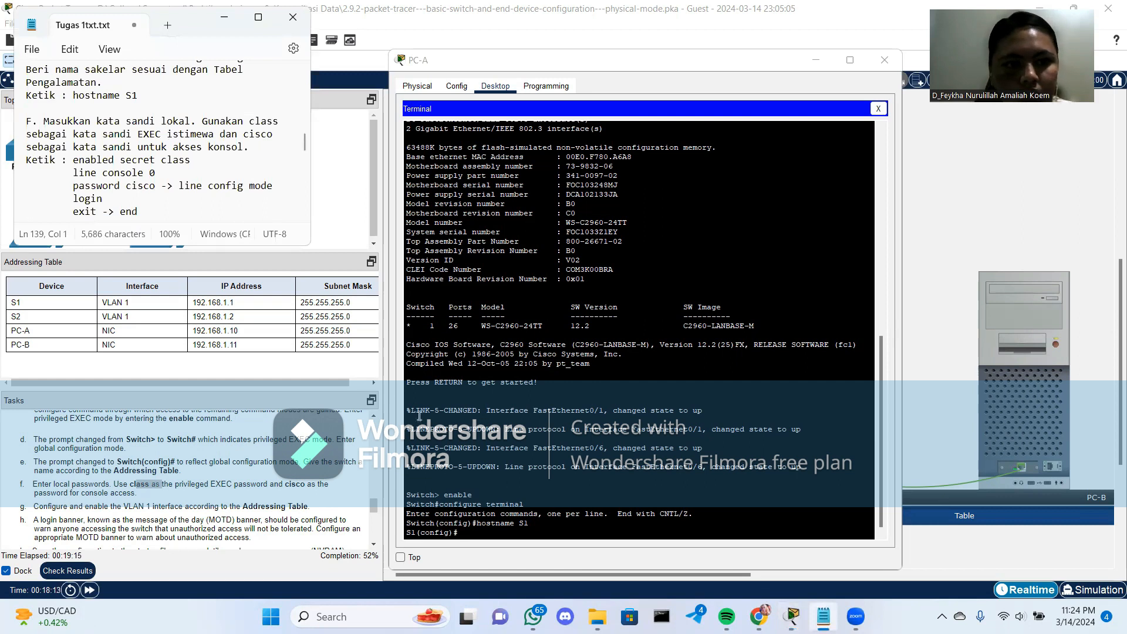
# Set S1's enable secret password, retyping the command after the misspelled 'enabled' version was rejected
pyautogui.click(550, 527)
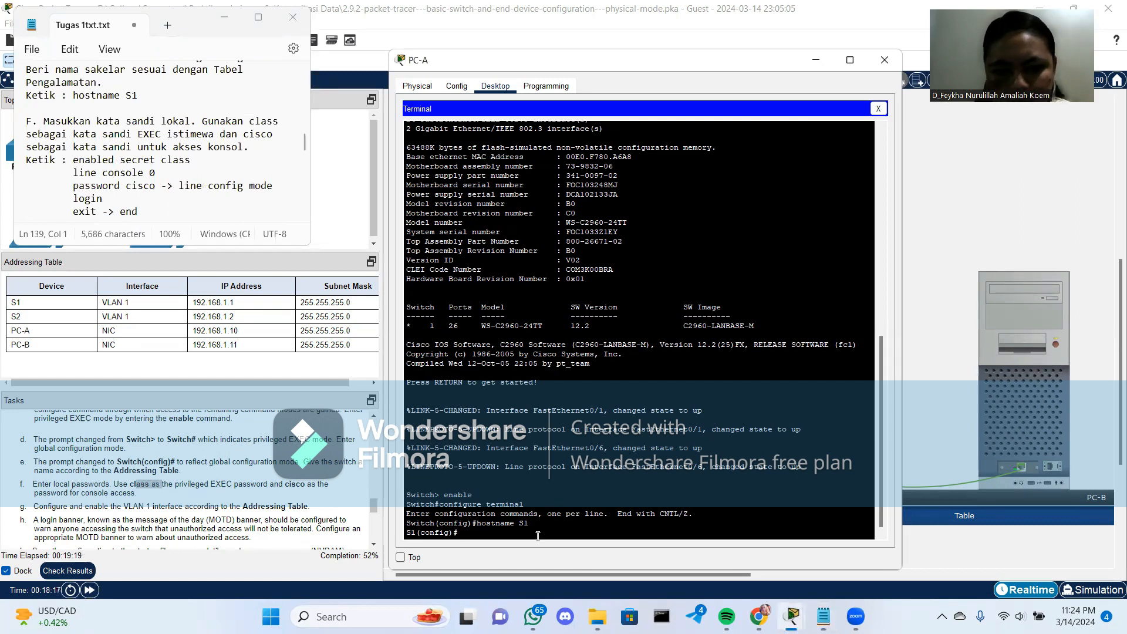
pyautogui.write('enabled')
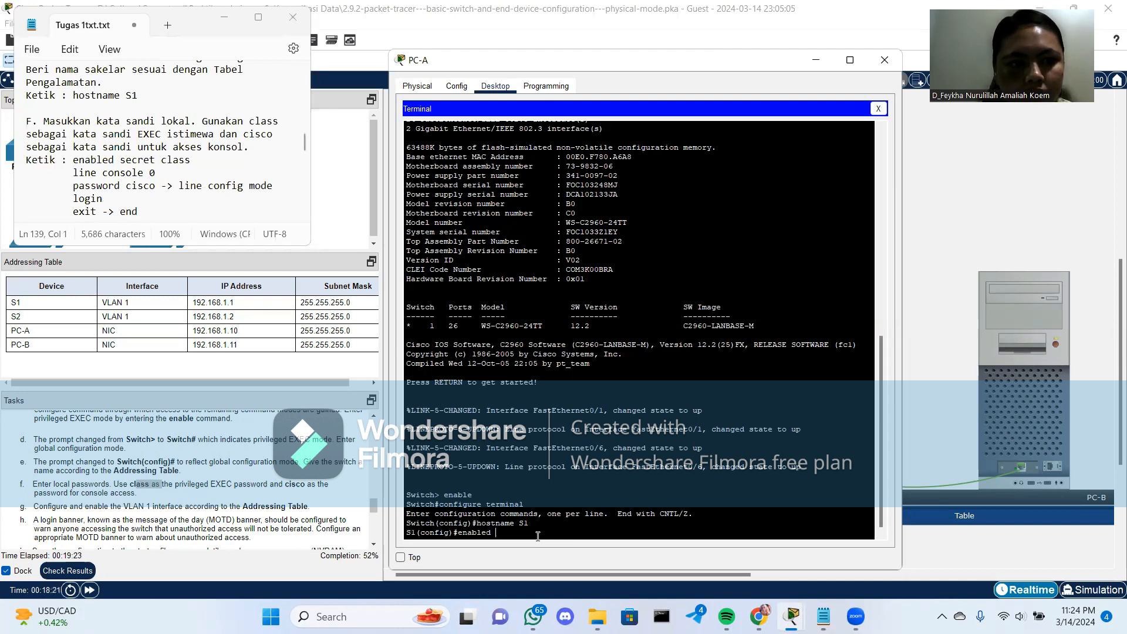
pyautogui.write(' s')
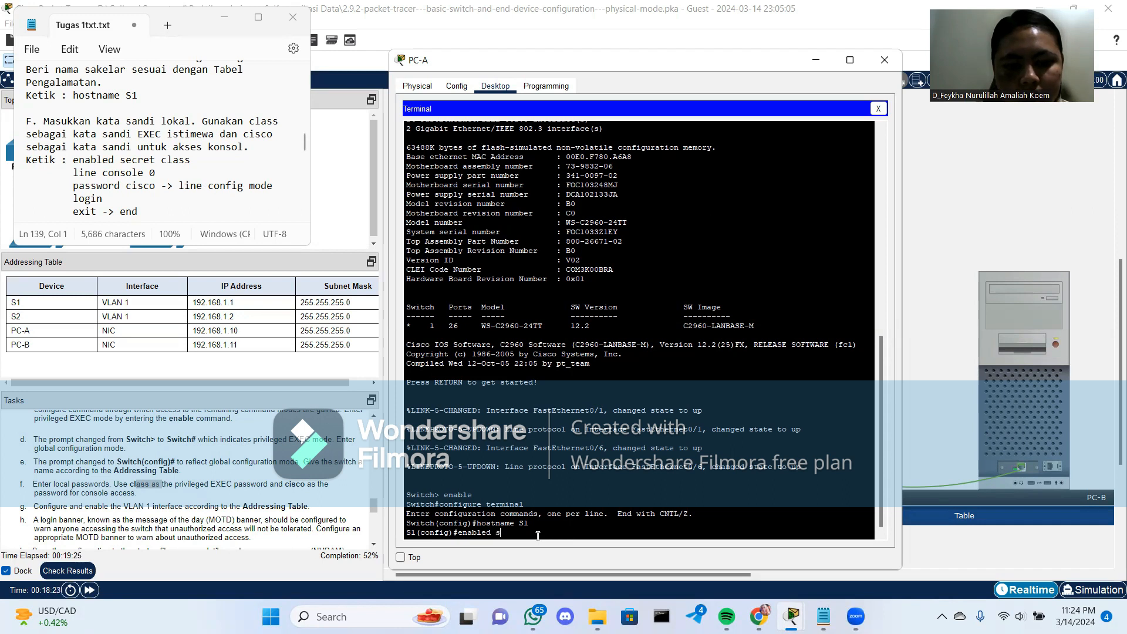
pyautogui.write('ecret class')
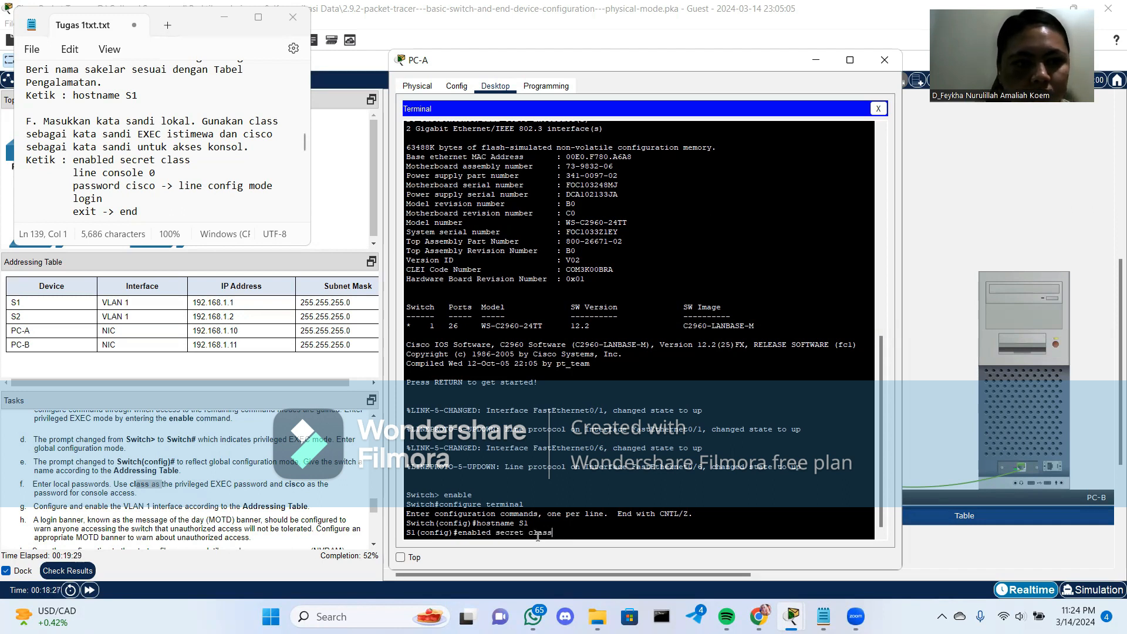
pyautogui.press('Return')
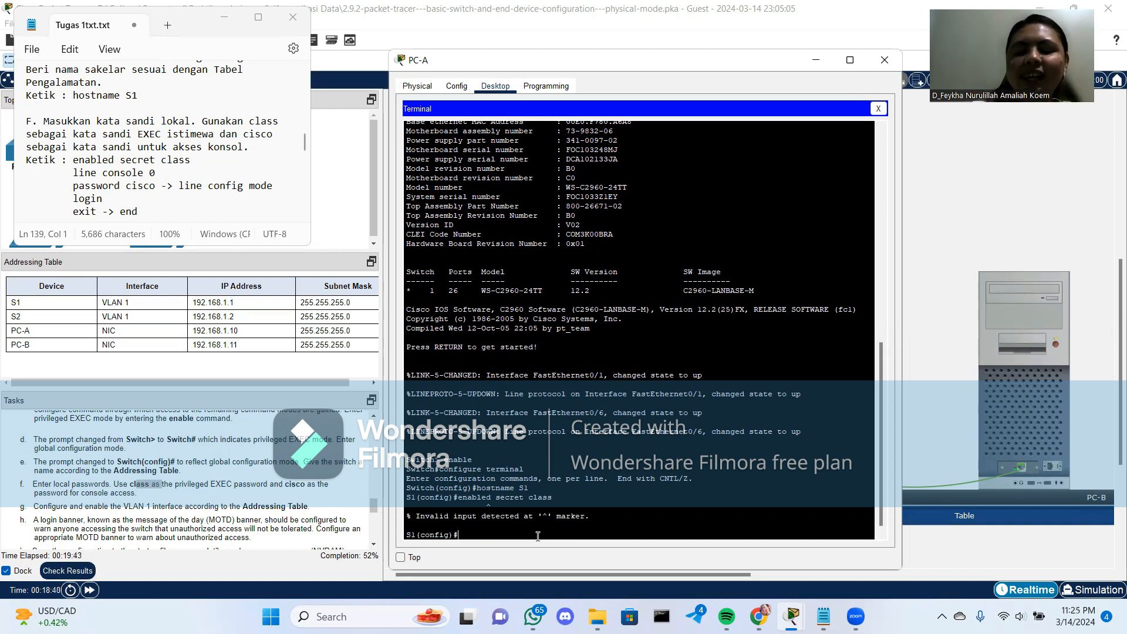
pyautogui.write('enabe')
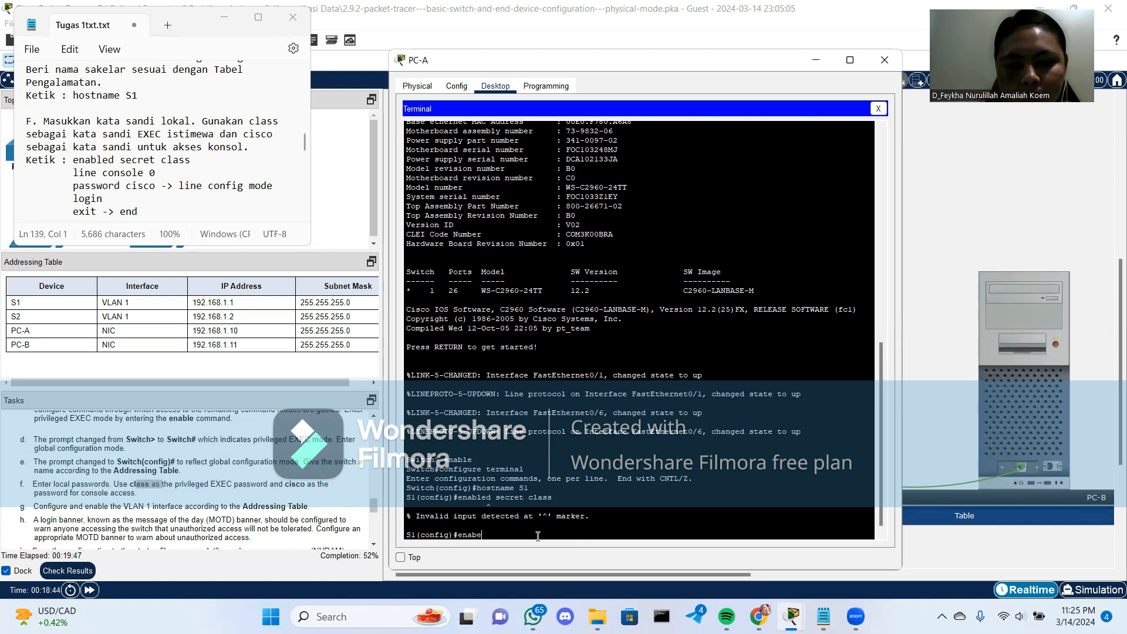
pyautogui.press('BackSpace')
pyautogui.press('BackSpace')
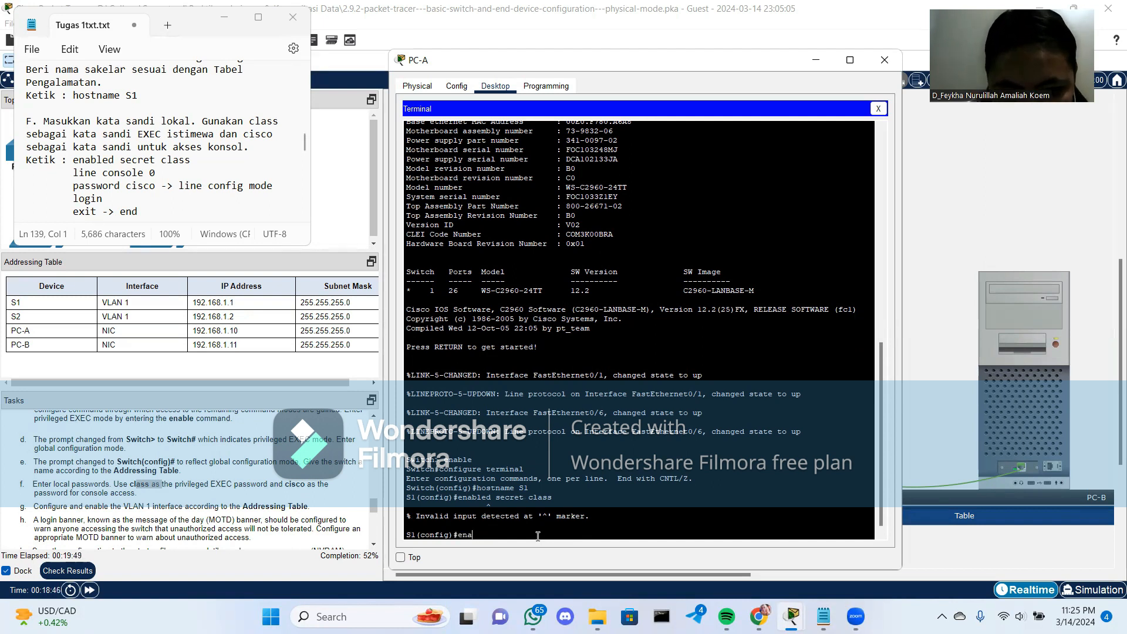
pyautogui.write('bl')
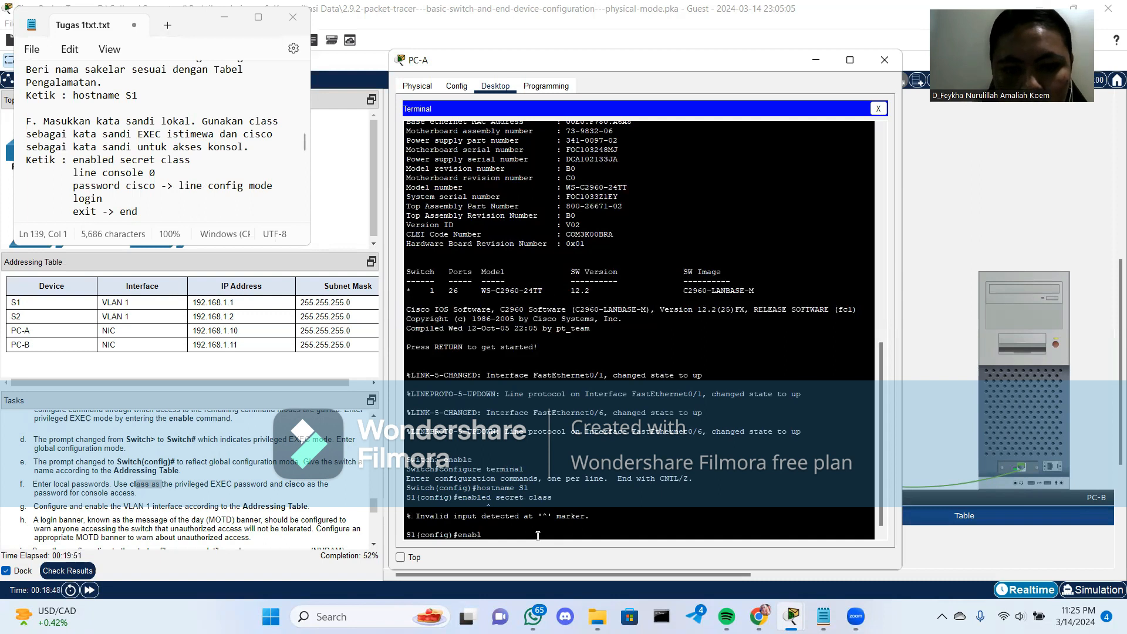
pyautogui.write('e secret cla')
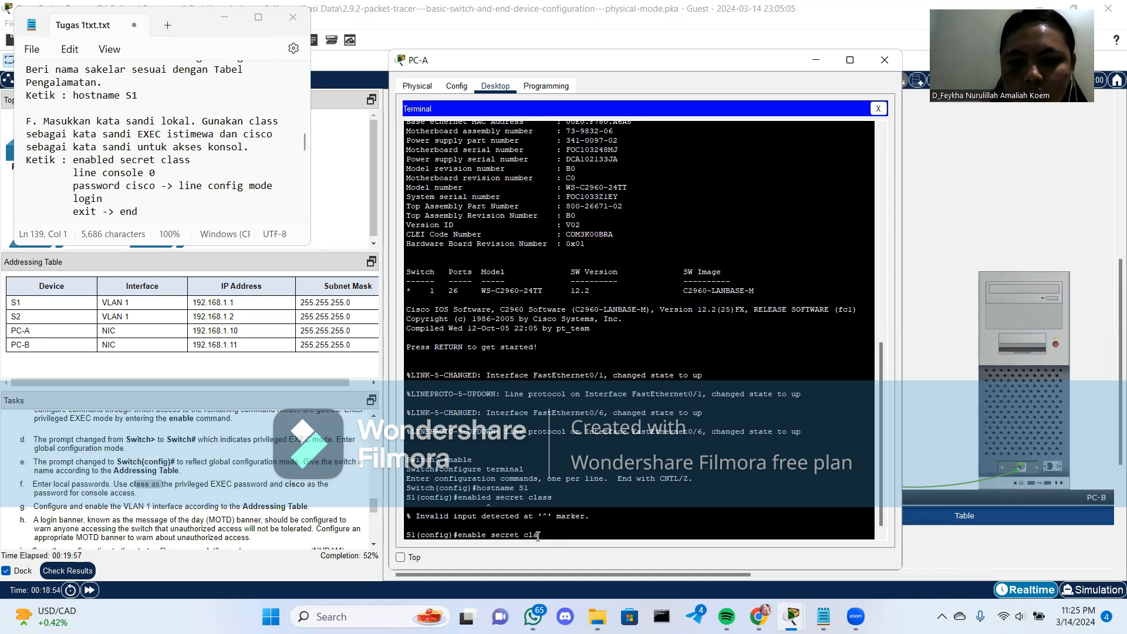
pyautogui.write('ss')
pyautogui.press('Return')
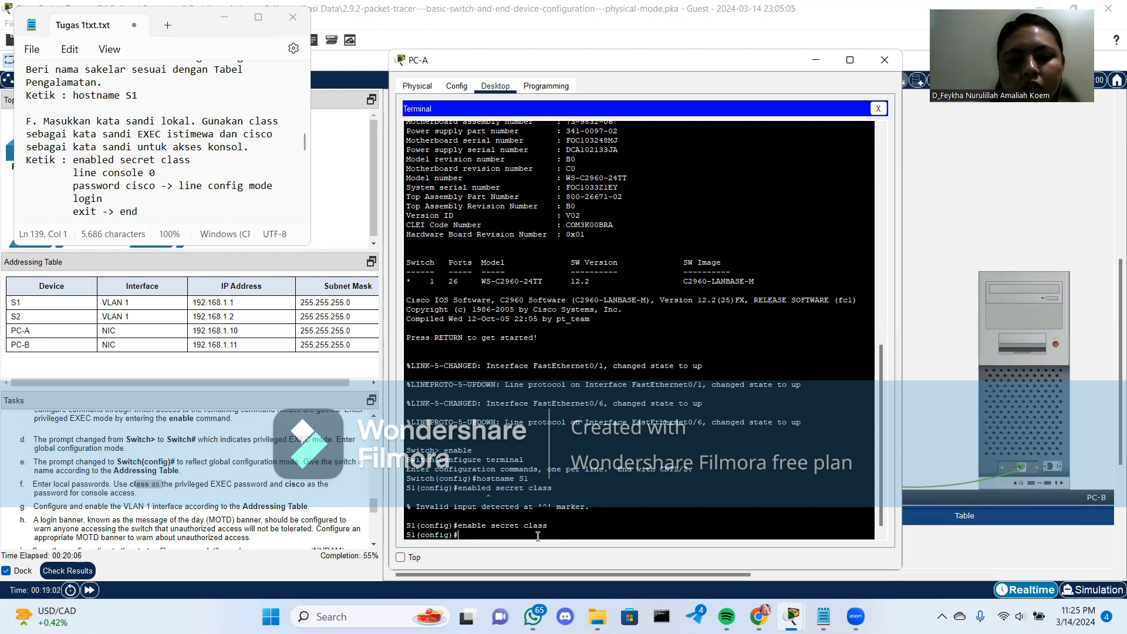
# Give console line 0 a password, require login on it, and exit to global mode
pyautogui.write('liv')
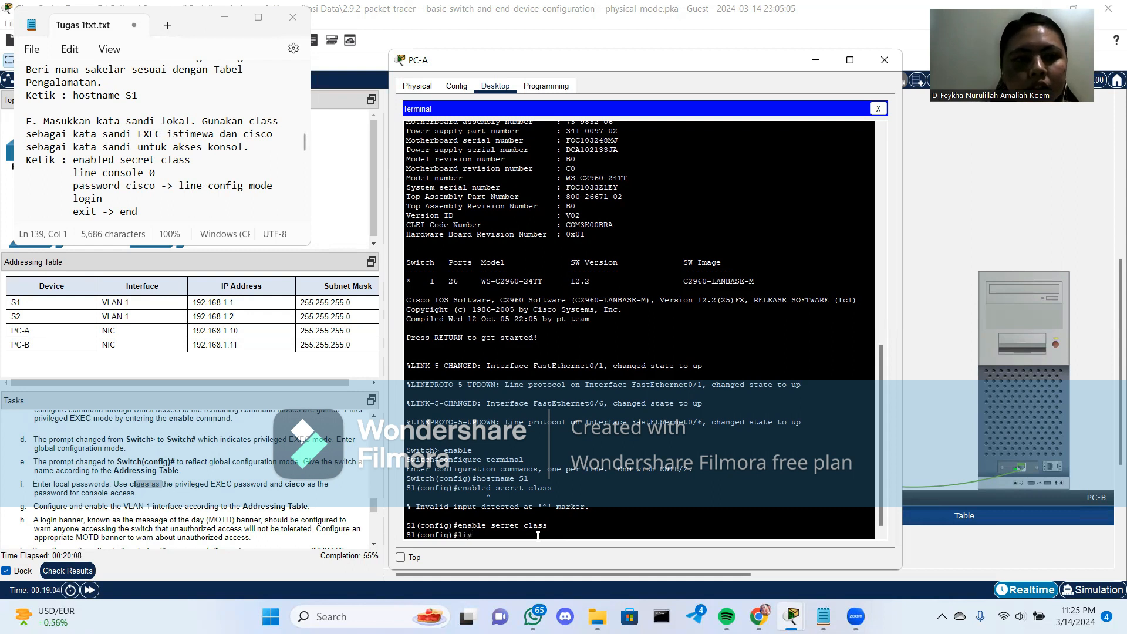
pyautogui.press('BackSpace')
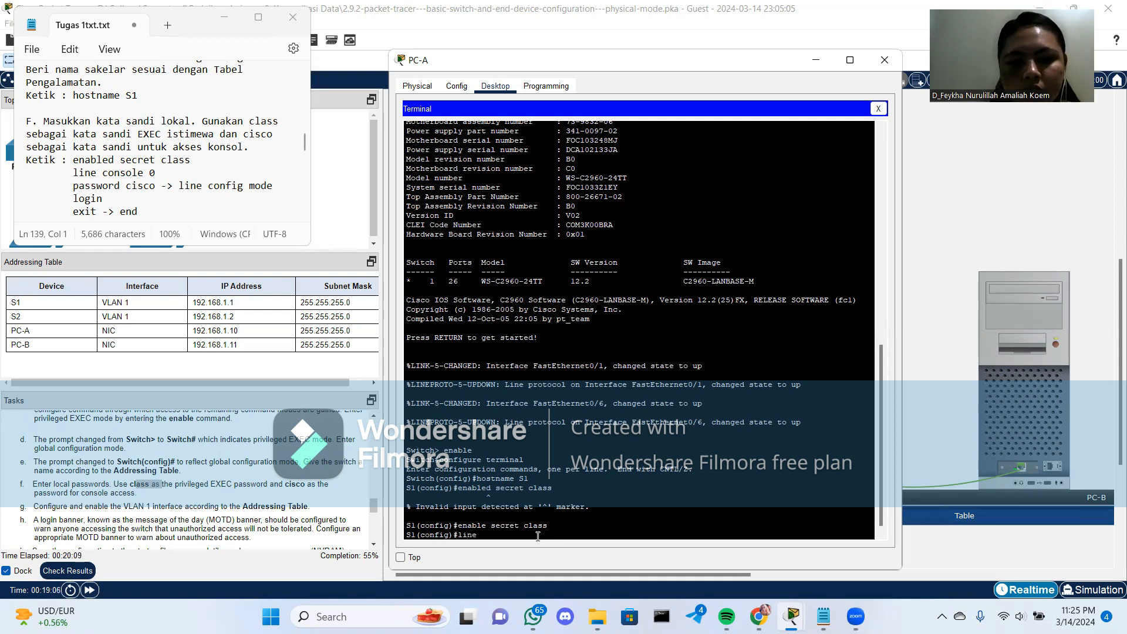
pyautogui.write('ne console 0')
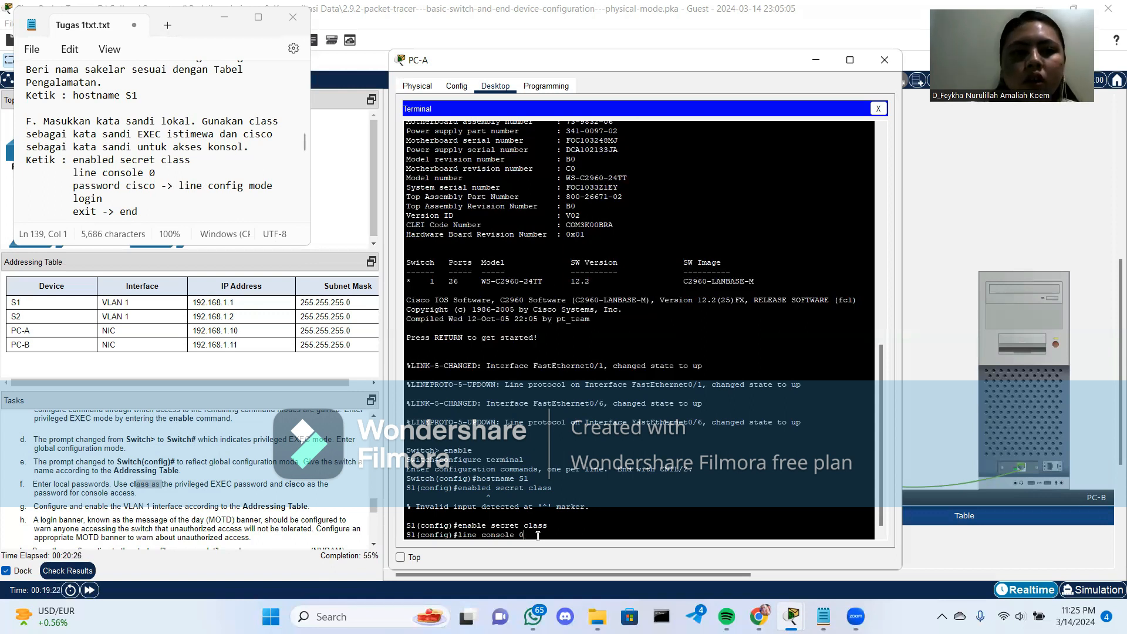
pyautogui.press('Return')
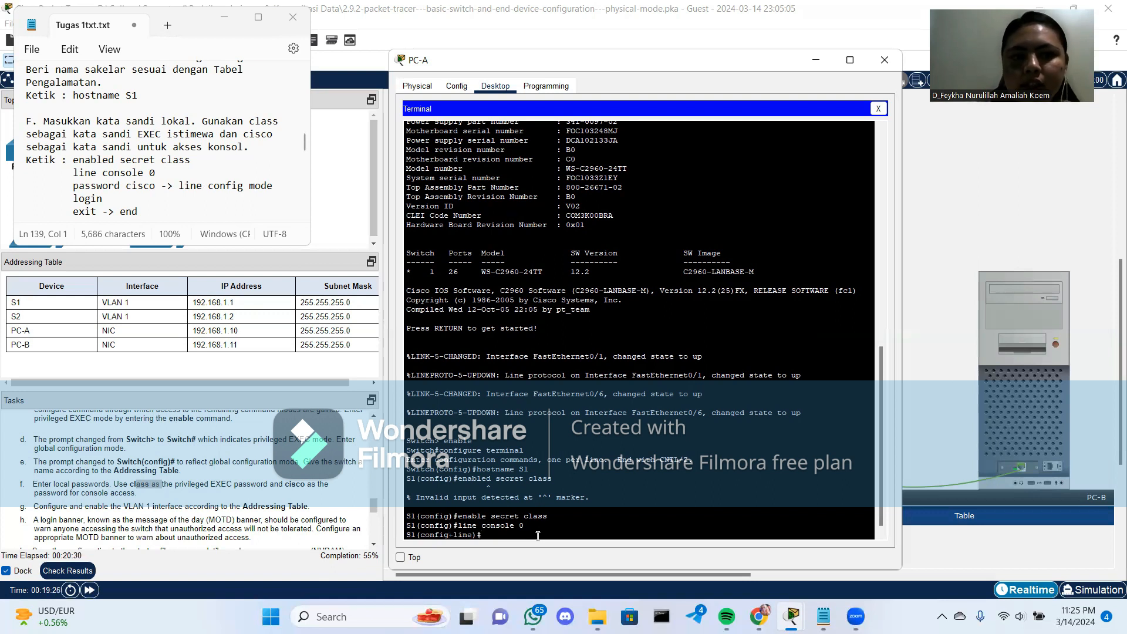
pyautogui.write('password cisc')
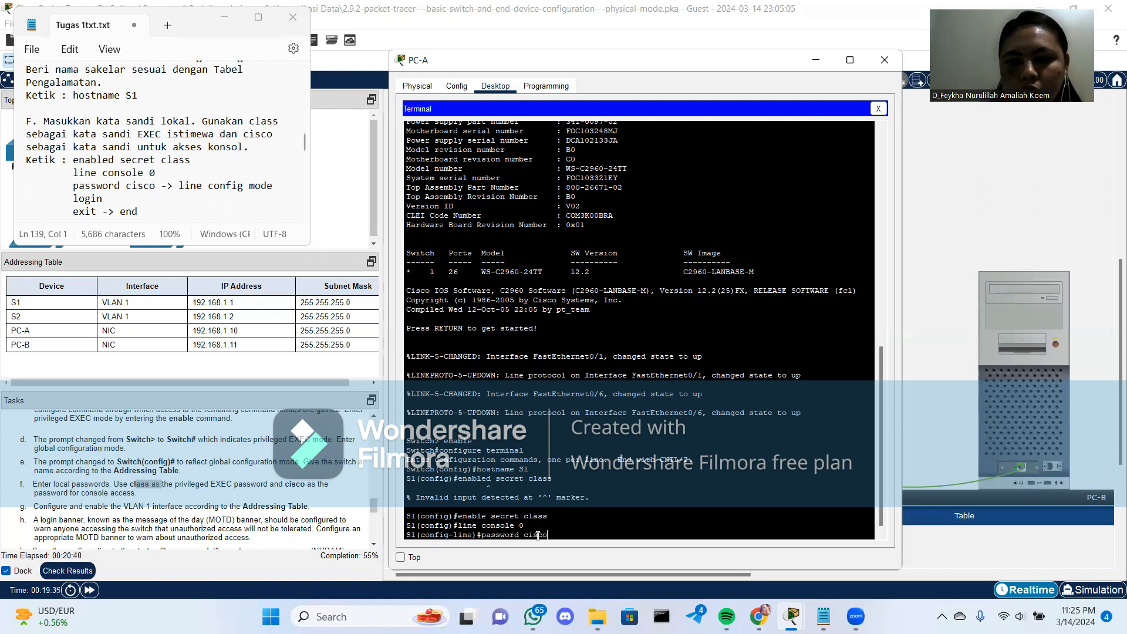
pyautogui.write('o')
pyautogui.press('Return')
pyautogui.write('lo')
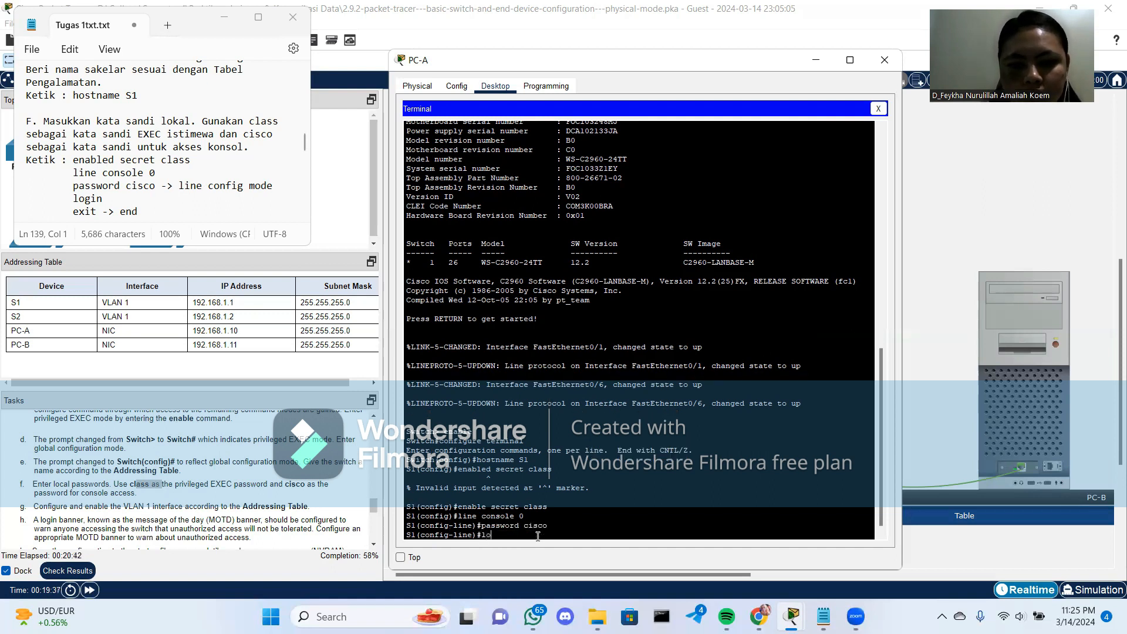
pyautogui.write('gin')
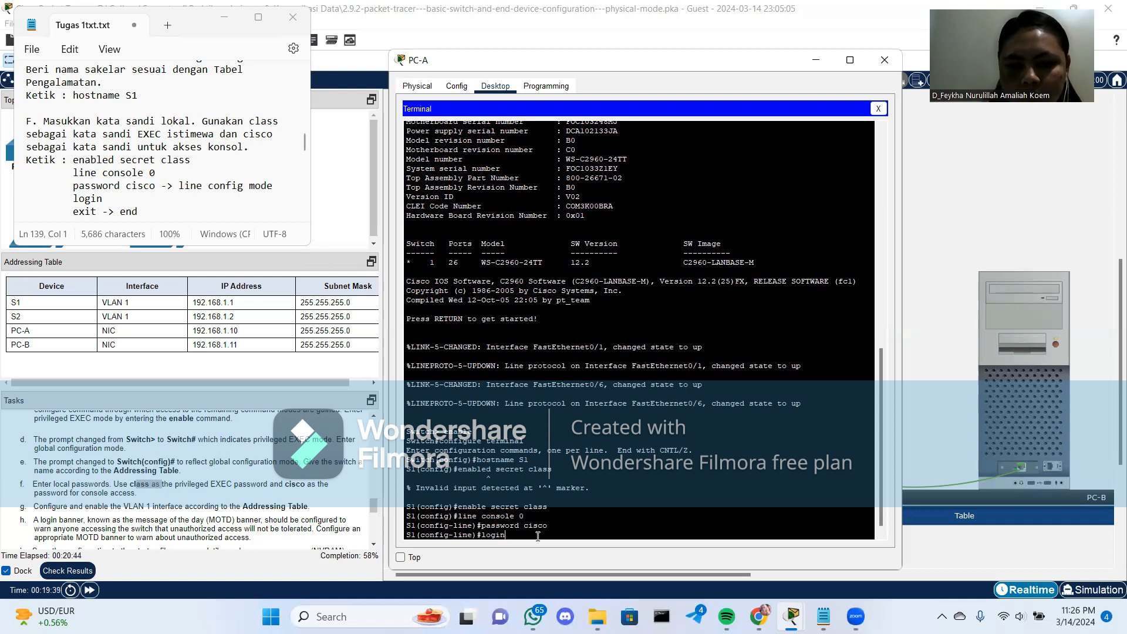
pyautogui.press('Return')
pyautogui.write('e)#e')
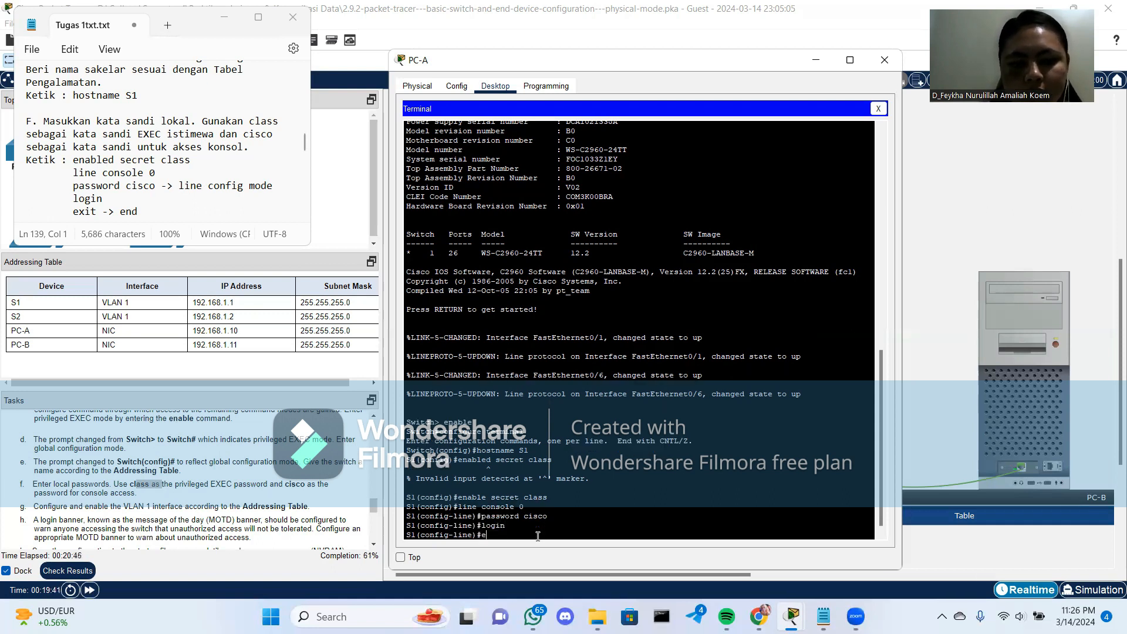
pyautogui.write('xit')
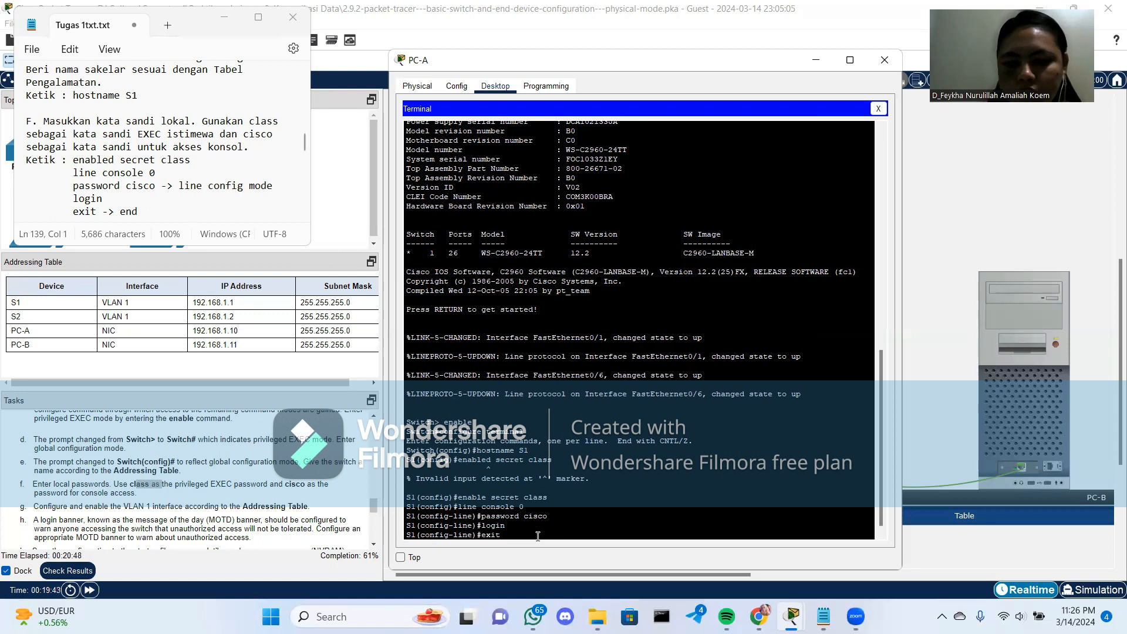
pyautogui.press('Return')
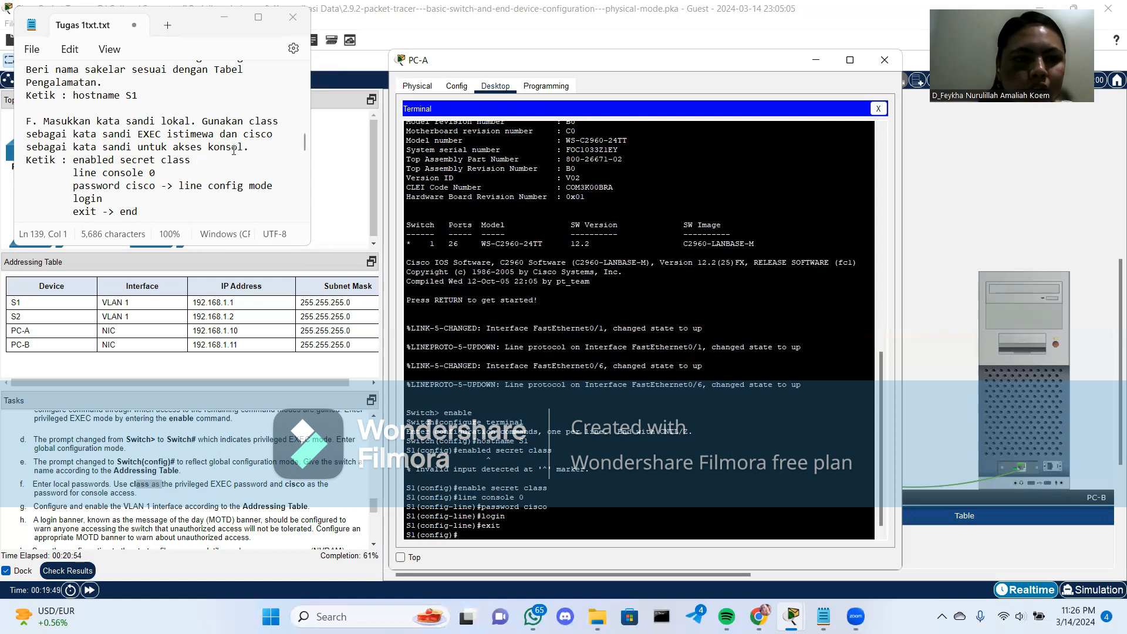
# Enter VLAN 1 interface configuration with int vlan 1
pyautogui.scroll(-2, 238, 158)
pyautogui.scroll(-1, 241, 160)
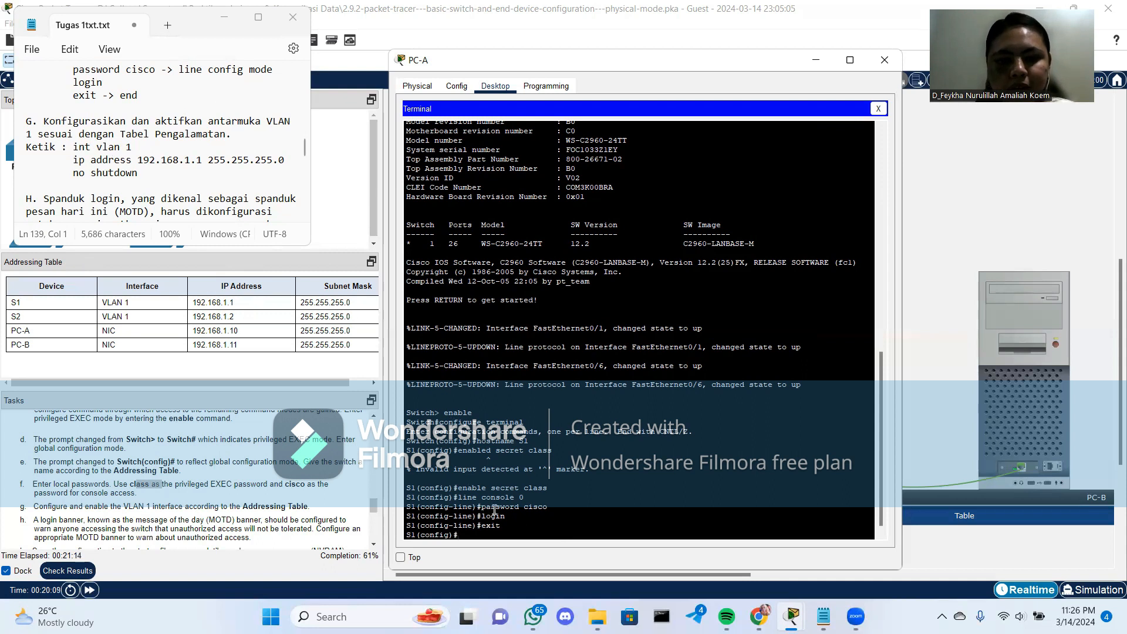
pyautogui.write('n')
pyautogui.write('t ')
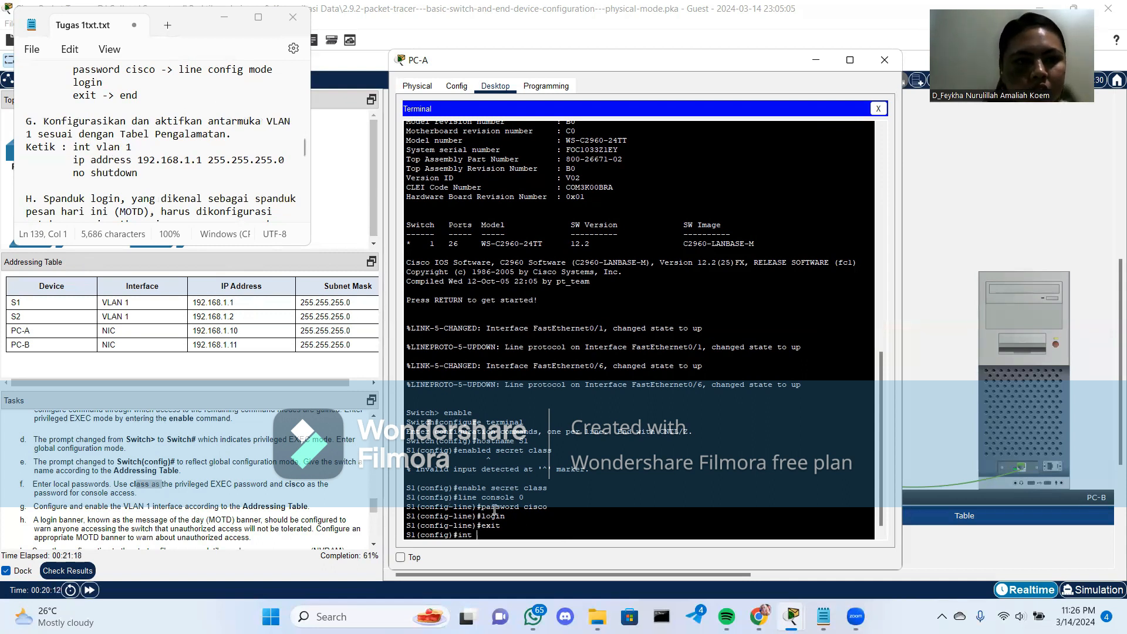
pyautogui.write('vla')
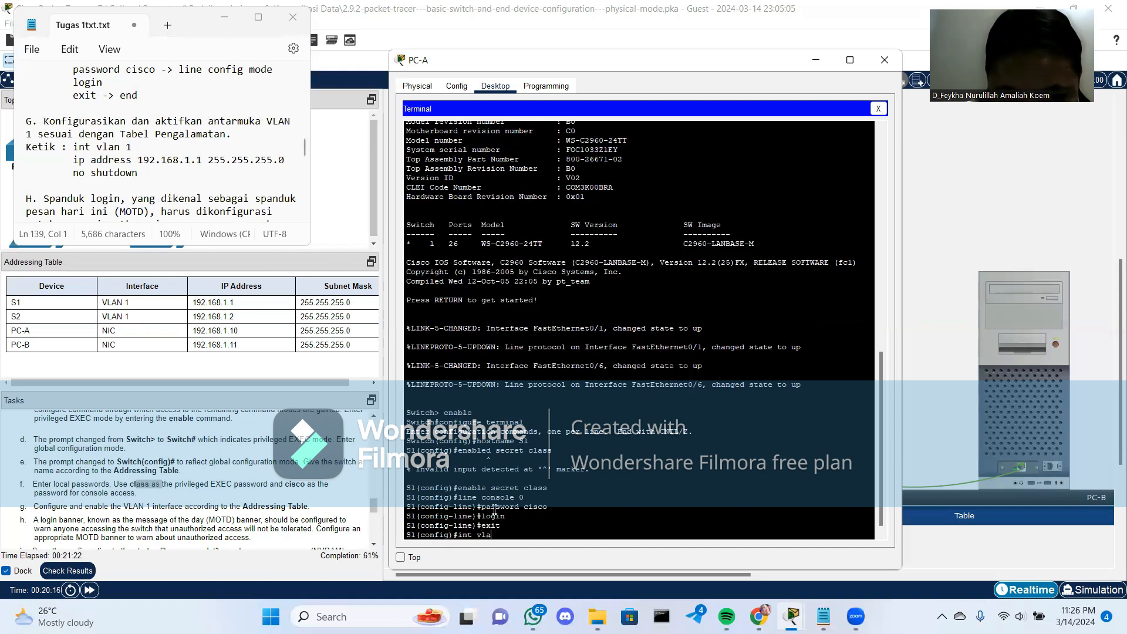
pyautogui.write('n 1')
pyautogui.press('Return')
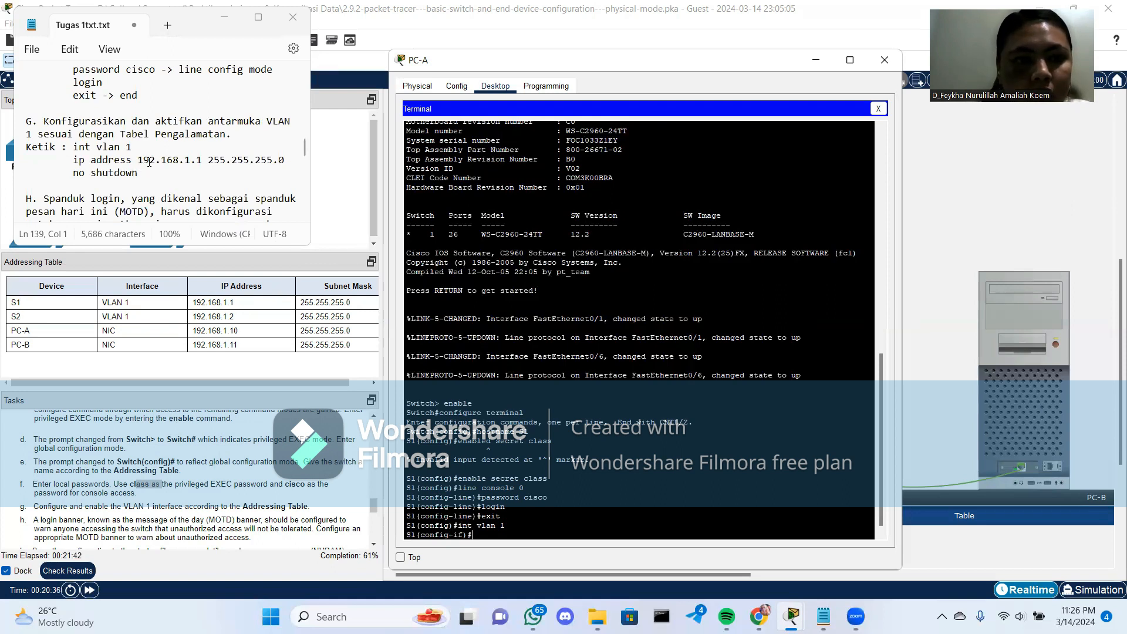
# Paste the ip address 192.168.1.1 255.255.255.0 command from the notes and bring the interface up with no shutdown
pyautogui.moveTo(139, 160); pyautogui.dragTo(279, 164)
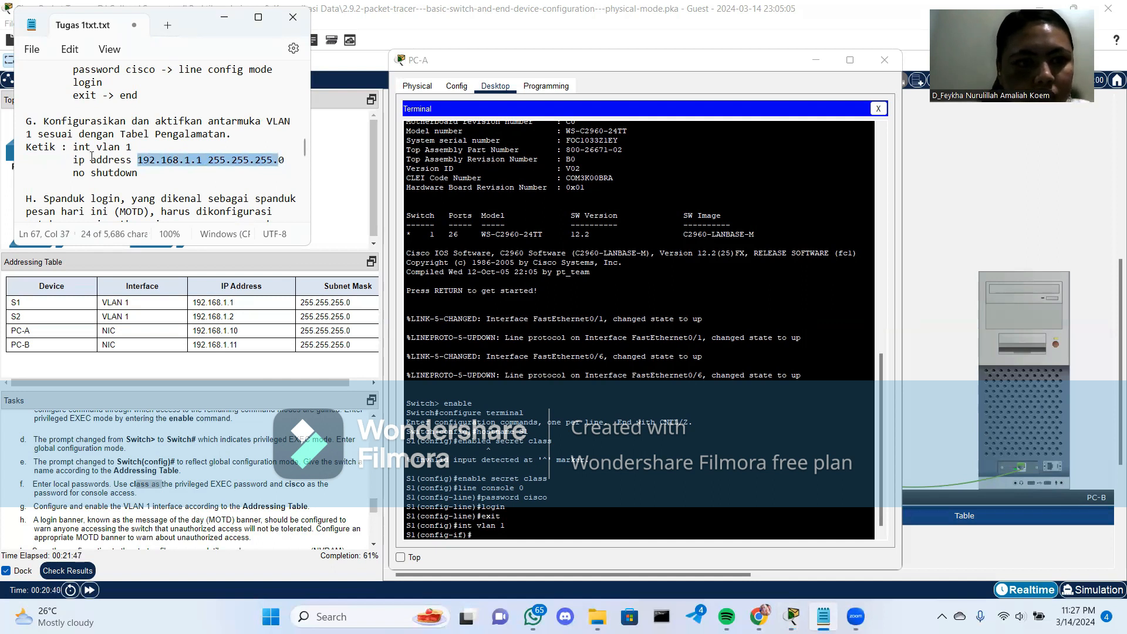
pyautogui.moveTo(76, 159); pyautogui.dragTo(283, 166)
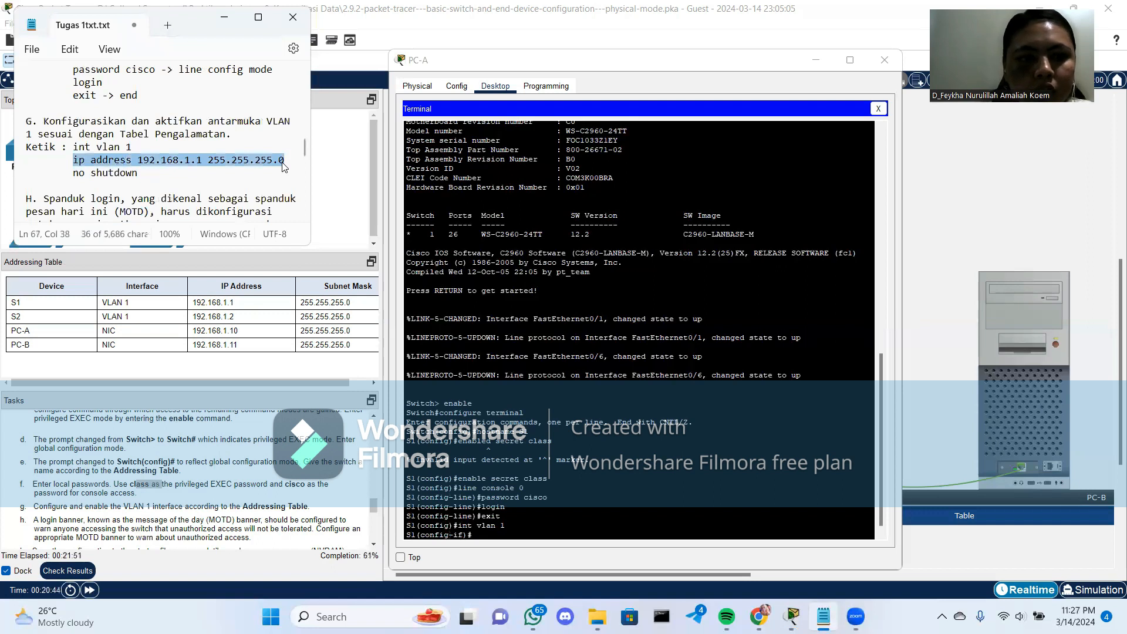
pyautogui.click(551, 528)
pyautogui.rightClick(547, 535)
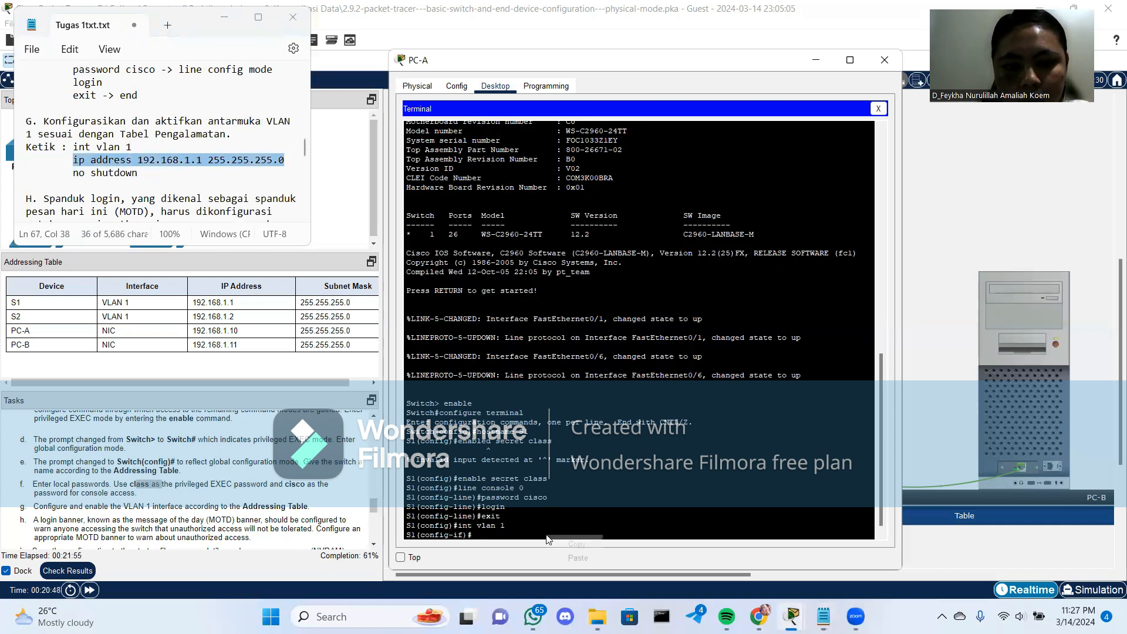
pyautogui.click(568, 559)
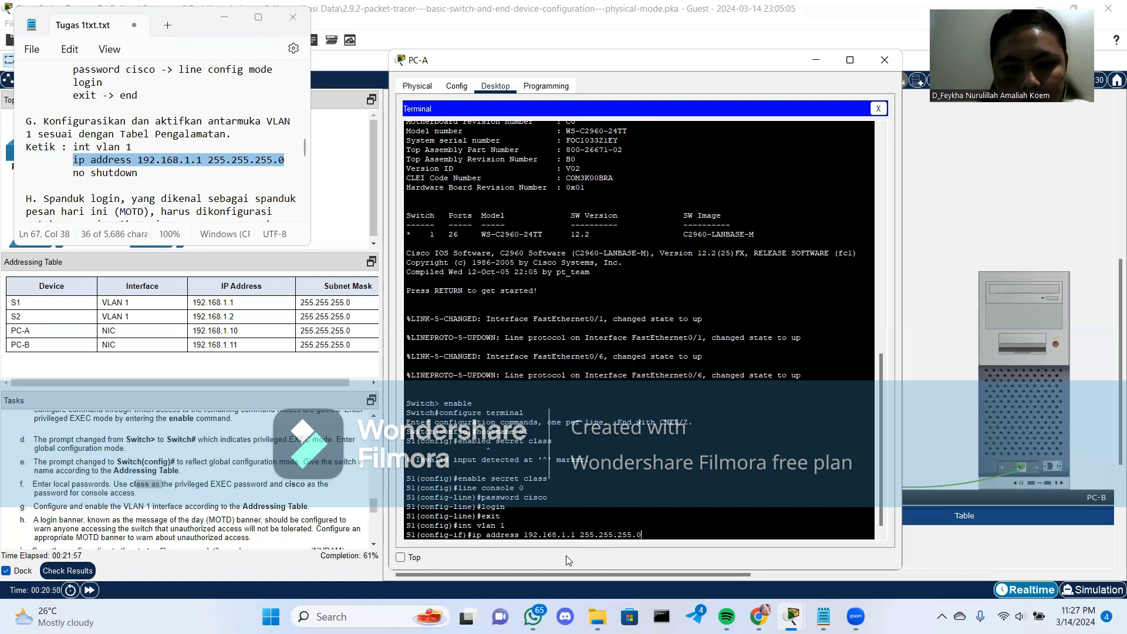
pyautogui.press('Return')
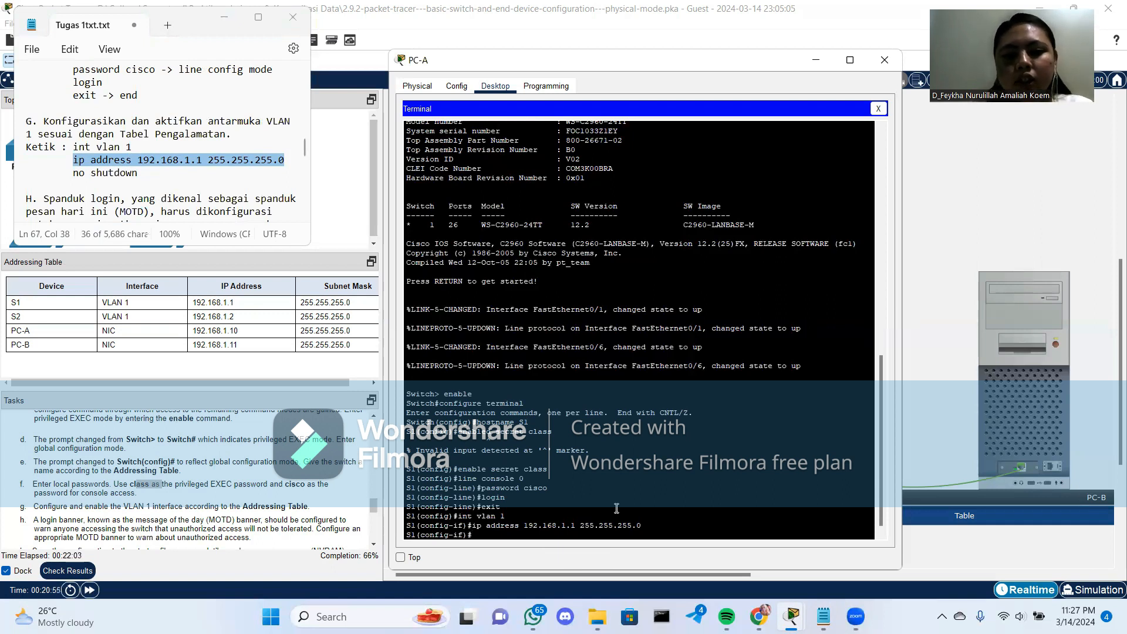
pyautogui.write('no')
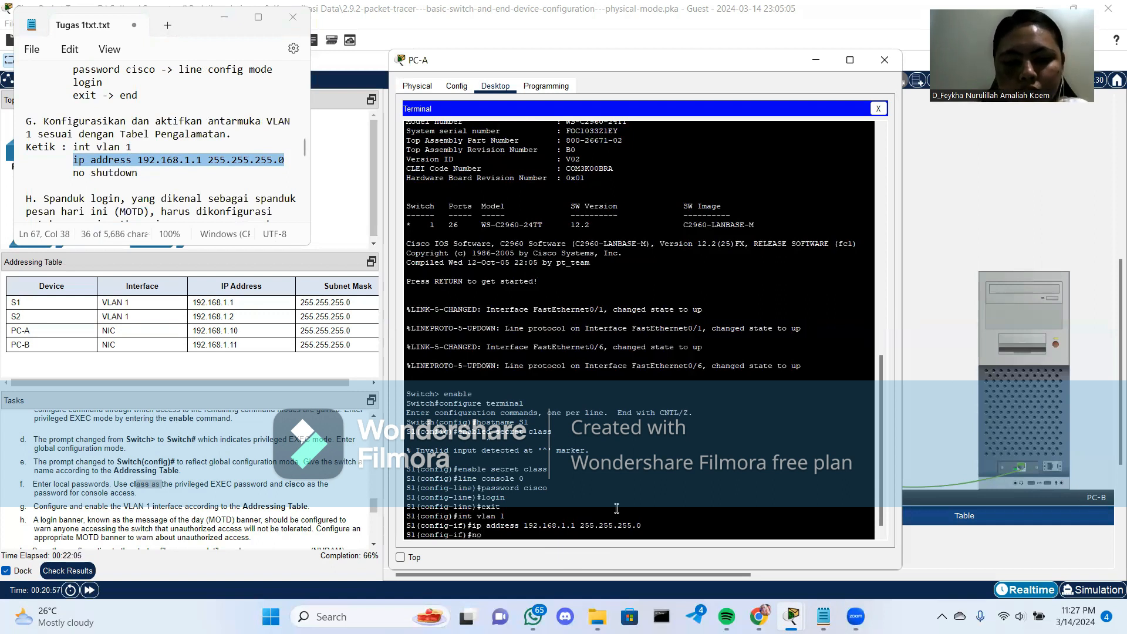
pyautogui.write(' shutdown')
pyautogui.press('Return')
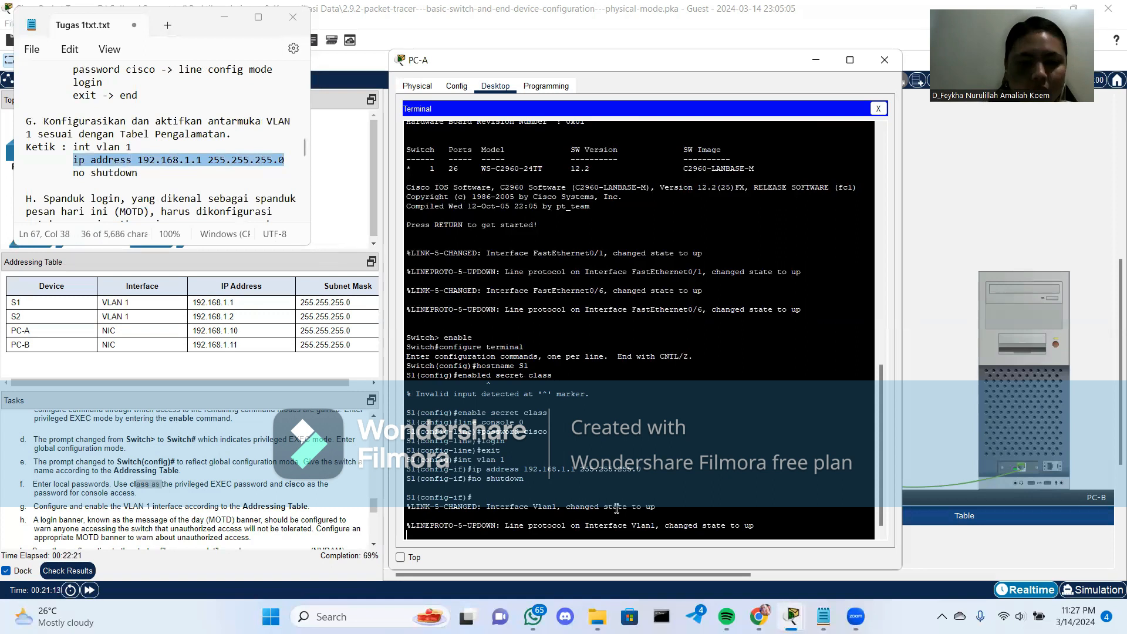
pyautogui.press('Return')
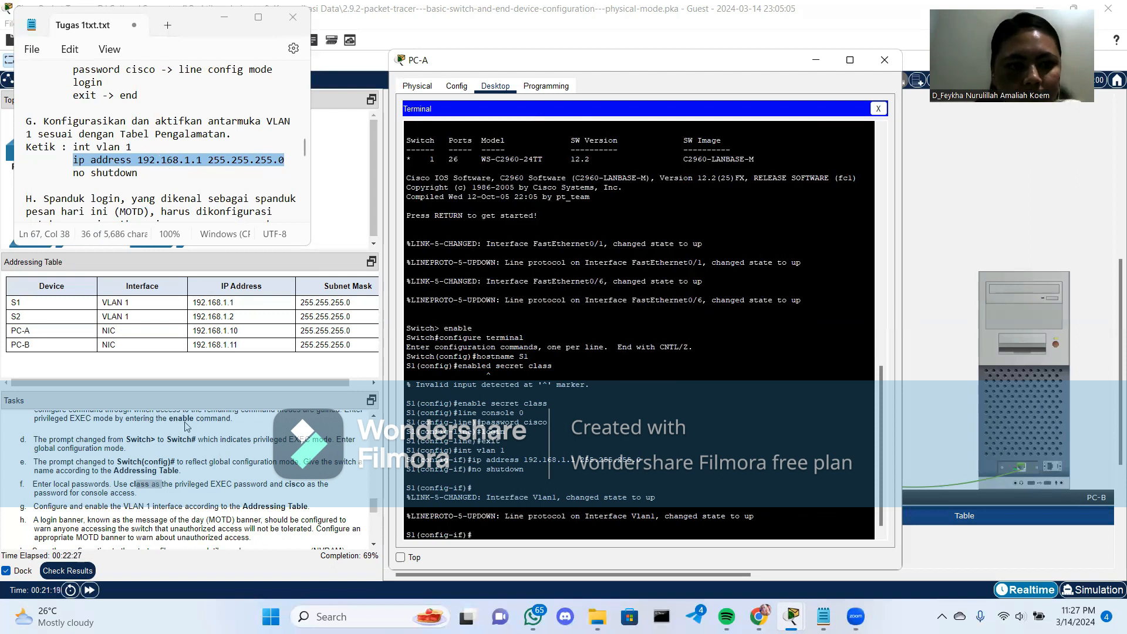
pyautogui.scroll(-1, 110, 460)
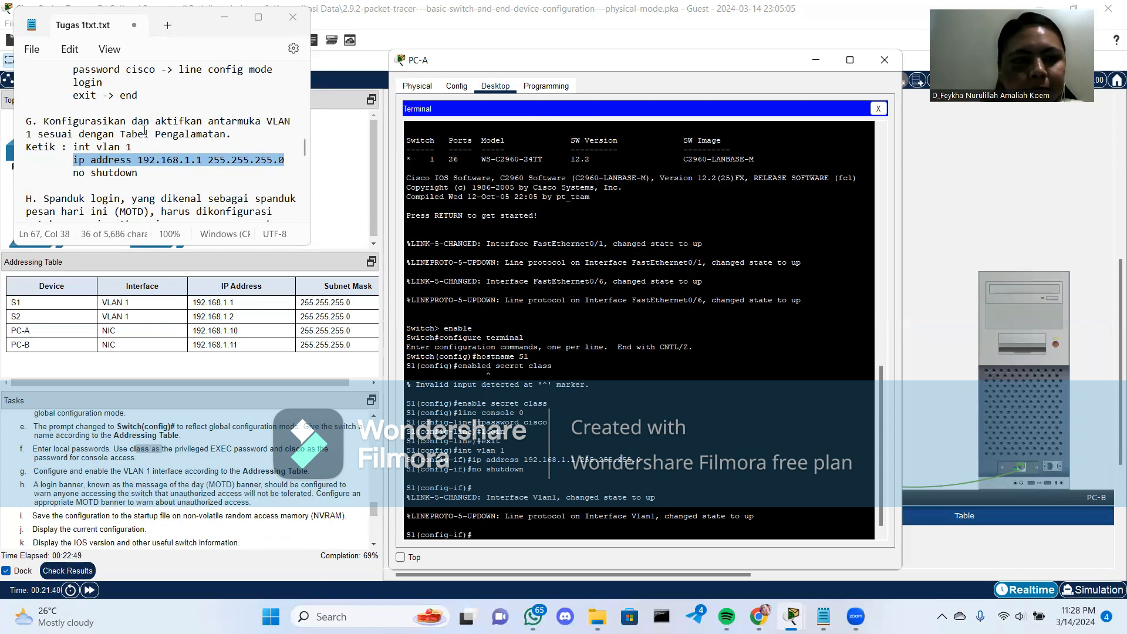
# Return to global mode and set the MOTD banner $unauthorized Access is Prohibited!$
pyautogui.scroll(-3, 145, 130)
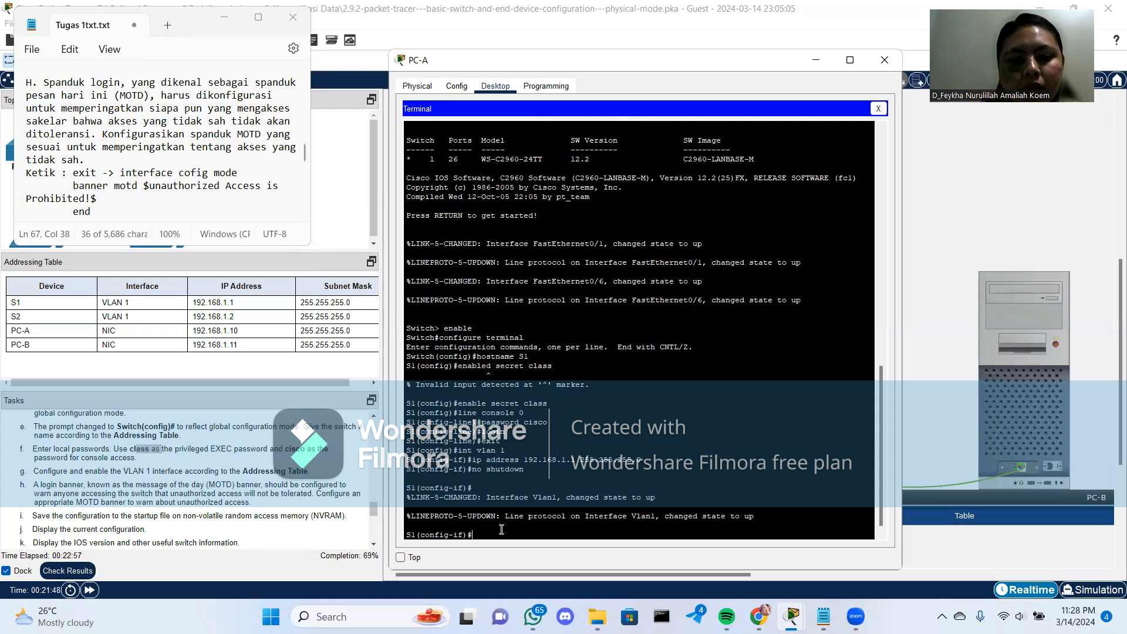
pyautogui.write('xit')
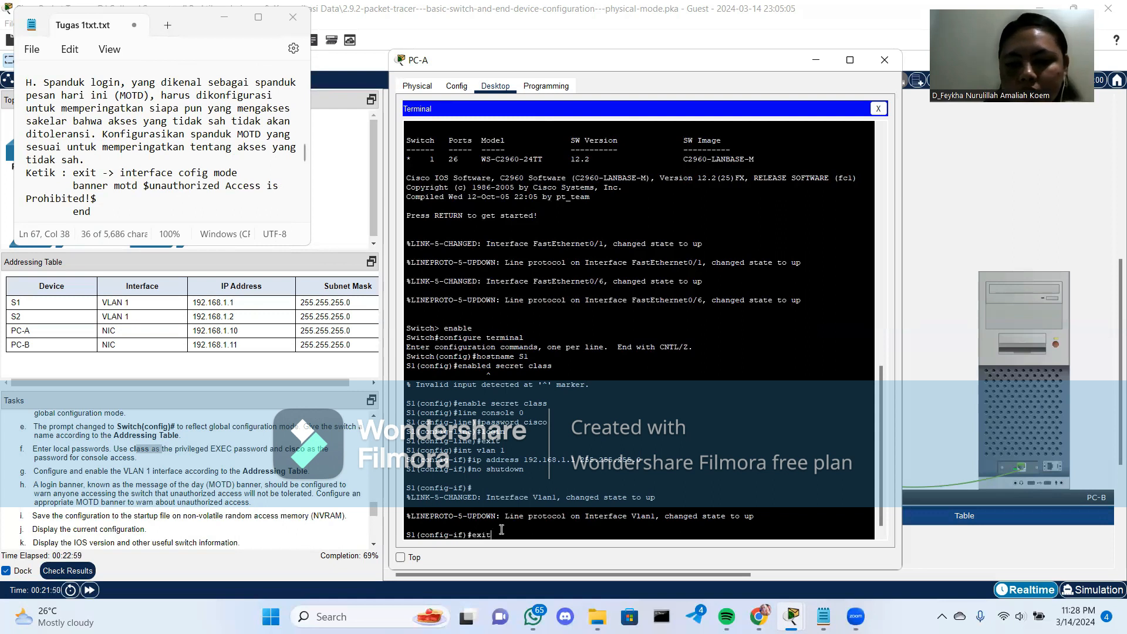
pyautogui.press('Return')
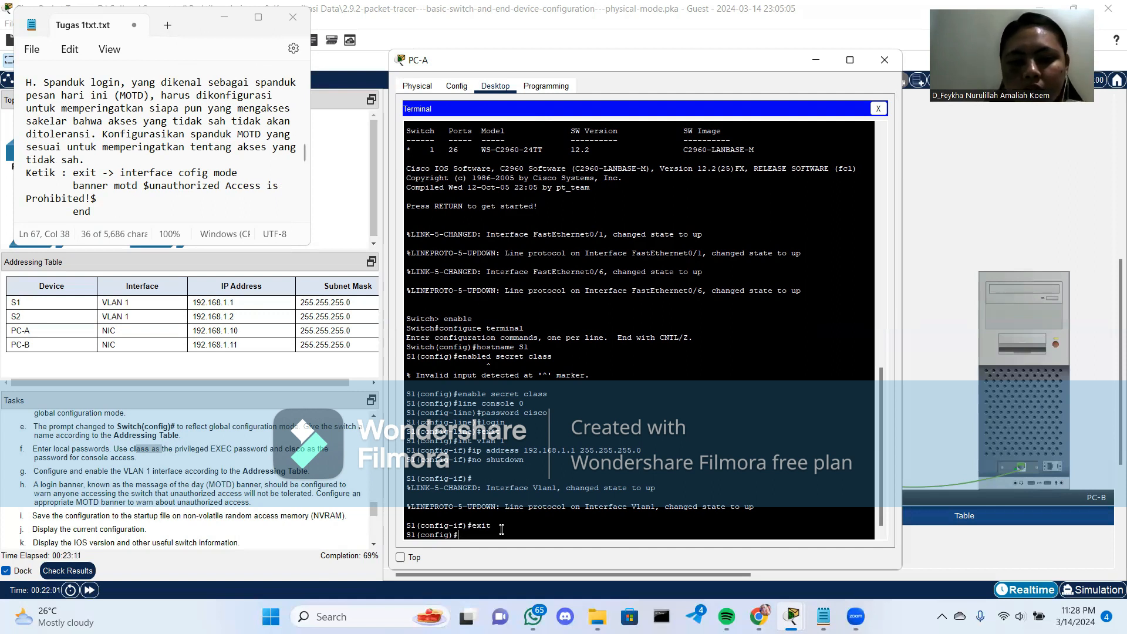
pyautogui.write('anned')
pyautogui.press('BackSpace')
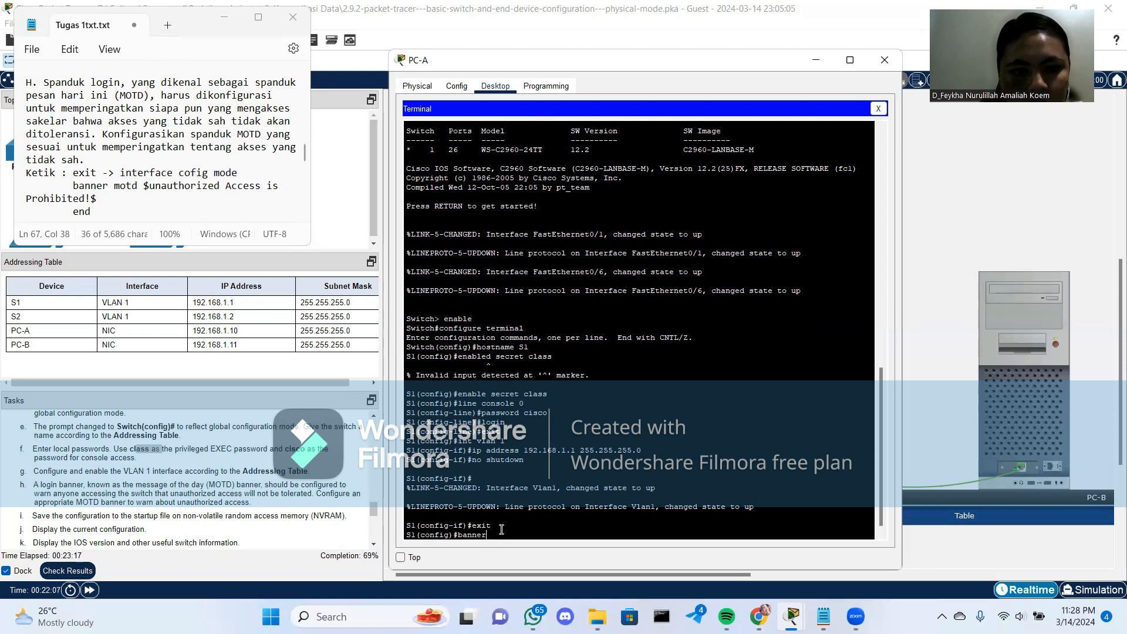
pyautogui.write('r mo')
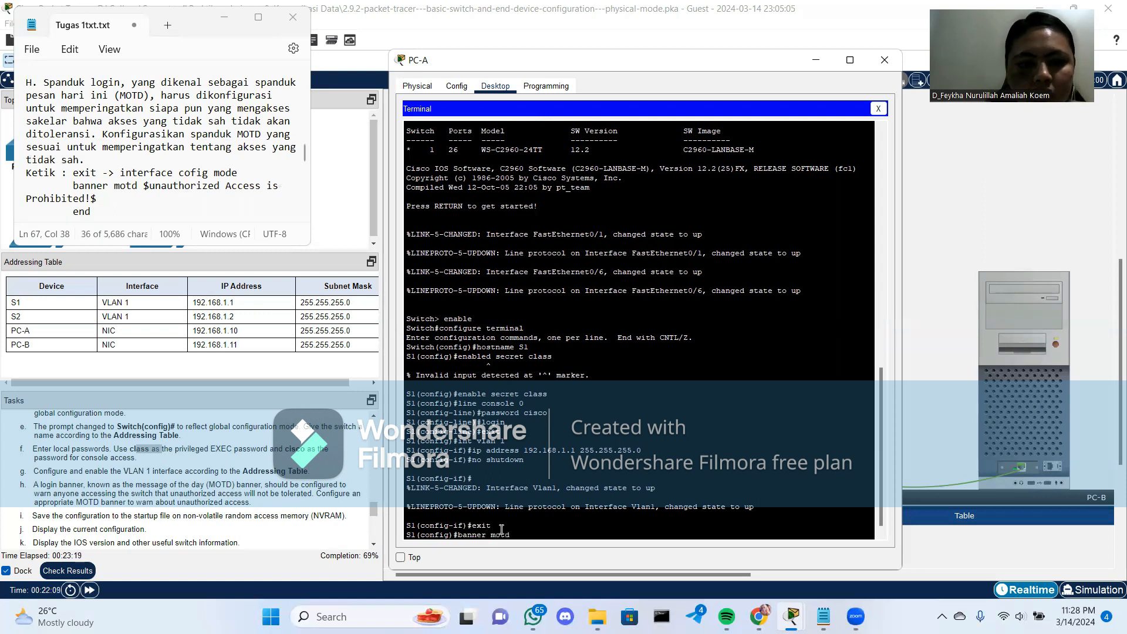
pyautogui.write('td')
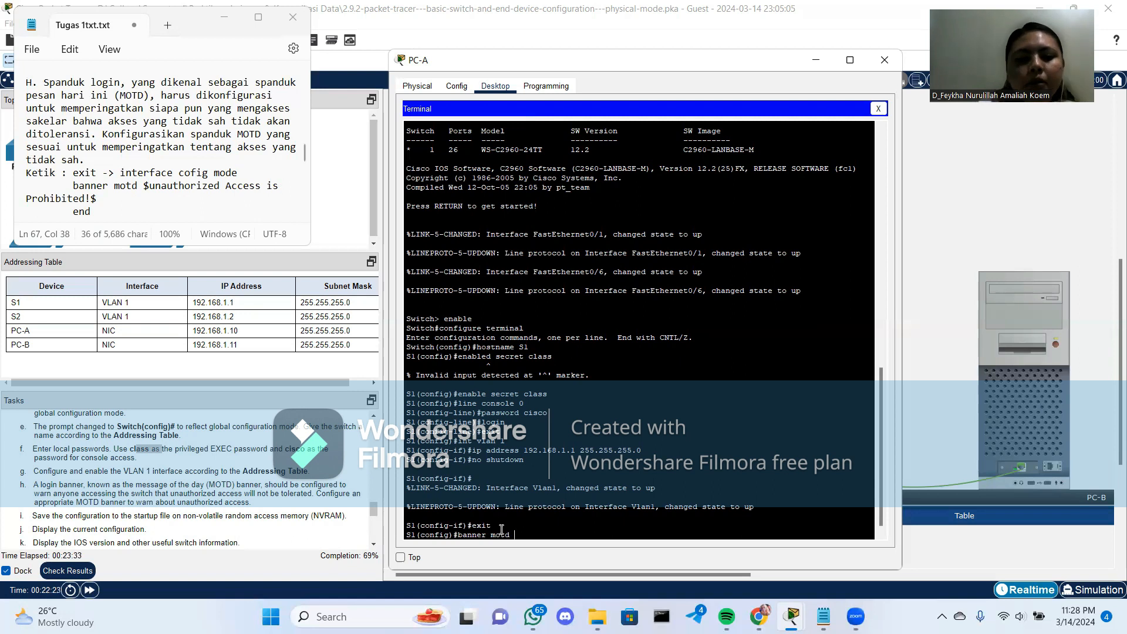
pyautogui.write('$')
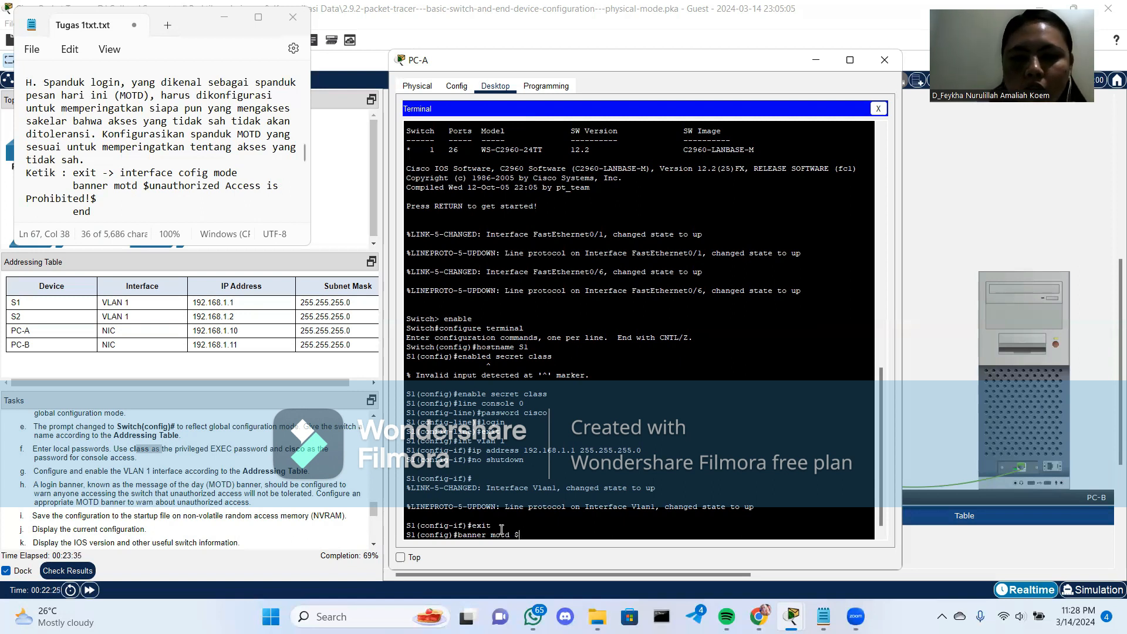
pyautogui.write('$')
pyautogui.press('Left')
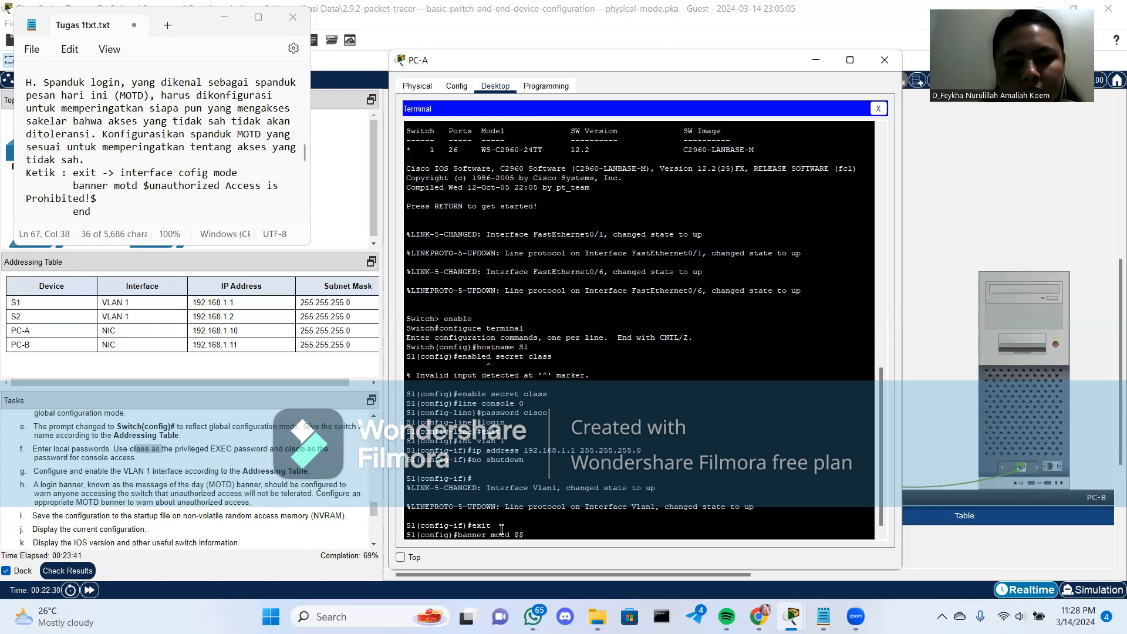
pyautogui.write('un')
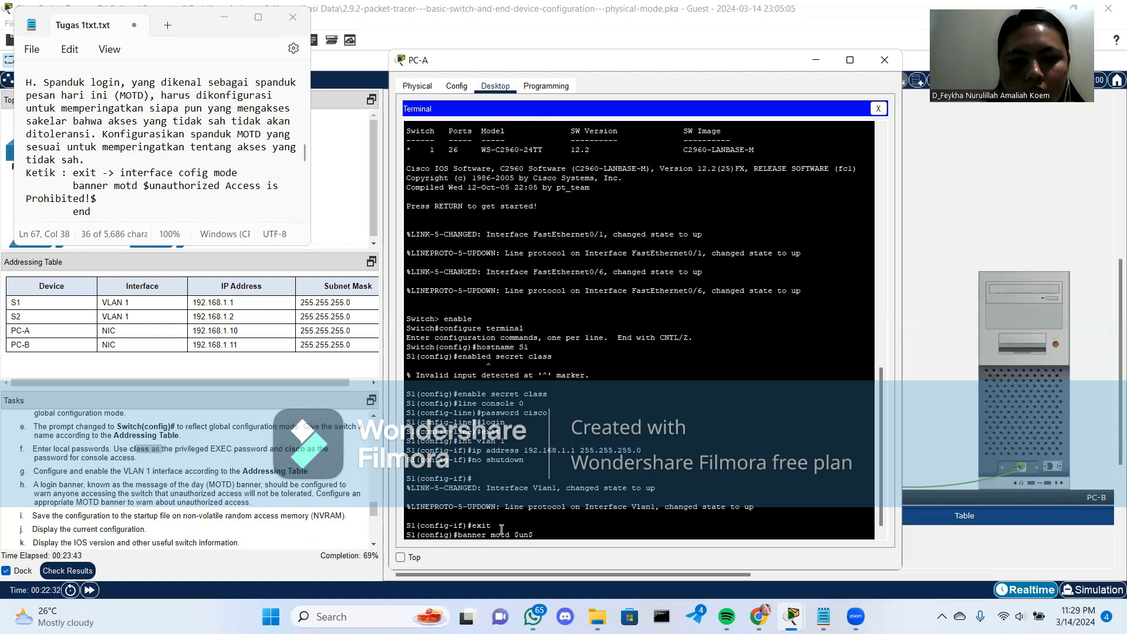
pyautogui.write('authori')
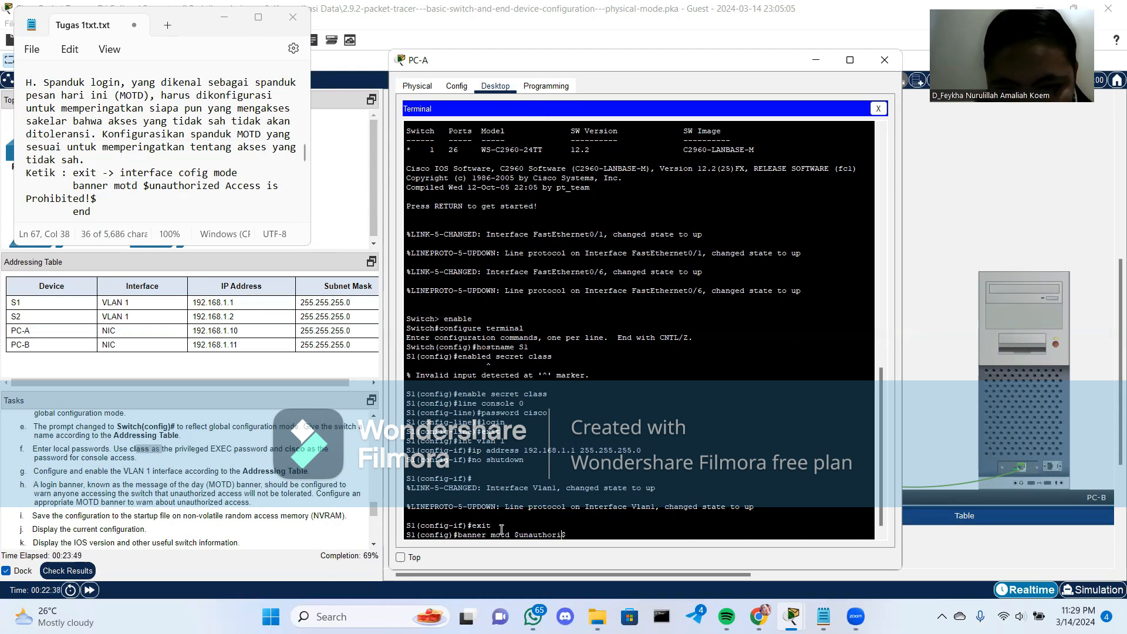
pyautogui.write('zed')
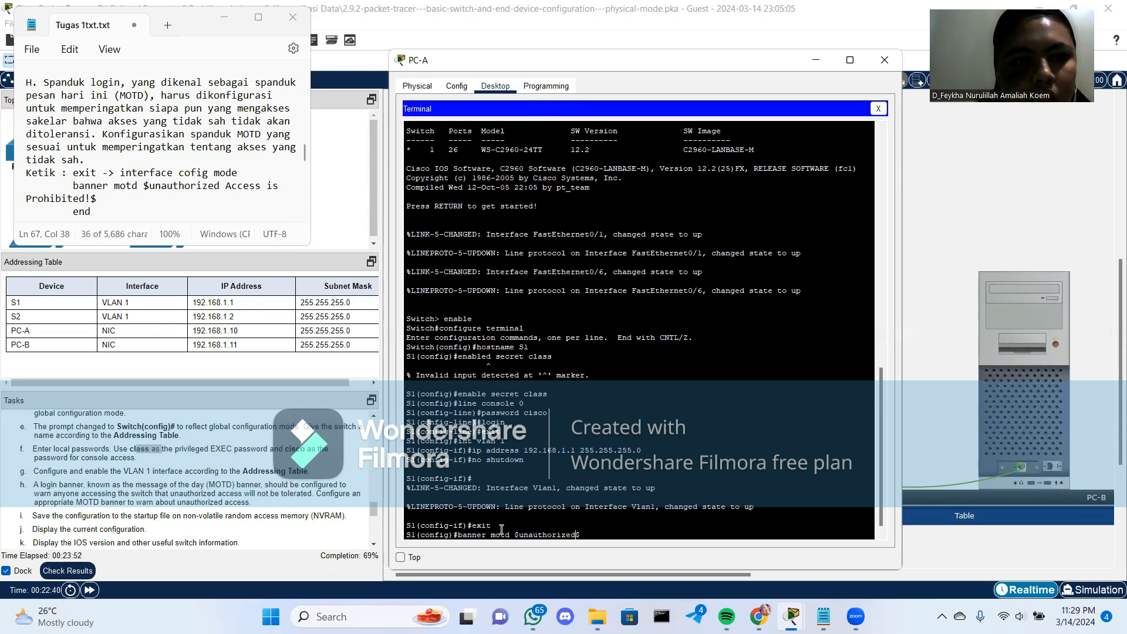
pyautogui.write(' Access is ')
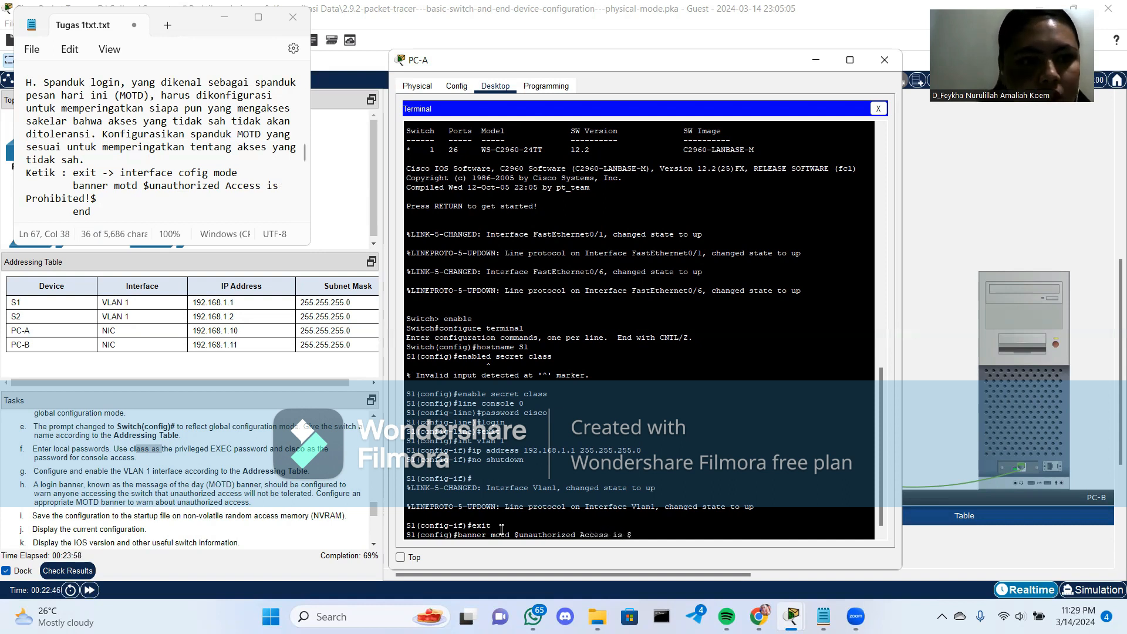
pyautogui.write('Prohibited!')
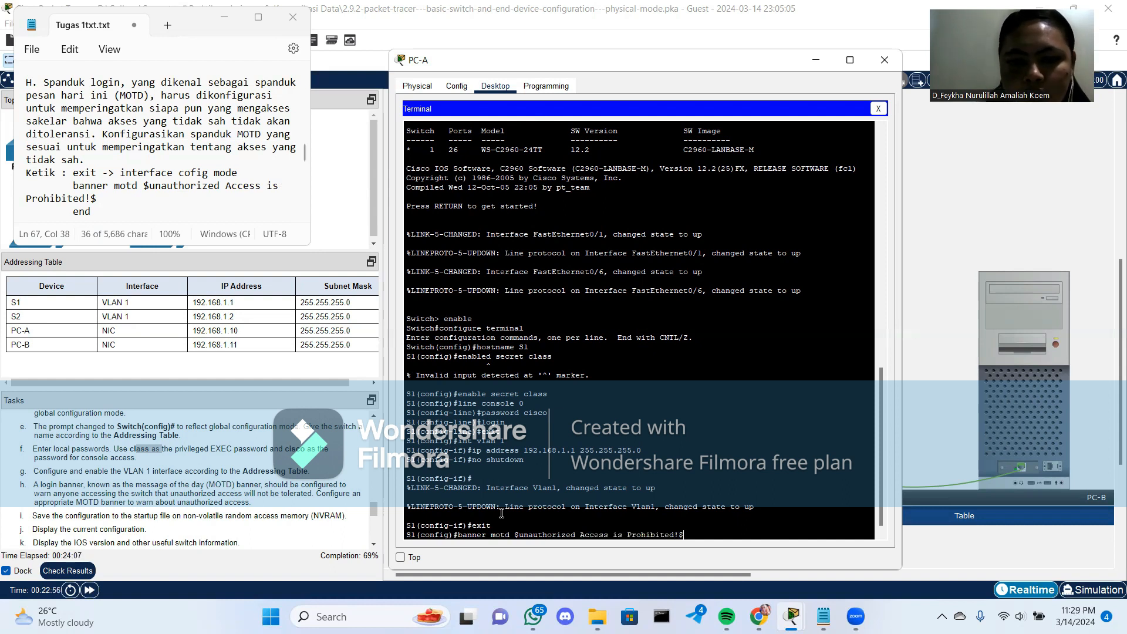
pyautogui.press('Return')
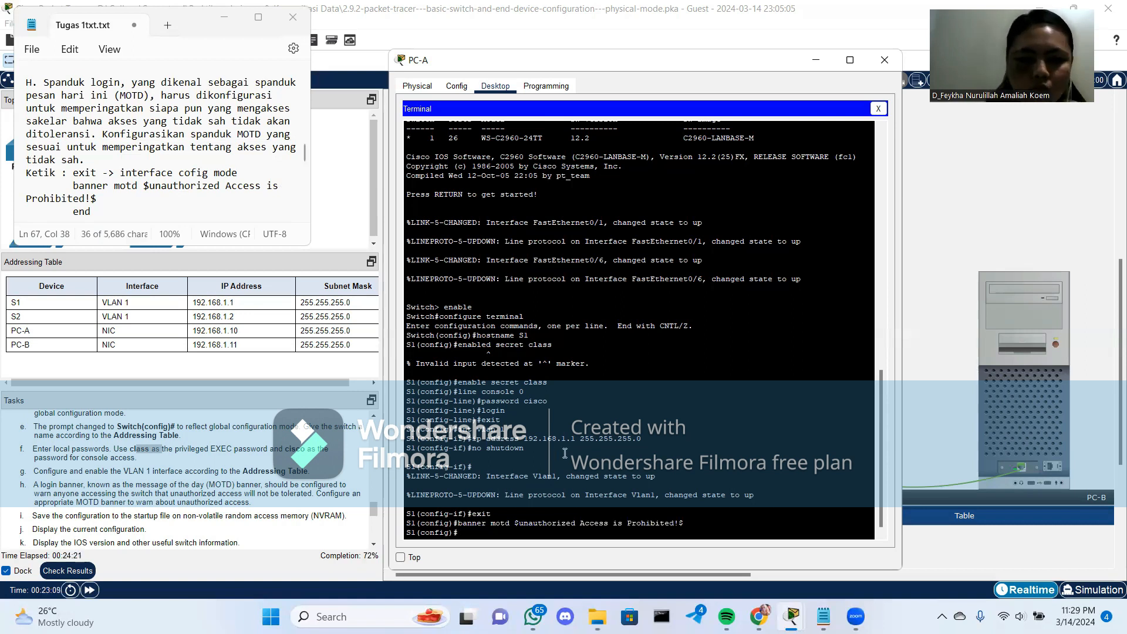
# Run end to leave configuration mode and get a fresh S1# prompt
pyautogui.write('nd')
pyautogui.press('Return')
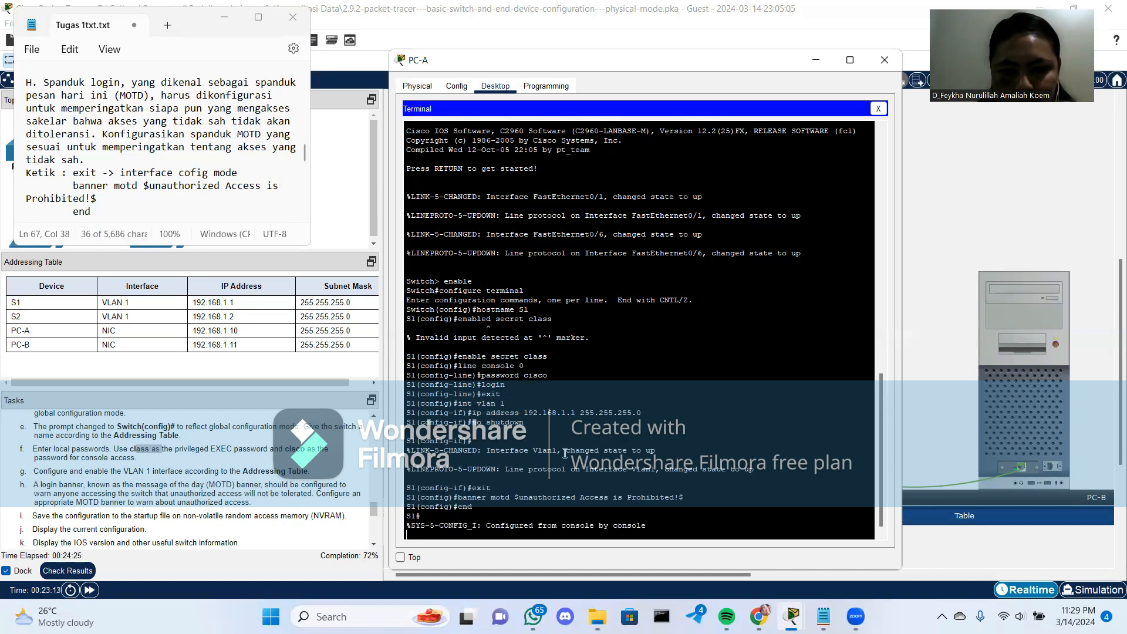
pyautogui.press('Return')
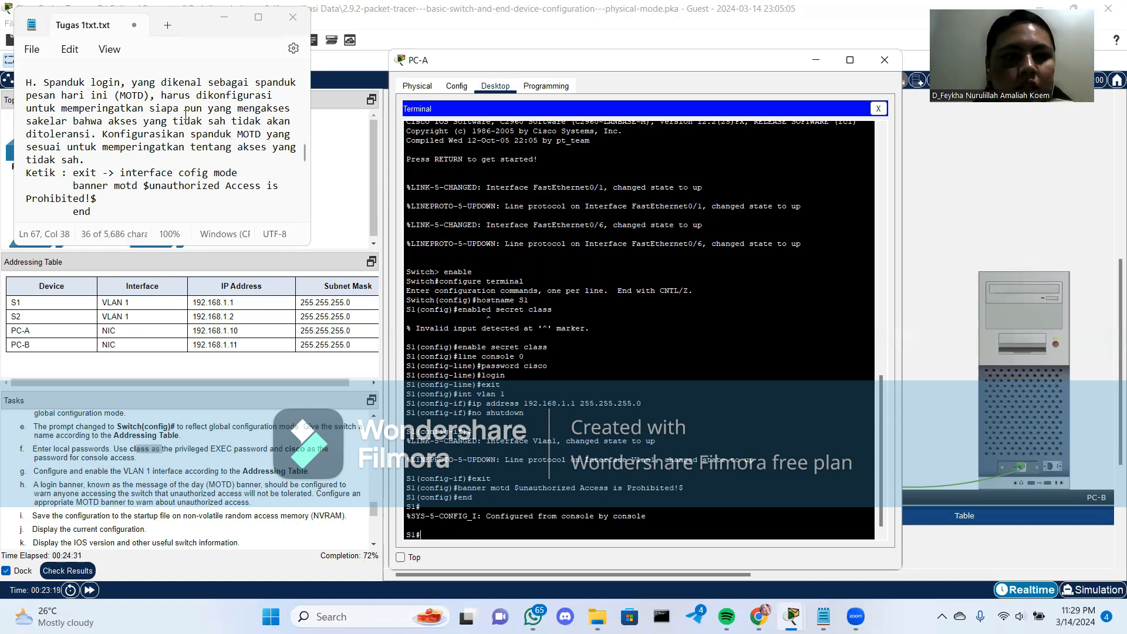
# Save S1's configuration with copy running-config startup-config, accepting the default startup-config filename
pyautogui.scroll(-2, 201, 160)
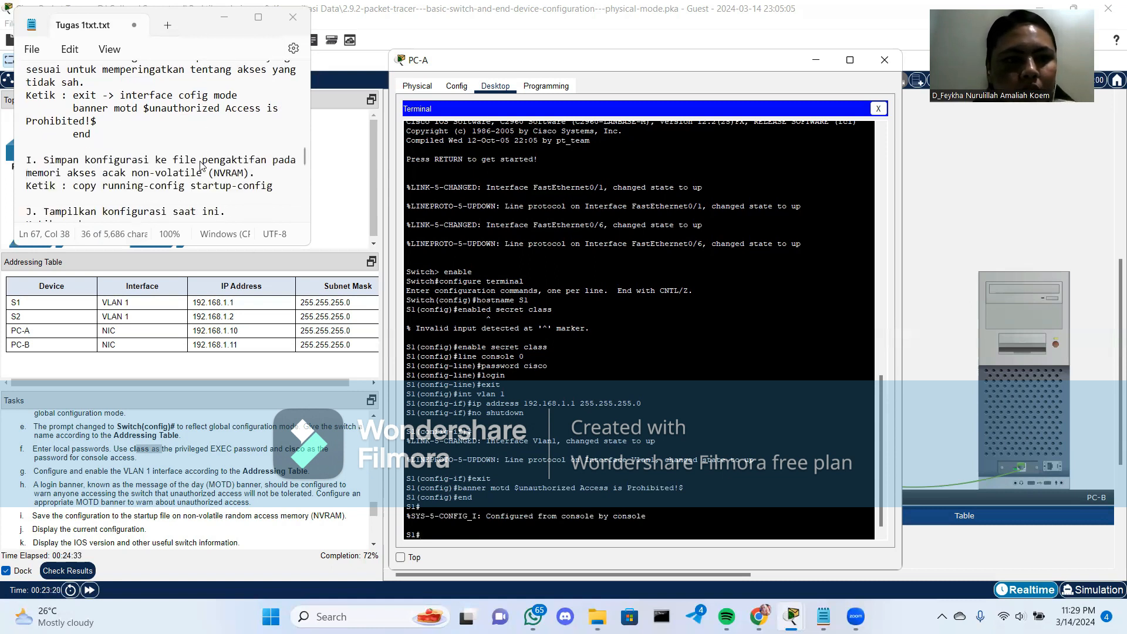
pyautogui.scroll(-1, 201, 165)
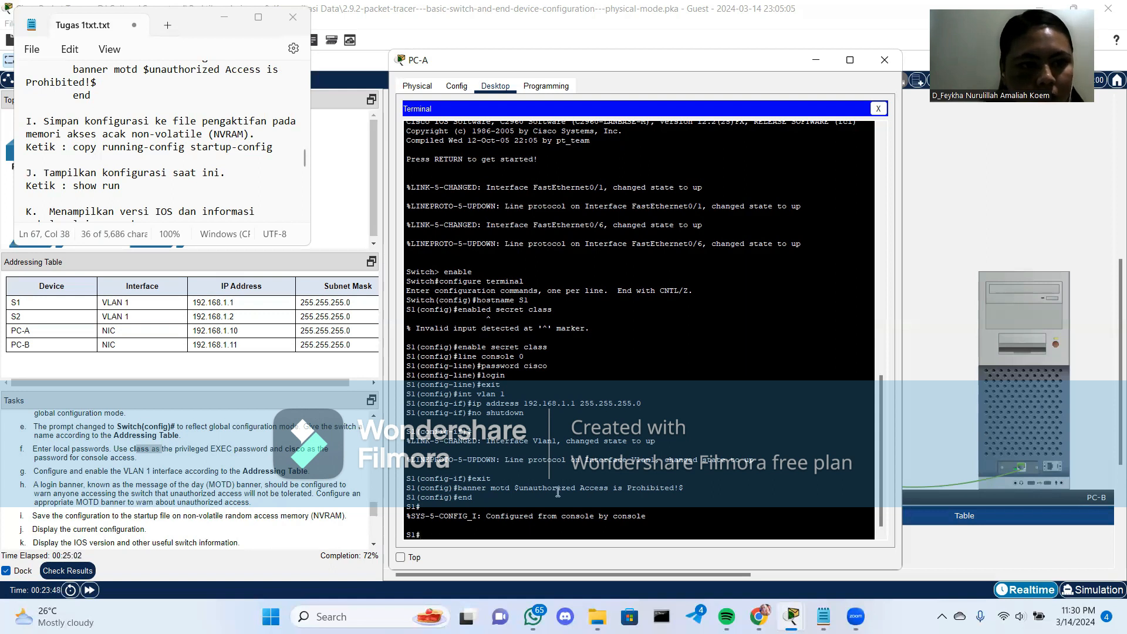
pyautogui.write('copu')
pyautogui.press('BackSpace')
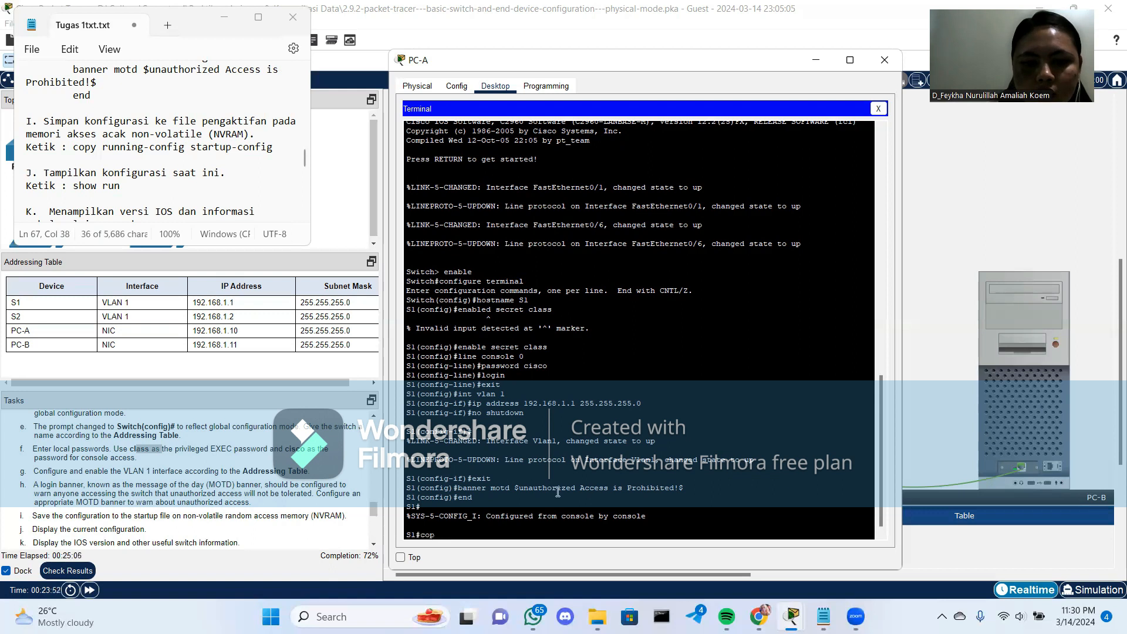
pyautogui.write('y runnin')
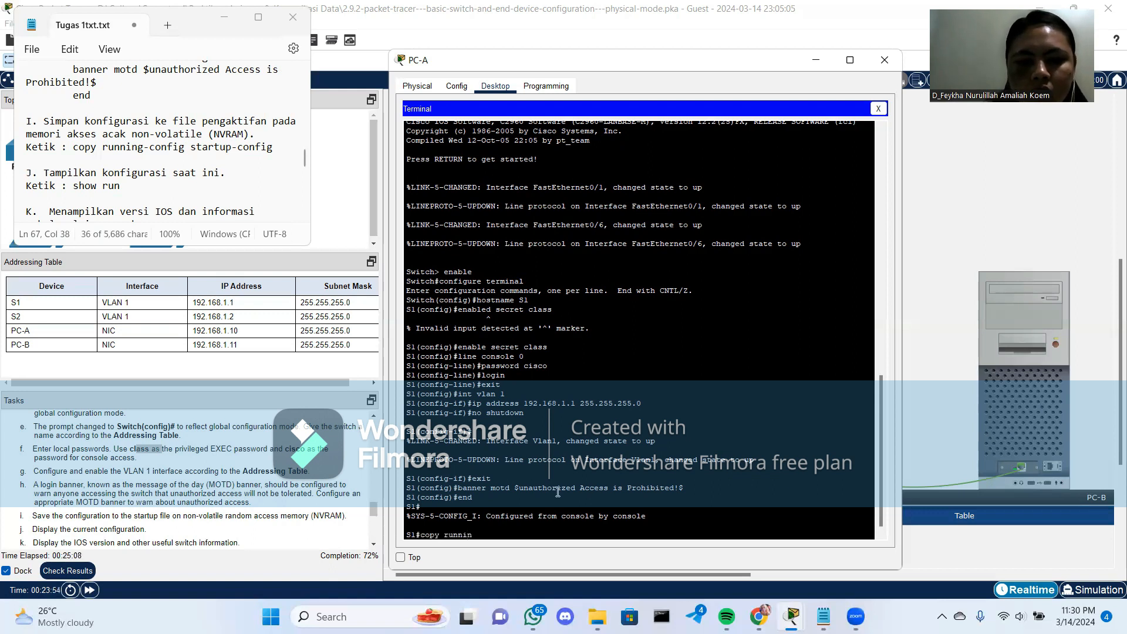
pyautogui.write('g-')
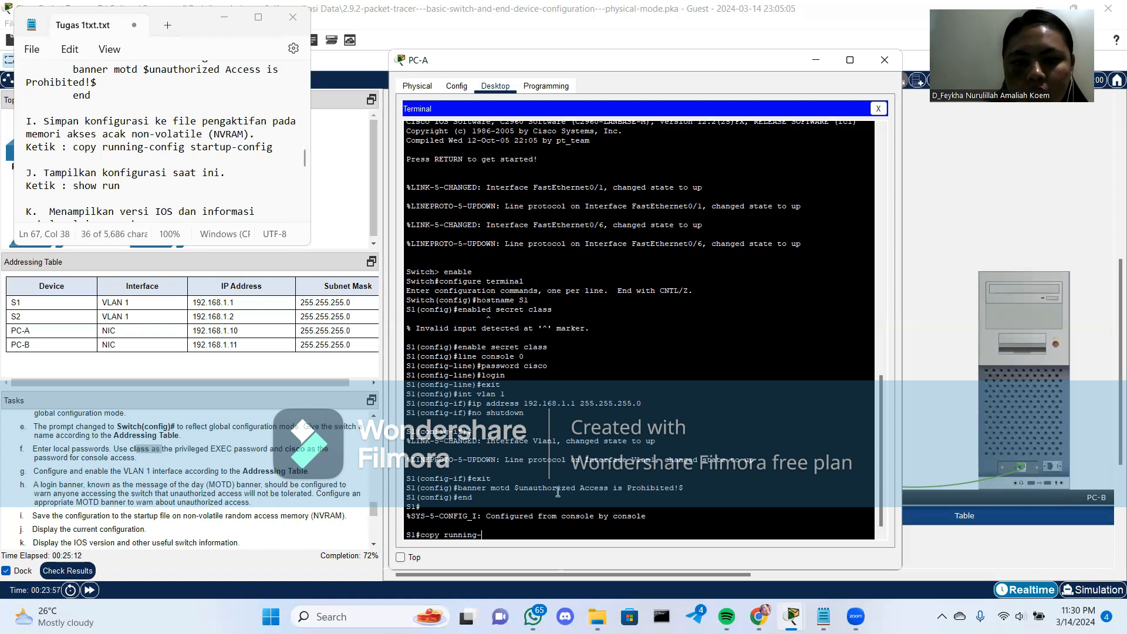
pyautogui.write(' config')
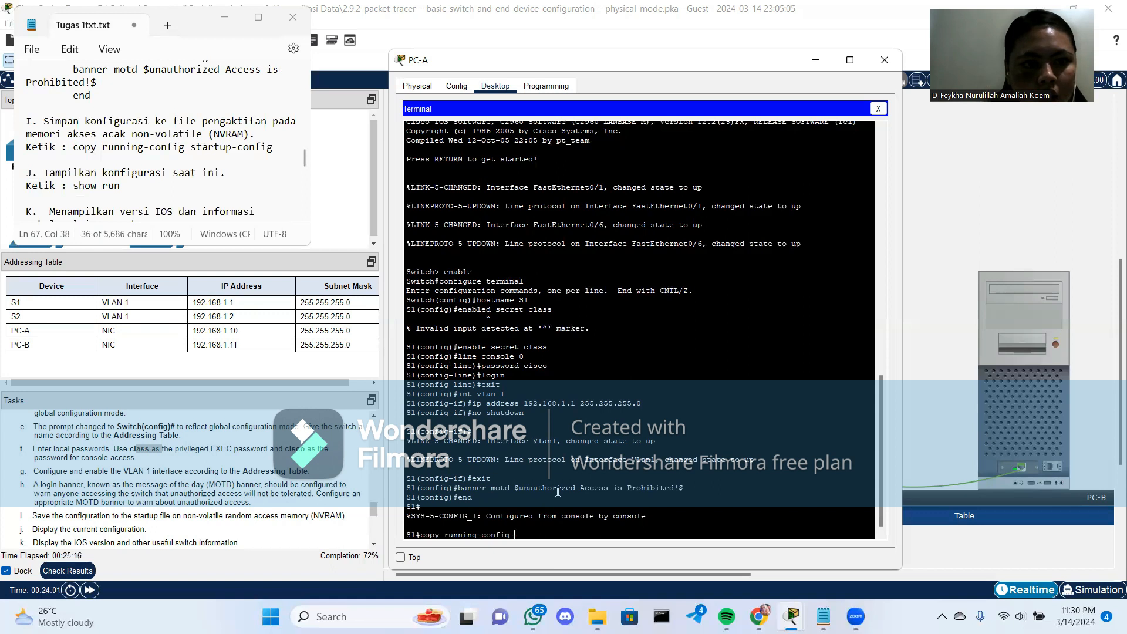
pyautogui.write(' startuo')
pyautogui.press('BackSpace')
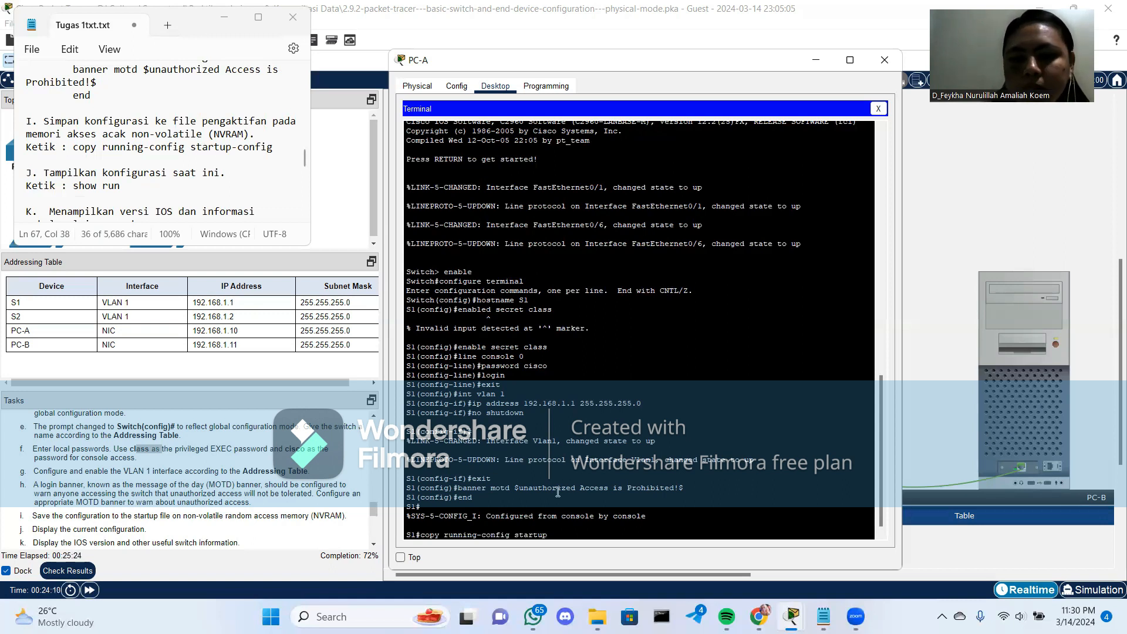
pyautogui.write('p-confi')
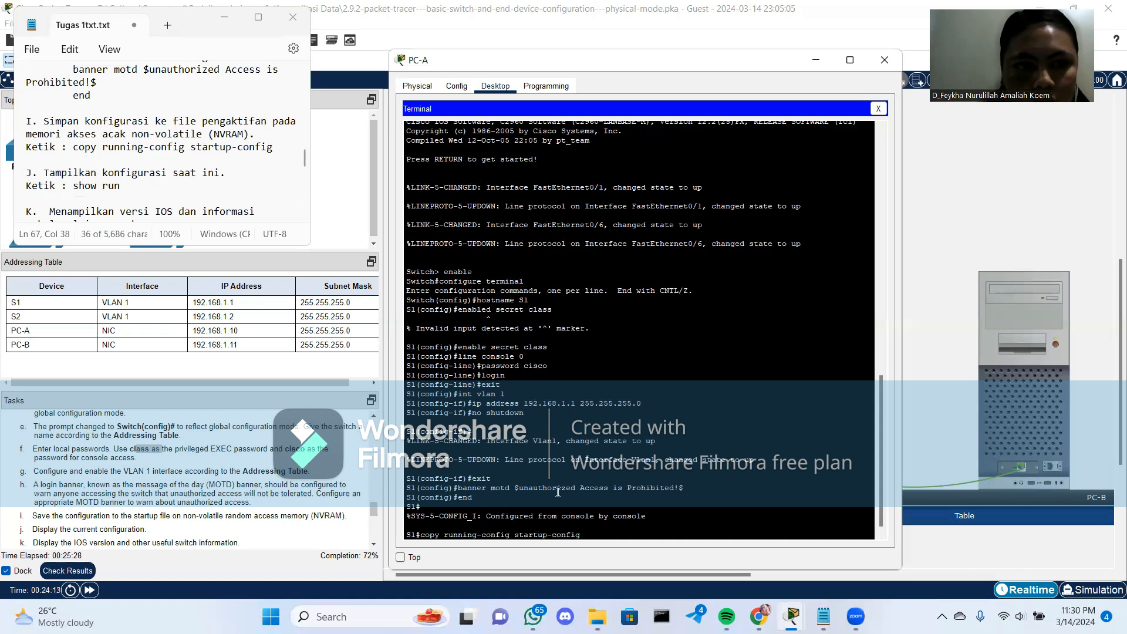
pyautogui.write('g')
pyautogui.press('Return')
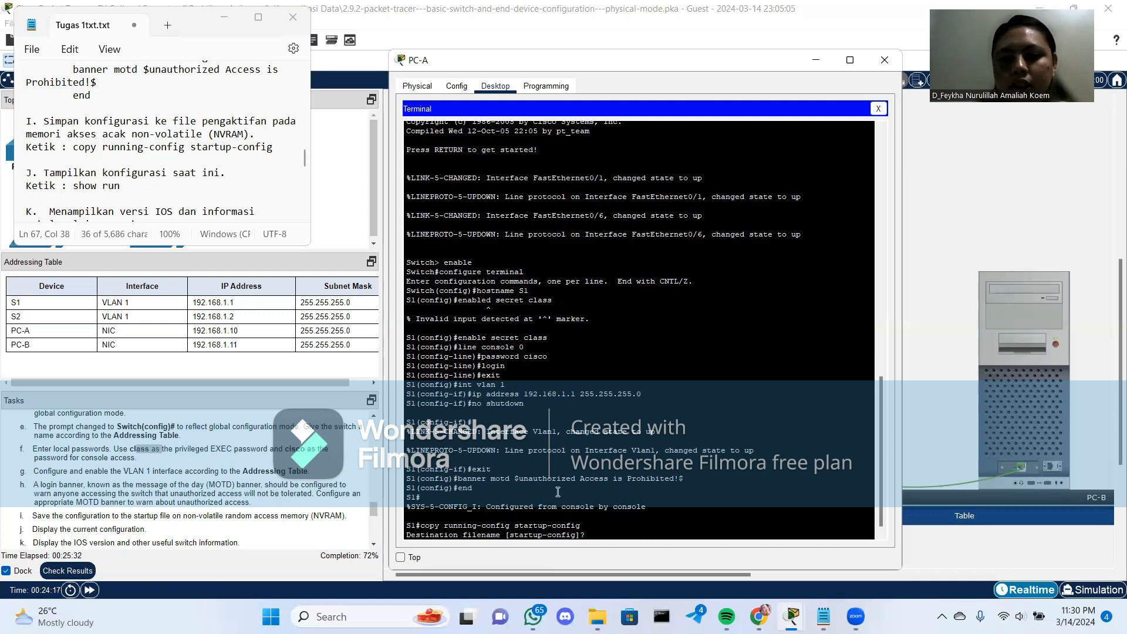
pyautogui.press('Return')
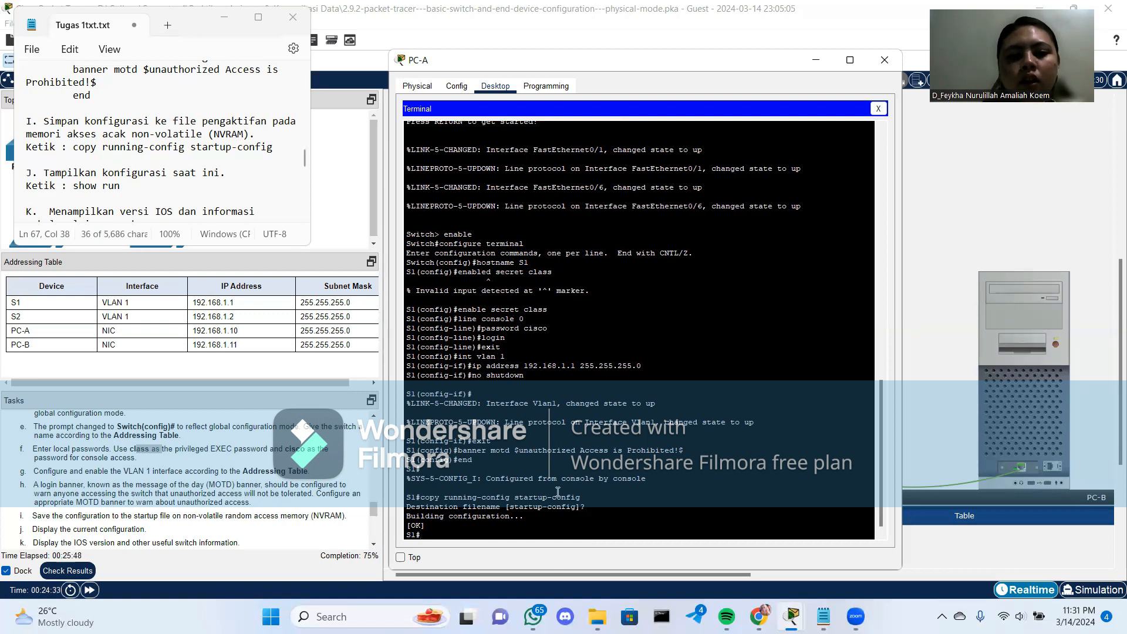
# Run show run on S1 and highlight the IOS software version 12.2
pyautogui.write('show')
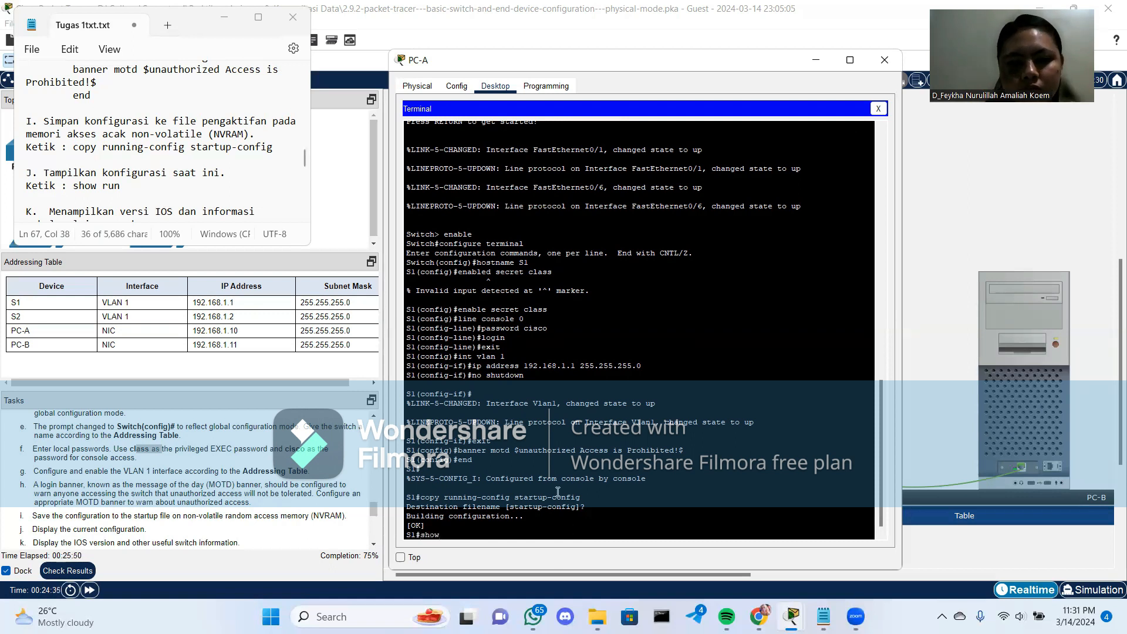
pyautogui.write(' run')
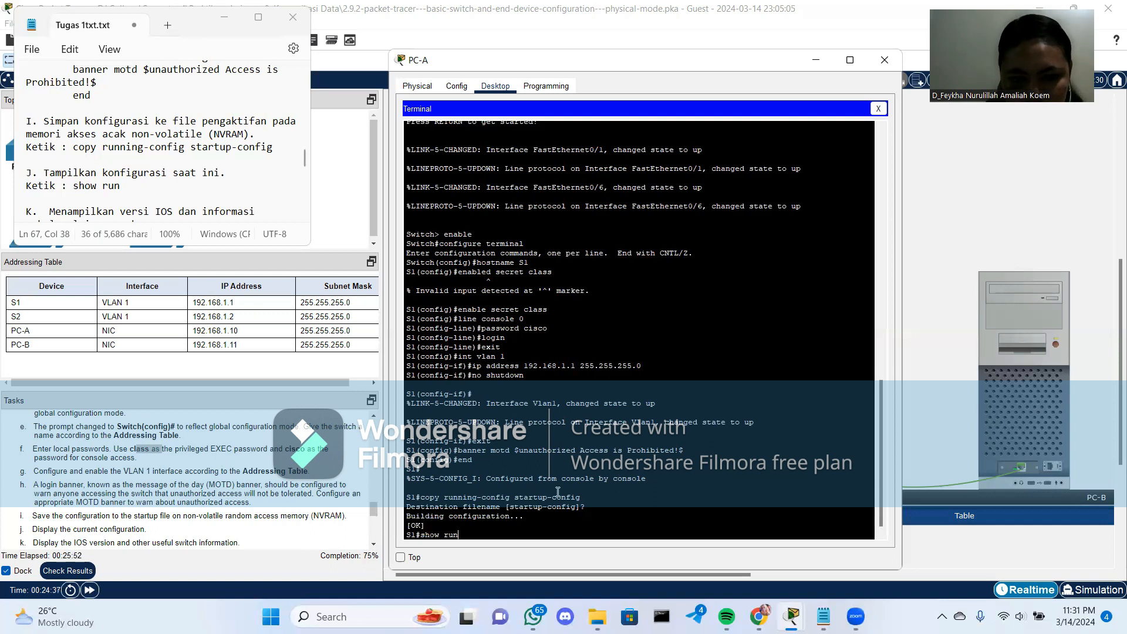
pyautogui.press('Return')
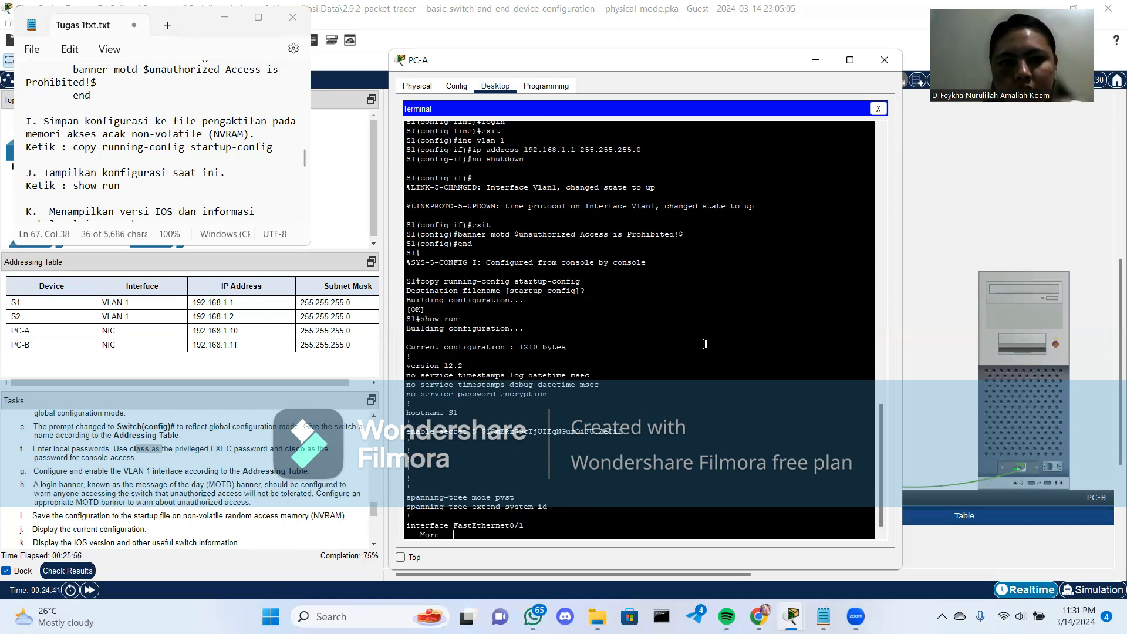
pyautogui.scroll(4, 661, 404)
pyautogui.scroll(9, 661, 404)
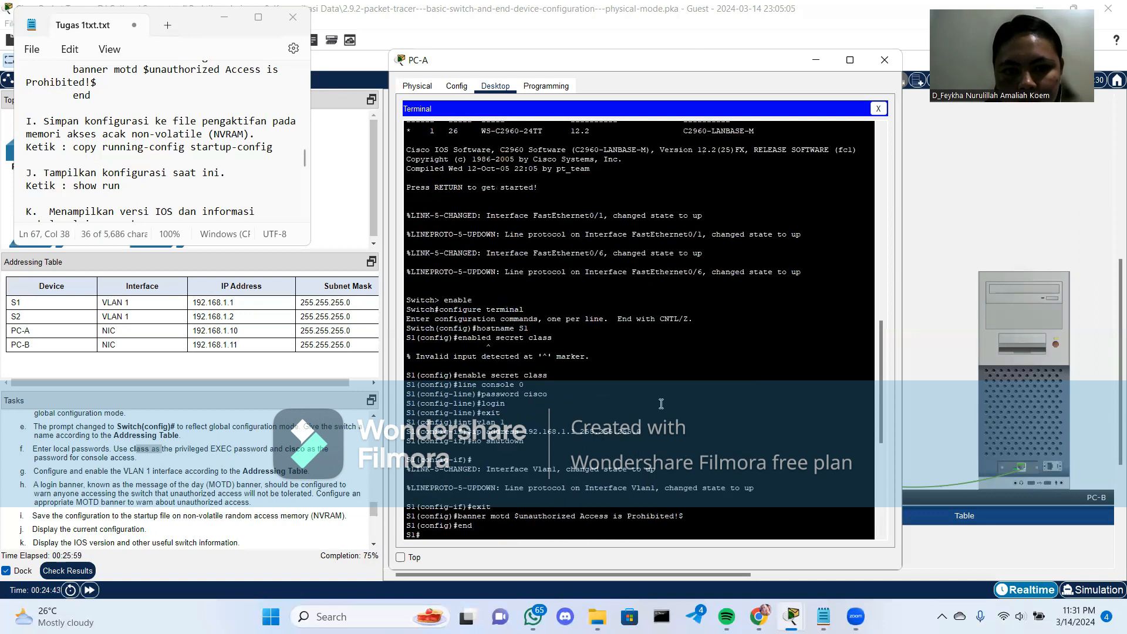
pyautogui.scroll(6, 661, 405)
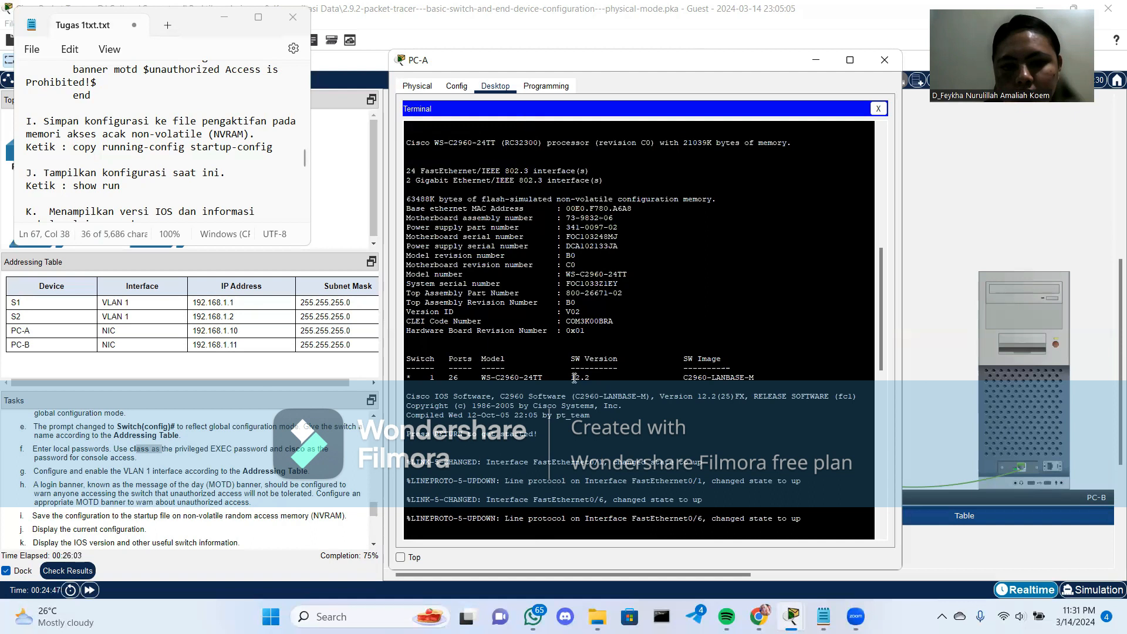
pyautogui.moveTo(571, 377)
pyautogui.mouseDown()
pyautogui.moveTo(605, 377)
pyautogui.moveTo(592, 377)
pyautogui.mouseUp()
pyautogui.scroll(7, 594, 377)
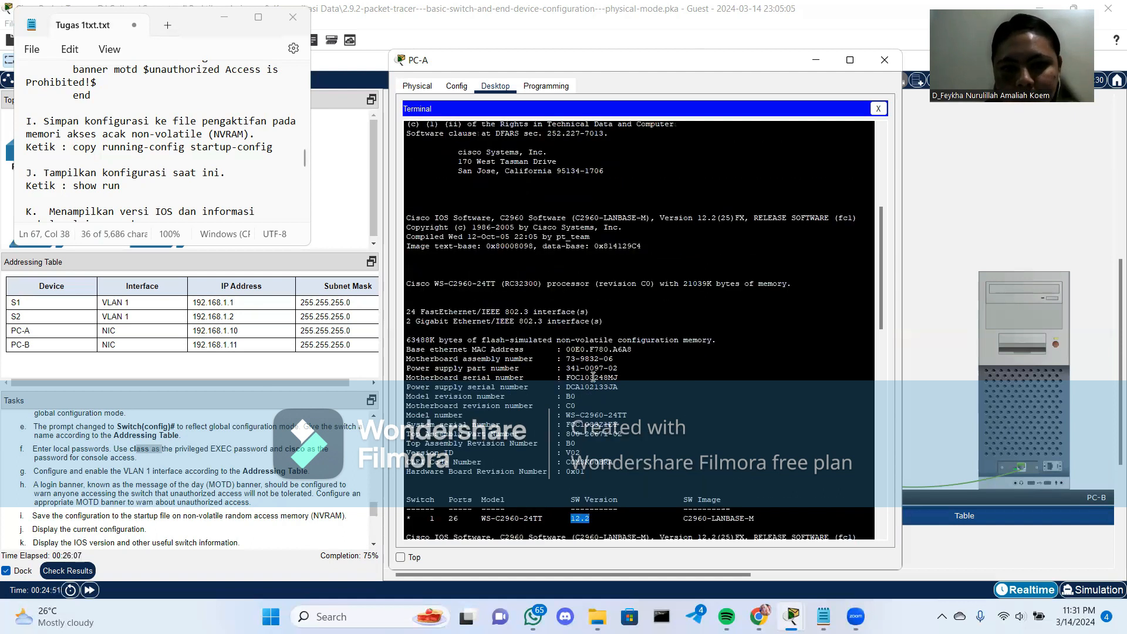
pyautogui.scroll(6, 593, 376)
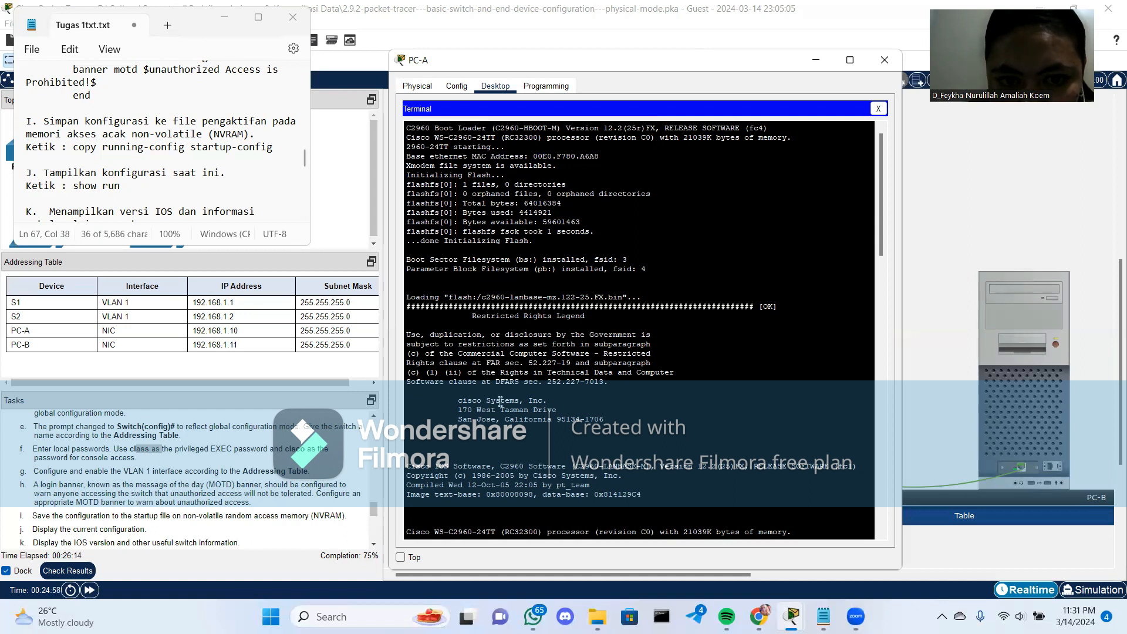
# Highlight the switch model row and the FastEthernet0/1 interface line
pyautogui.scroll(-8, 505, 405)
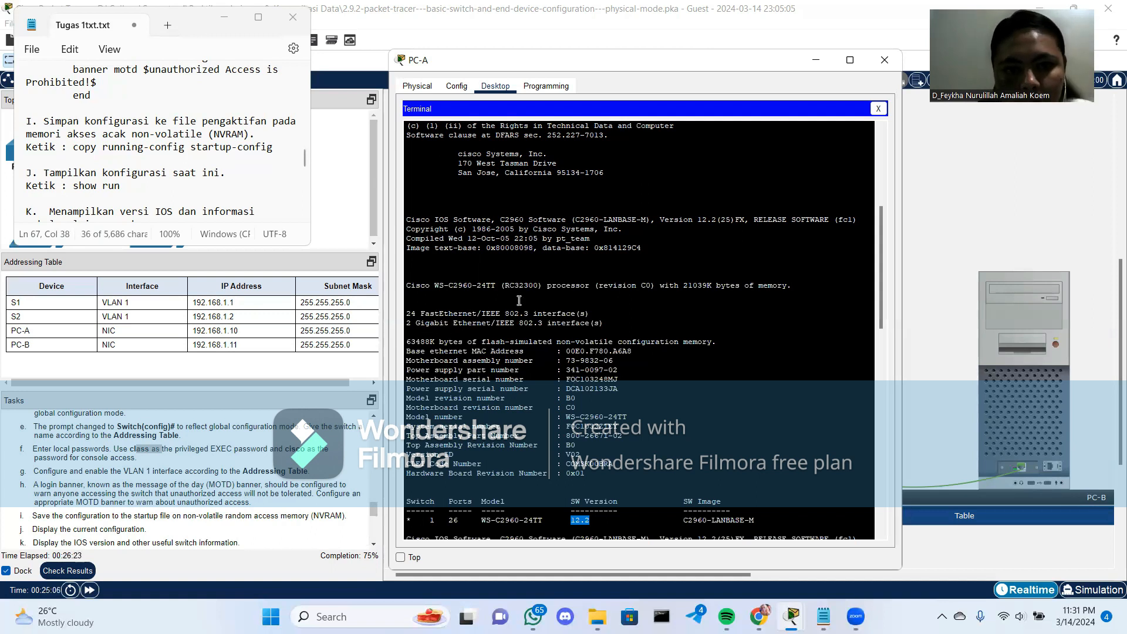
pyautogui.scroll(-4, 605, 340)
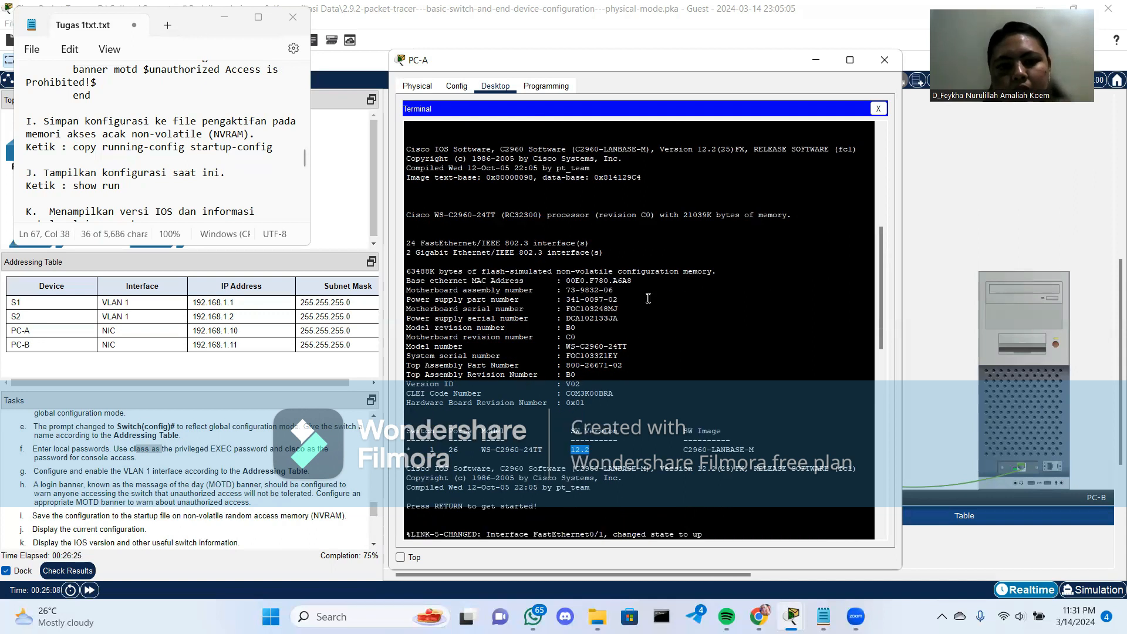
pyautogui.moveTo(476, 415); pyautogui.dragTo(533, 415)
pyautogui.scroll(-4, 617, 424)
pyautogui.scroll(-15, 616, 424)
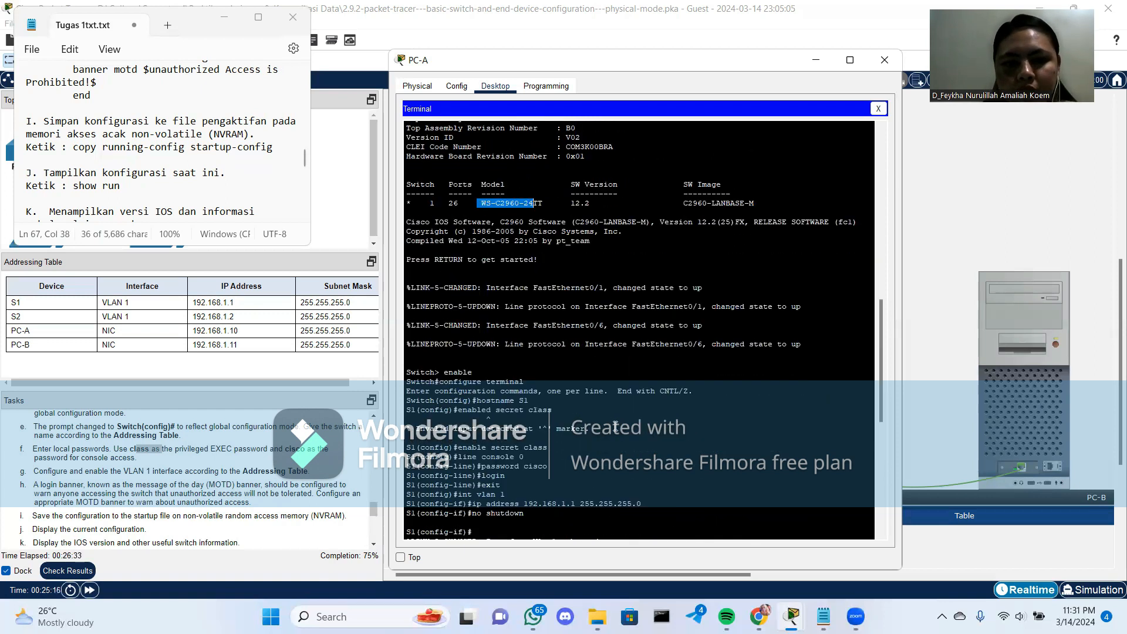
pyautogui.moveTo(406, 523); pyautogui.dragTo(525, 525)
# Page through the remaining running-config output, including the GigabitEthernet interfaces, to the end
pyautogui.click(502, 531)
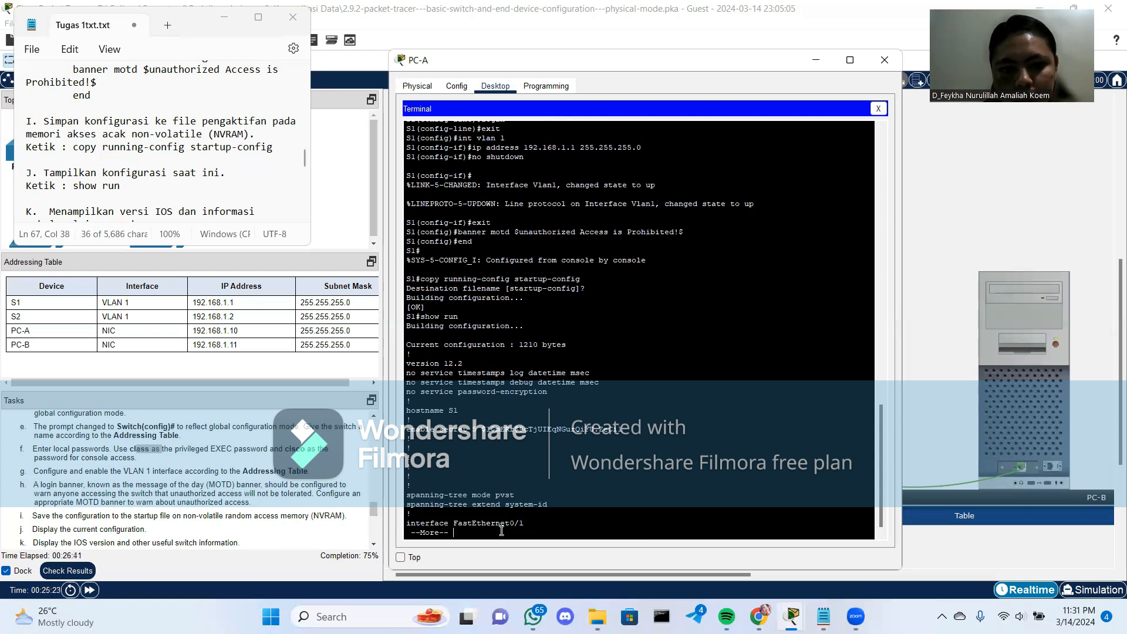
pyautogui.press('Return')
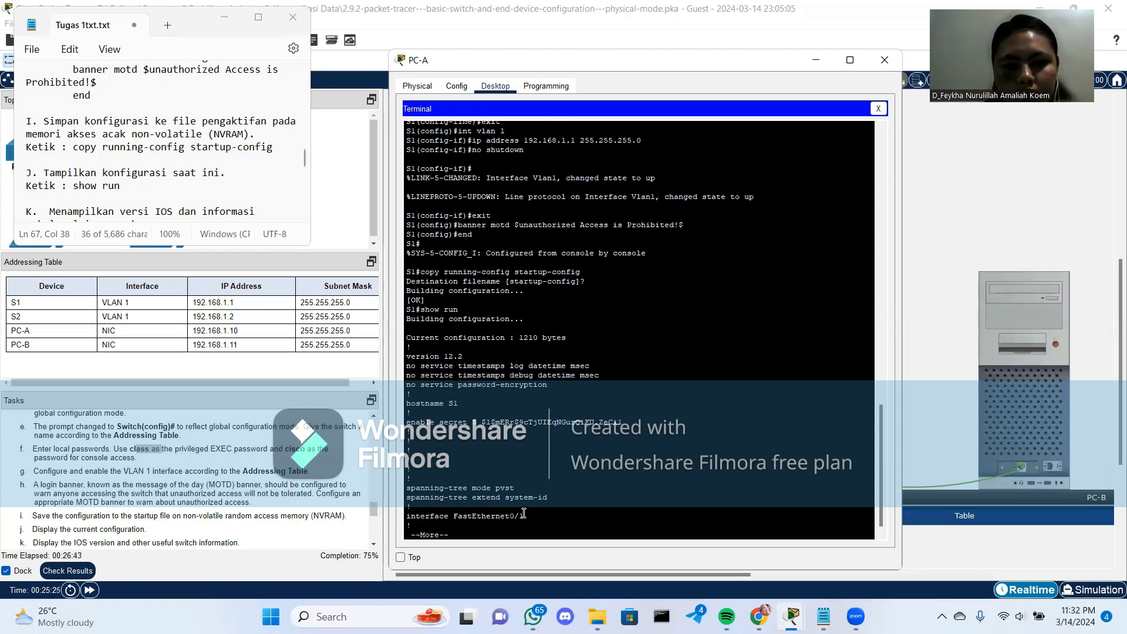
pyautogui.press('Return')
pyautogui.press('Return')
pyautogui.press('Return')
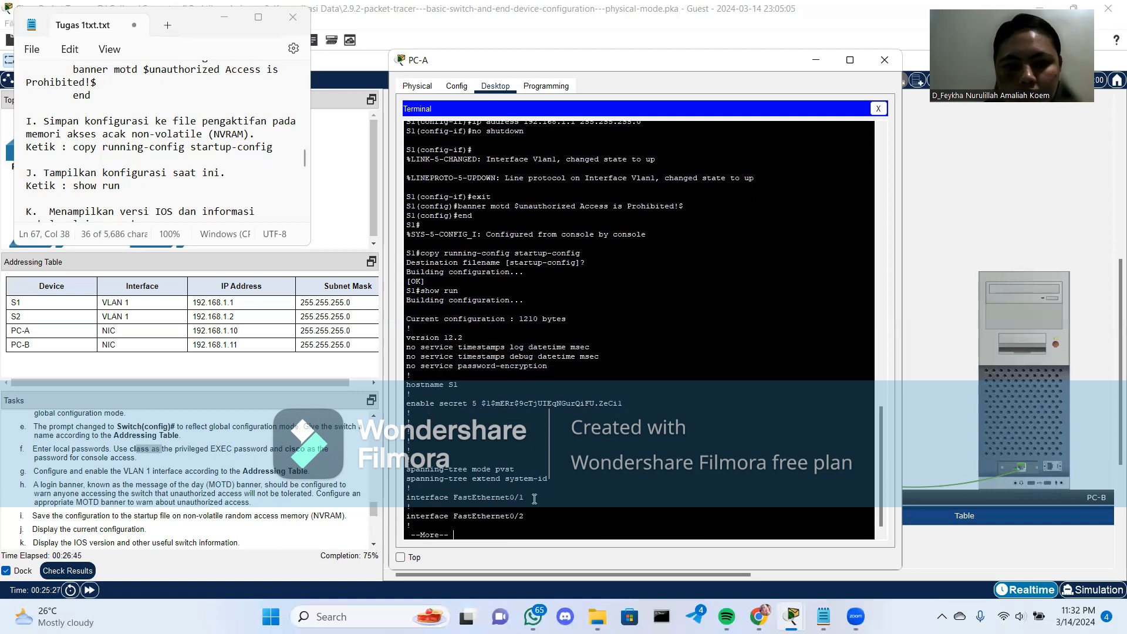
pyautogui.press('Return')
pyautogui.press('Return')
pyautogui.press('Return')
pyautogui.press('Return')
pyautogui.press('Return')
pyautogui.press('Return')
pyautogui.press('Return')
pyautogui.press('Return')
pyautogui.press('Return')
pyautogui.press('Return')
pyautogui.press('Return')
pyautogui.press('Return')
pyautogui.press('Return')
pyautogui.press('Return')
pyautogui.press('Return')
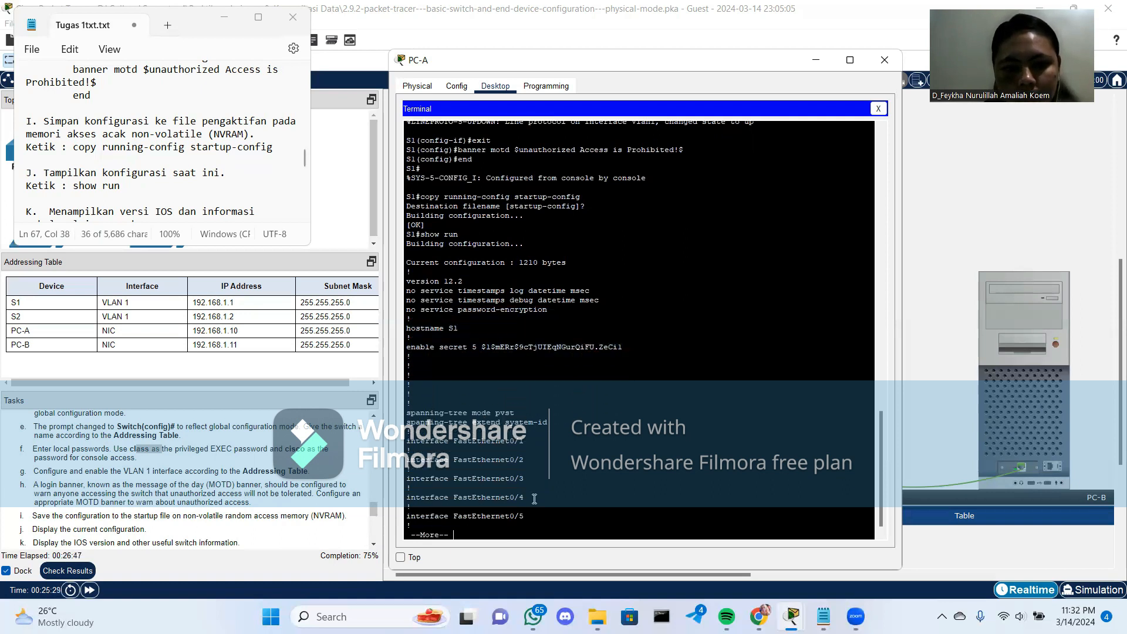
pyautogui.press('Return')
pyautogui.press('Return')
pyautogui.press('Return')
pyautogui.press('Return')
pyautogui.press('Return')
pyautogui.press('Return')
pyautogui.press('Return')
pyautogui.press('Return')
pyautogui.press('Return')
pyautogui.press('Return')
pyautogui.press('Return')
pyautogui.press('Return')
pyautogui.press('Return')
pyautogui.press('Return')
pyautogui.press('Return')
pyautogui.press('Return')
pyautogui.press('Return')
pyautogui.press('Return')
pyautogui.press('Return')
pyautogui.press('Return')
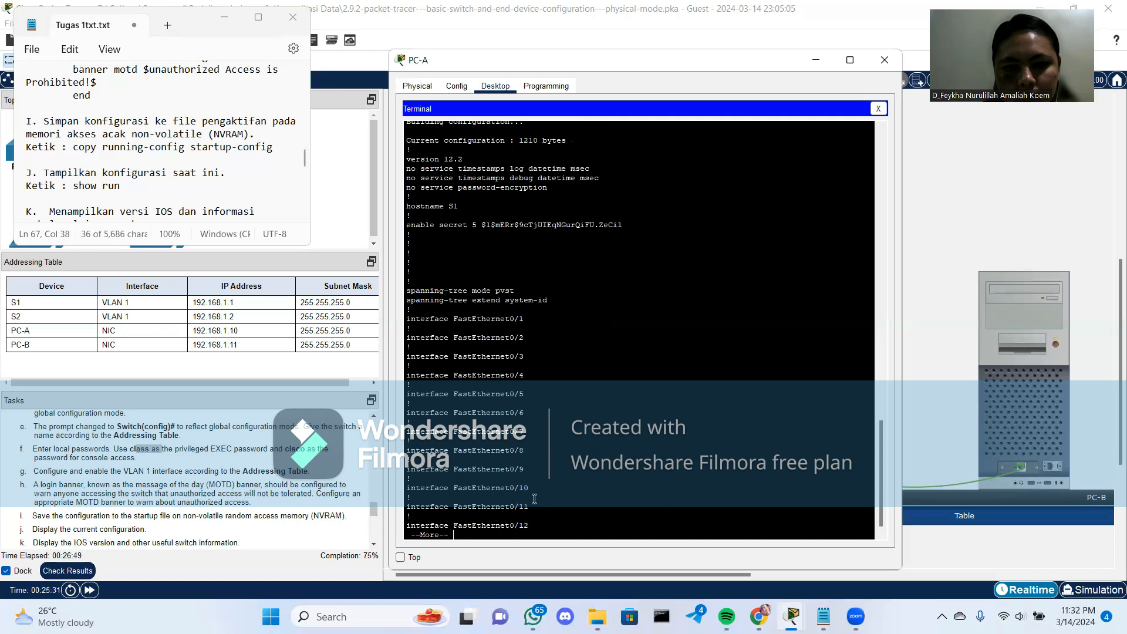
pyautogui.press('Return')
pyautogui.press('Return')
pyautogui.press('Return')
pyautogui.press('Return')
pyautogui.press('Return')
pyautogui.press('Return')
pyautogui.press('Return')
pyautogui.press('Return')
pyautogui.press('Return')
pyautogui.press('Return')
pyautogui.press('Return')
pyautogui.press('Return')
pyautogui.press('Return')
pyautogui.press('Return')
pyautogui.press('Return')
pyautogui.press('Return')
pyautogui.press('Return')
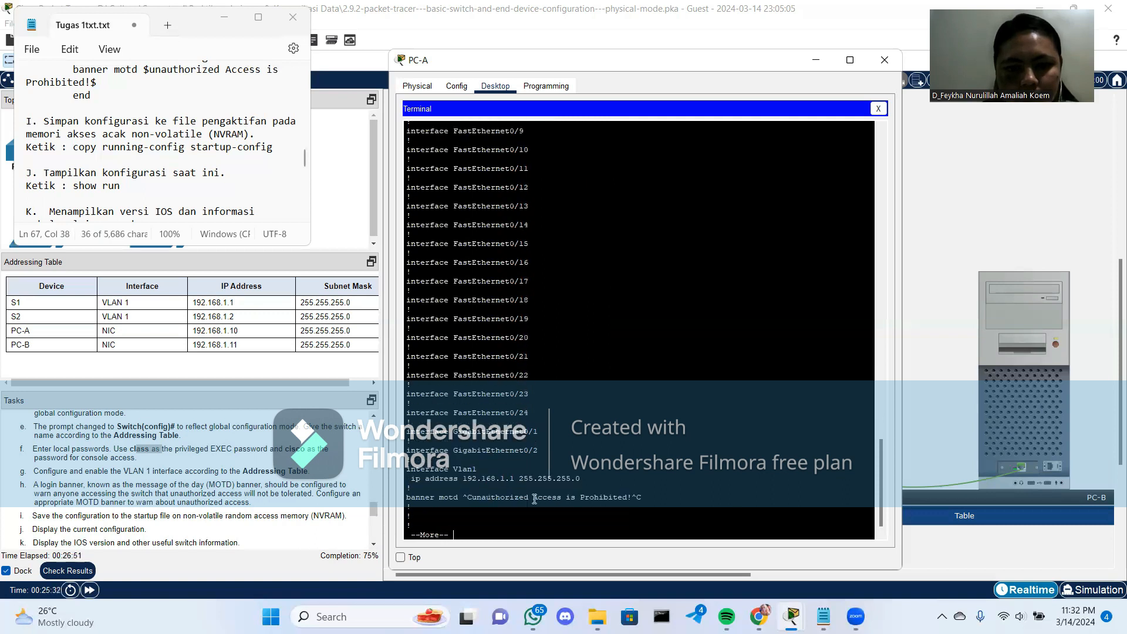
pyautogui.press('Return')
pyautogui.press('Return')
pyautogui.press('Return')
pyautogui.press('Return')
pyautogui.press('Return')
pyautogui.press('Return')
pyautogui.press('Return')
pyautogui.press('Return')
pyautogui.press('Return')
pyautogui.press('Return')
pyautogui.press('Return')
pyautogui.press('Return')
pyautogui.press('Return')
pyautogui.press('Return')
pyautogui.press('Return')
pyautogui.press('Return')
pyautogui.press('Return')
pyautogui.press('Return')
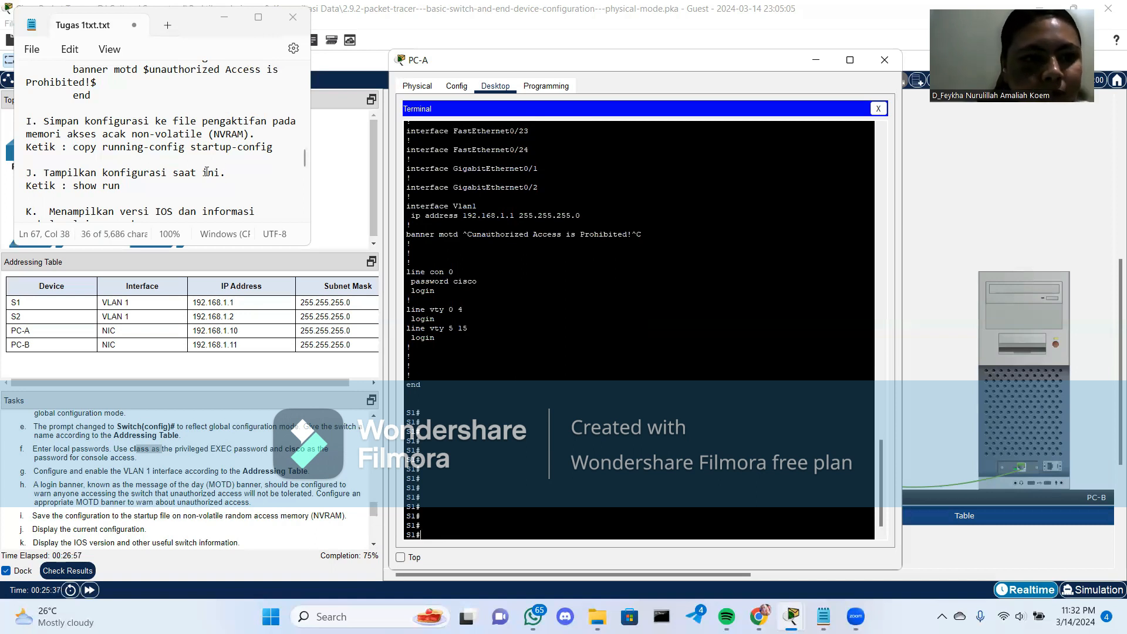
# Review the task items on version and interfaces, then return to PC-A's terminal
pyautogui.scroll(-2, 189, 171)
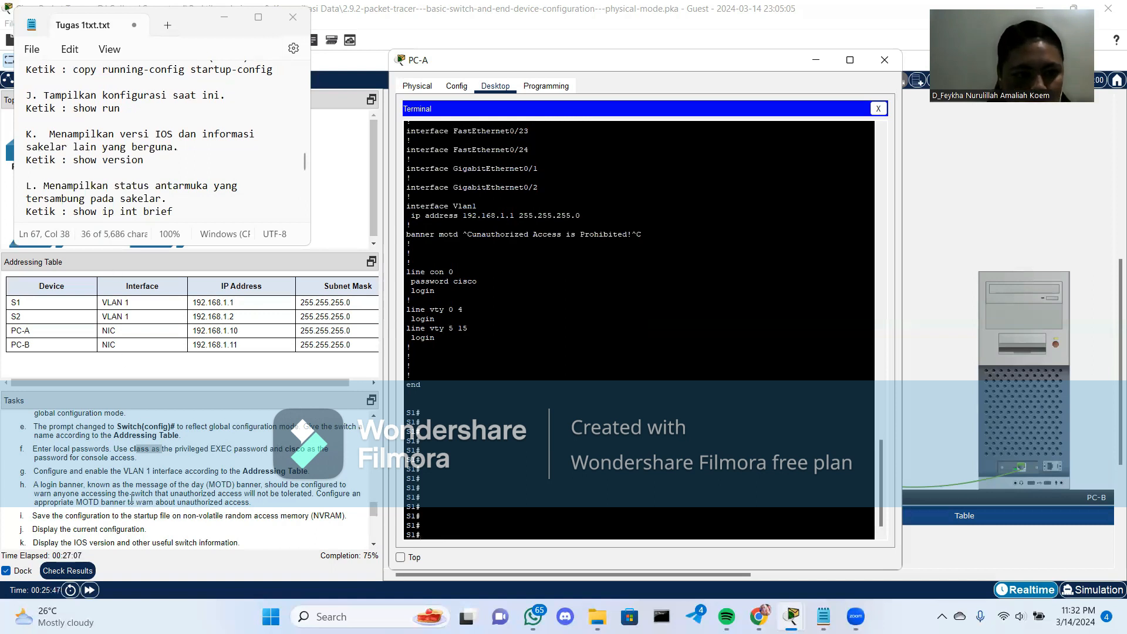
pyautogui.scroll(-1, 131, 515)
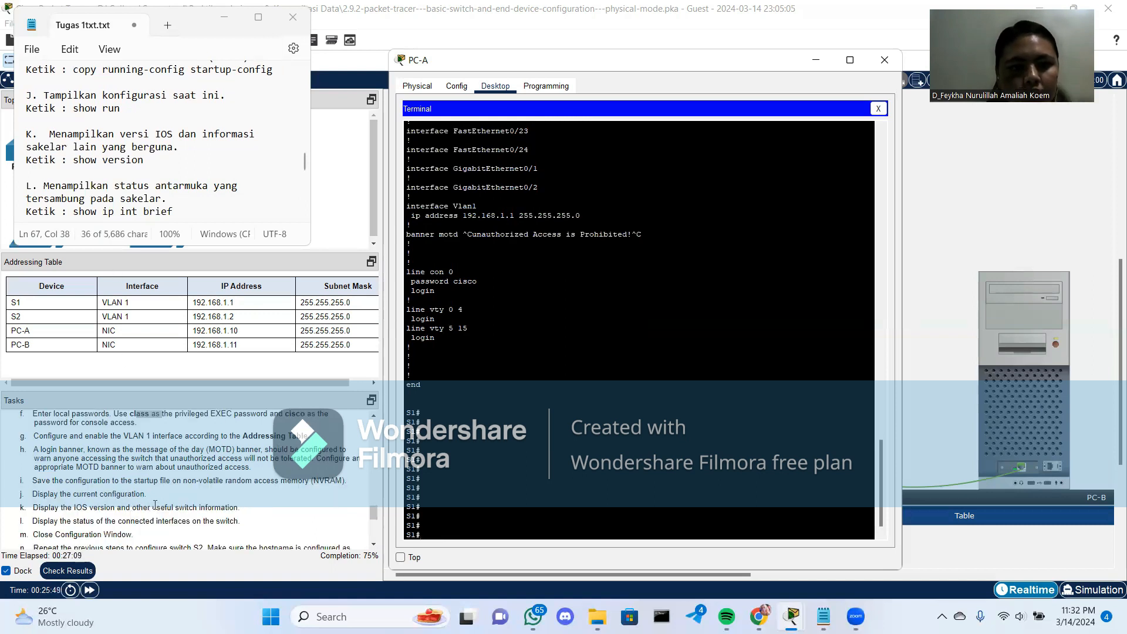
pyautogui.moveTo(156, 507); pyautogui.dragTo(153, 521)
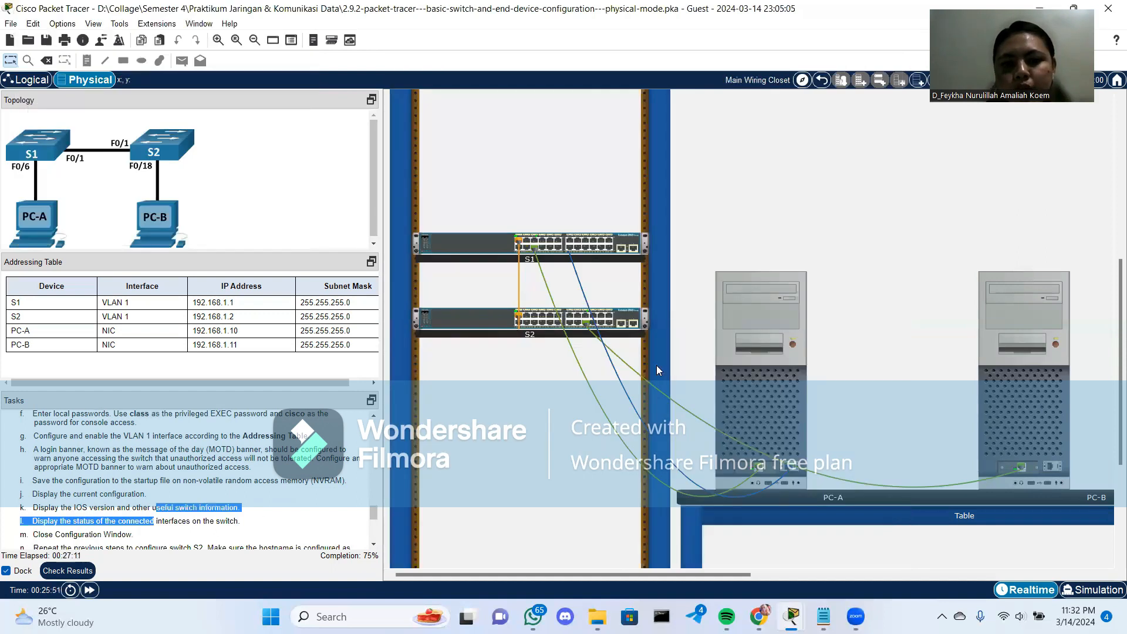
pyautogui.click(757, 316)
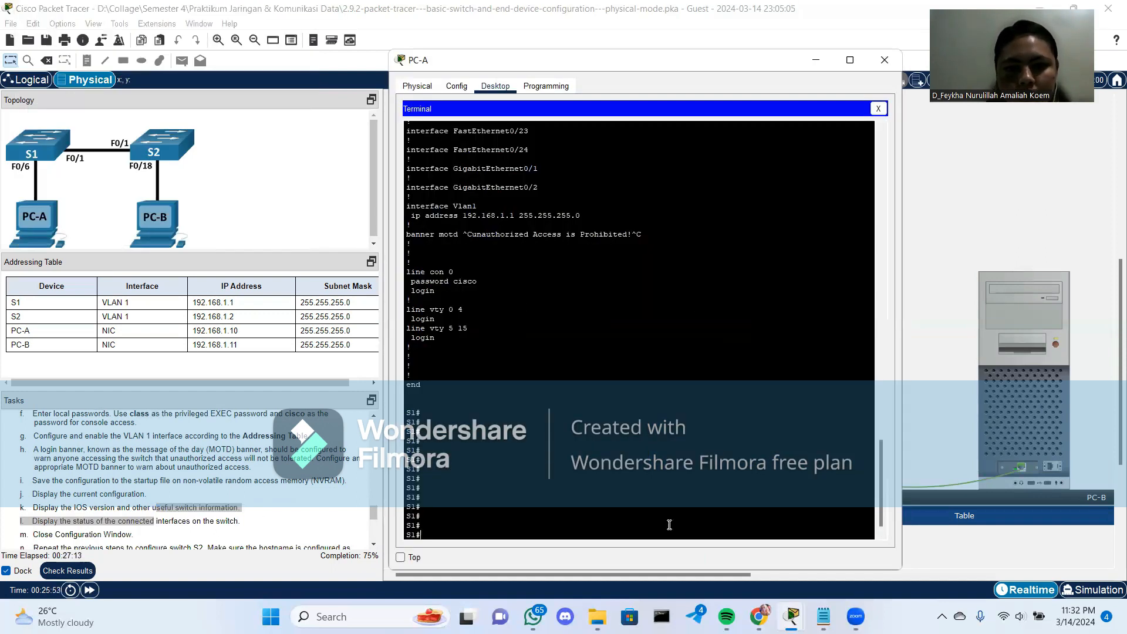
pyautogui.click(824, 617)
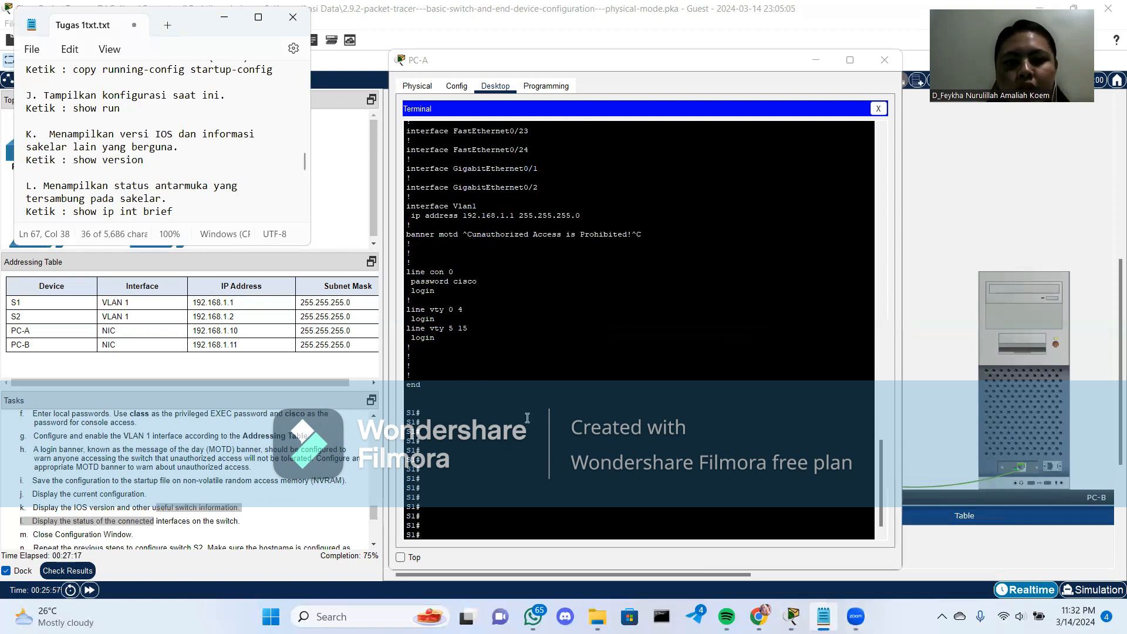
pyautogui.click(508, 523)
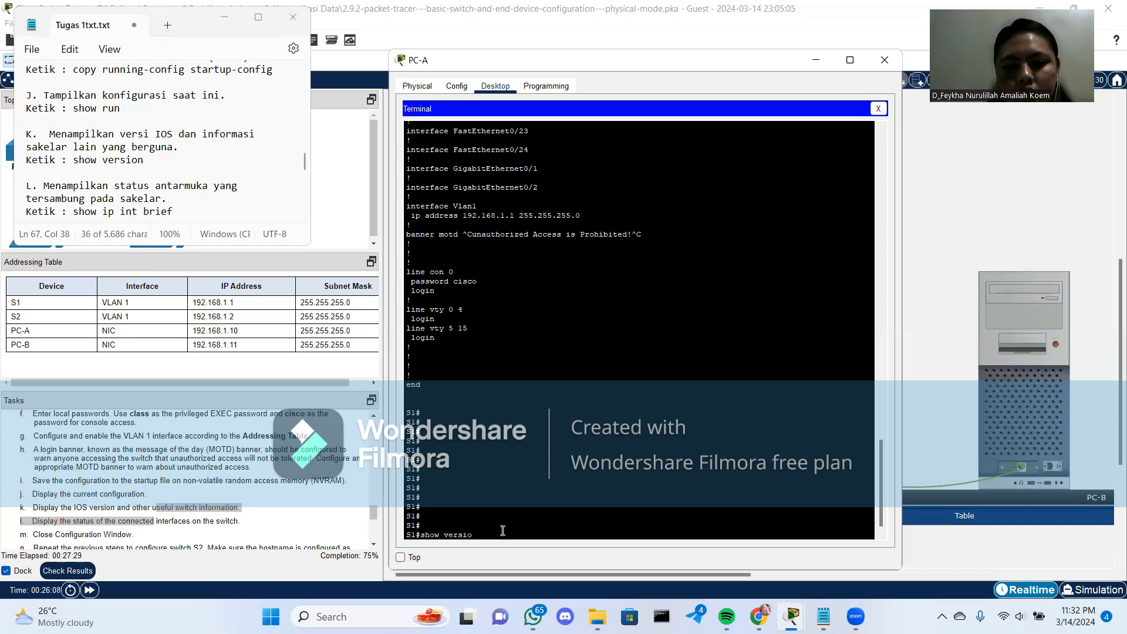
# Run show version on S1 and highlight its 12.2 software version
pyautogui.press('Return')
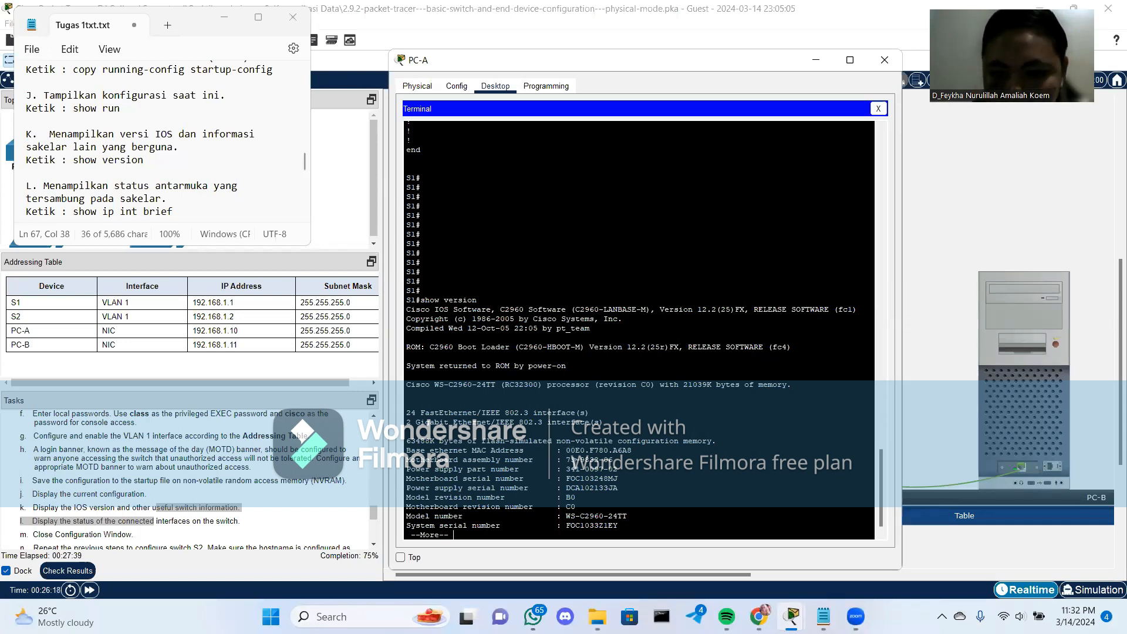
pyautogui.press('Return')
pyautogui.press('Return')
pyautogui.press('Return')
pyautogui.press('Return')
pyautogui.press('Return')
pyautogui.press('Return')
pyautogui.press('Return')
pyautogui.press('Return')
pyautogui.press('Return')
pyautogui.press('Return')
pyautogui.press('Return')
pyautogui.press('Return')
pyautogui.press('Return')
pyautogui.press('Return')
pyautogui.press('Return')
pyautogui.press('Return')
pyautogui.press('Return')
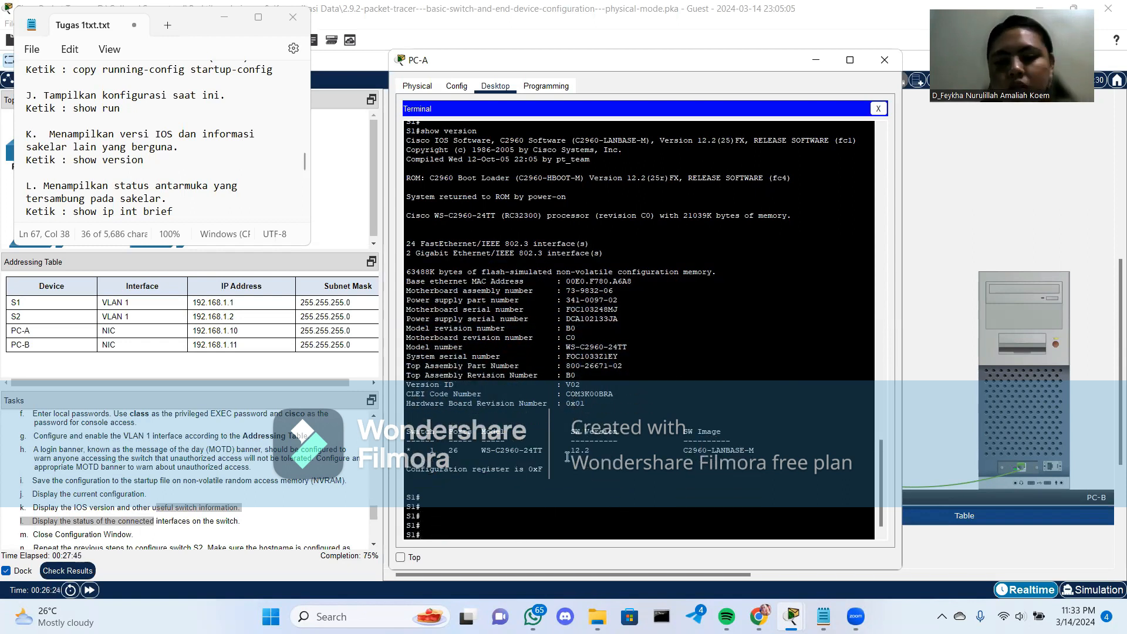
pyautogui.moveTo(569, 451); pyautogui.dragTo(592, 454)
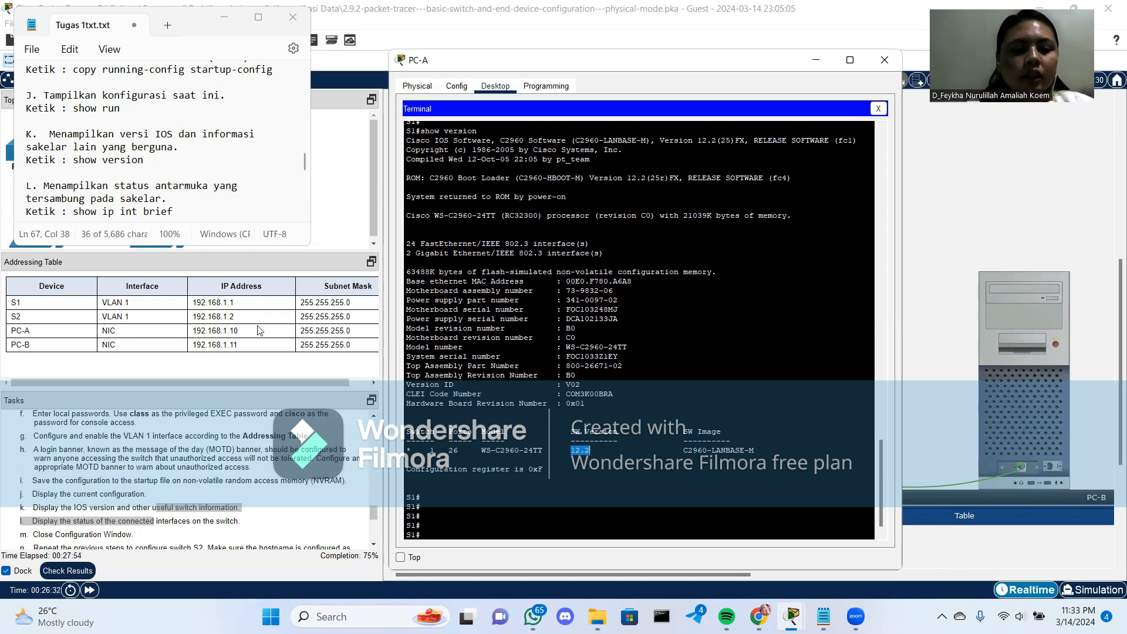
pyautogui.scroll(-2, 256, 504)
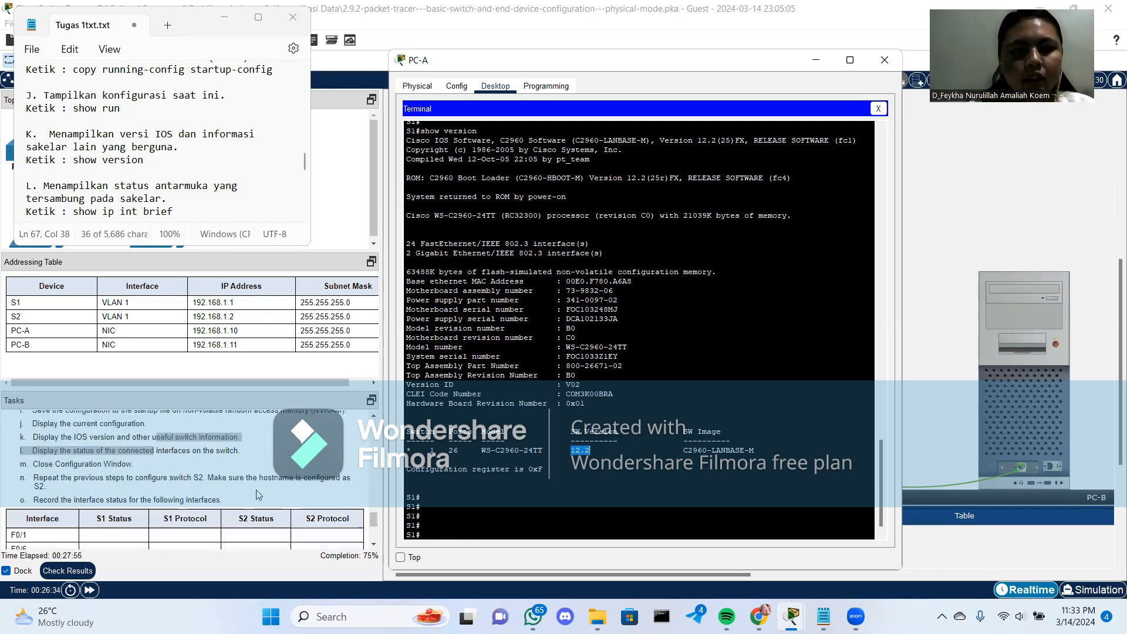
pyautogui.click(133, 461)
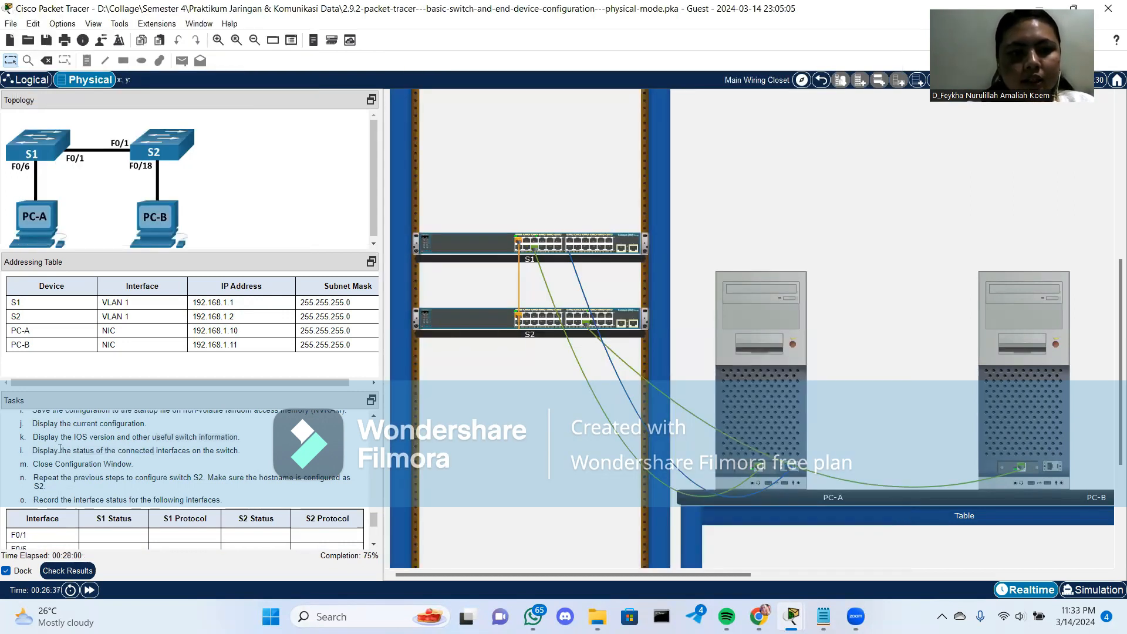
pyautogui.moveTo(60, 451); pyautogui.dragTo(245, 453)
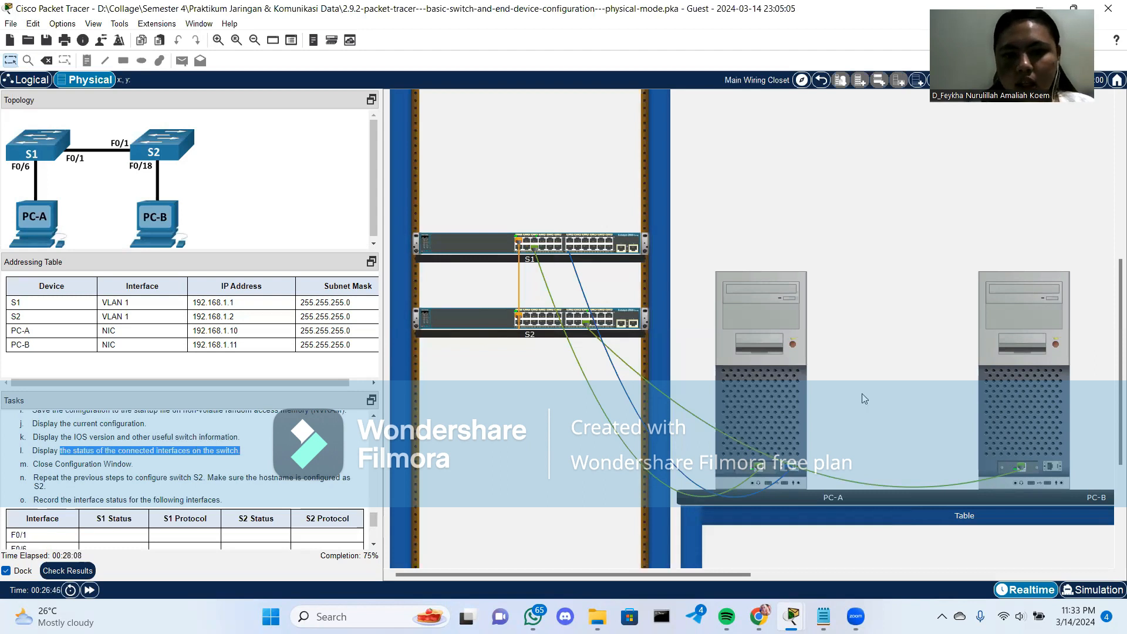
pyautogui.click(777, 341)
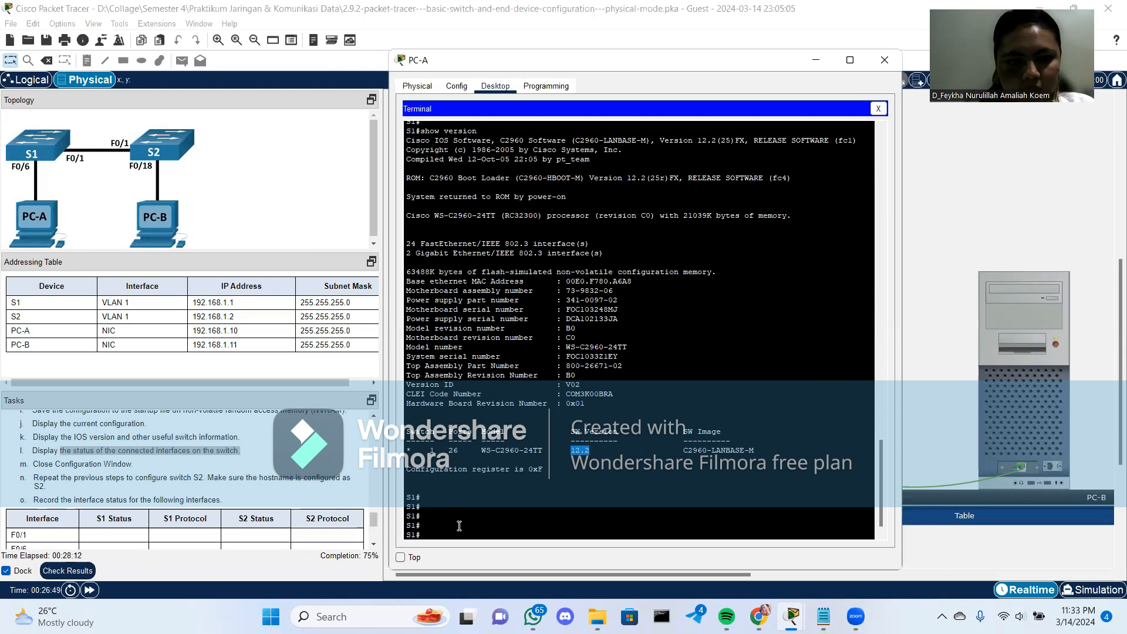
pyautogui.click(824, 617)
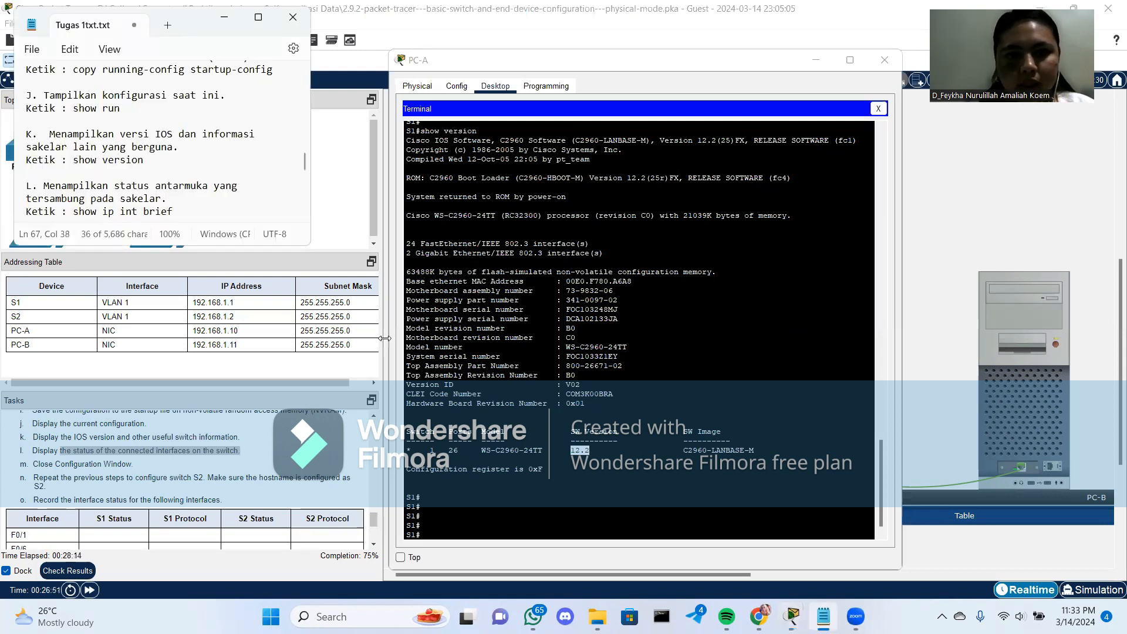
# Run show ip int brief on S1 and highlight the up FastEthernet0/1 and FastEthernet0/6 rows
pyautogui.click(461, 529)
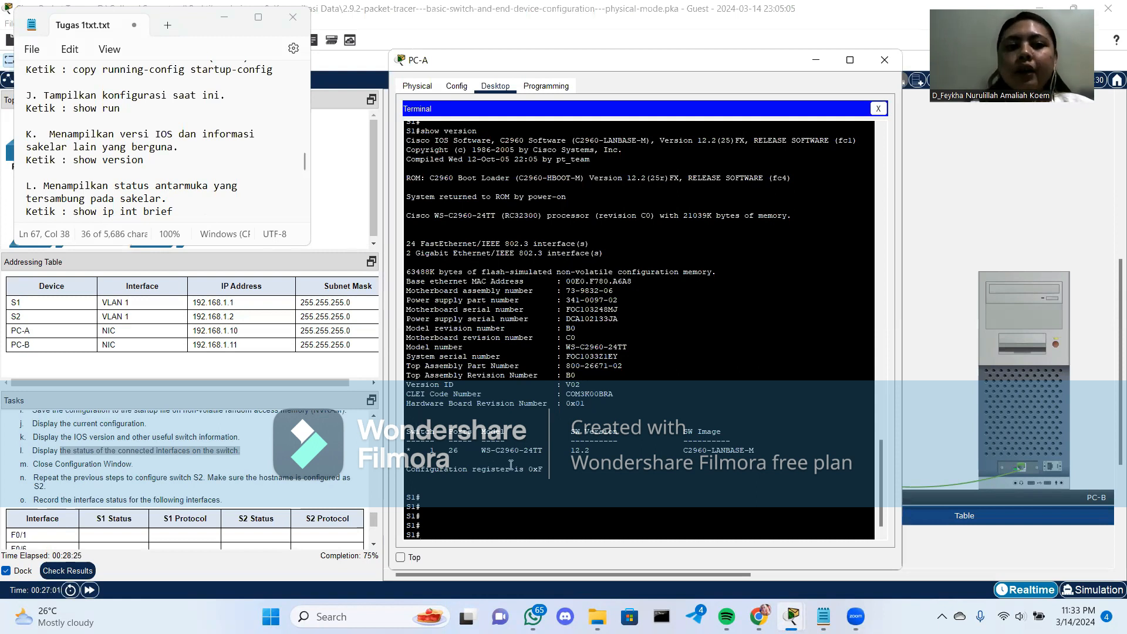
pyautogui.write('show')
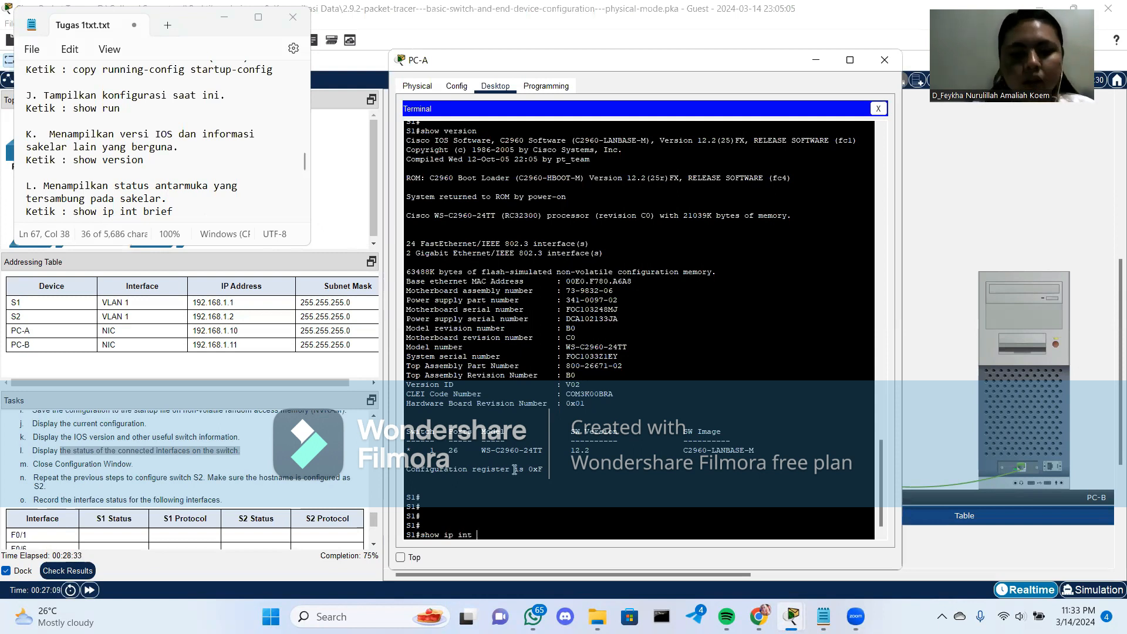
pyautogui.write('ip int brief')
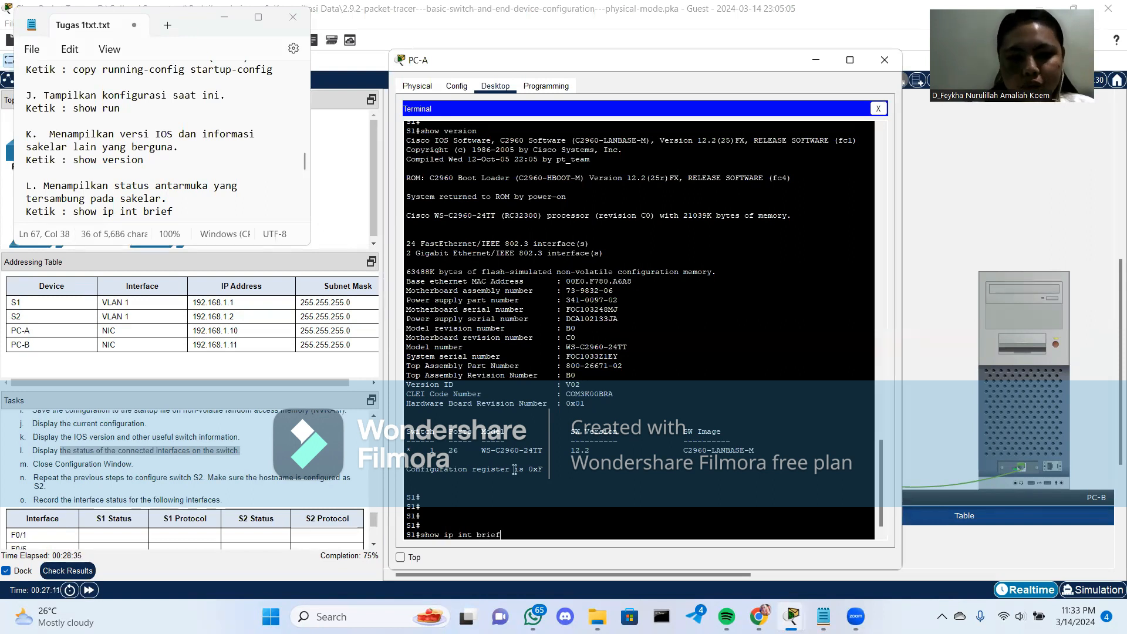
pyautogui.press('Return')
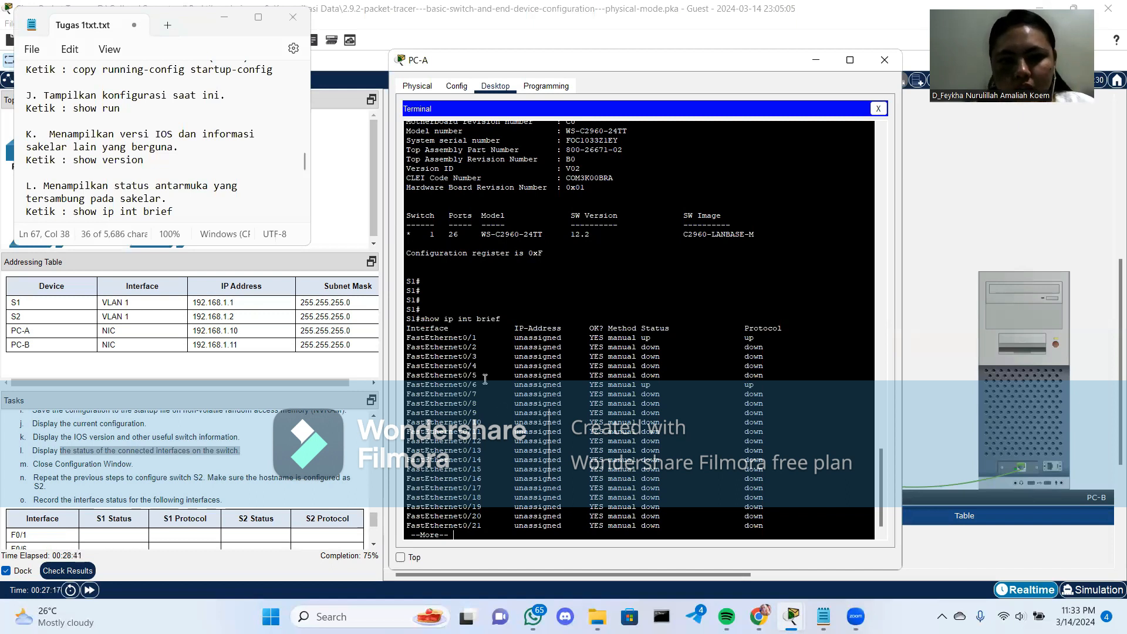
pyautogui.moveTo(430, 339); pyautogui.dragTo(663, 333)
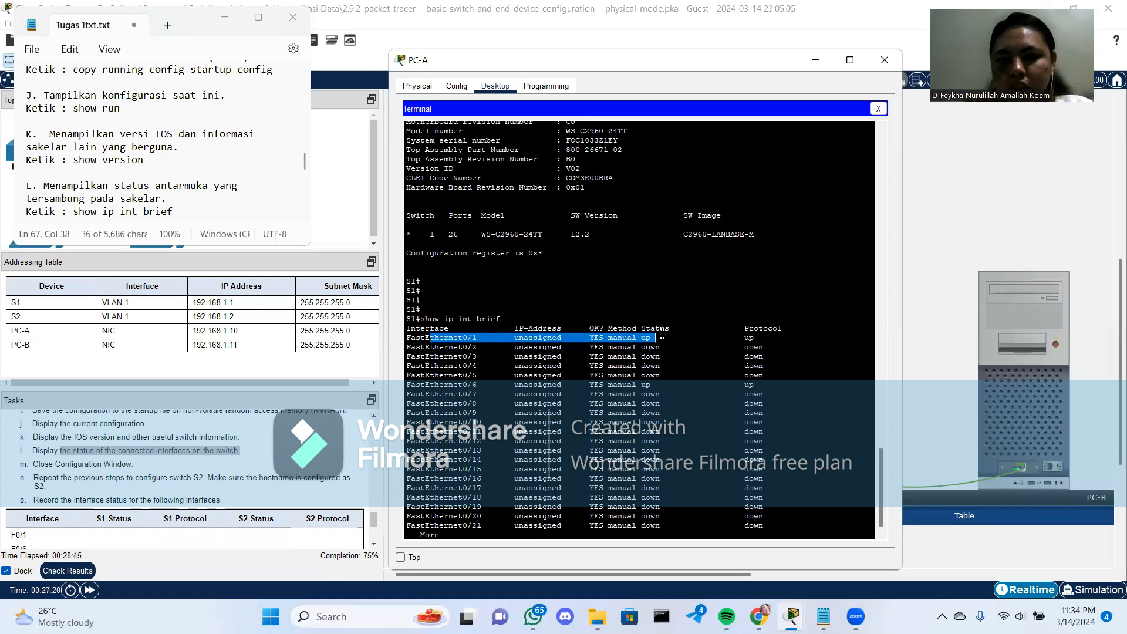
pyautogui.moveTo(741, 337); pyautogui.dragTo(775, 336)
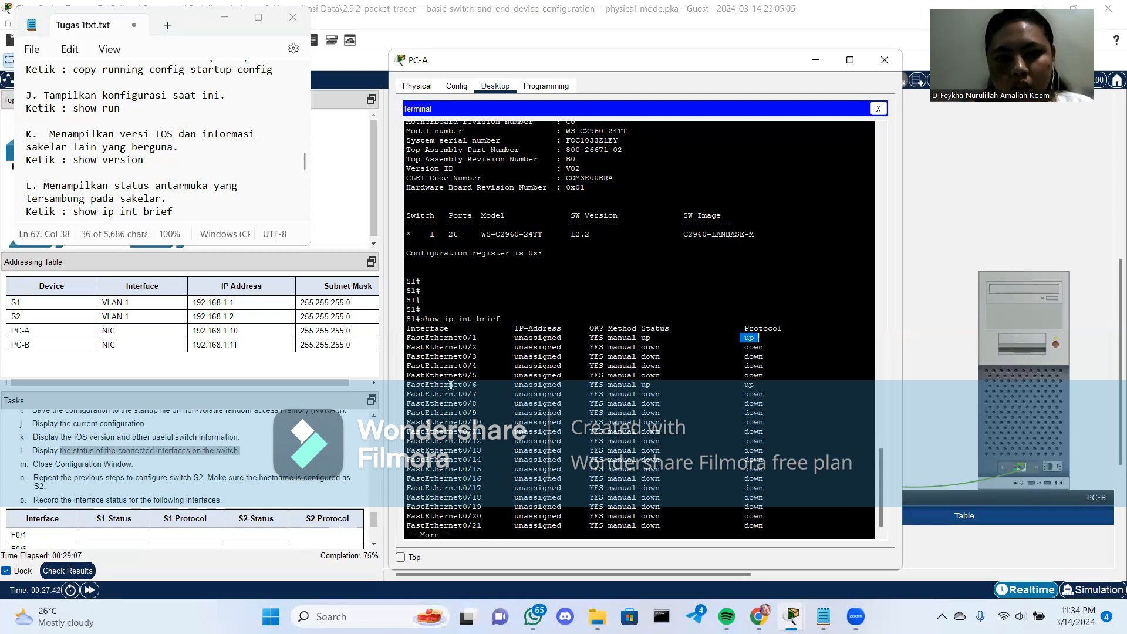
pyautogui.moveTo(459, 386); pyautogui.dragTo(770, 383)
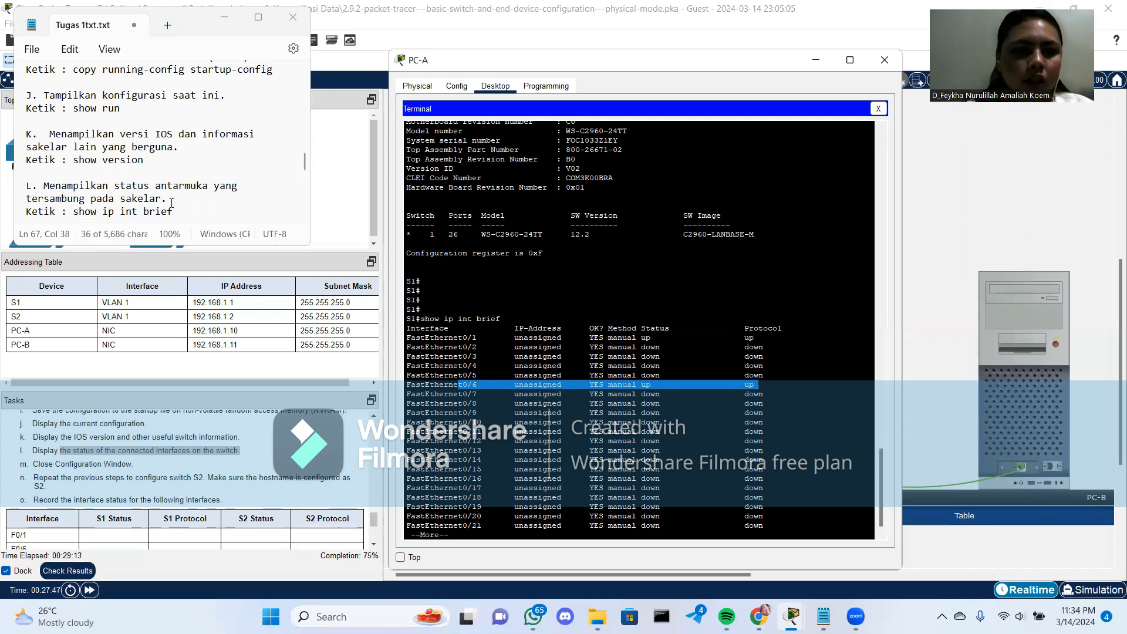
pyautogui.scroll(-1, 175, 200)
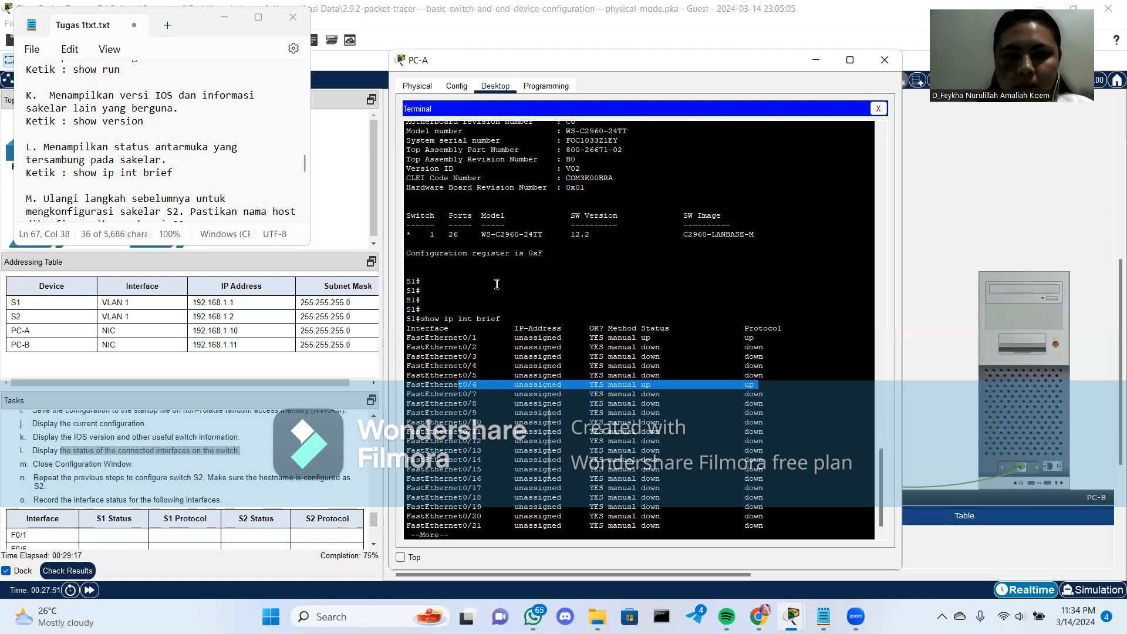
pyautogui.scroll(-3, 97, 186)
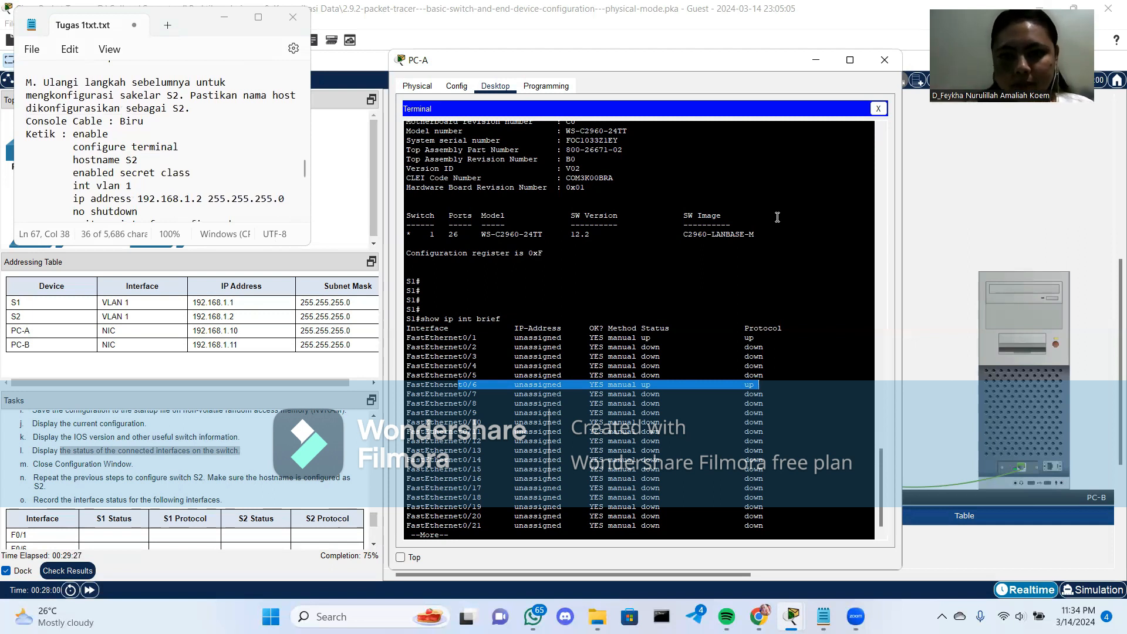
# Close PC-A's terminal and pick up the light blue console cable
pyautogui.click(887, 61)
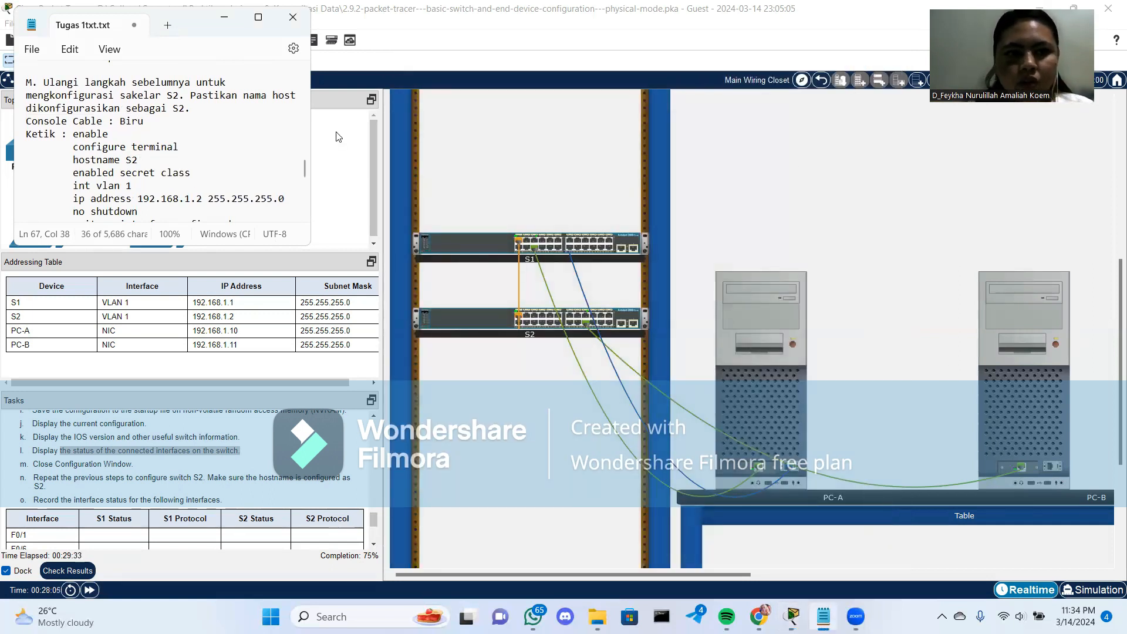
pyautogui.scroll(6, 722, 269)
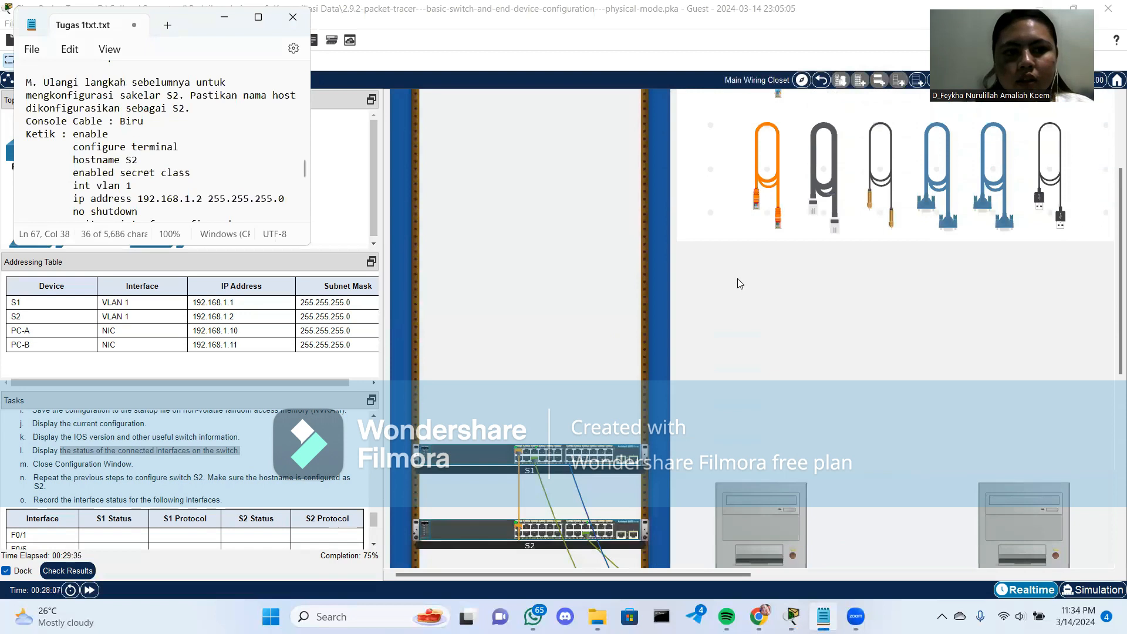
pyautogui.scroll(4, 740, 284)
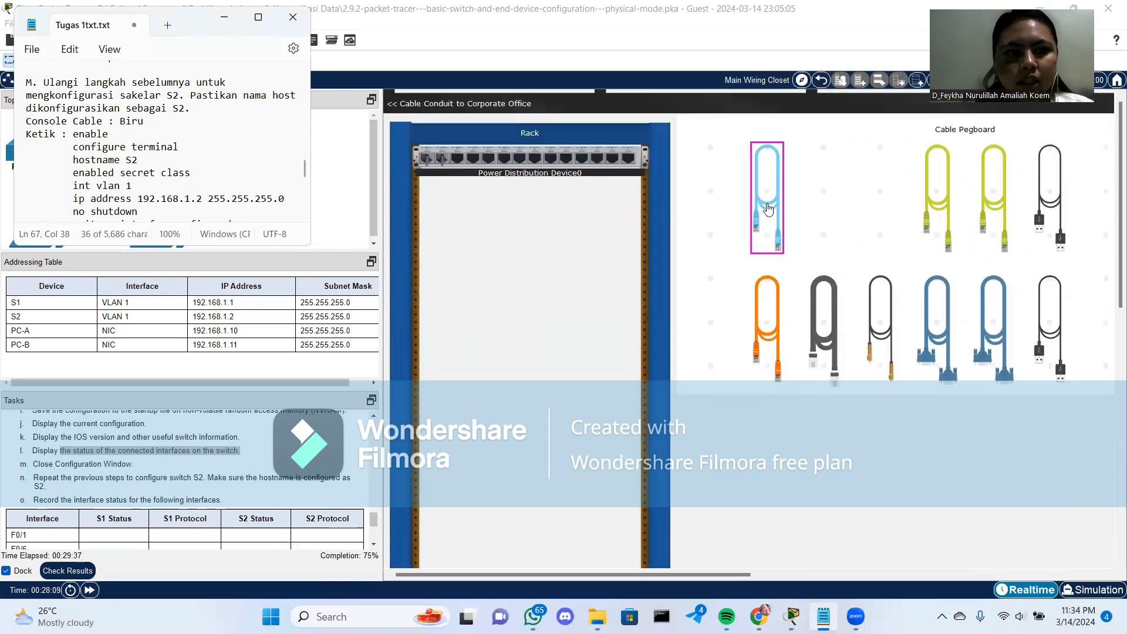
pyautogui.click(768, 209)
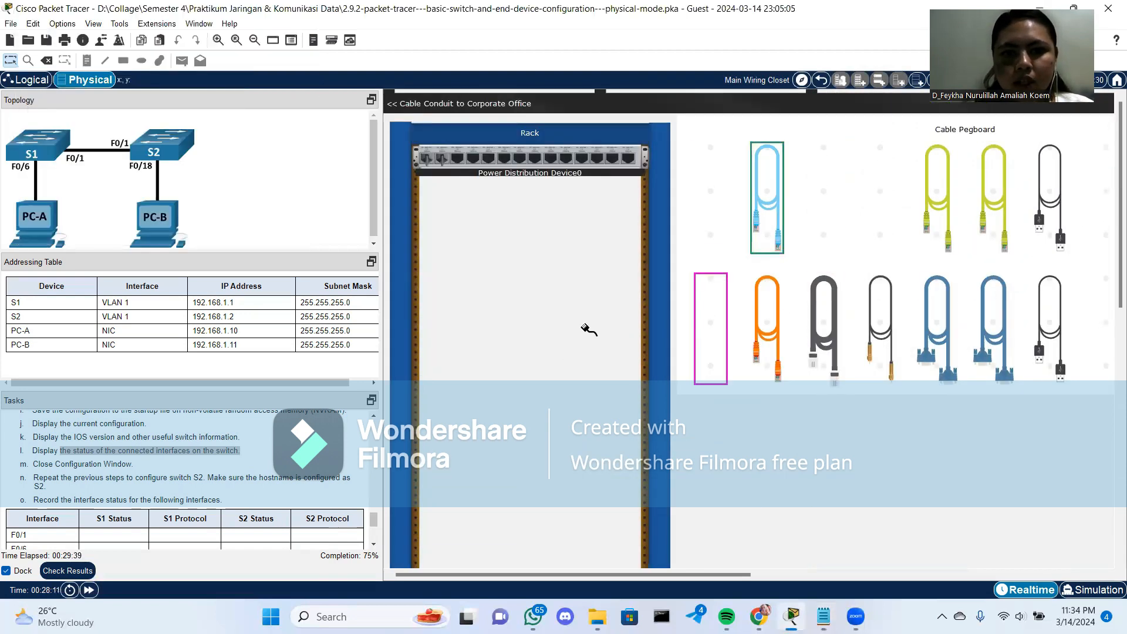
pyautogui.scroll(-2, 644, 333)
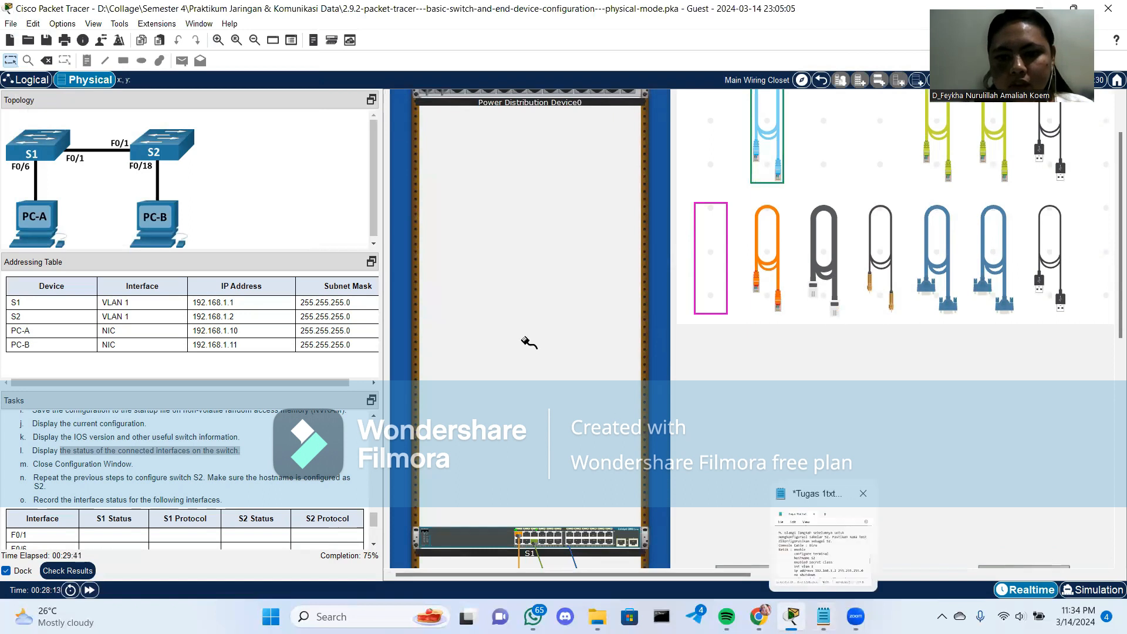
pyautogui.scroll(-1, 536, 343)
pyautogui.scroll(-6, 538, 344)
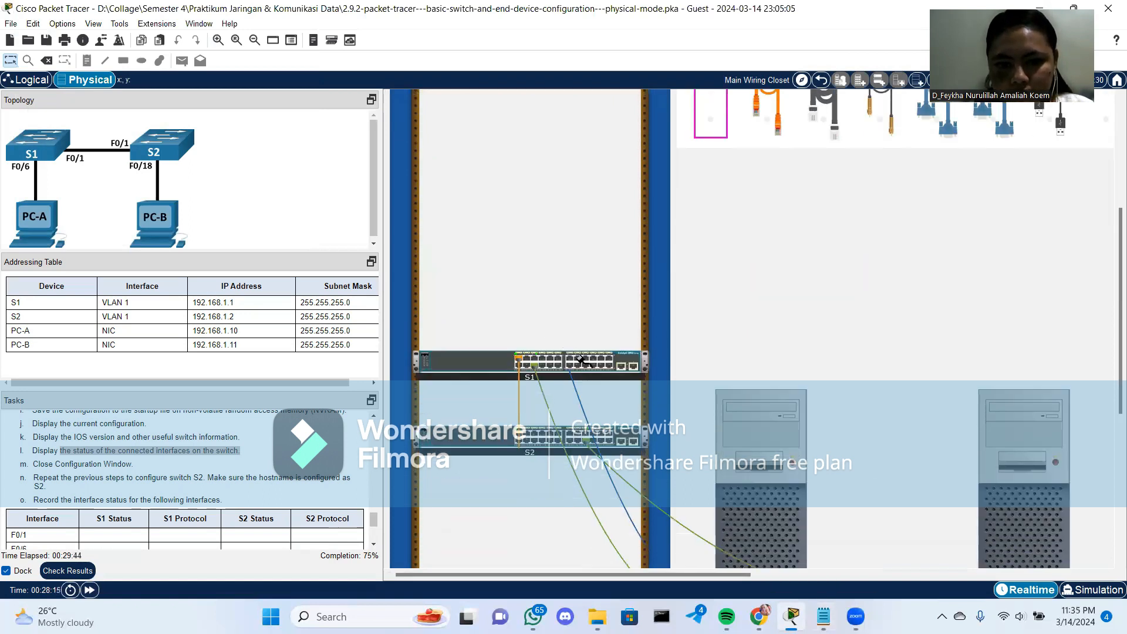
# Connect the console cable from S2's rear console port to PC-B
pyautogui.rightClick(625, 374)
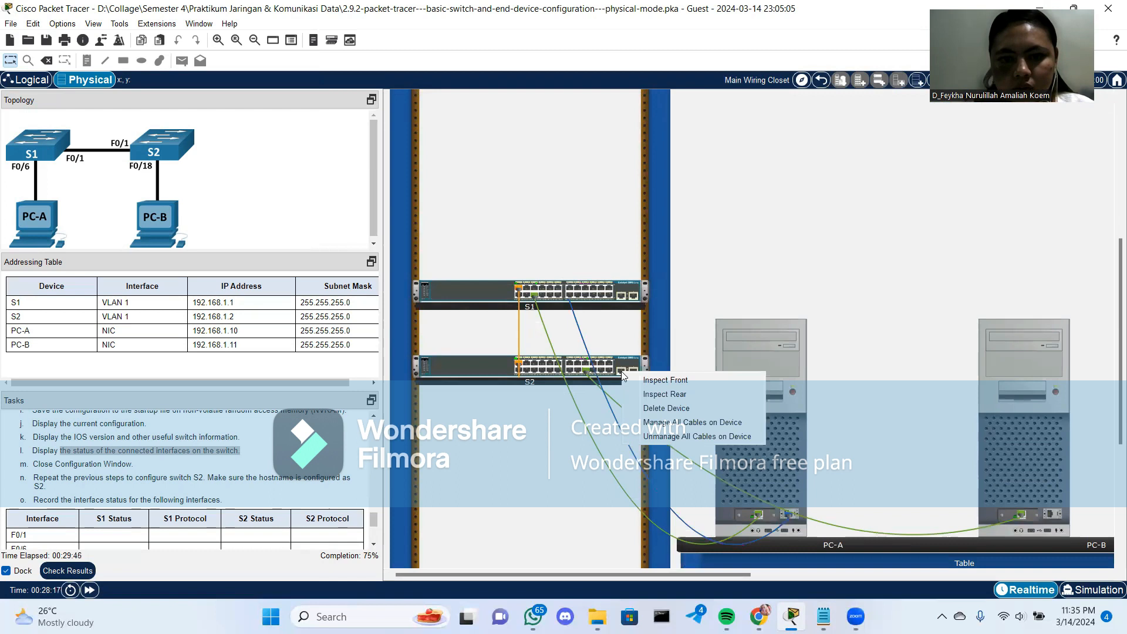
pyautogui.click(655, 395)
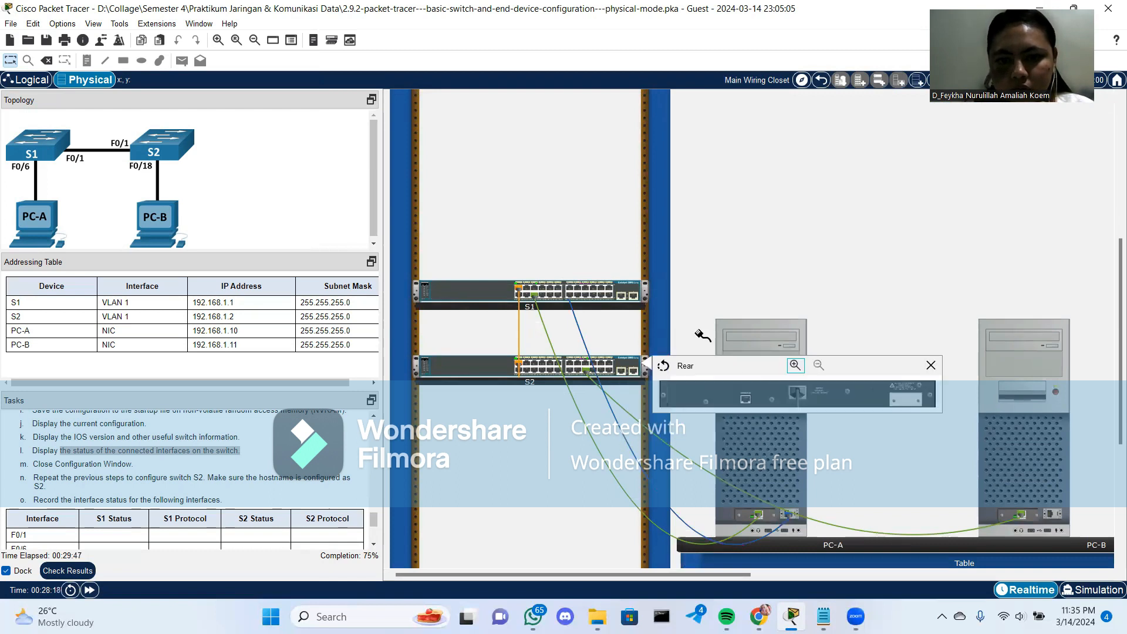
pyautogui.click(745, 400)
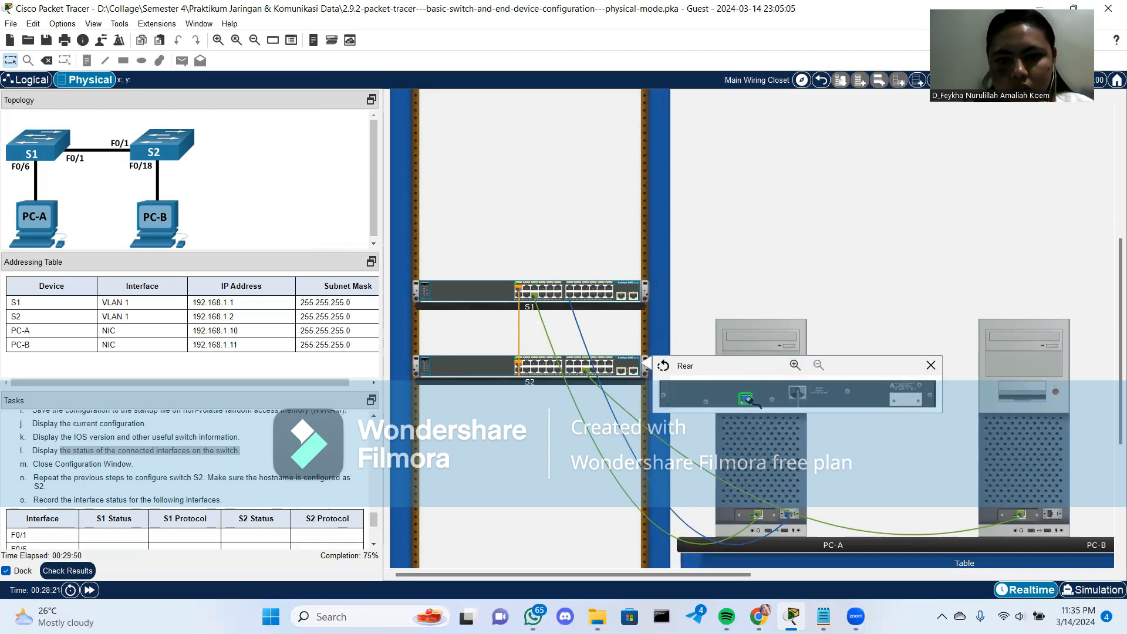
pyautogui.click(746, 399)
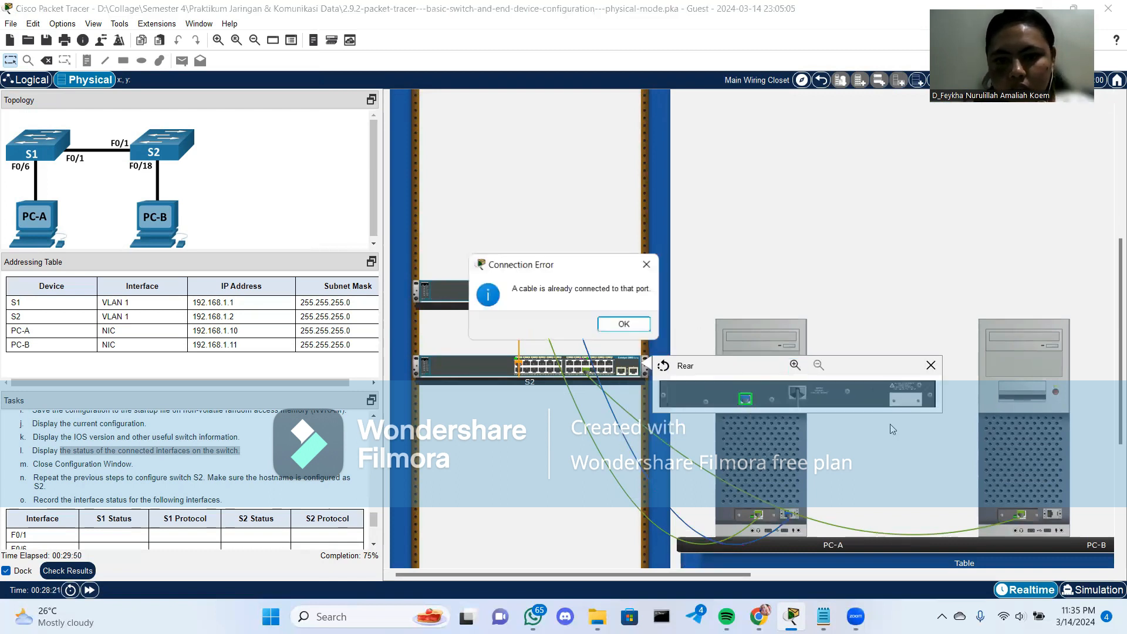
pyautogui.click(640, 327)
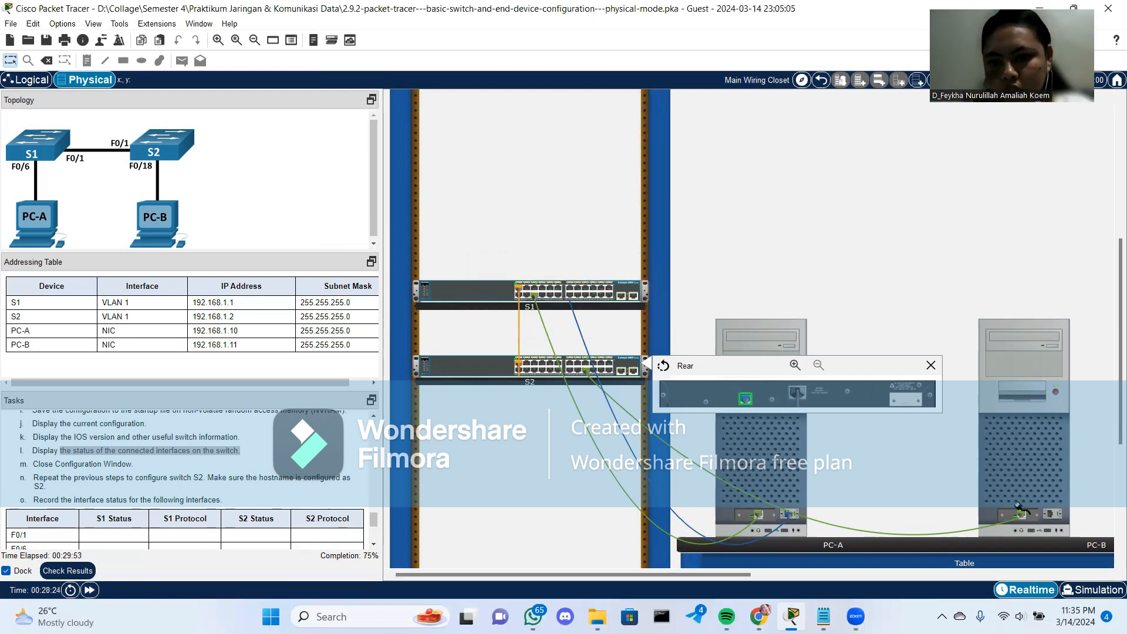
pyautogui.click(1052, 516)
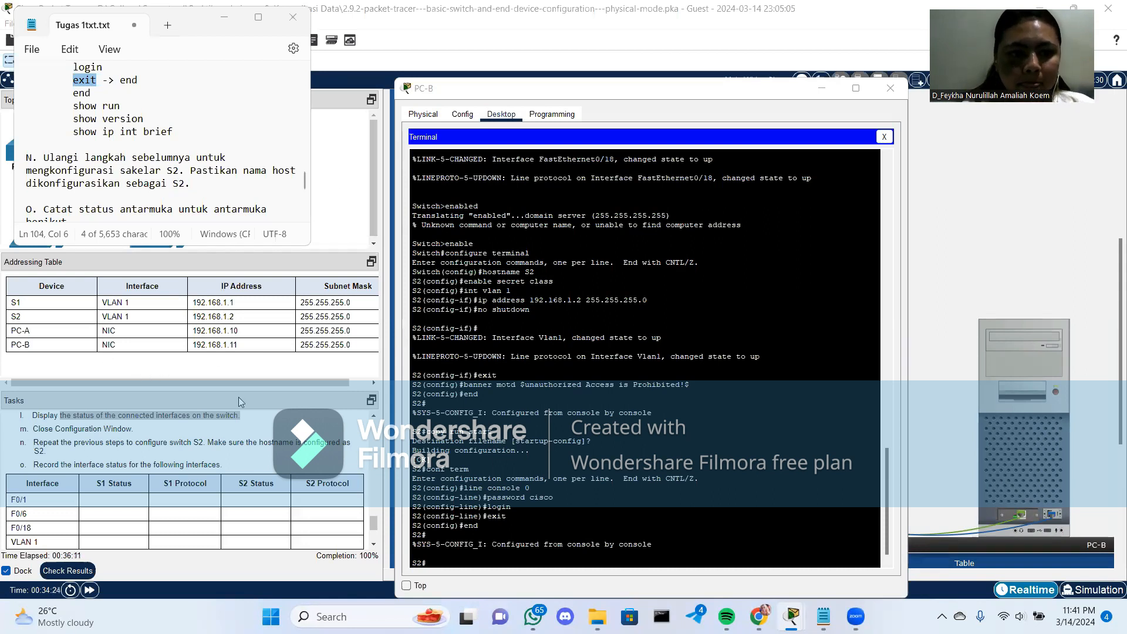
# Make PC-B's terminal active at S2's S2# prompt
pyautogui.scroll(3, 207, 458)
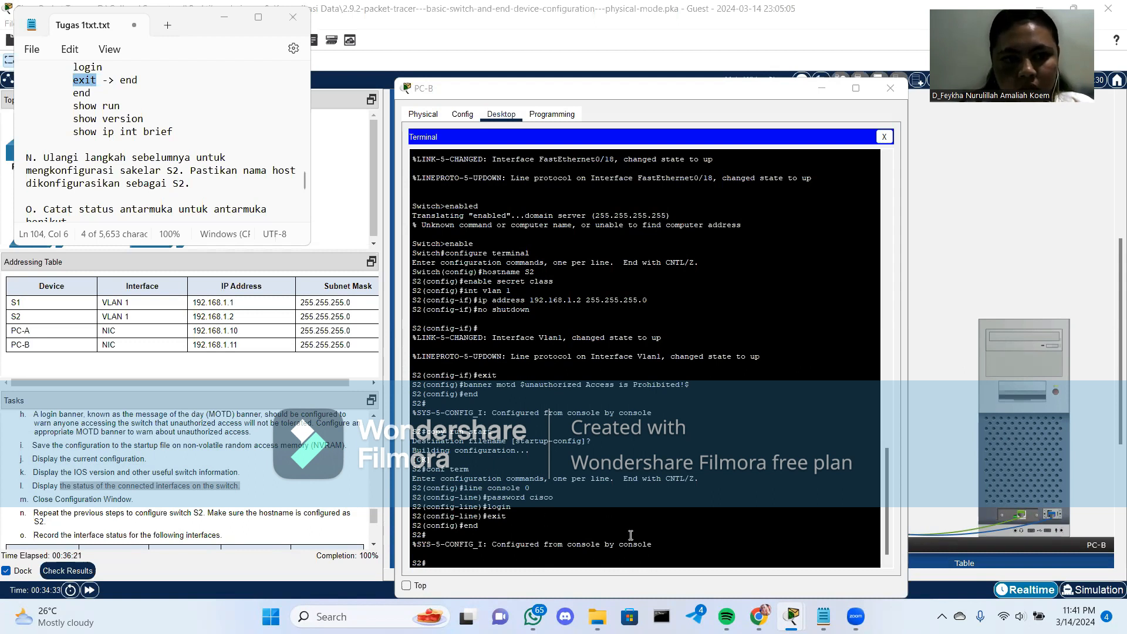
pyautogui.click(613, 552)
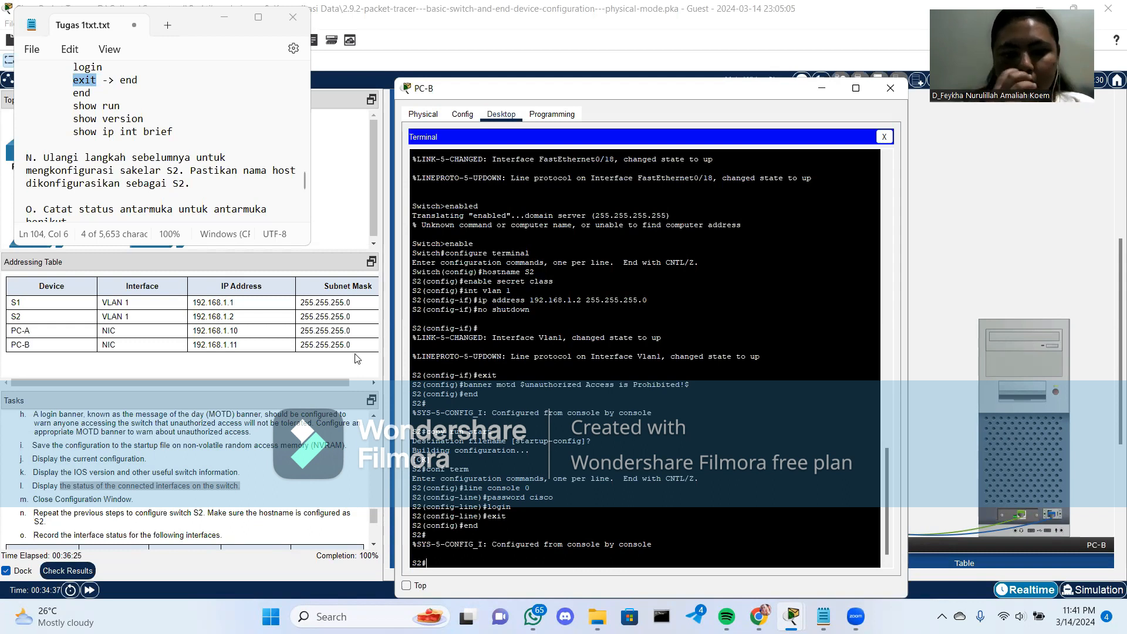
# Run show run on S2 and page through to the Vlan1, console line and end
pyautogui.write('show run')
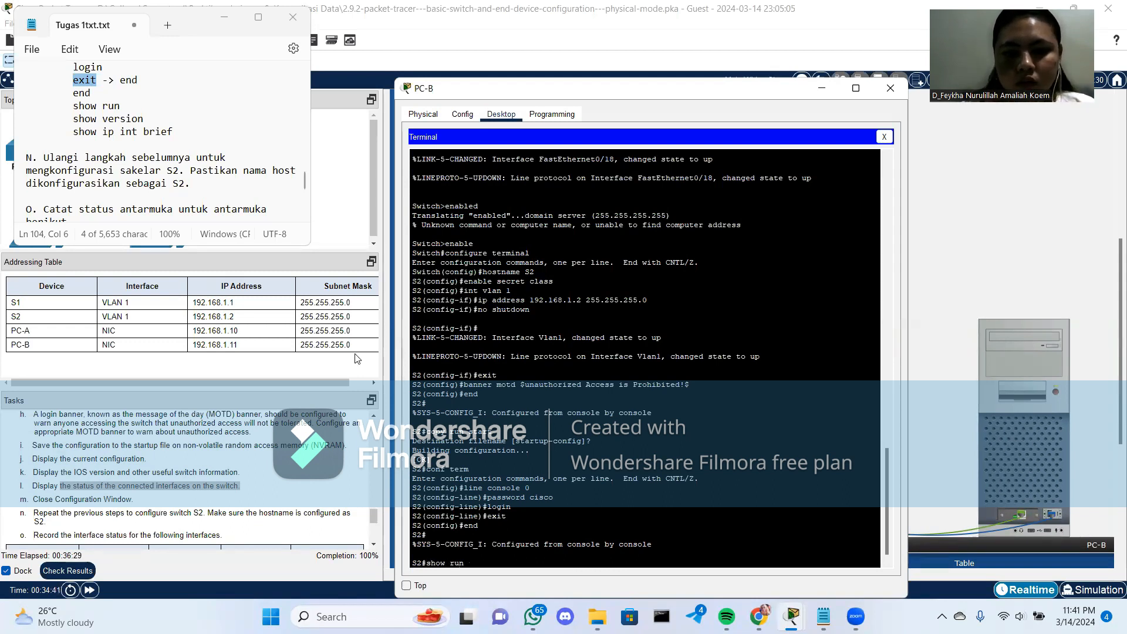
pyautogui.press('Return')
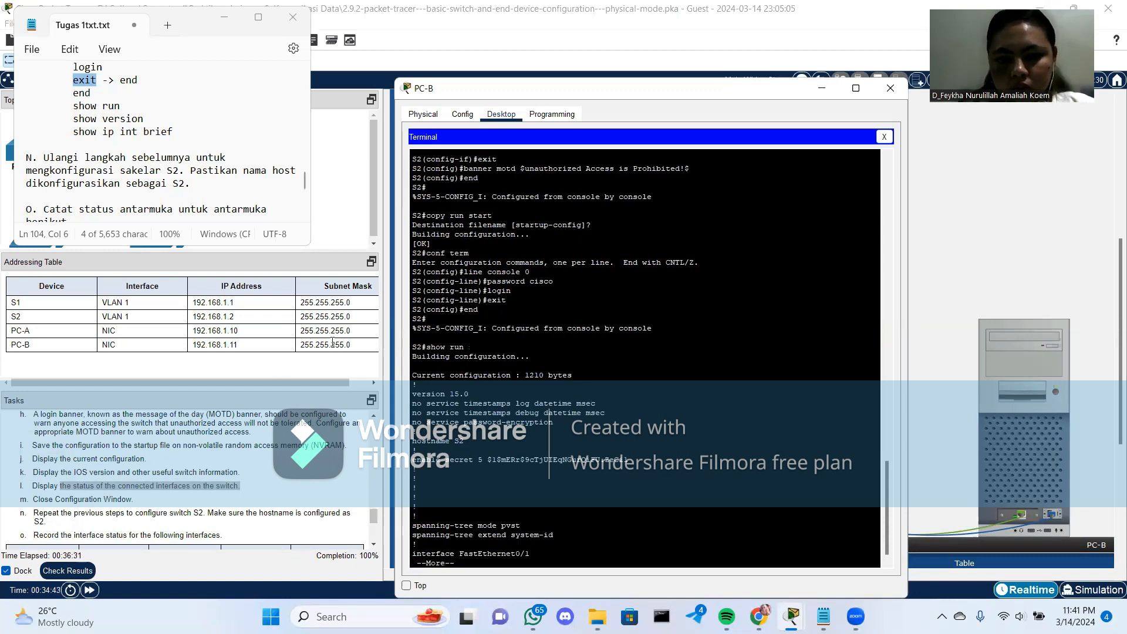
pyautogui.press('Return')
pyautogui.press('Return')
pyautogui.press('Return')
pyautogui.press('Return')
pyautogui.press('Return')
pyautogui.press('Return')
pyautogui.press('Return')
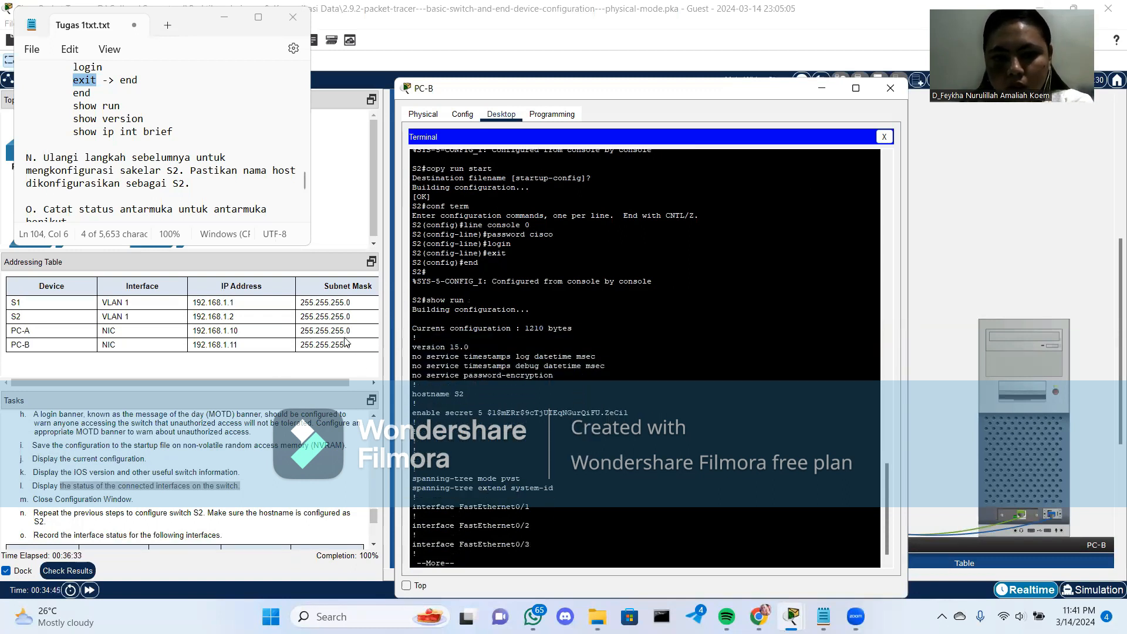
pyautogui.press('Return')
pyautogui.press('Return')
pyautogui.press('Return')
pyautogui.press('Return')
pyautogui.press('Return')
pyautogui.press('Return')
pyautogui.press('Return')
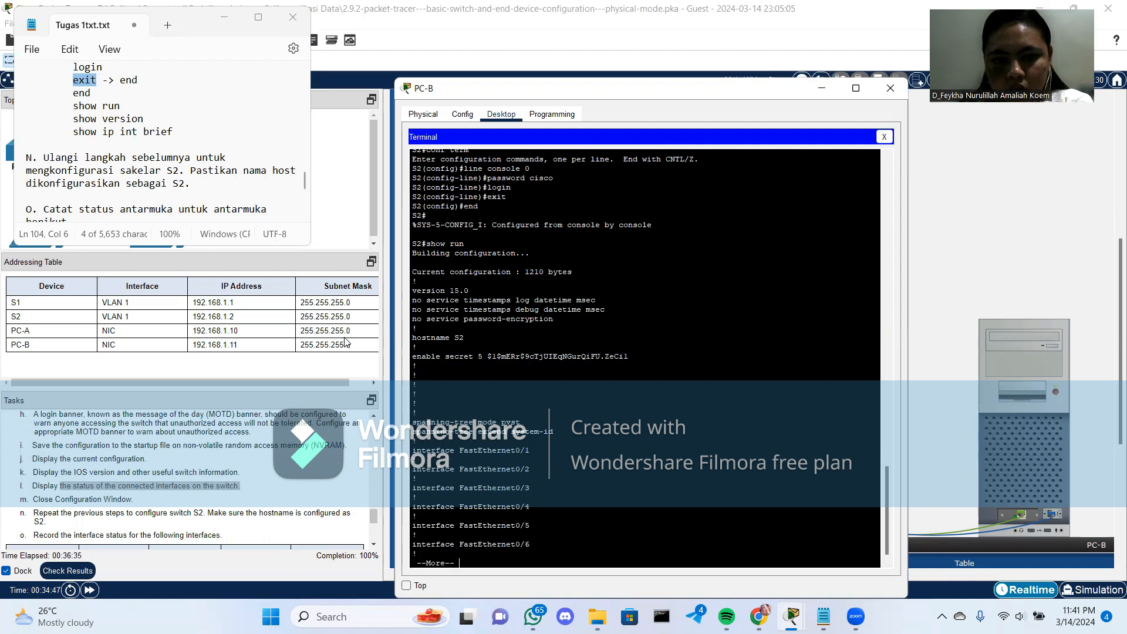
pyautogui.press('Return')
pyautogui.press('Return')
pyautogui.press('Return')
pyautogui.press('Return')
pyautogui.press('Return')
pyautogui.press('Return')
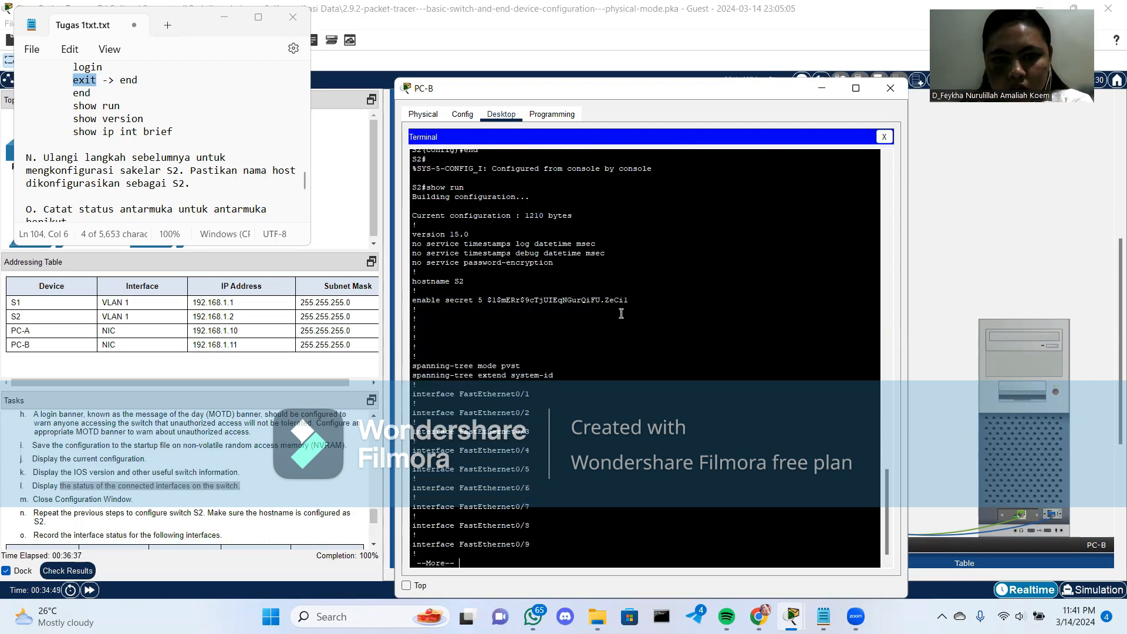
pyautogui.press('Return')
pyautogui.press('Return')
pyautogui.press('Return')
pyautogui.press('Return')
pyautogui.press('Return')
pyautogui.press('Return')
pyautogui.press('Return')
pyautogui.press('Return')
pyautogui.press('Return')
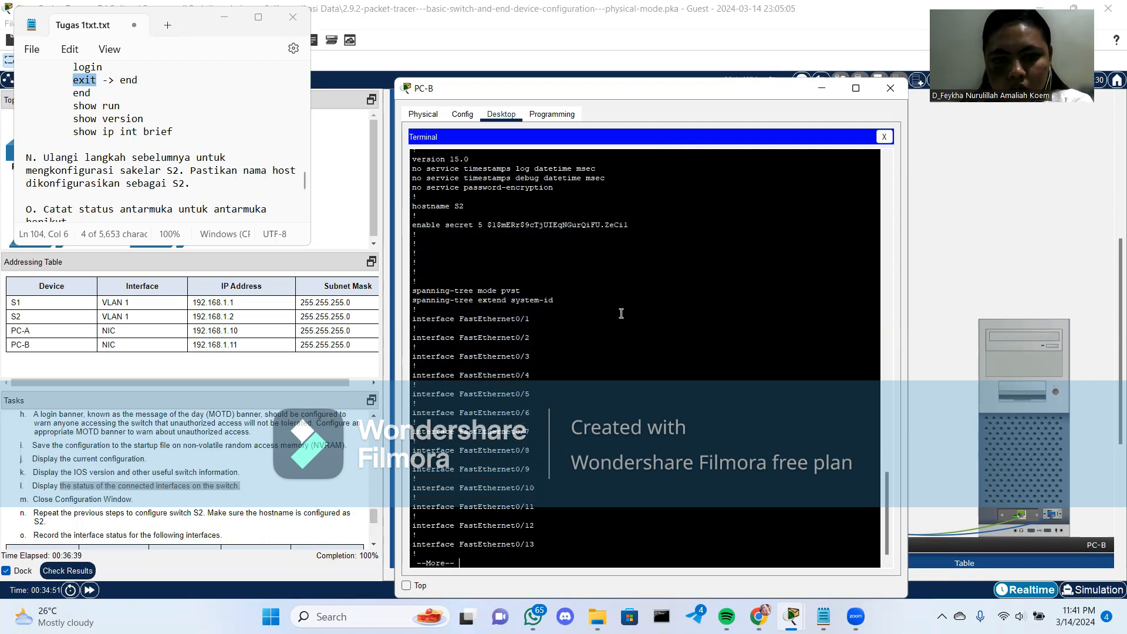
pyautogui.press('Return')
pyautogui.press('Return')
pyautogui.press('Return')
pyautogui.press('Return')
pyautogui.press('Return')
pyautogui.press('Return')
pyautogui.press('Return')
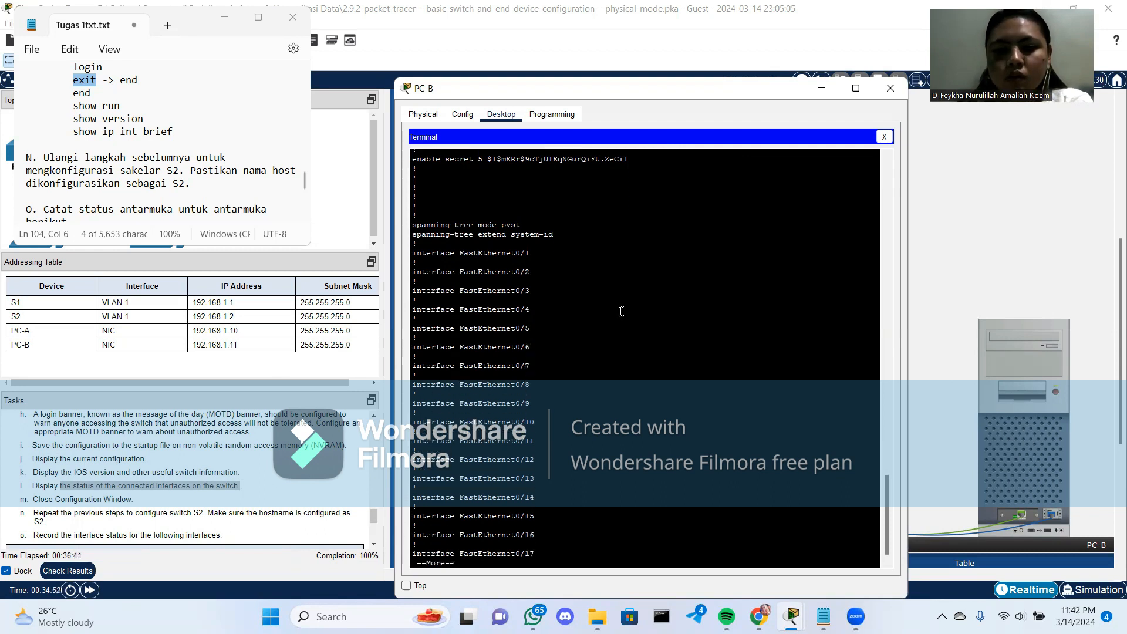
pyautogui.press('Return')
pyautogui.press('Return')
pyautogui.press('Return')
pyautogui.press('Return')
pyautogui.press('Return')
pyautogui.press('Return')
pyautogui.press('Return')
pyautogui.press('Return')
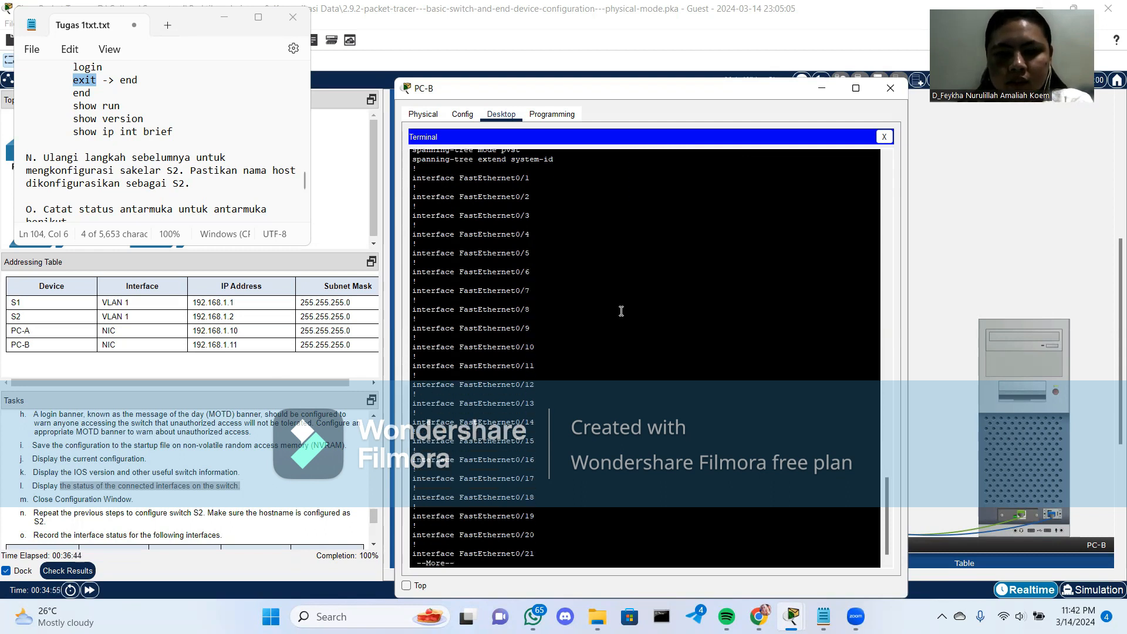
pyautogui.press('Return')
pyautogui.press('Return')
pyautogui.press('Return')
pyautogui.press('Return')
pyautogui.press('Return')
pyautogui.press('Return')
pyautogui.press('Return')
pyautogui.press('Return')
pyautogui.press('Return')
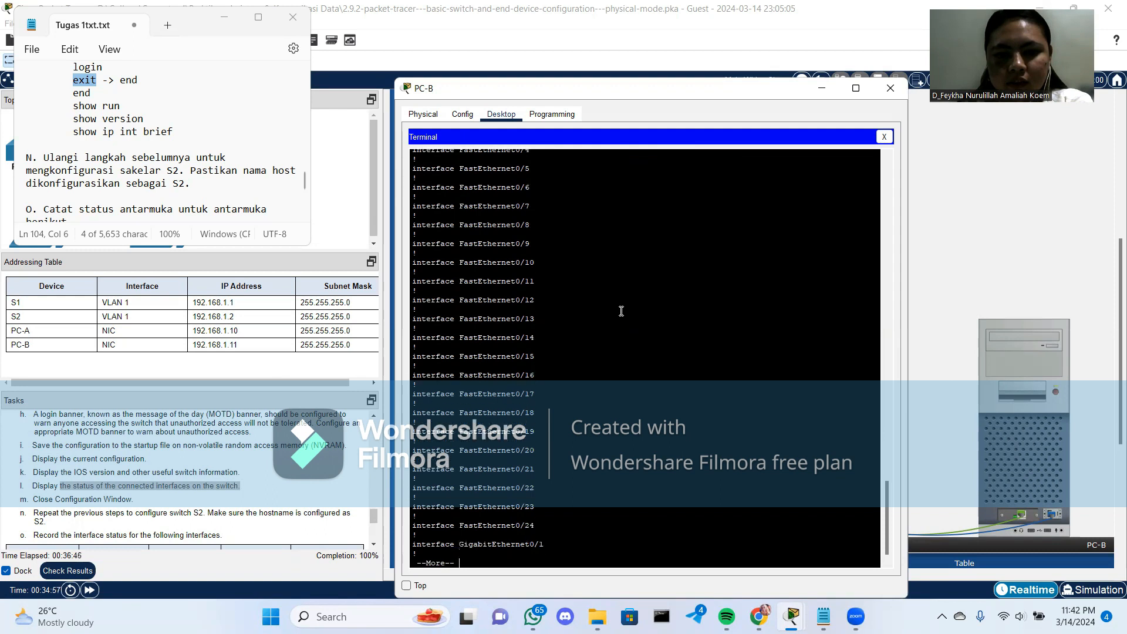
pyautogui.press('Return')
pyautogui.press('Return')
pyautogui.press('Return')
pyautogui.press('Return')
pyautogui.press('Return')
pyautogui.press('Return')
pyautogui.press('Return')
pyautogui.press('Return')
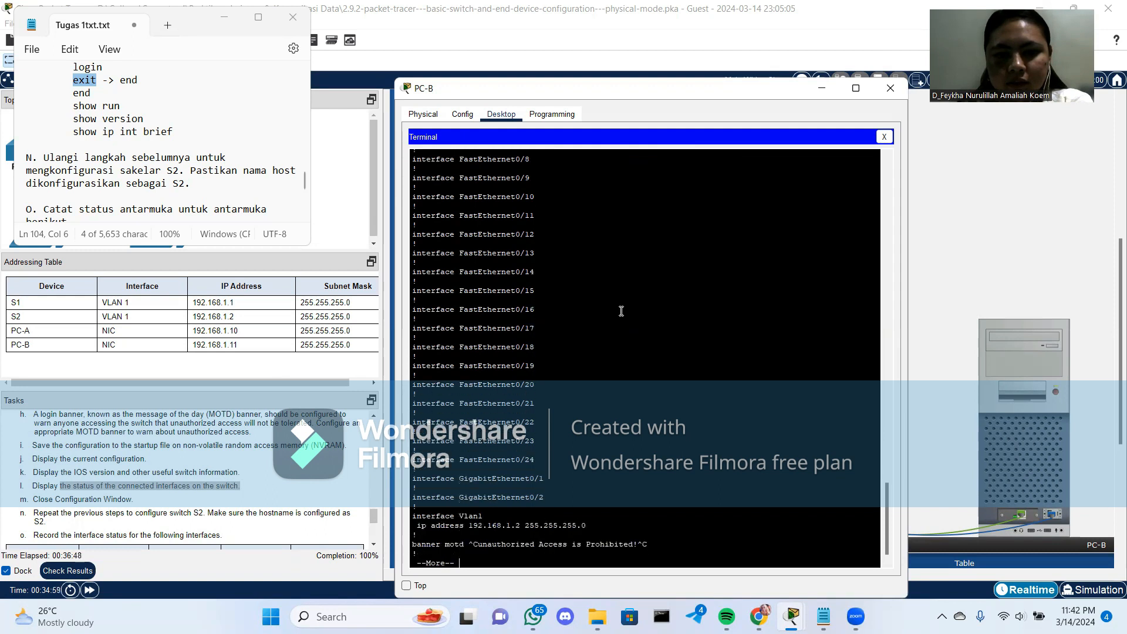
pyautogui.press('Return')
pyautogui.press('Return')
pyautogui.press('Return')
pyautogui.press('Return')
pyautogui.press('Return')
pyautogui.press('Return')
pyautogui.press('Return')
pyautogui.press('Return')
pyautogui.press('Return')
pyautogui.press('Return')
pyautogui.press('Return')
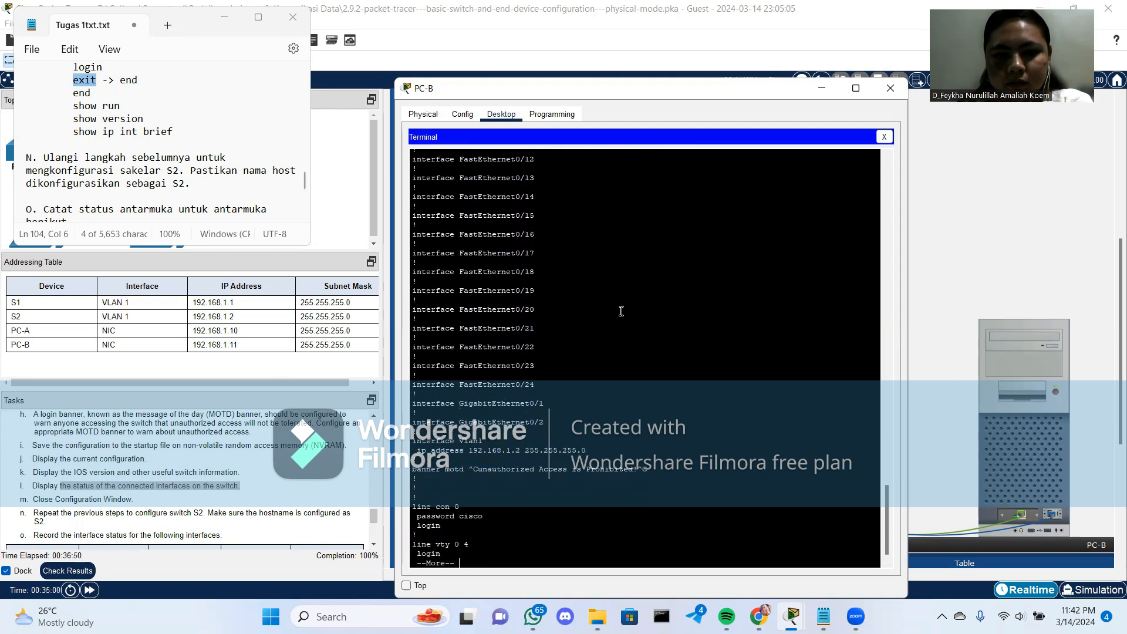
pyautogui.press('Return')
pyautogui.press('Return')
pyautogui.press('Return')
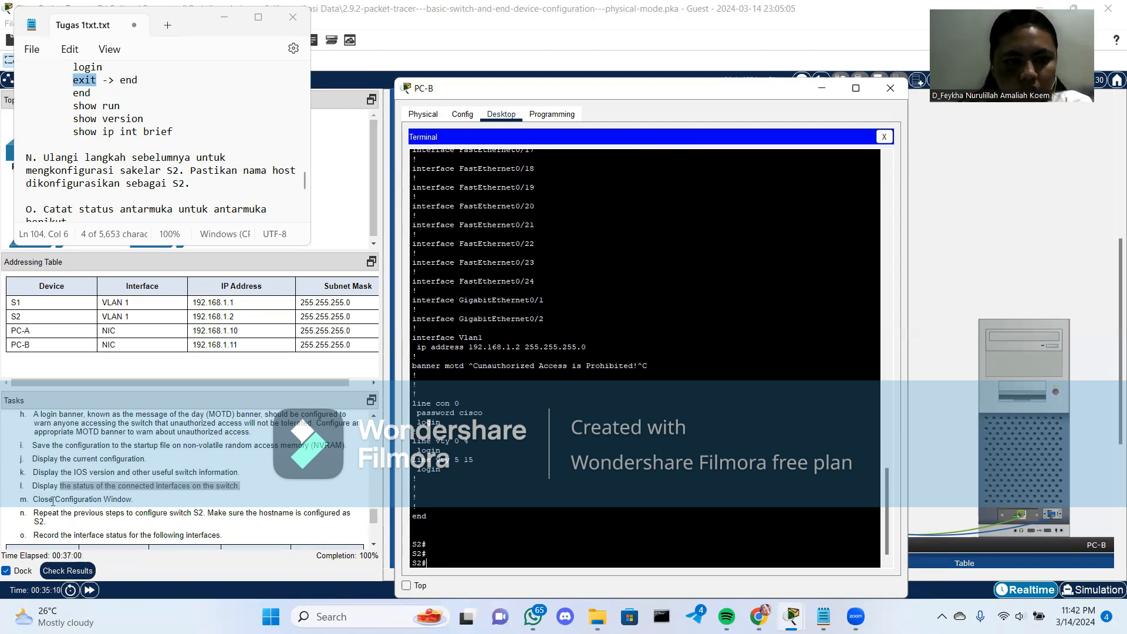
# Reopen PC-B's terminal from the workspace and bring the Tugas 1txt.txt notes alongside
pyautogui.click(216, 476)
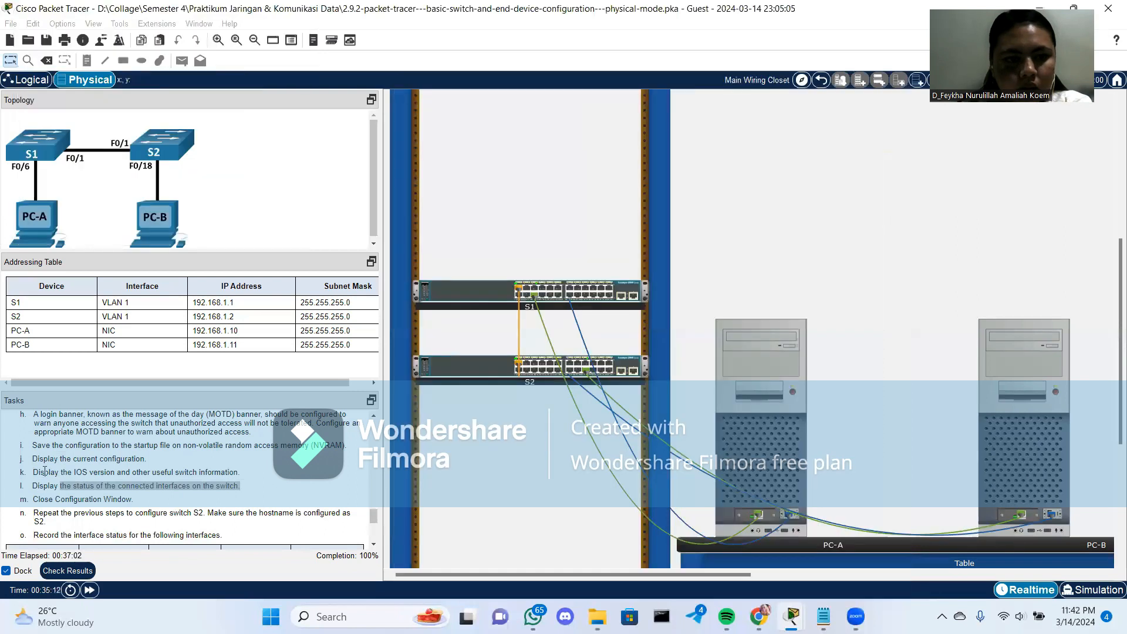
pyautogui.click(1030, 361)
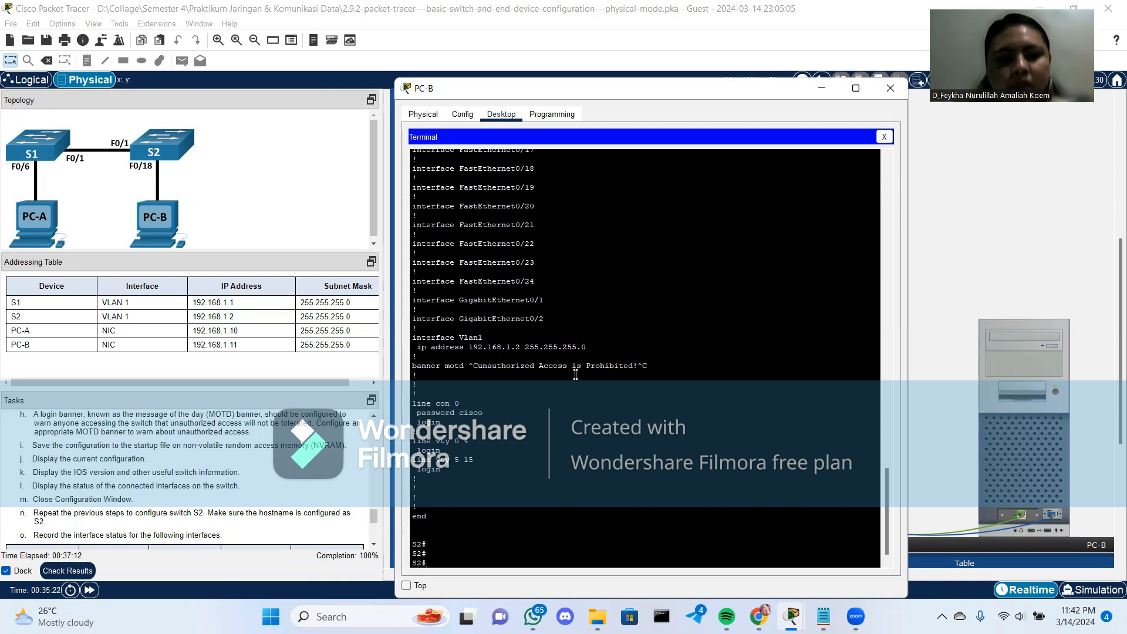
pyautogui.click(824, 616)
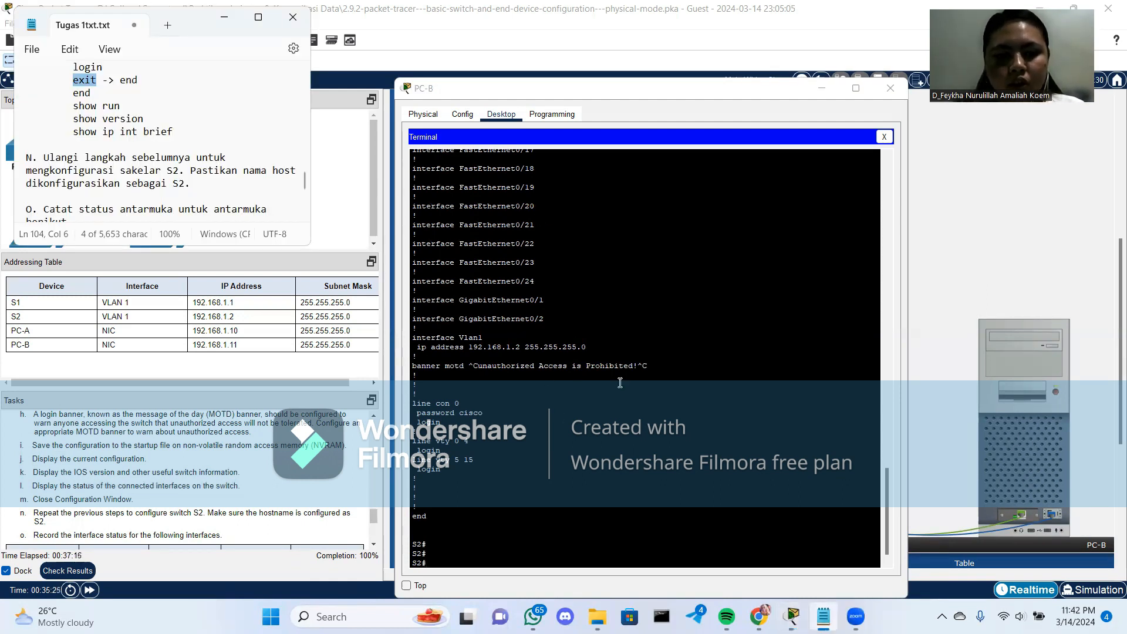
# Run show version on S2 and highlight its 15.0(2)SE4 software version
pyautogui.write('show')
pyautogui.click(562, 537)
pyautogui.write('sh')
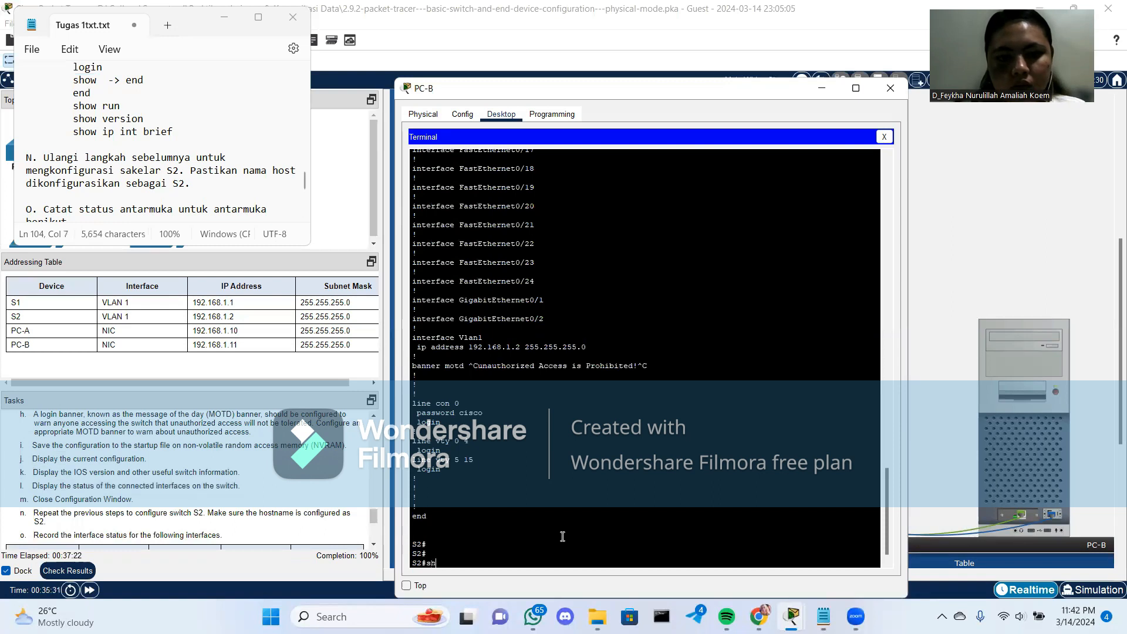
pyautogui.write('ow ve')
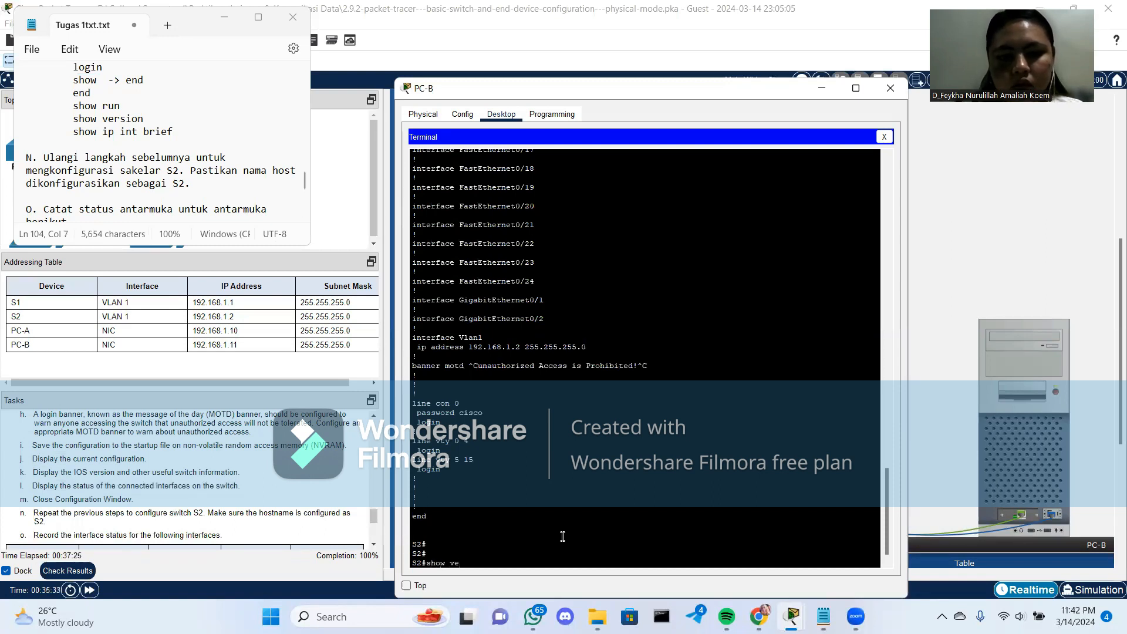
pyautogui.write('rsion')
pyautogui.press('Return')
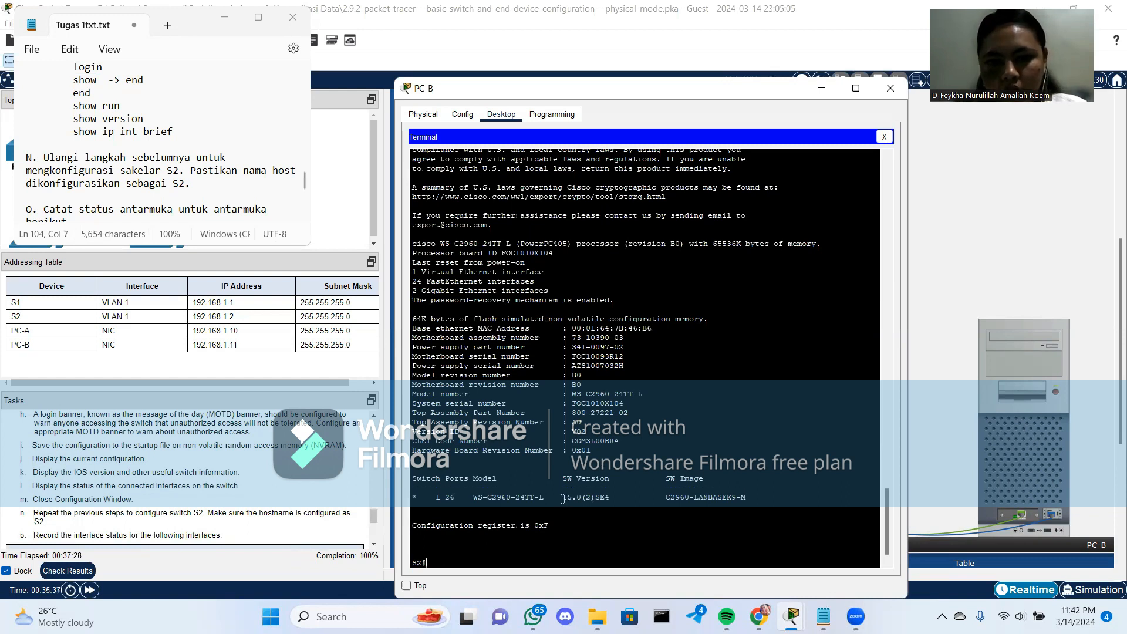
pyautogui.moveTo(564, 499); pyautogui.dragTo(613, 497)
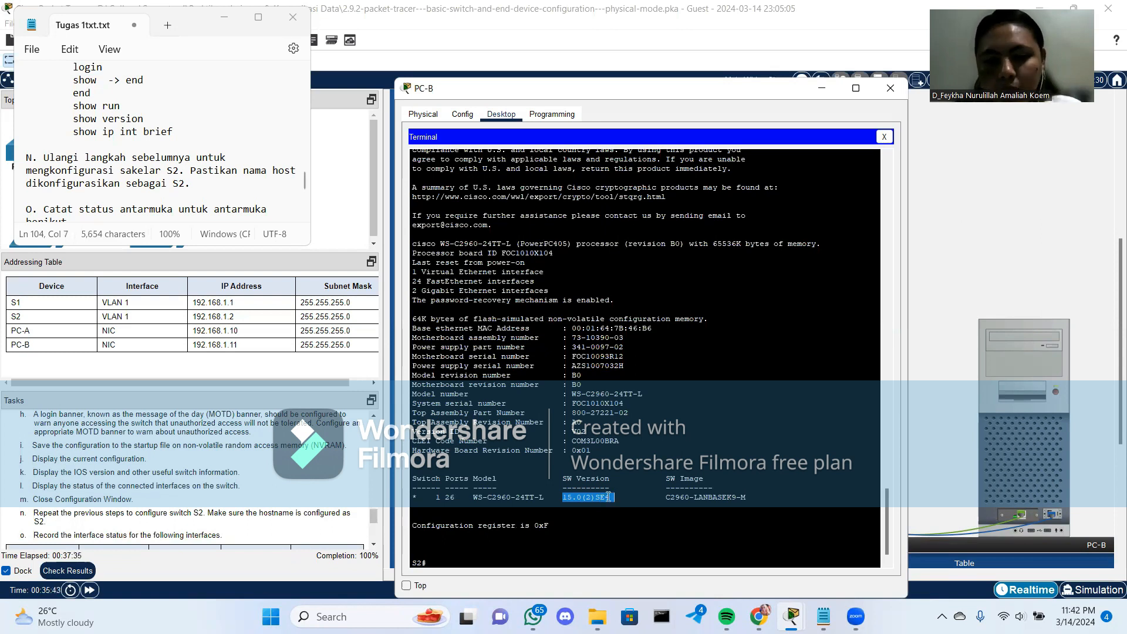
pyautogui.click(577, 507)
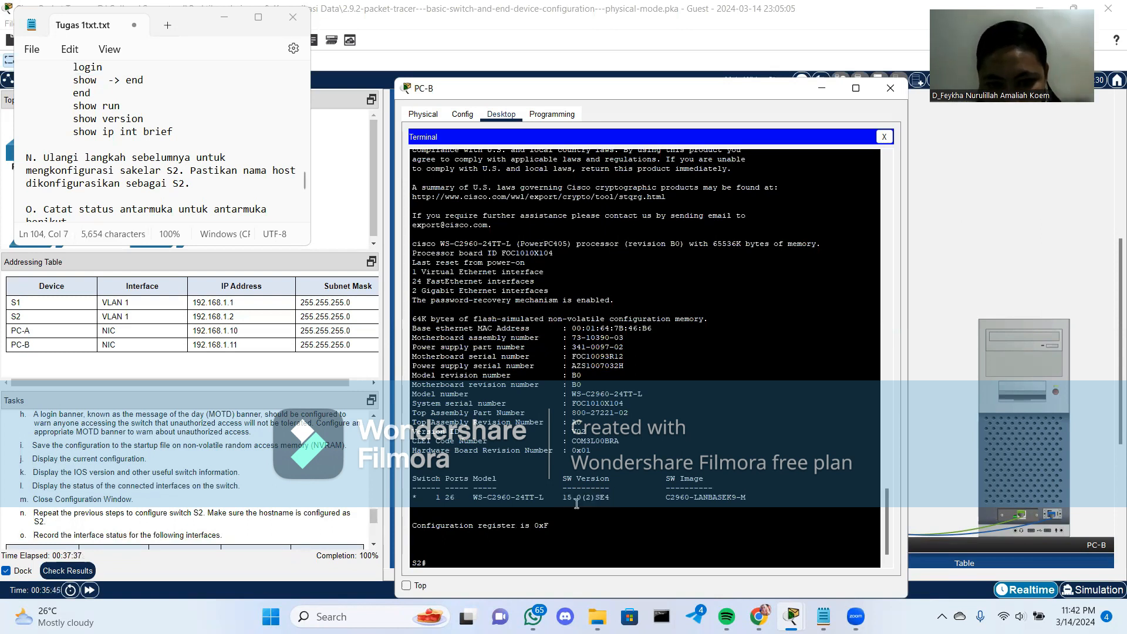
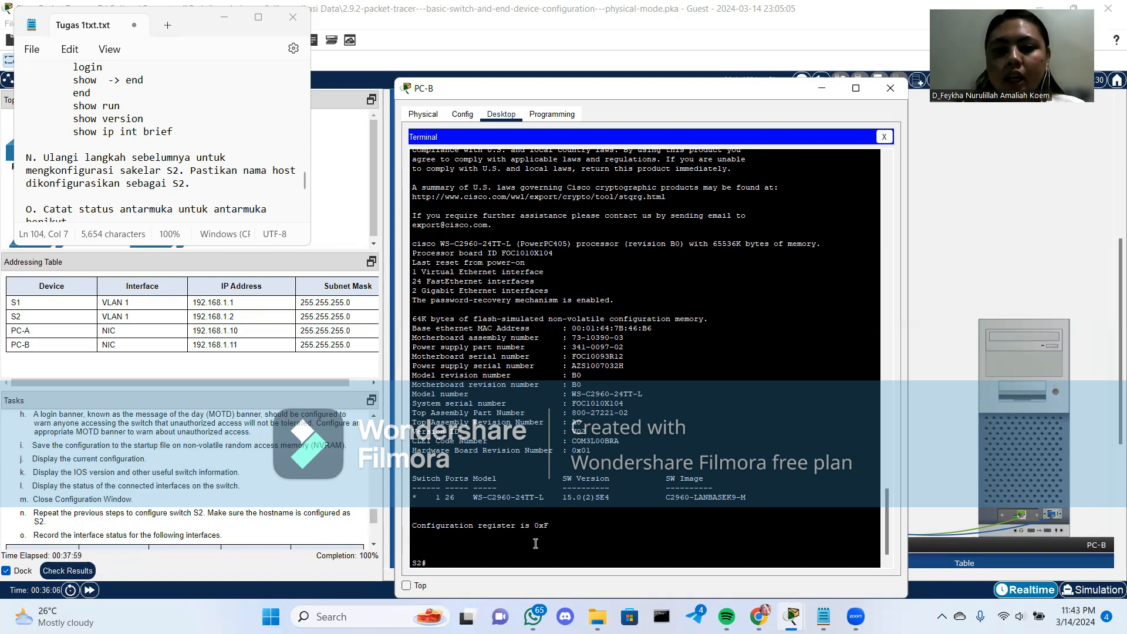
# Enter show ip int brief at S2's prompt in PC-B's terminal, correcting the mistyped command
pyautogui.click(555, 556)
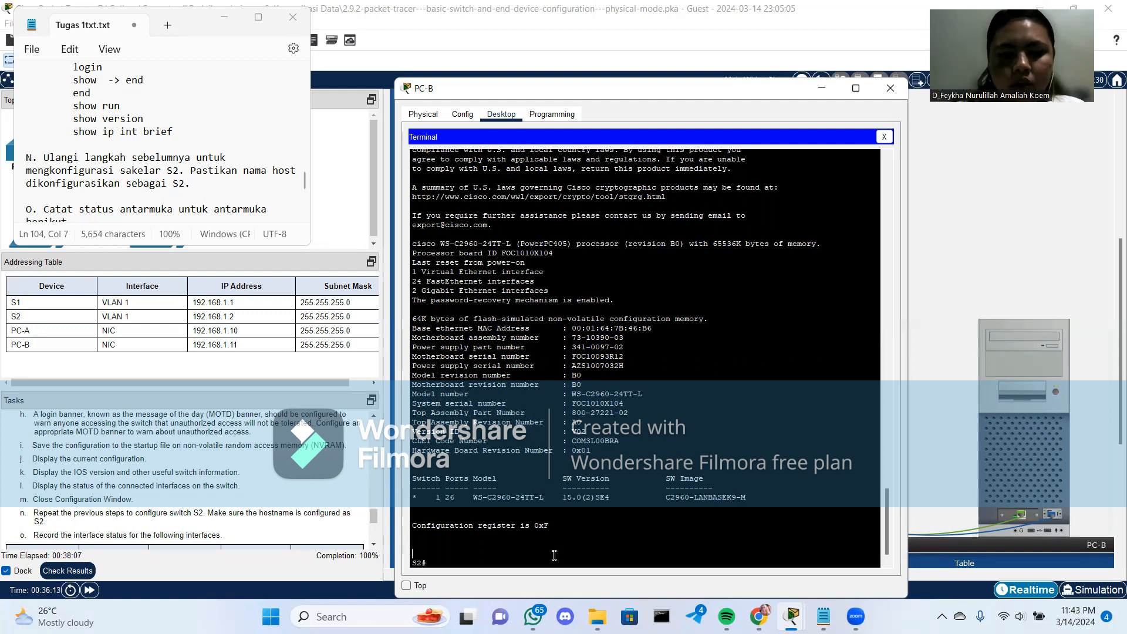
pyautogui.write('show ip')
pyautogui.write('p')
pyautogui.write(' int bf')
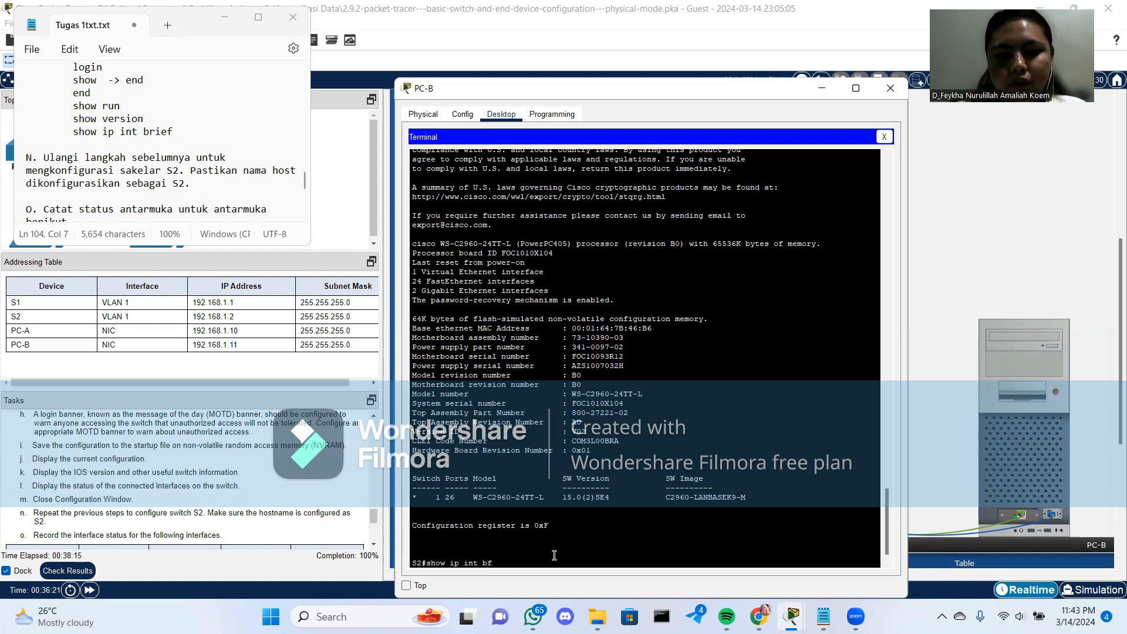
pyautogui.write('rie')
pyautogui.press('BackSpace')
pyautogui.press('BackSpace')
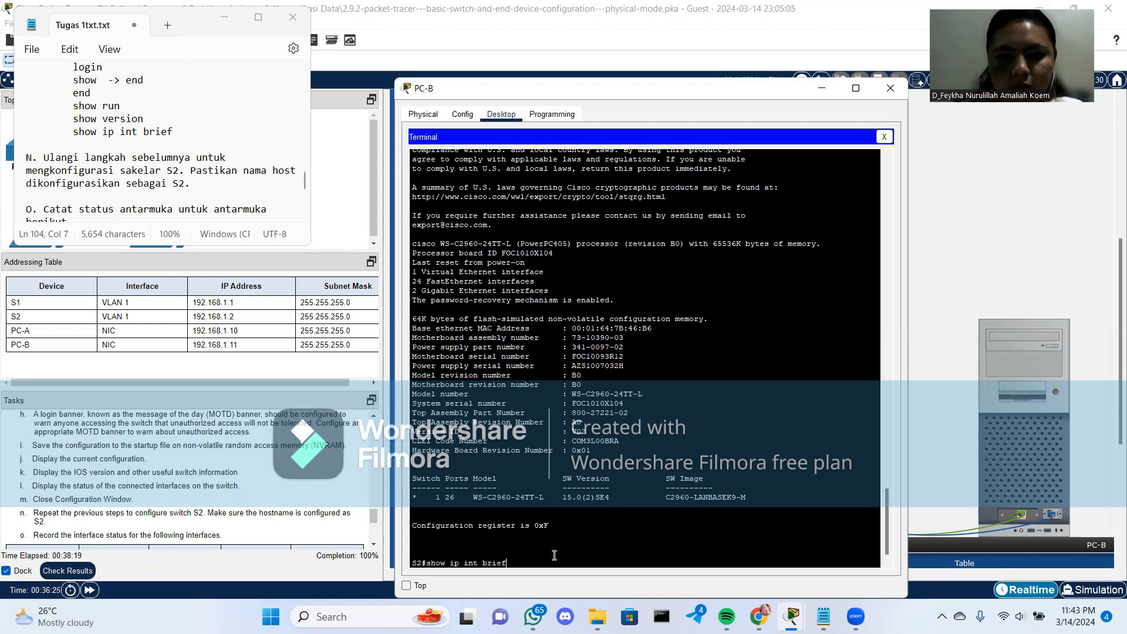
pyautogui.click(909, 47)
pyautogui.click(682, 320)
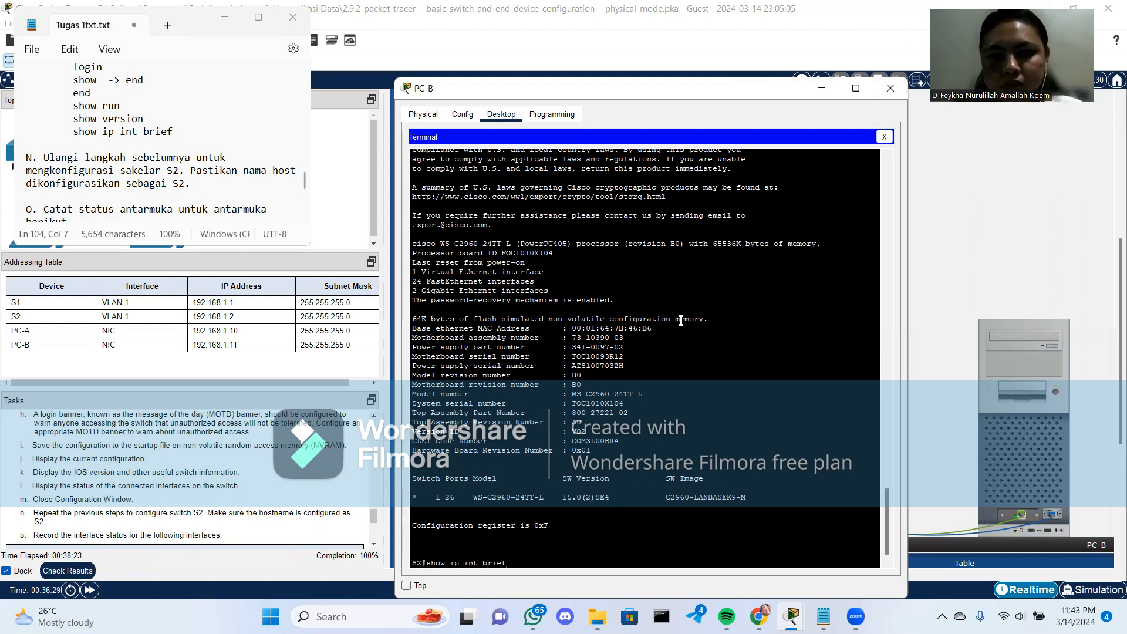
# Run show ip int brief on S2 and page through the full interface list
pyautogui.press('Return')
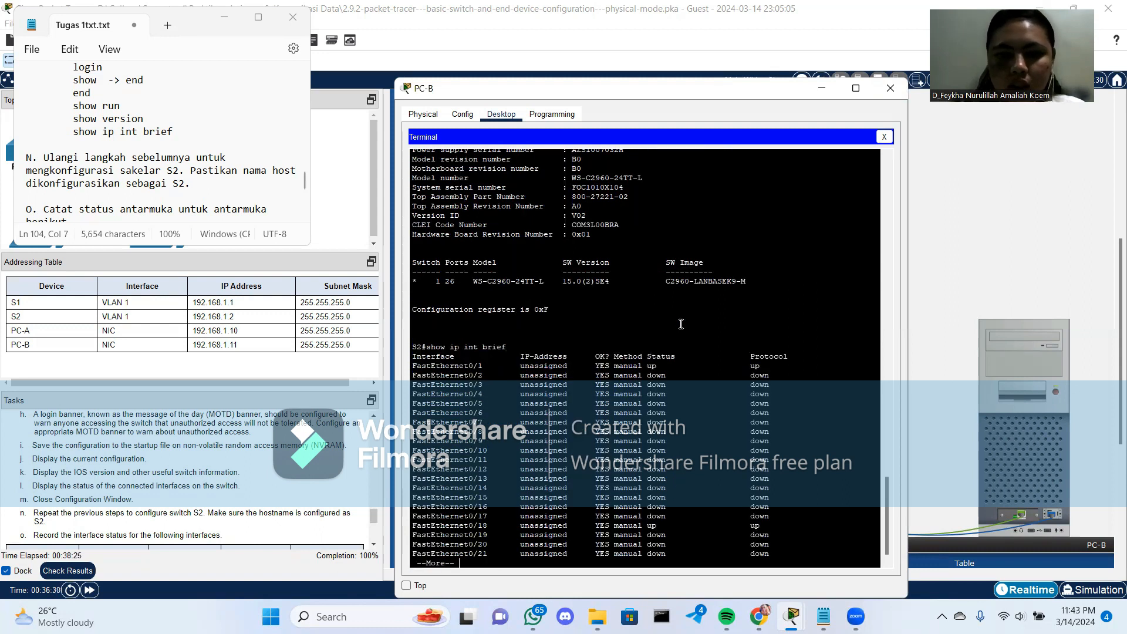
pyautogui.press('Return')
pyautogui.press('Return')
pyautogui.press('Return')
pyautogui.press('Return')
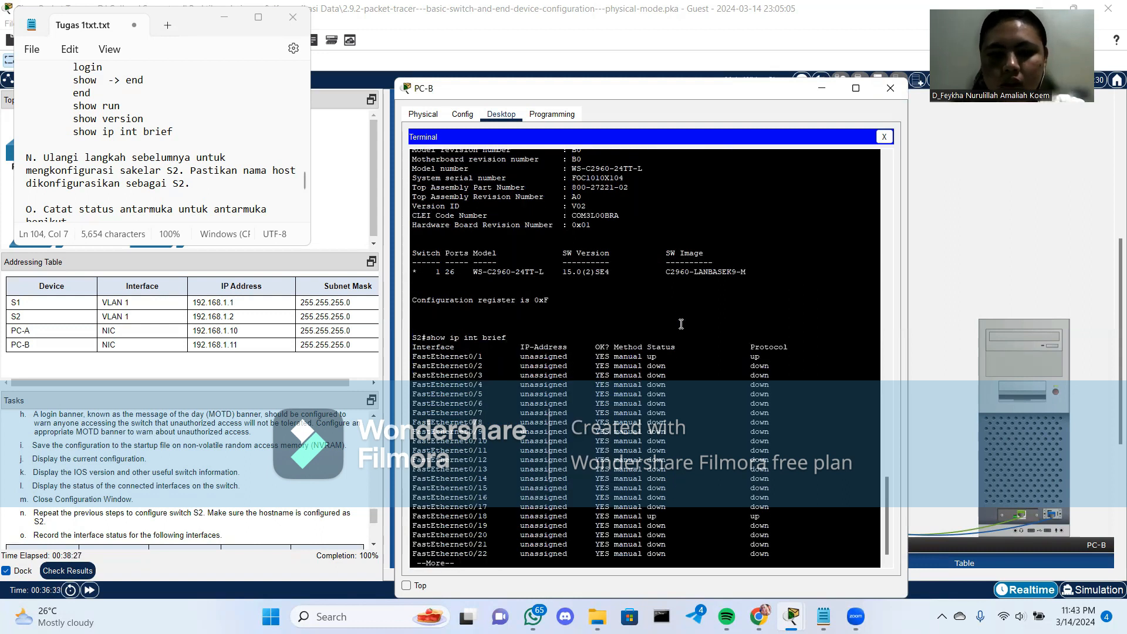
pyautogui.press('Return')
pyautogui.press('Return')
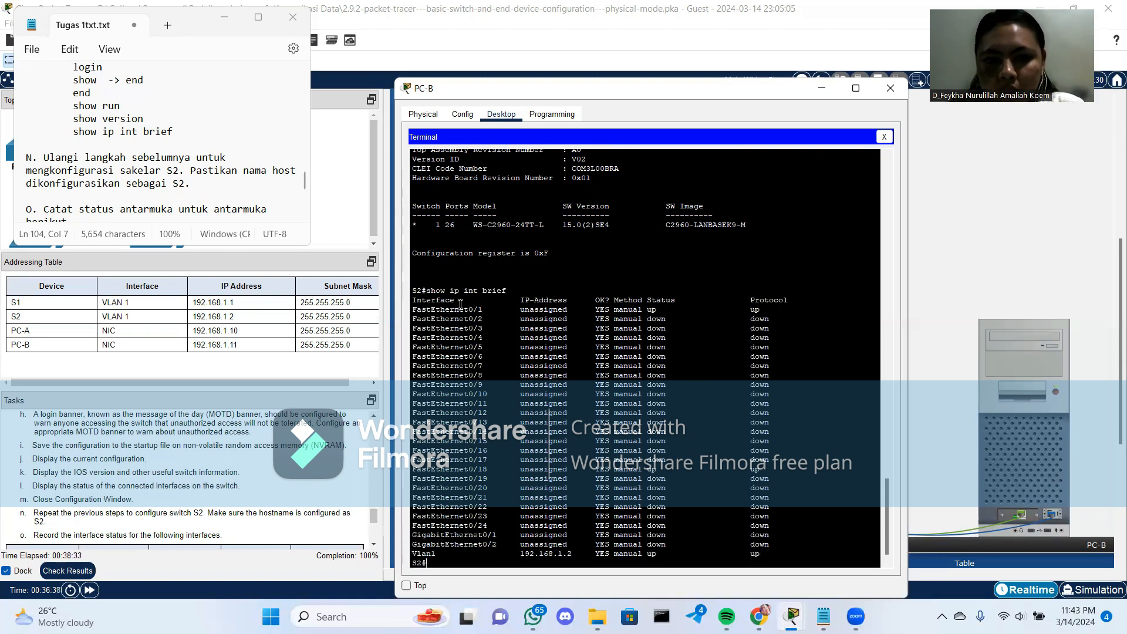
# Highlight S2's up rows: FastEthernet0/1, FastEthernet0/18 and Vlan1 at 192.168.1.2
pyautogui.moveTo(461, 310); pyautogui.dragTo(773, 311)
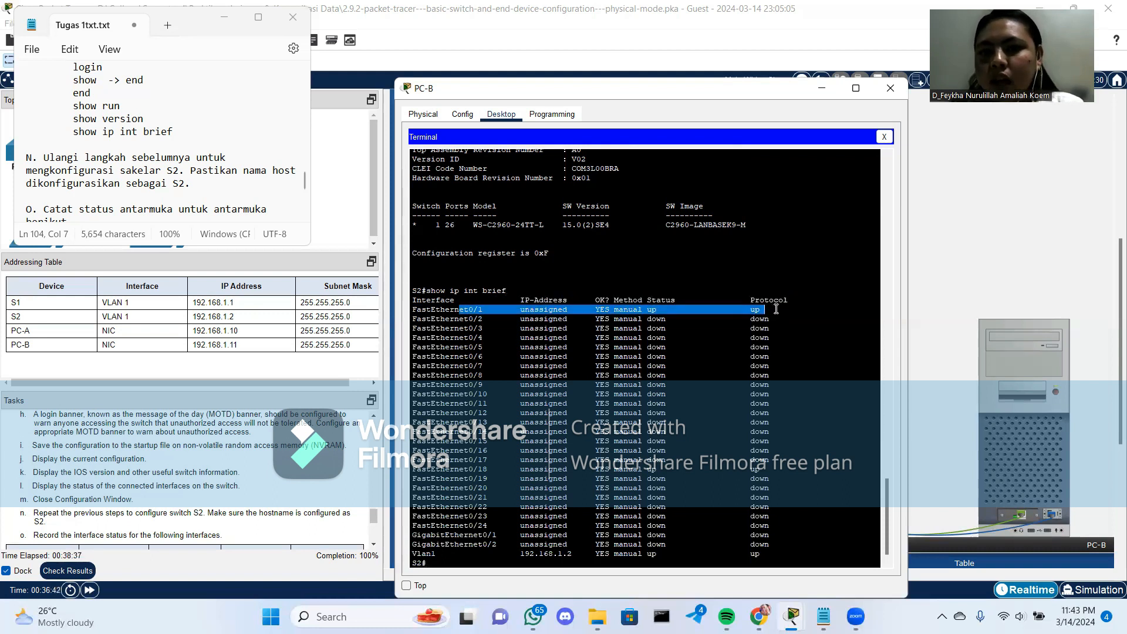
pyautogui.moveTo(464, 469); pyautogui.dragTo(775, 465)
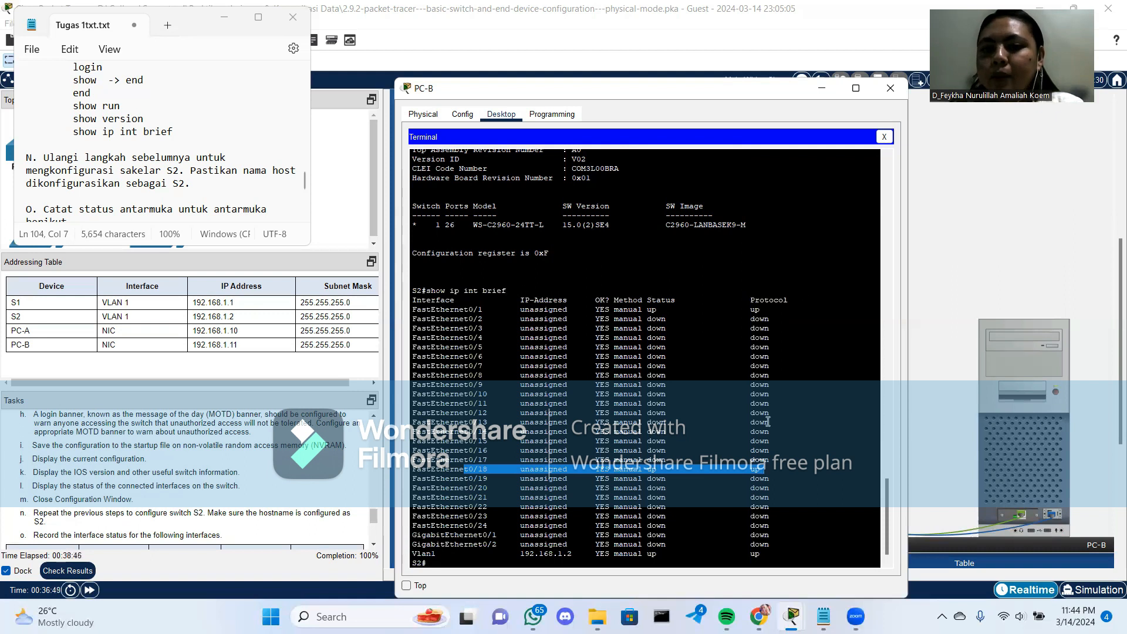
pyautogui.scroll(-1, 521, 560)
pyautogui.moveTo(415, 552); pyautogui.dragTo(775, 550)
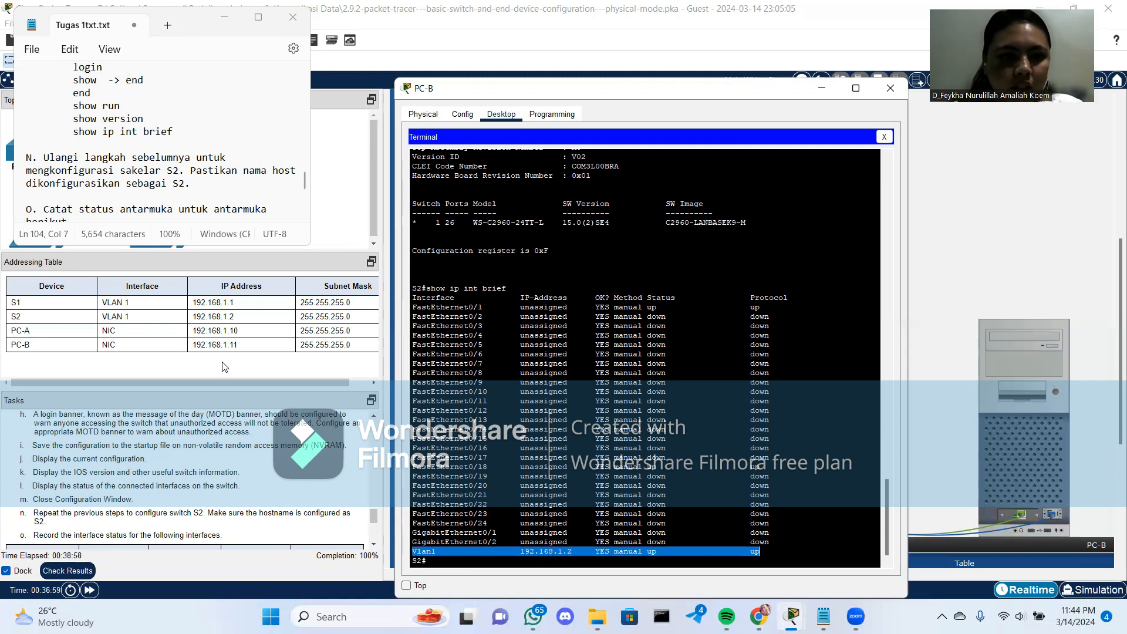
pyautogui.scroll(-2, 204, 165)
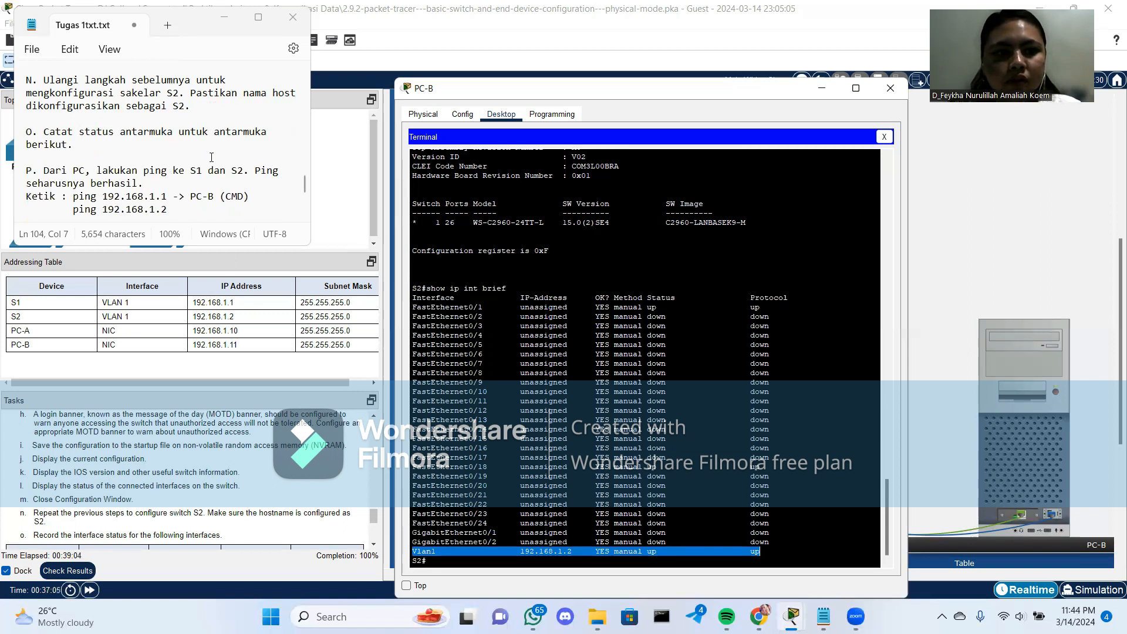
# Scroll to the Tasks interface status table and bring PC-B's S2 terminal back
pyautogui.scroll(-3, 156, 492)
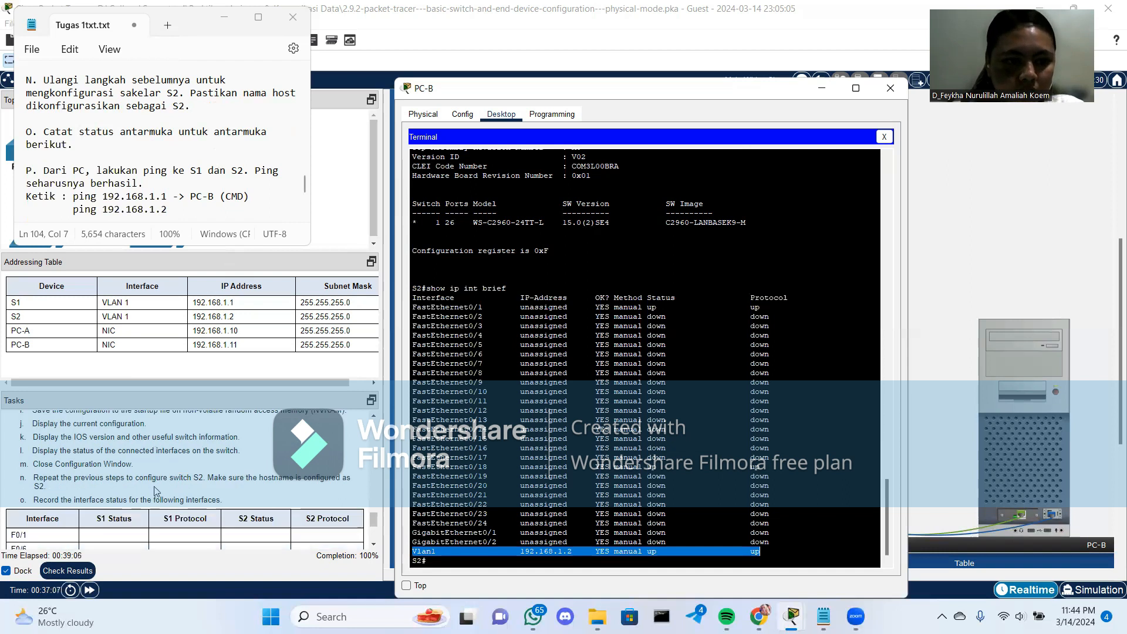
pyautogui.scroll(-1, 156, 492)
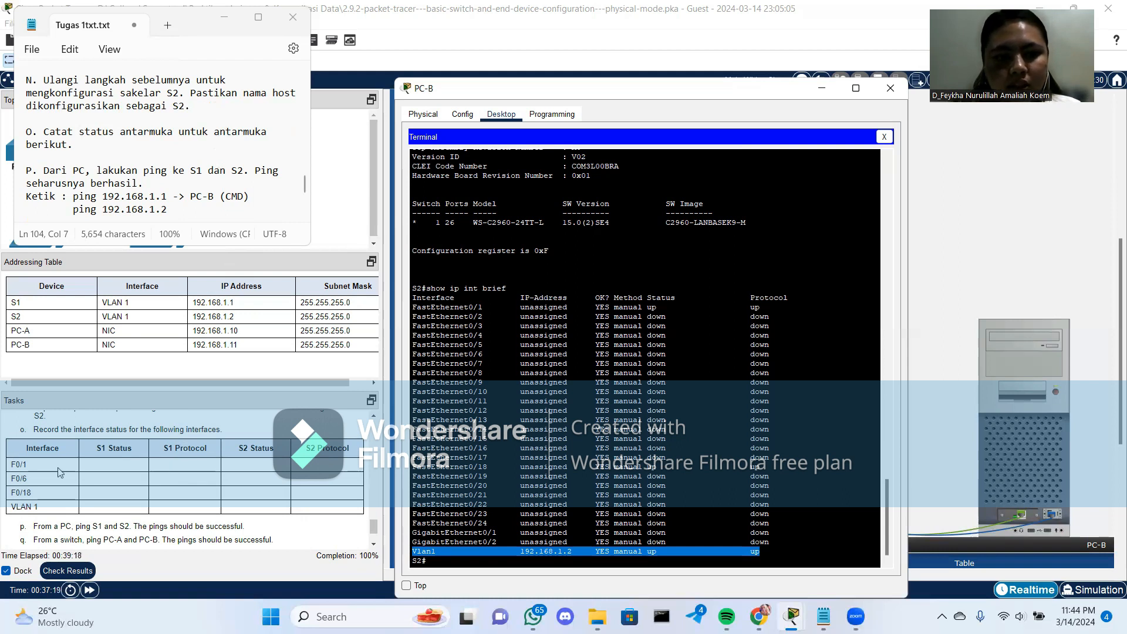
pyautogui.click(128, 464)
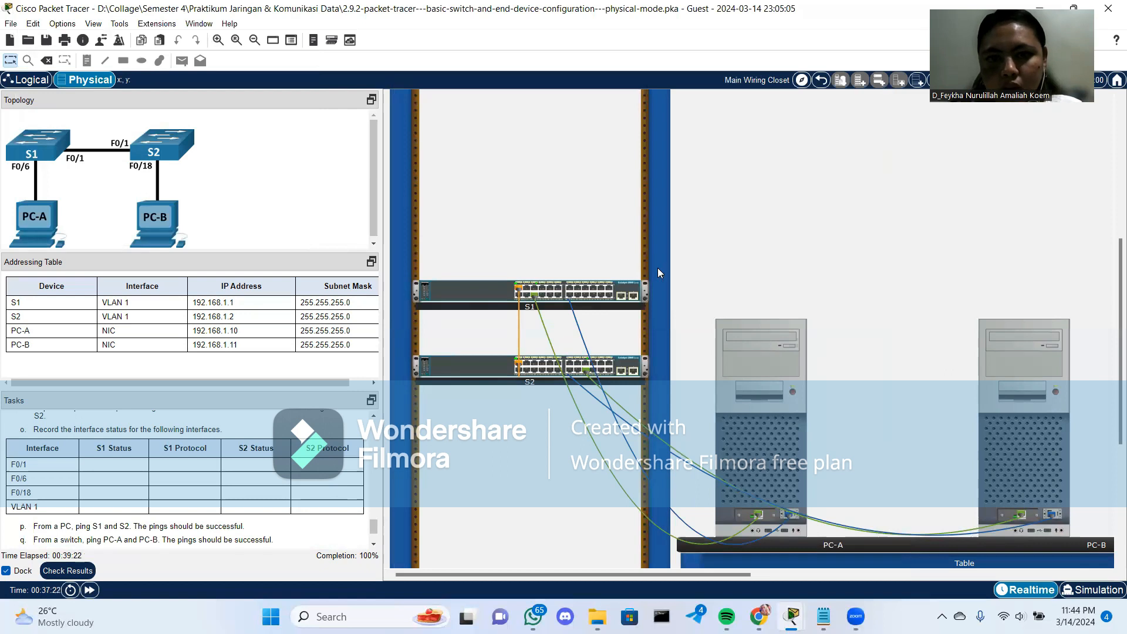
pyautogui.click(1008, 355)
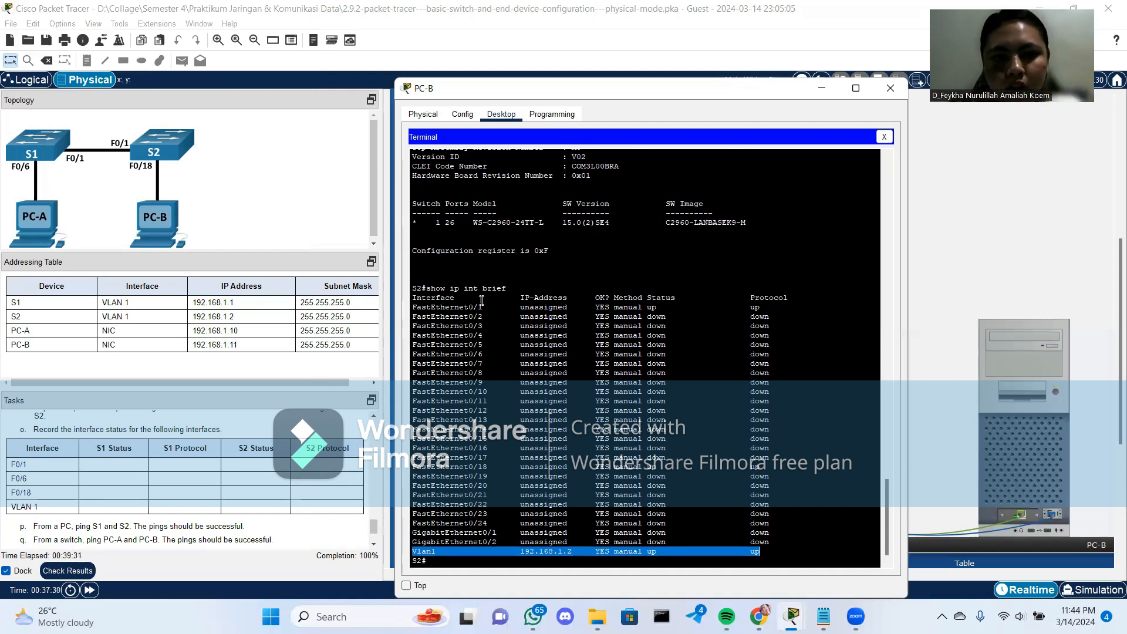
# Highlight S2's Fa0/1 (up), Fa0/6 (down) and Fa0/18 rows to compare with the table
pyautogui.moveTo(472, 307); pyautogui.dragTo(781, 307)
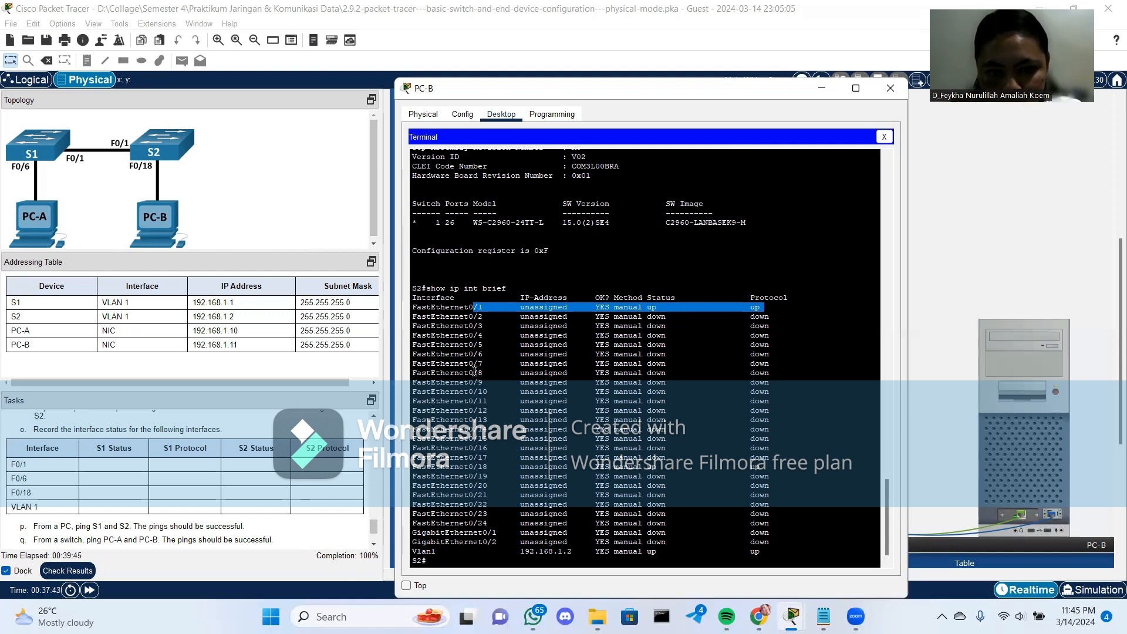
pyautogui.moveTo(474, 356); pyautogui.dragTo(794, 356)
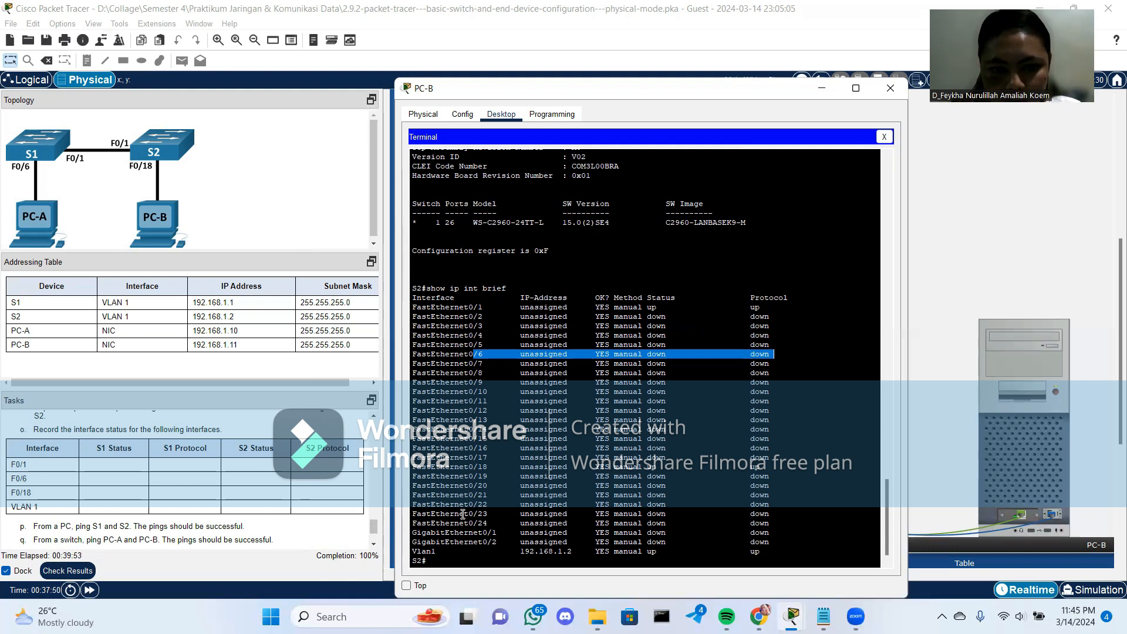
pyautogui.moveTo(765, 468); pyautogui.dragTo(786, 457)
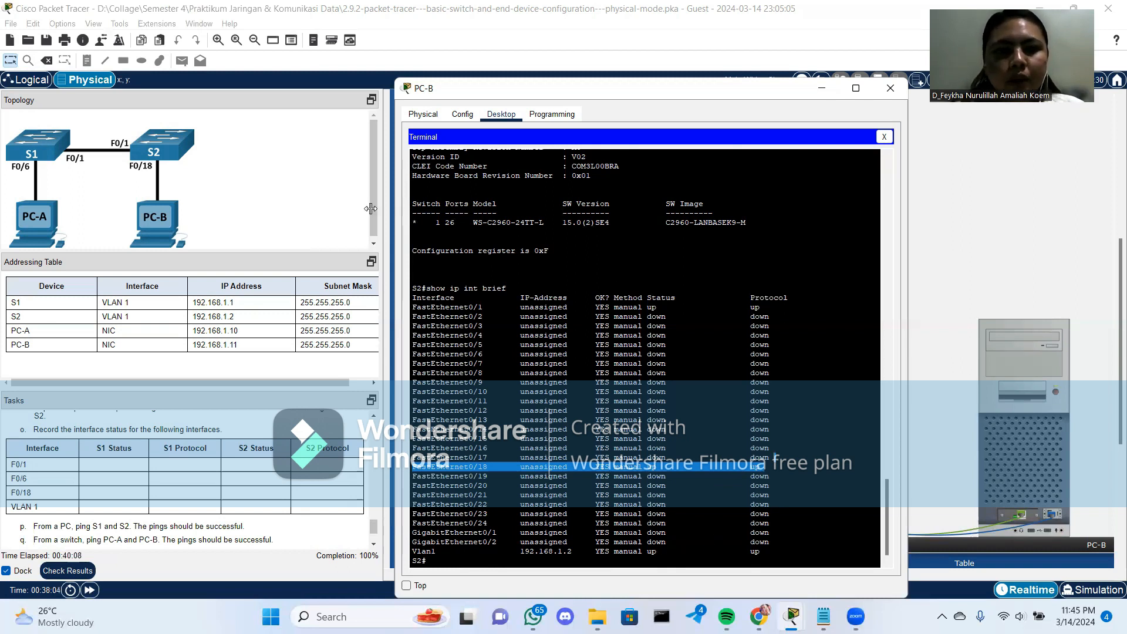
# Open PC-A's Terminal with the default console connection settings
pyautogui.click(1028, 235)
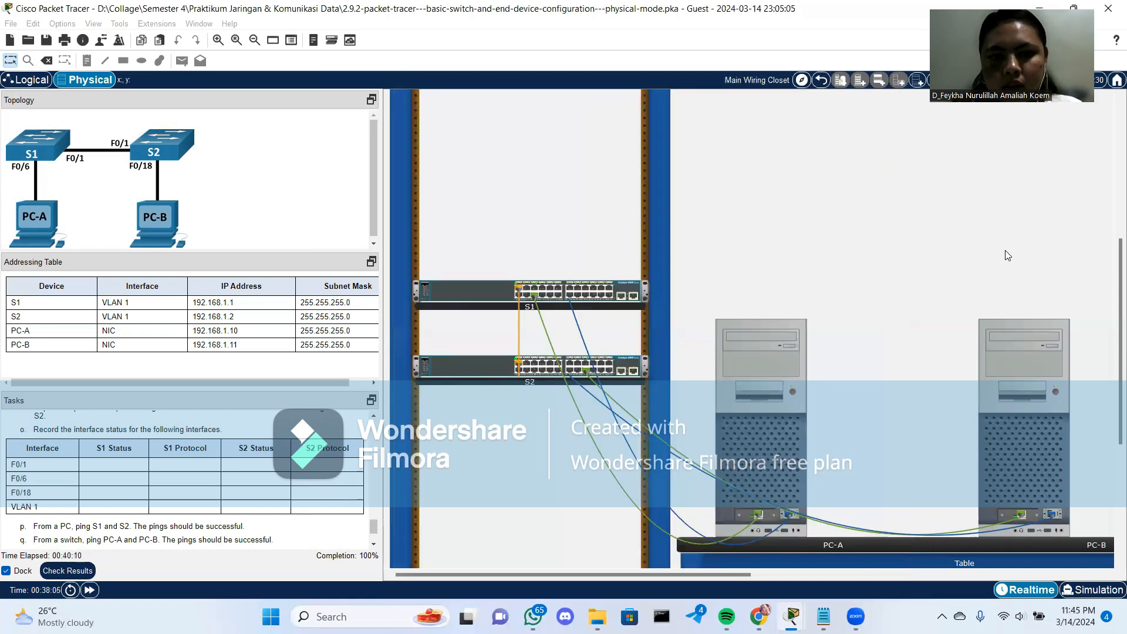
pyautogui.click(765, 325)
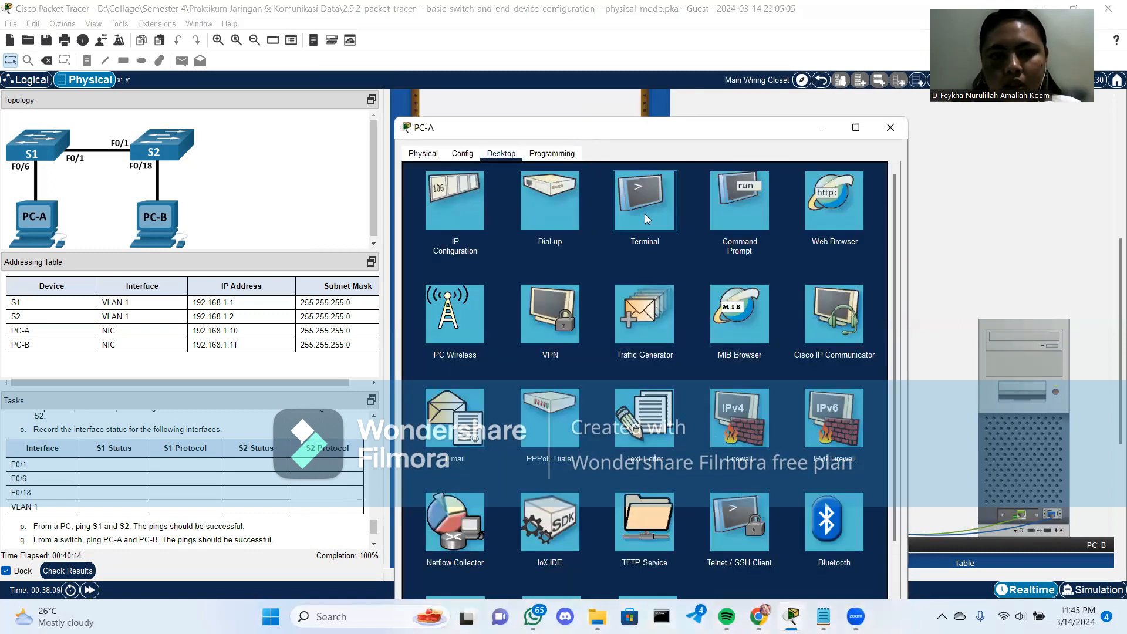
pyautogui.click(644, 214)
pyautogui.click(861, 294)
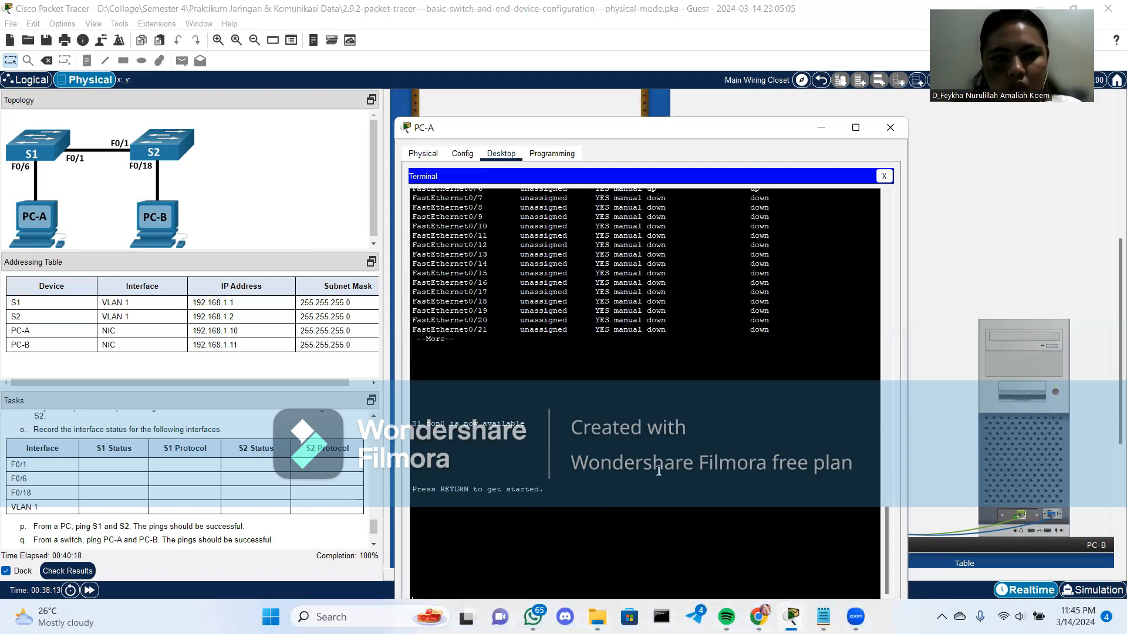
# Log into S1's console from PC-A, retrying after a failed password, to reach S1>
pyautogui.click(824, 616)
pyautogui.click(590, 484)
pyautogui.press('Return')
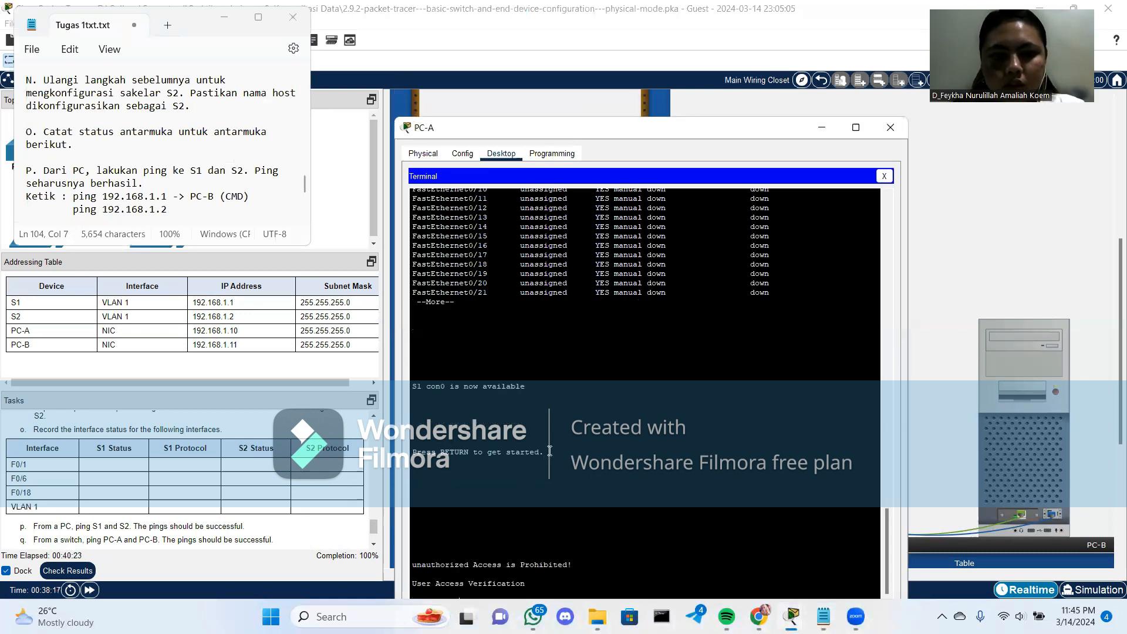
pyautogui.press('Return')
pyautogui.press('Return')
pyautogui.press('Return')
pyautogui.press('Return')
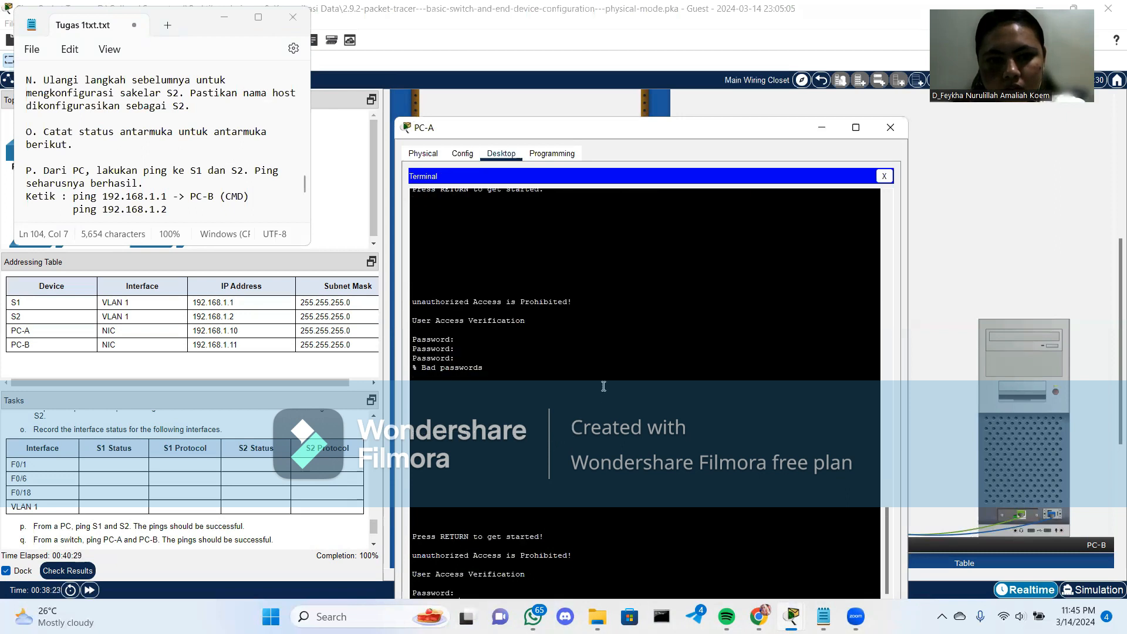
pyautogui.click(917, 6)
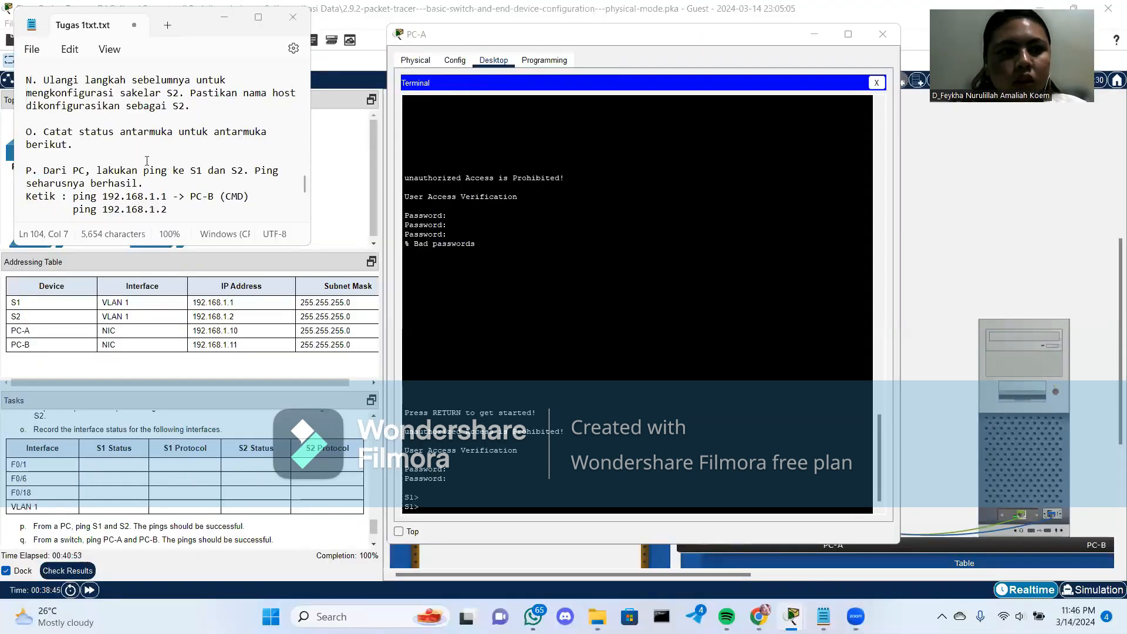
pyautogui.scroll(2, 166, 154)
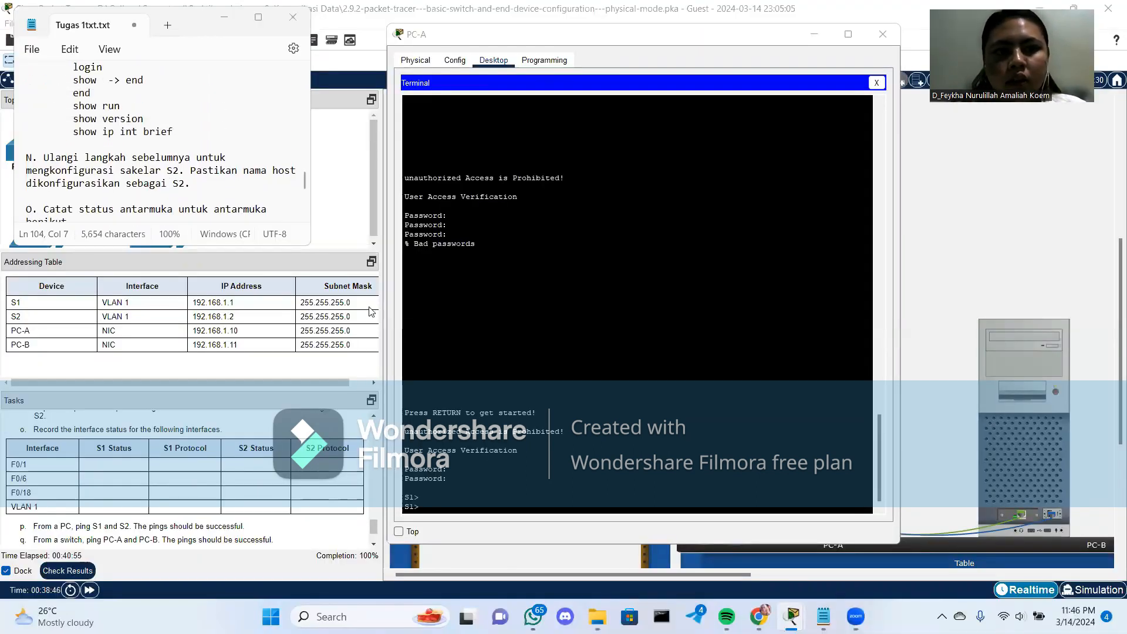
# Run show ip int brief on S1: Fa0/1, Fa0/6 and Vlan1 (192.168.1.1) up, others down
pyautogui.click(493, 506)
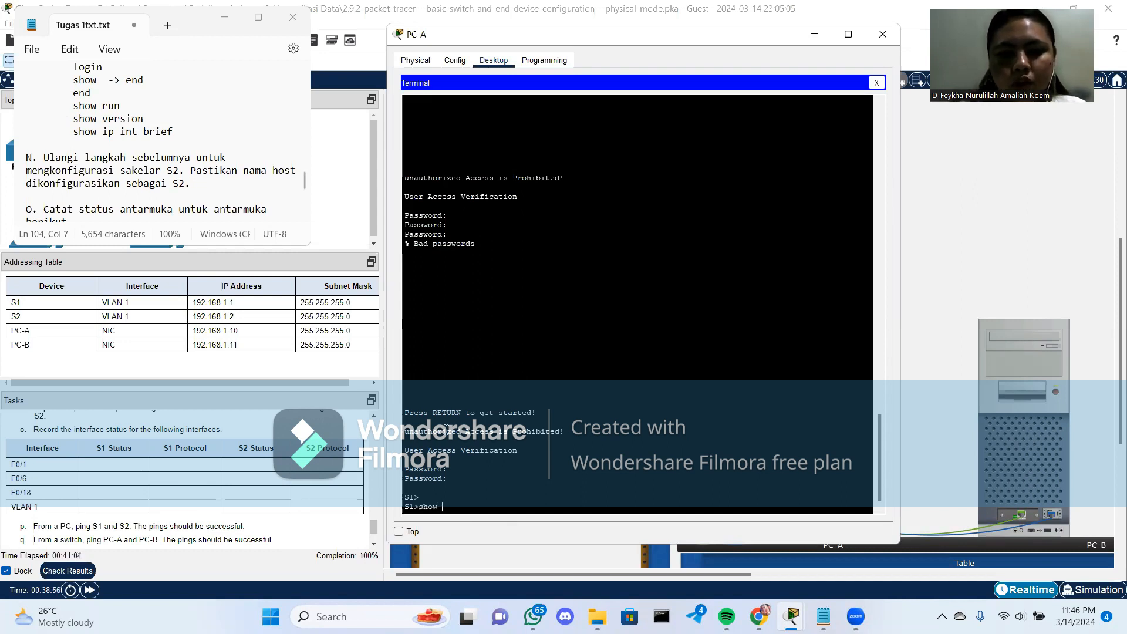
pyautogui.write('p')
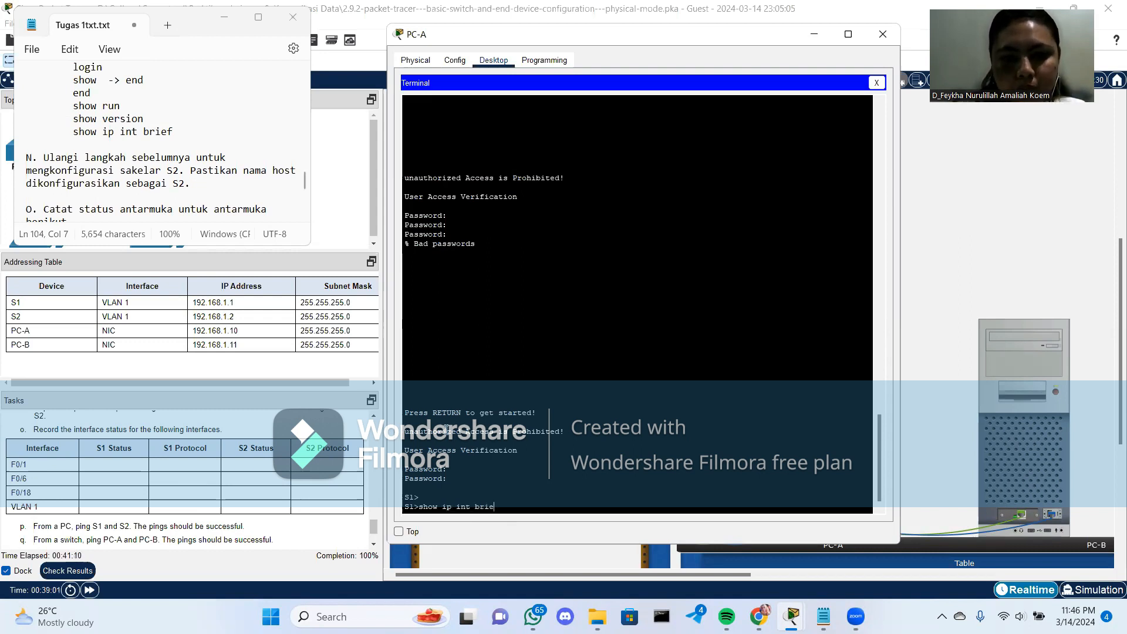
pyautogui.write('int brief')
pyautogui.press('Return')
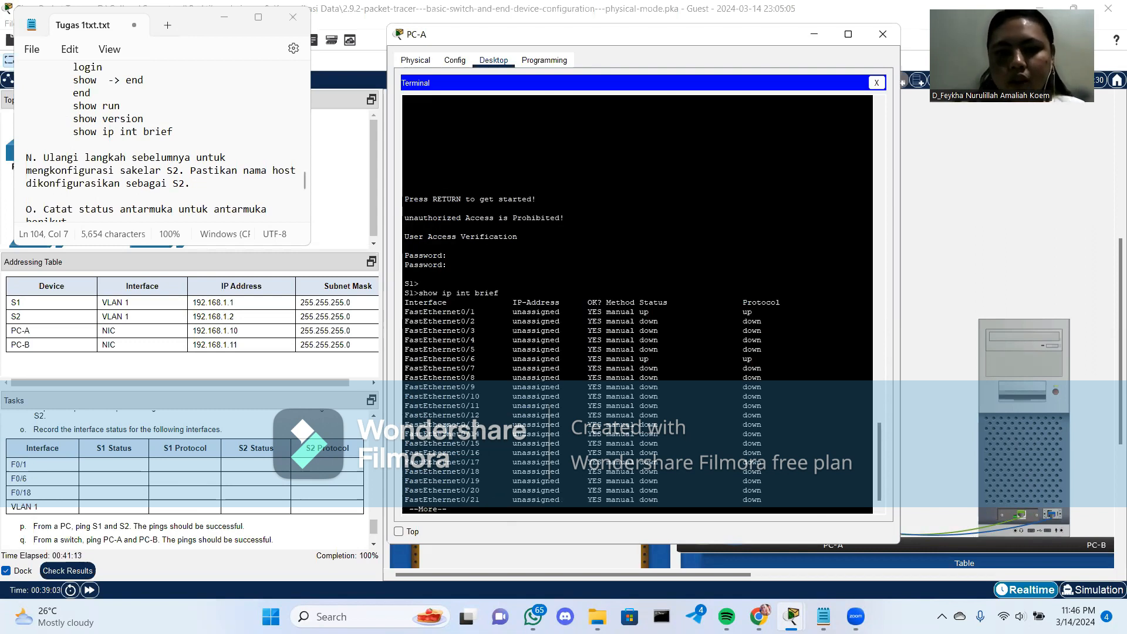
pyautogui.press('space')
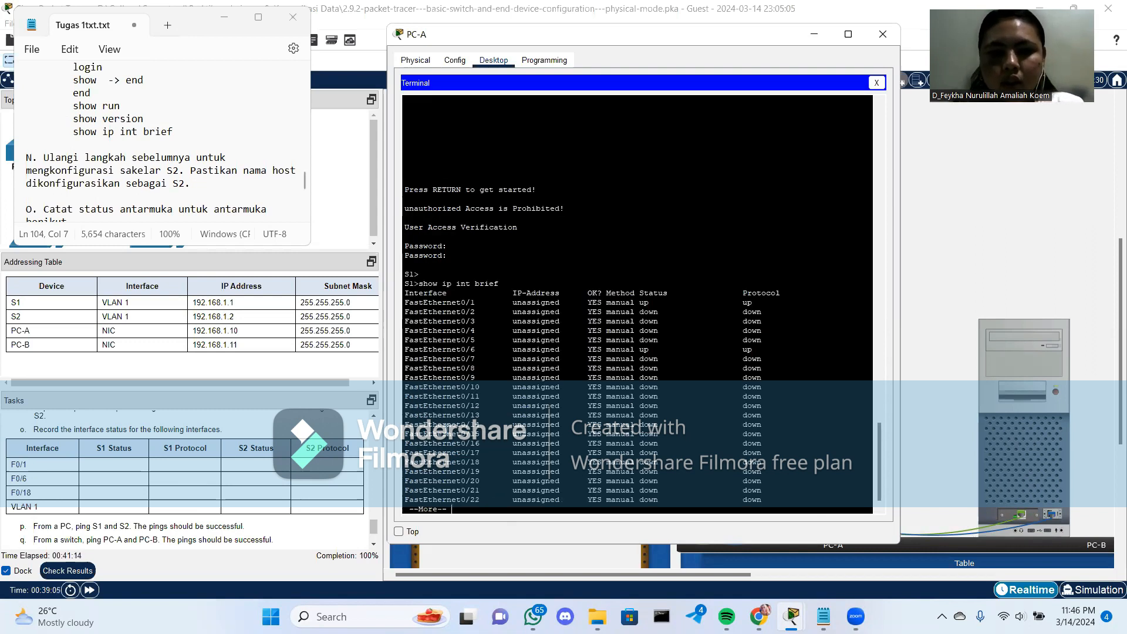
pyautogui.press('Return')
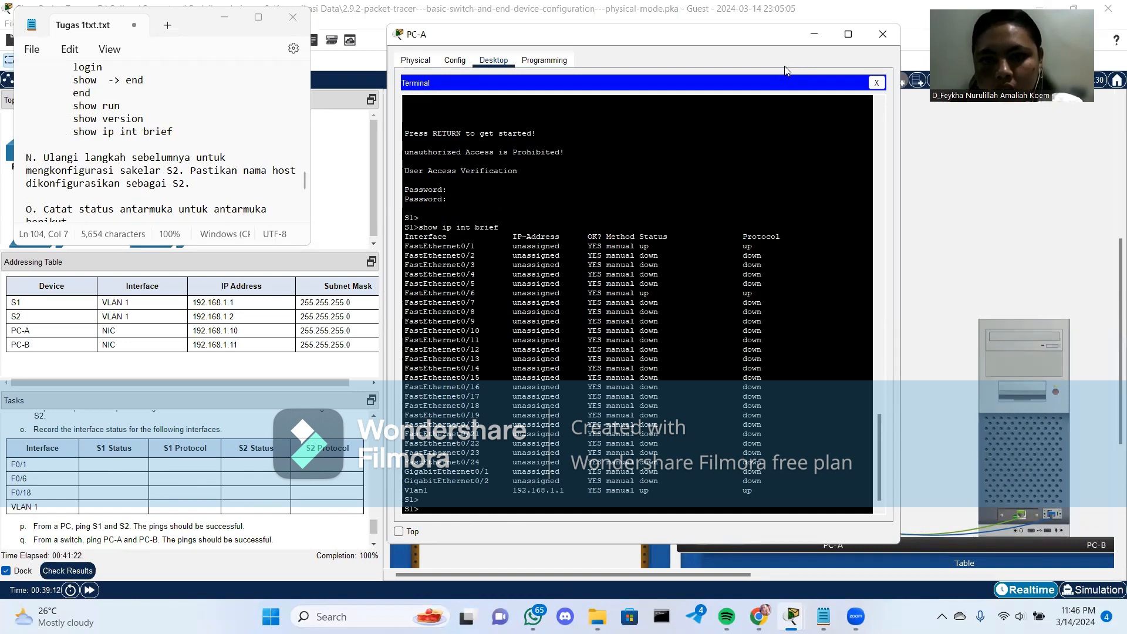
# Highlight S1's FastEthernet0/1, FastEthernet0/6, FastEthernet0/18 and Vlan1 status lines
pyautogui.moveTo(704, 33); pyautogui.dragTo(699, 63)
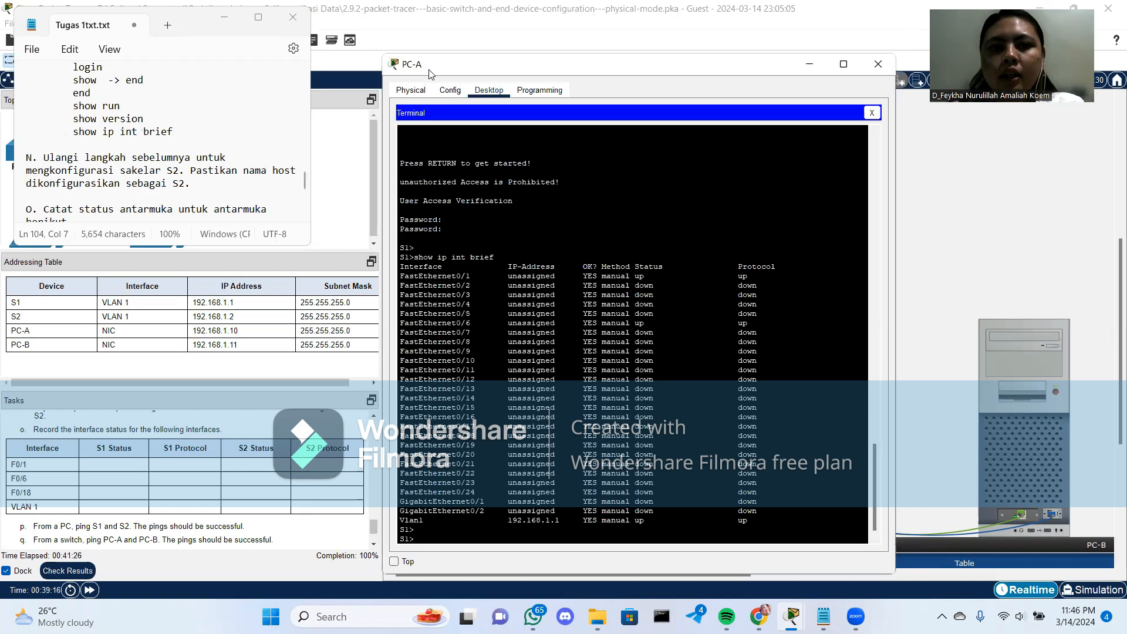
pyautogui.moveTo(408, 276); pyautogui.dragTo(775, 274)
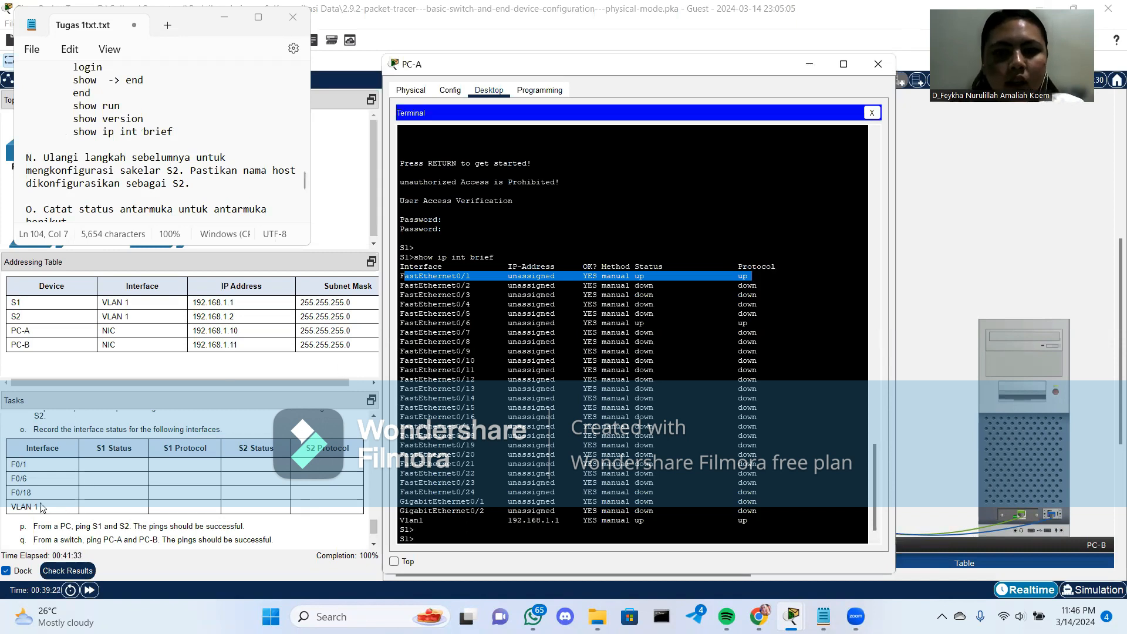
pyautogui.scroll(-1, 117, 449)
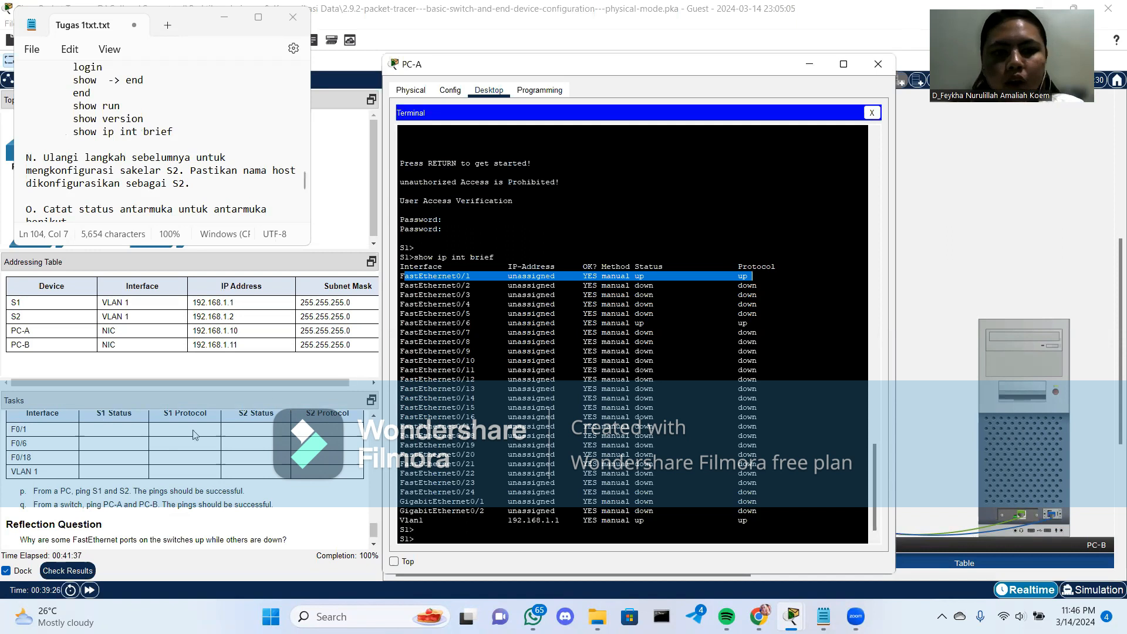
pyautogui.moveTo(463, 323); pyautogui.dragTo(765, 321)
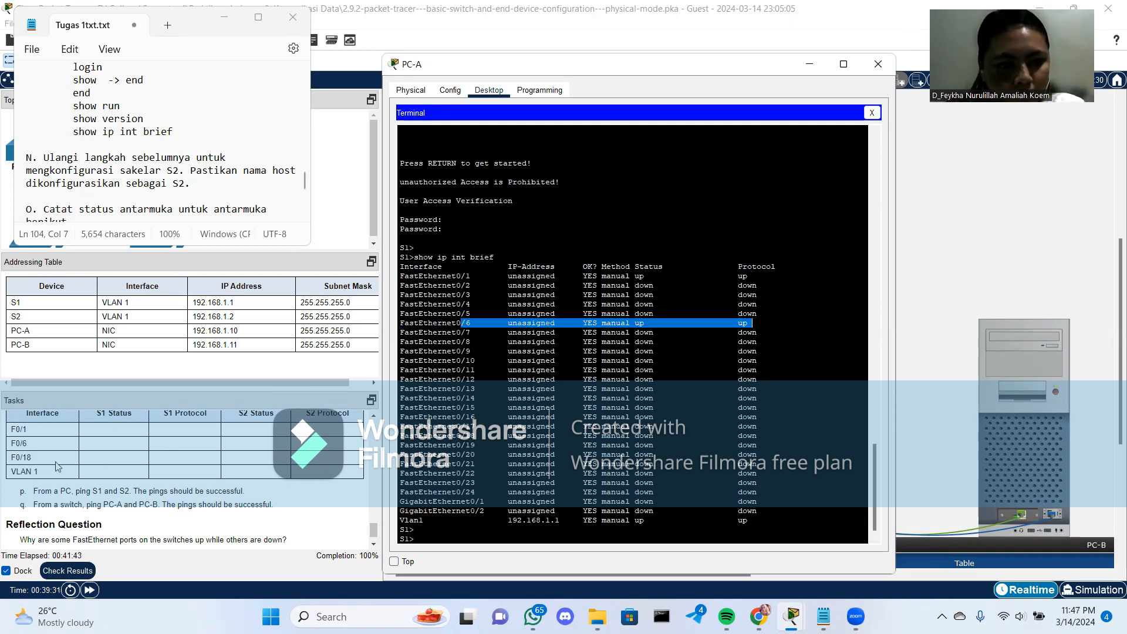
pyautogui.moveTo(450, 439); pyautogui.dragTo(767, 433)
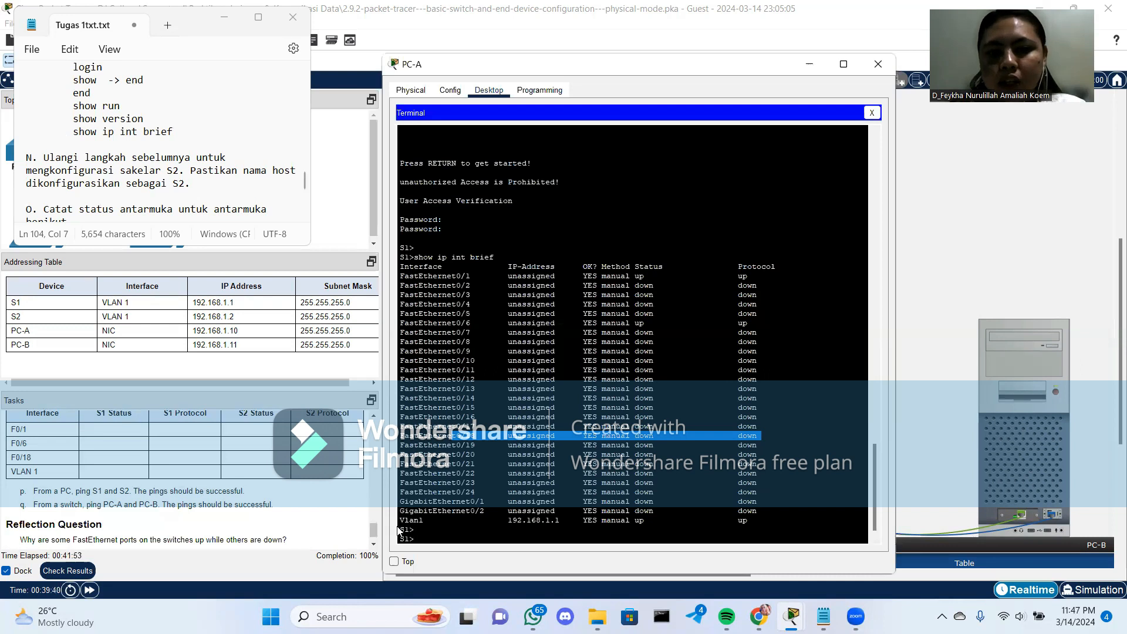
pyautogui.moveTo(401, 520); pyautogui.dragTo(768, 519)
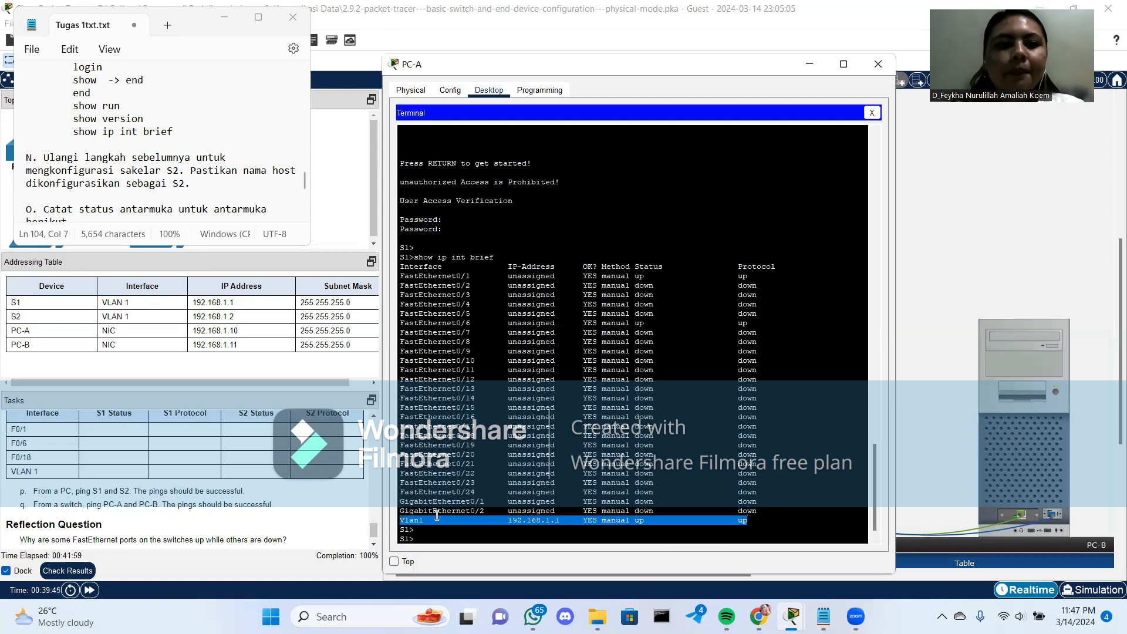
# Scroll through the task notes and close PC-A's terminal session to S1
pyautogui.scroll(-1, 221, 492)
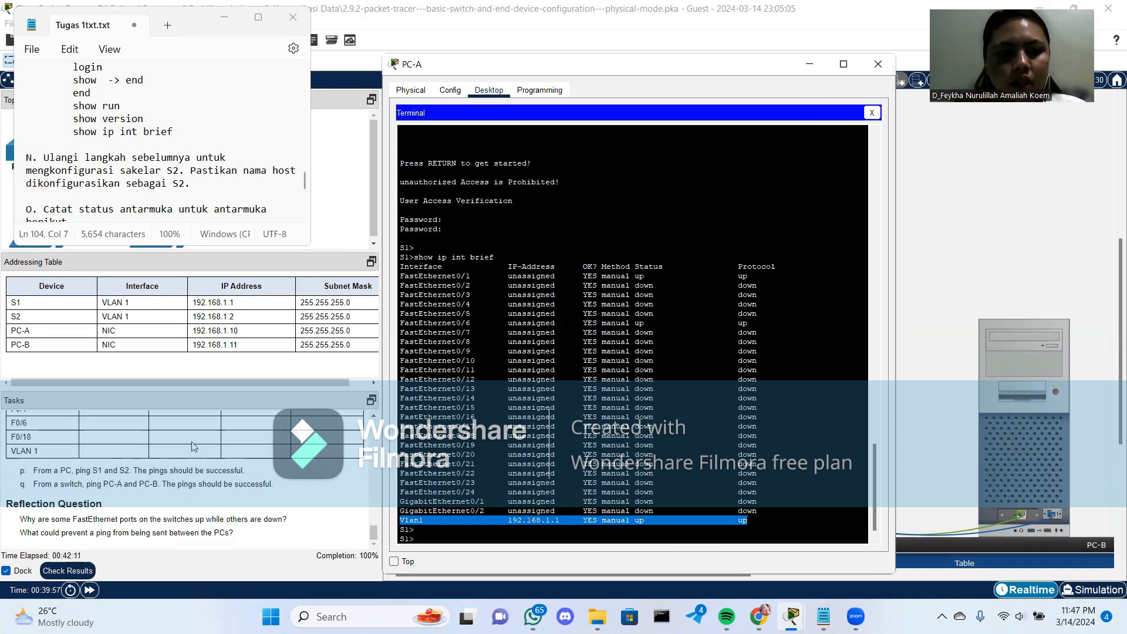
pyautogui.scroll(-1, 176, 197)
pyautogui.scroll(-3, 176, 197)
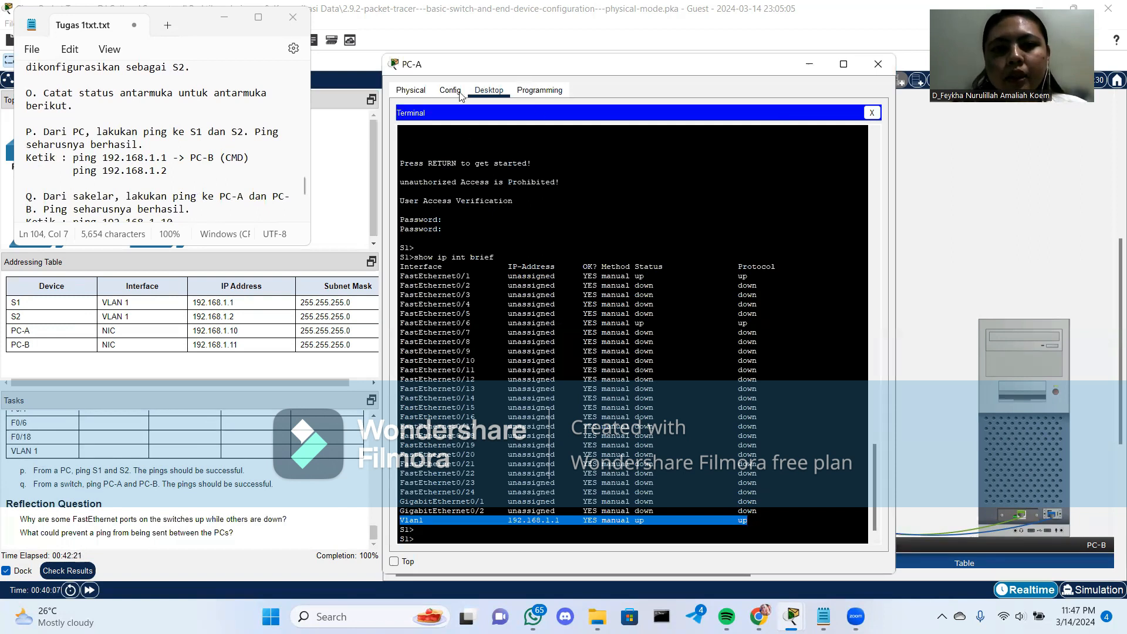
pyautogui.click(874, 113)
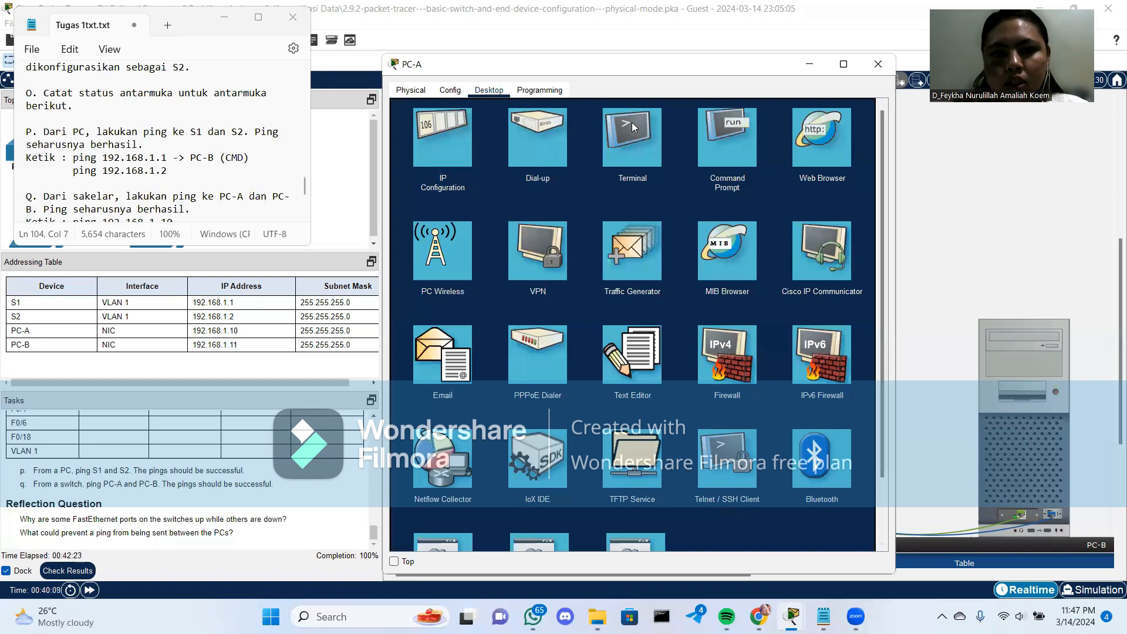
# Check PC-A's Command Prompt, then close PC-A and bring up PC-B's window with S2's interface list
pyautogui.click(728, 160)
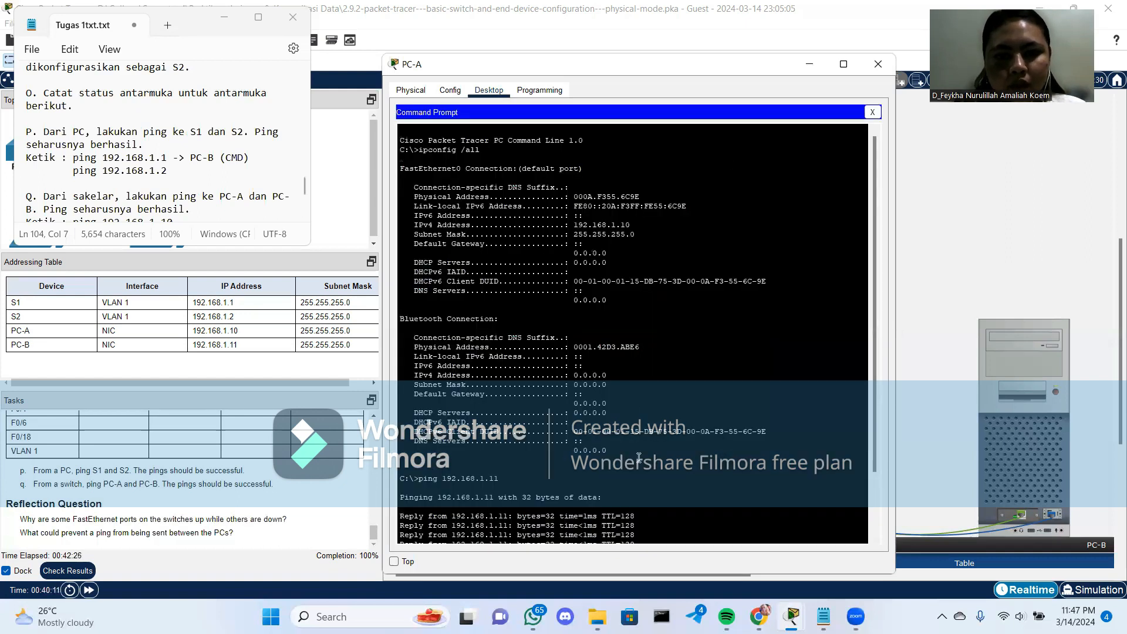
pyautogui.scroll(-3, 641, 455)
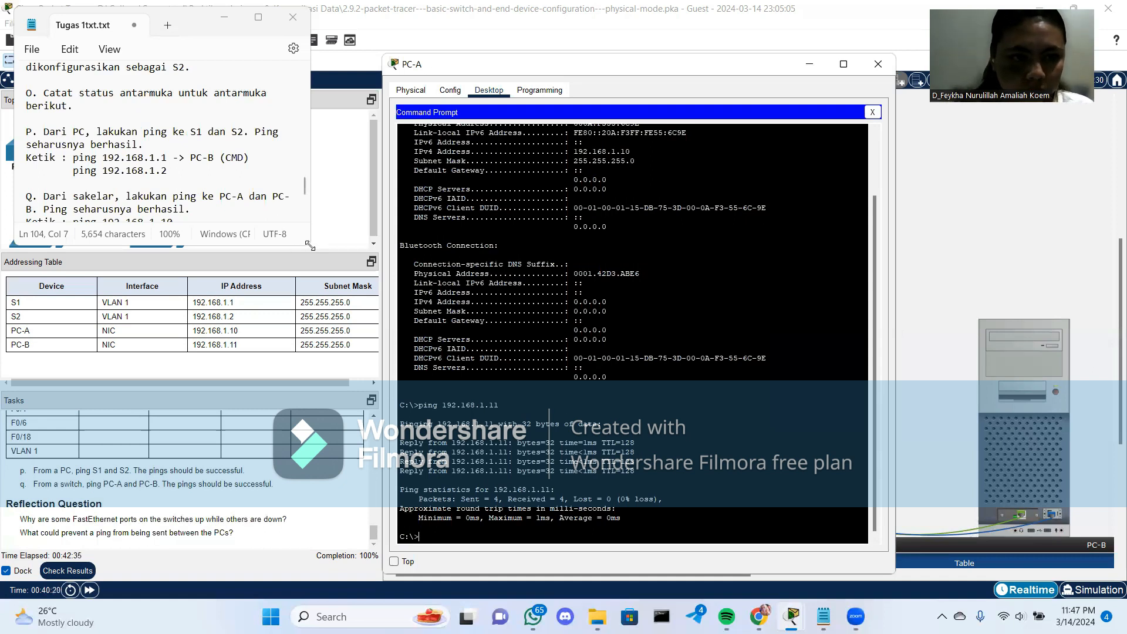
pyautogui.click(863, 75)
pyautogui.click(1060, 373)
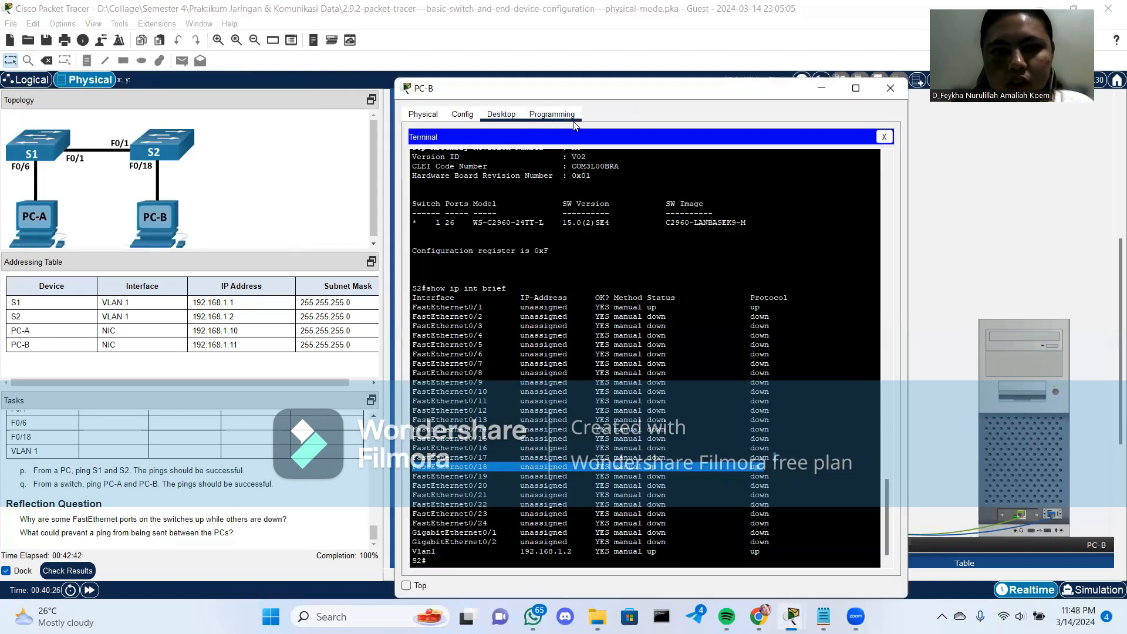
# Close the S2 console on PC-B and switch to PC-B's Command Prompt
pyautogui.click(884, 136)
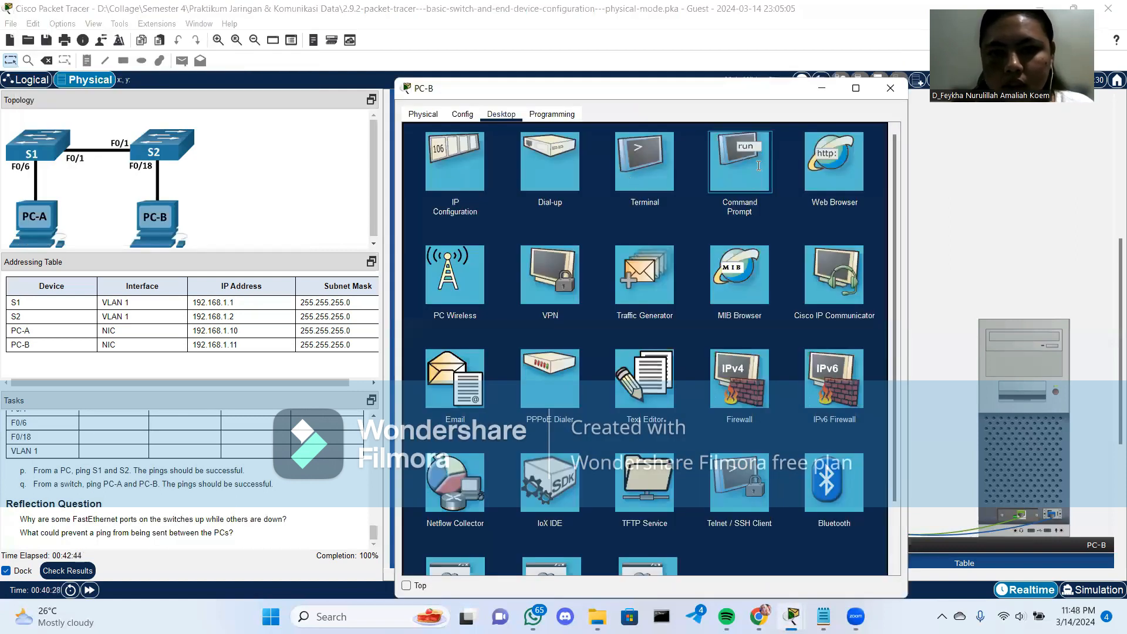
pyautogui.click(734, 194)
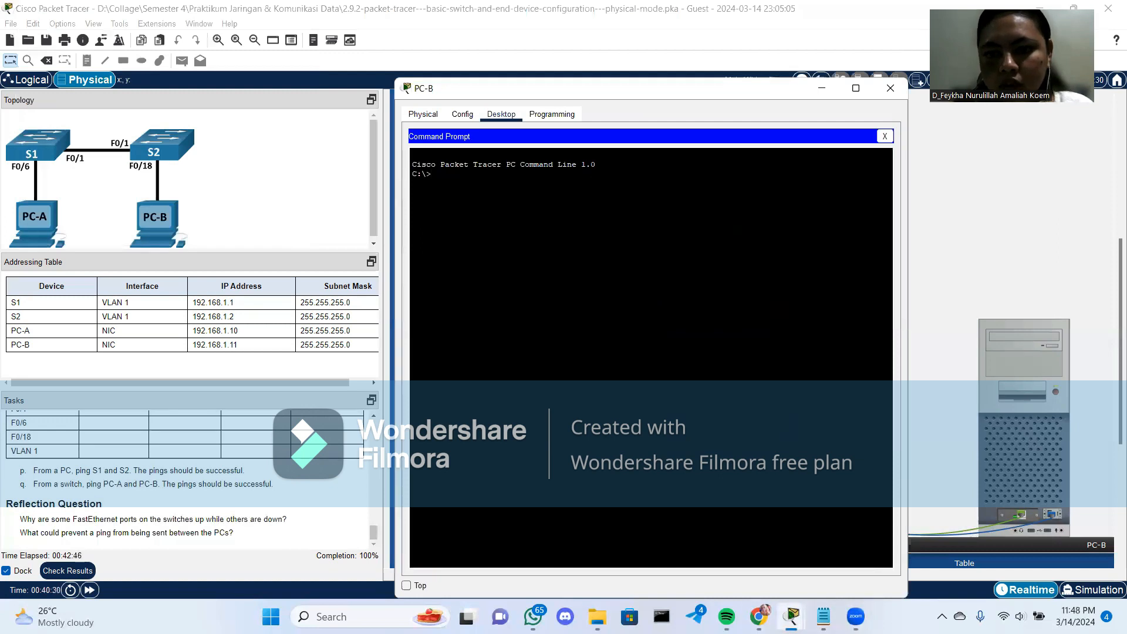
pyautogui.click(824, 617)
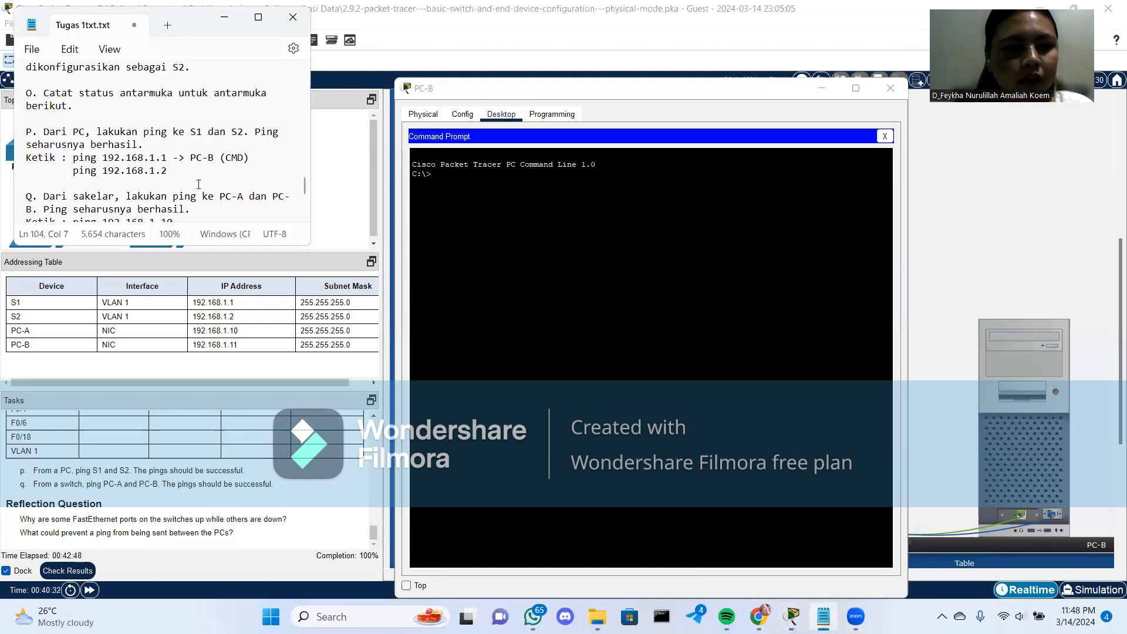
pyautogui.click(577, 204)
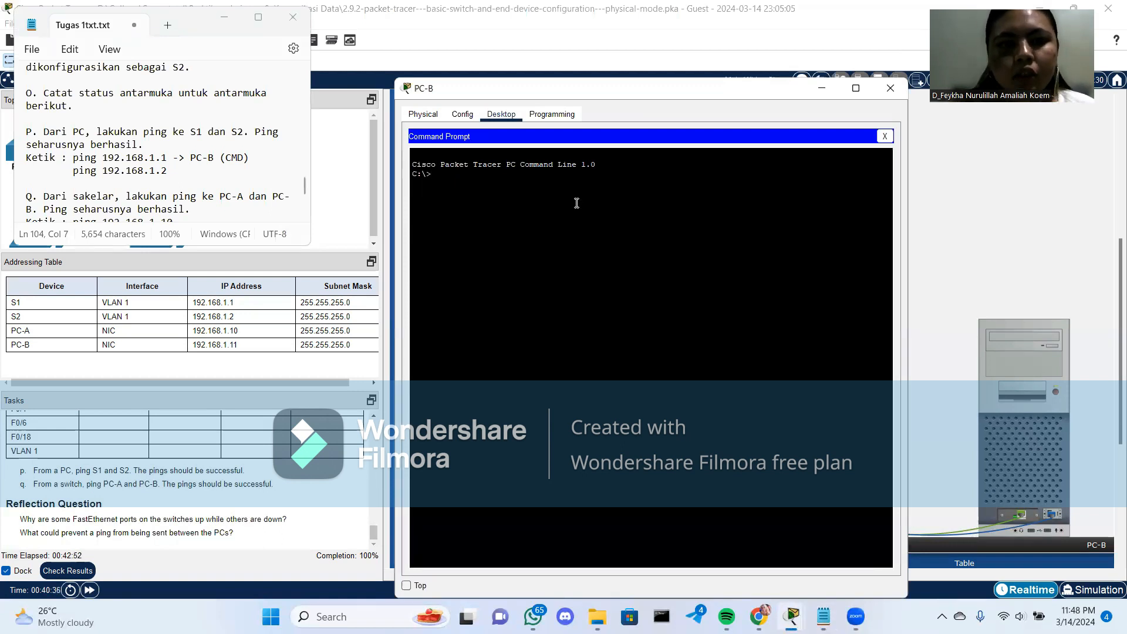
# Ping S1 at 192.168.1.1 from PC-B, get 3 of 4 replies, and match it in the addressing table
pyautogui.write('pi')
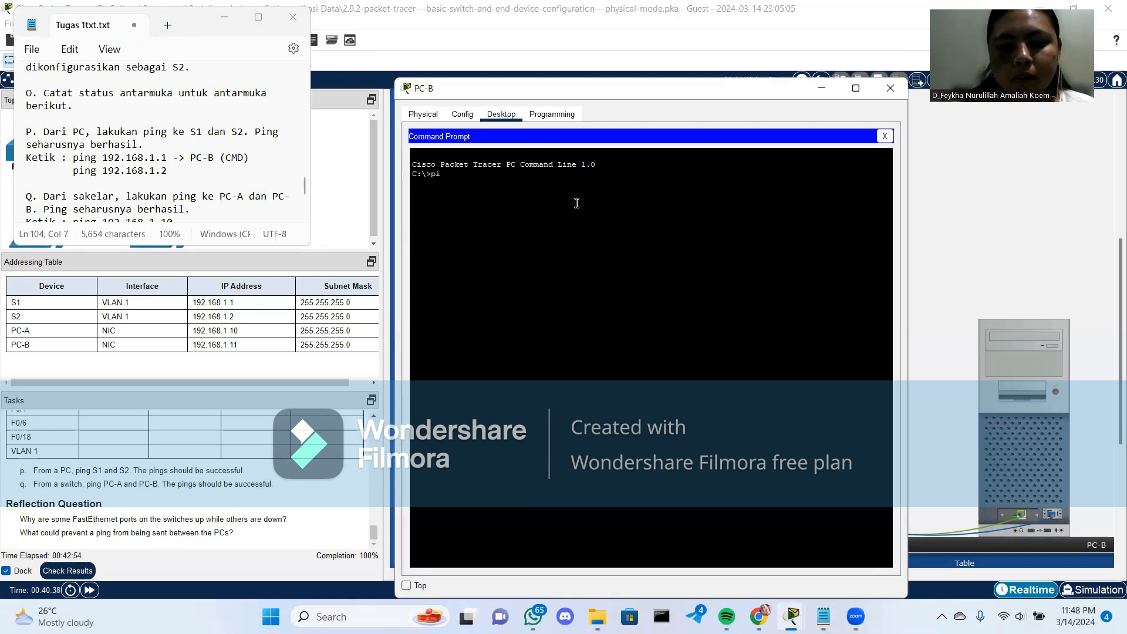
pyautogui.write('ng 192')
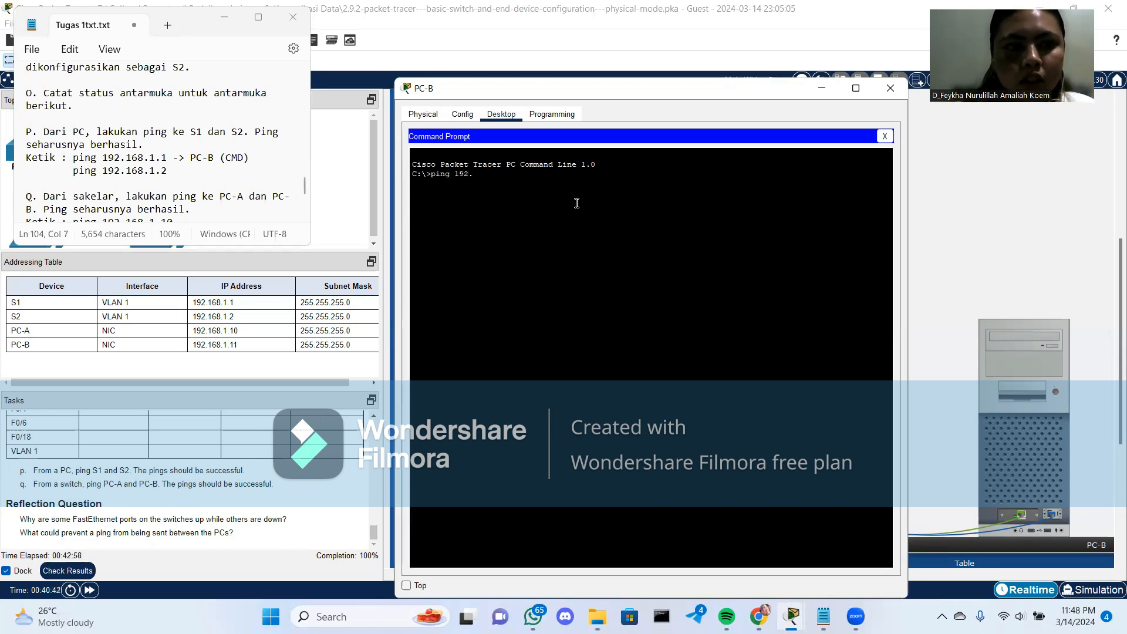
pyautogui.write('.168')
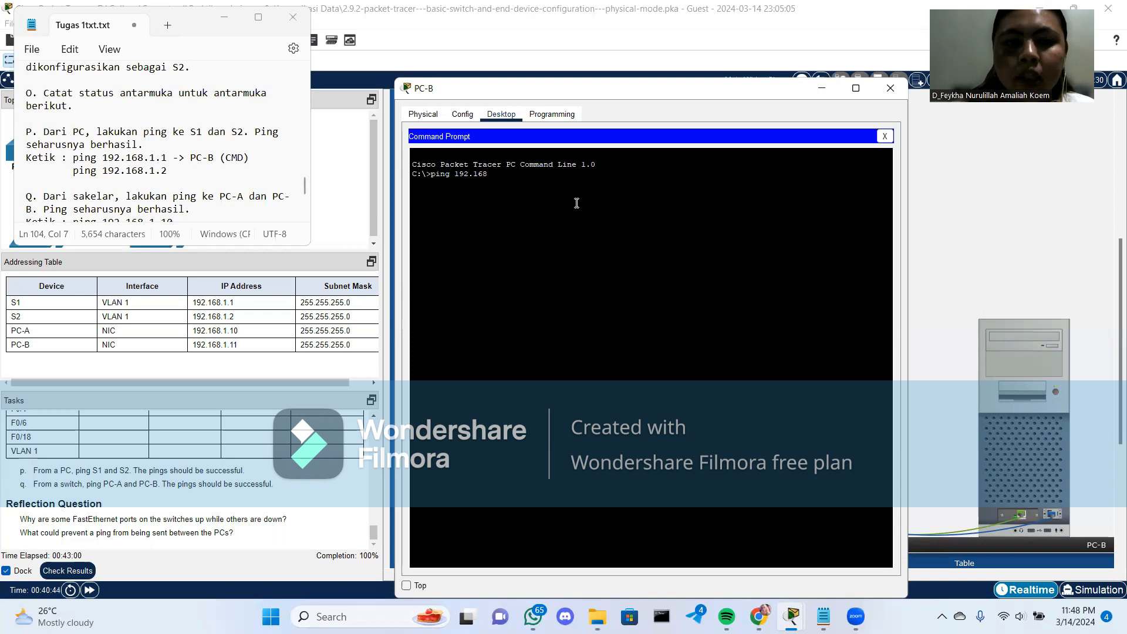
pyautogui.write('.1.1')
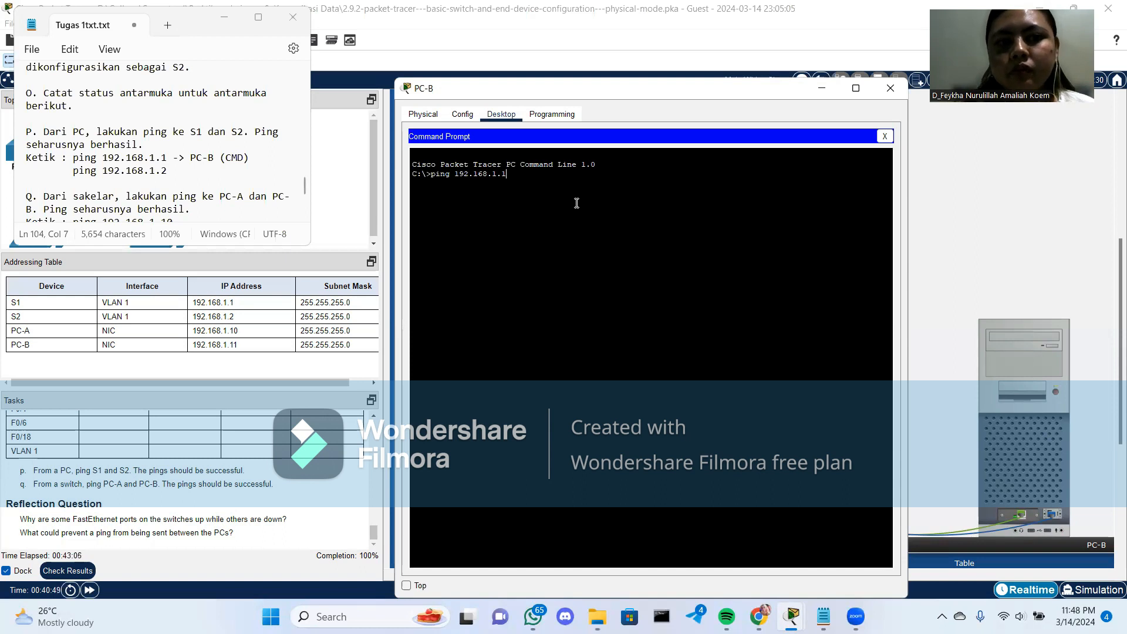
pyautogui.press('Return')
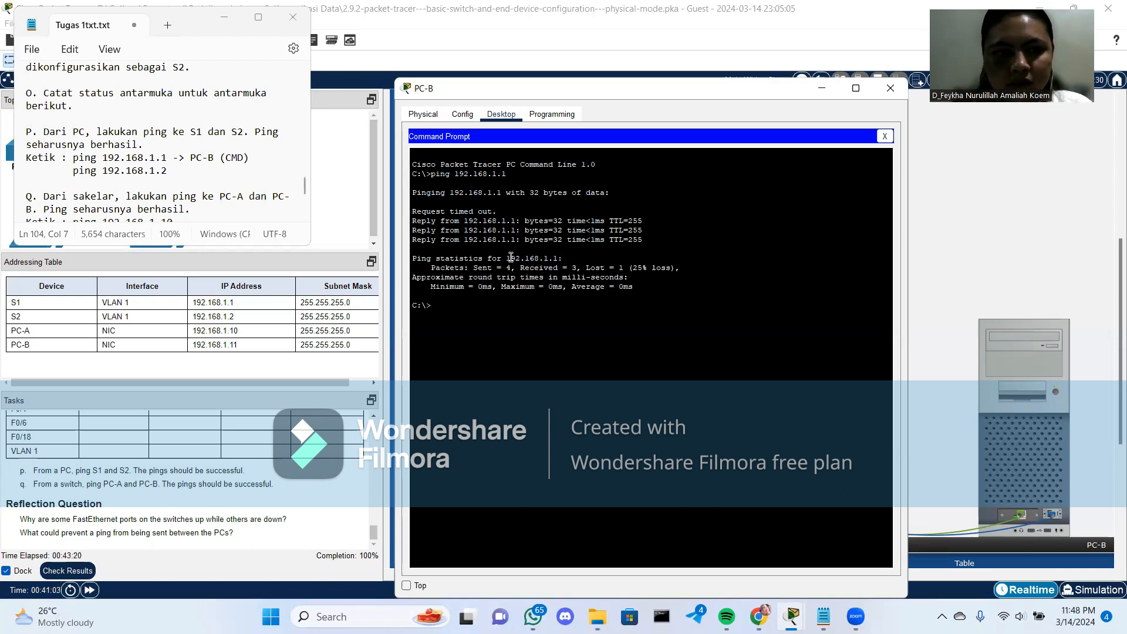
pyautogui.moveTo(605, 239); pyautogui.dragTo(615, 263)
pyautogui.click(622, 312)
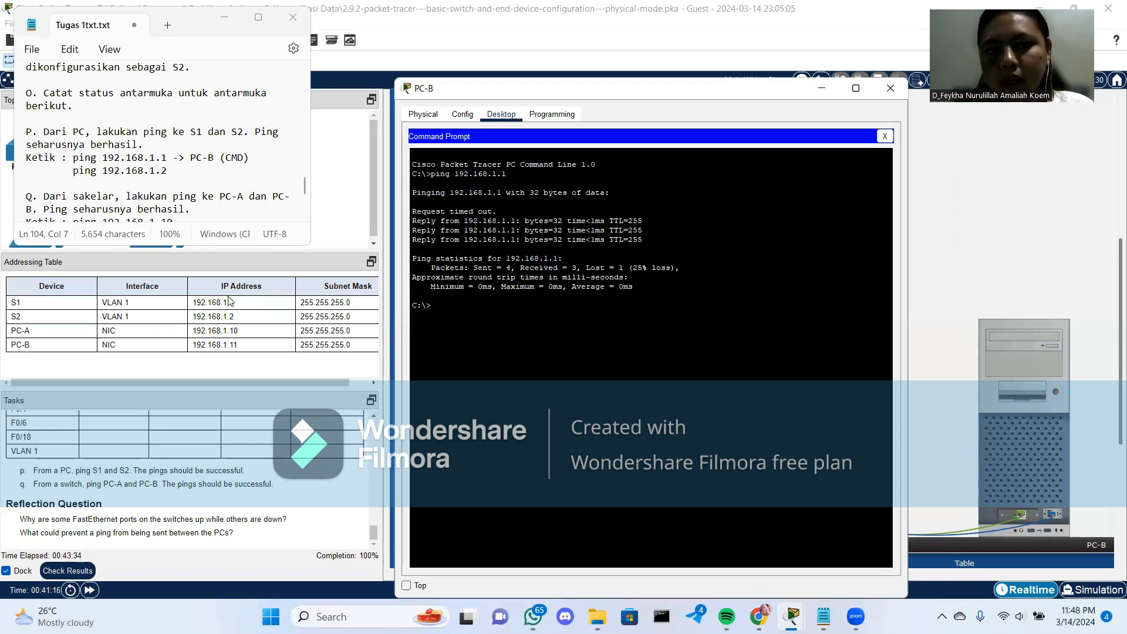
pyautogui.moveTo(235, 302); pyautogui.dragTo(194, 304)
pyautogui.click(195, 307)
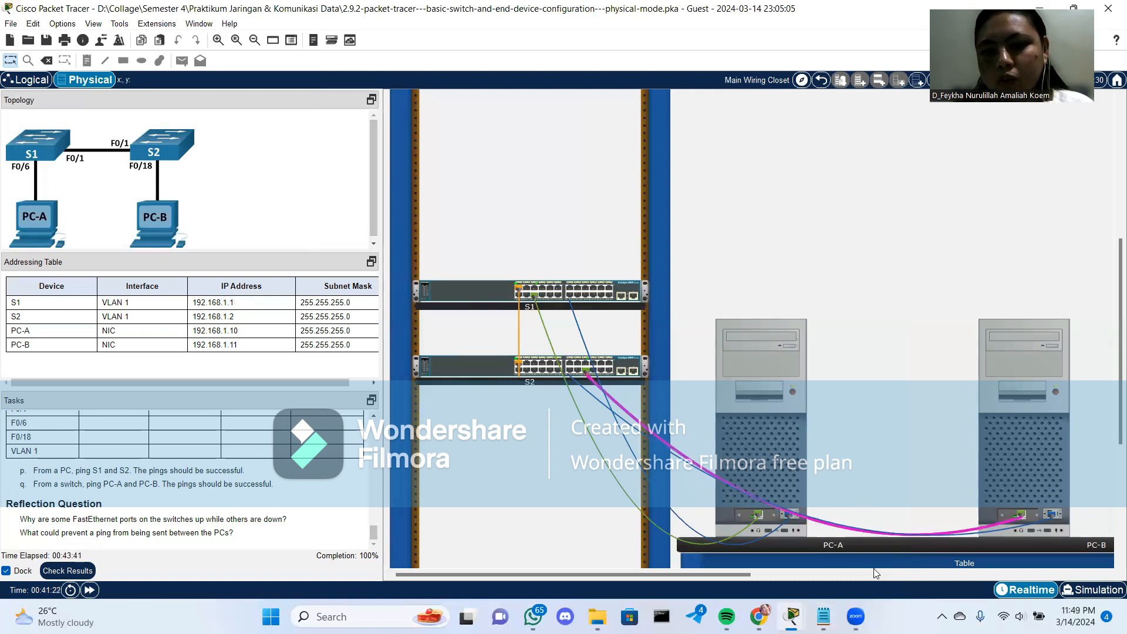
pyautogui.click(1044, 393)
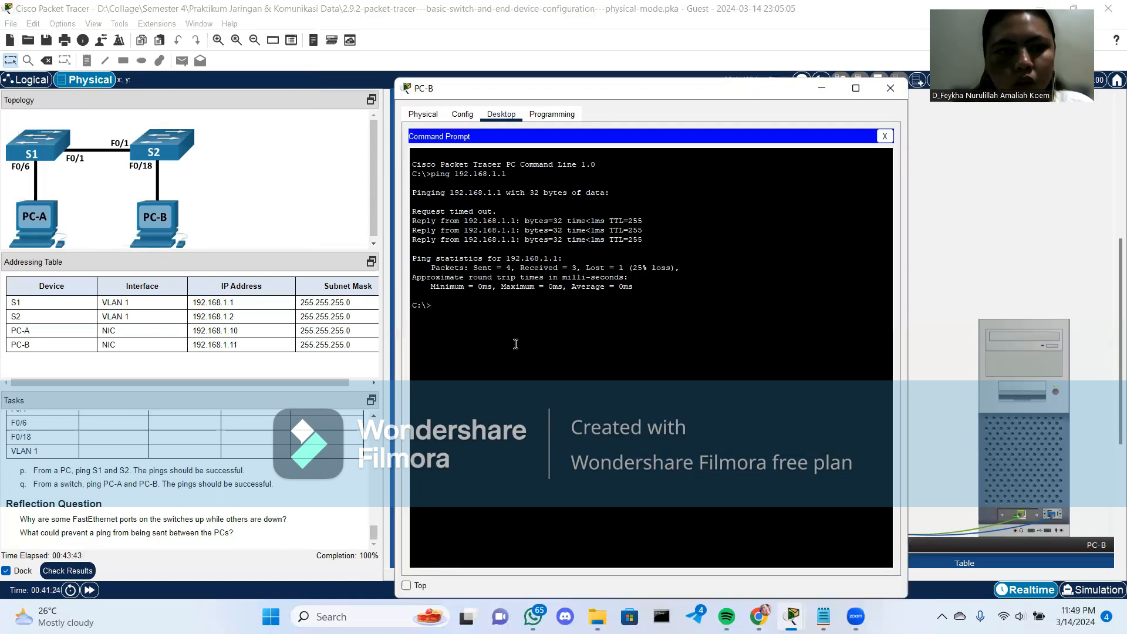
pyautogui.hotkey('alt', 'Tab')
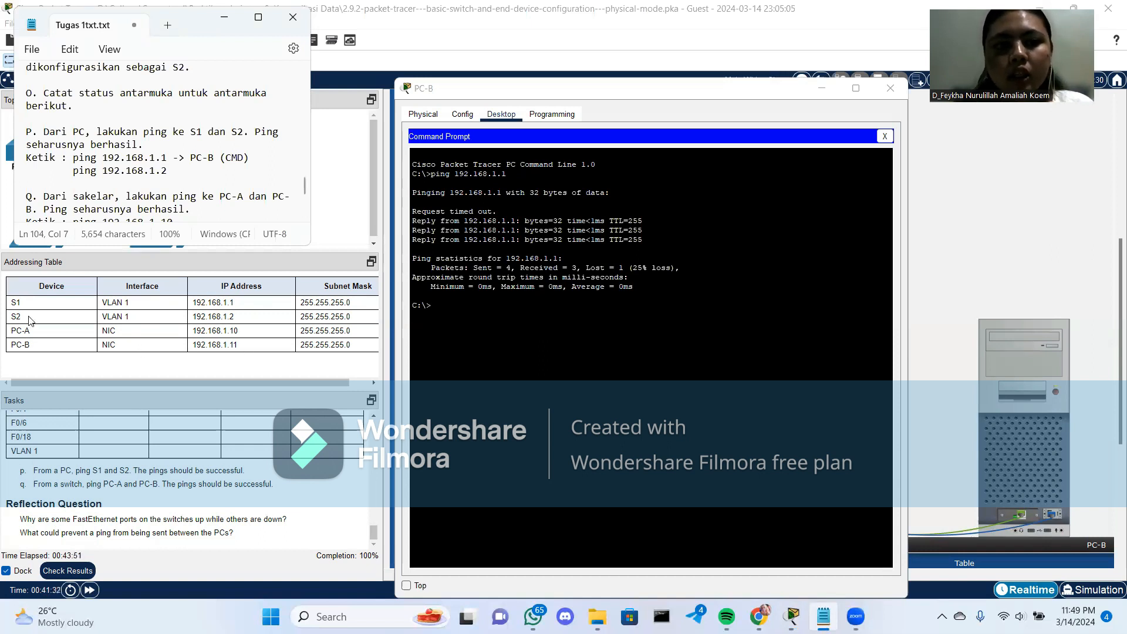
# Ping S2 at 192.168.1.2 from PC-B by editing the recalled command, receiving 3 of 4 replies
pyautogui.click(540, 337)
pyautogui.write('pi')
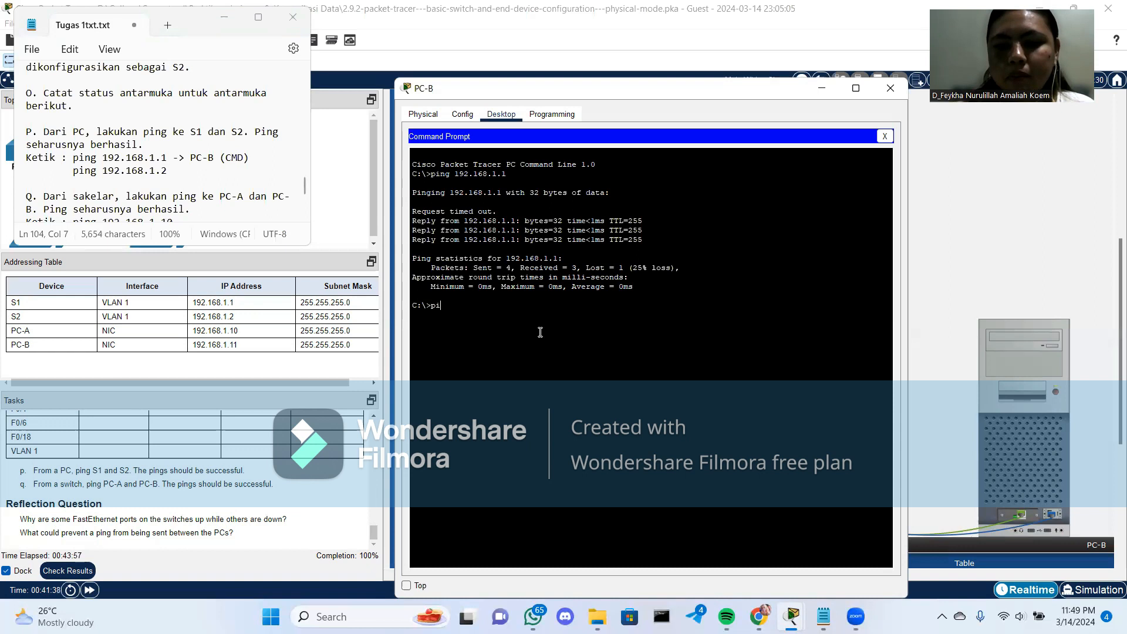
pyautogui.press('BackSpace')
pyautogui.press('Up')
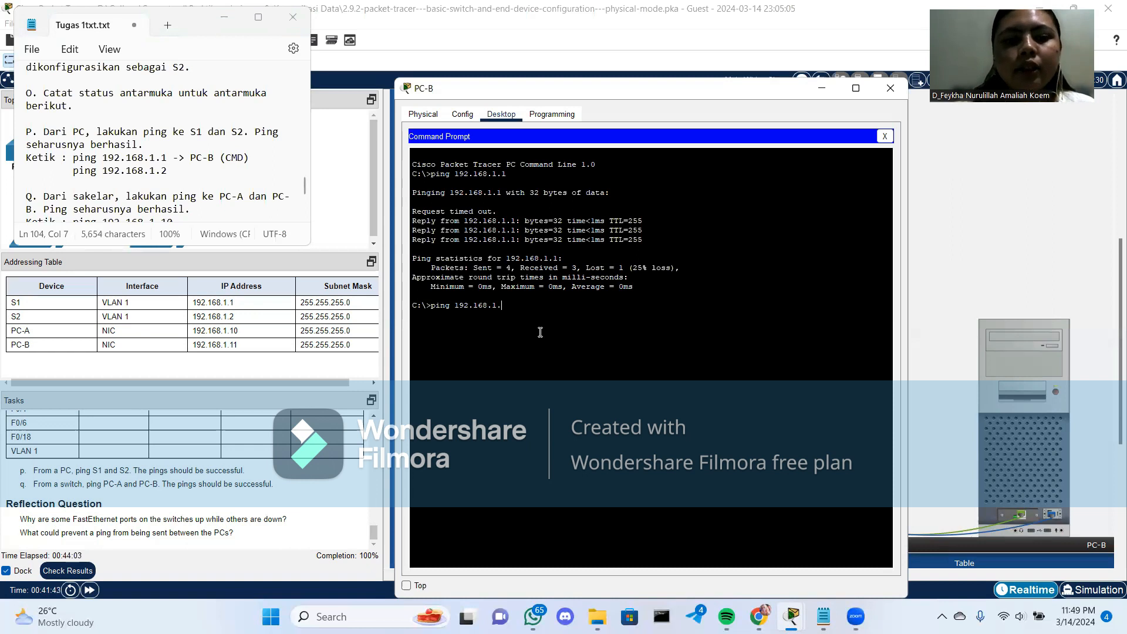
pyautogui.write('2')
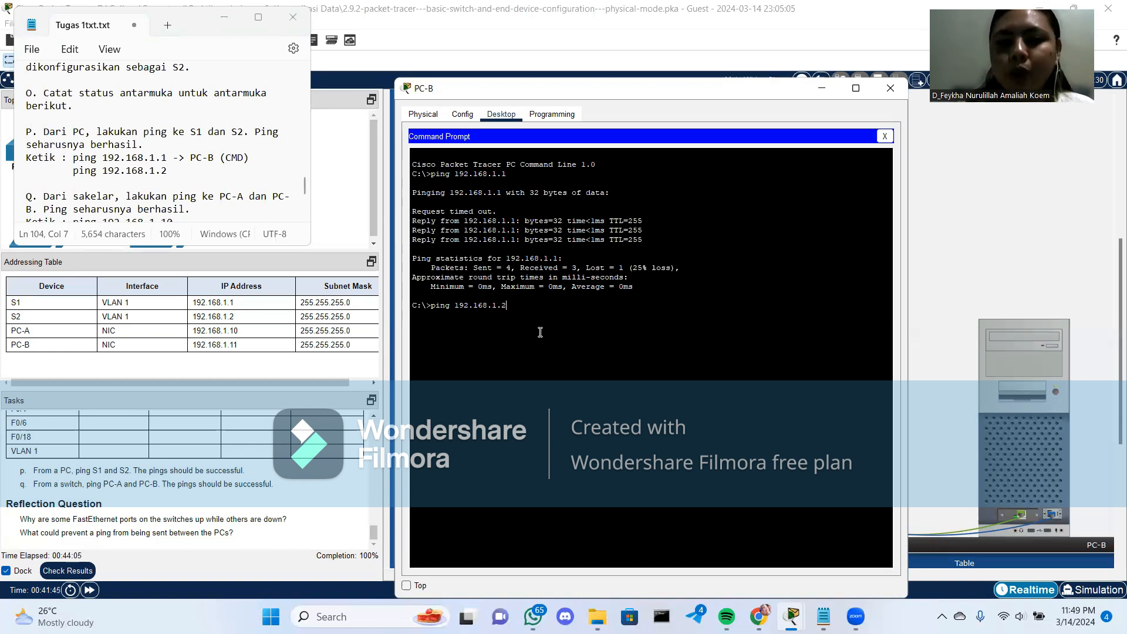
pyautogui.press('Return')
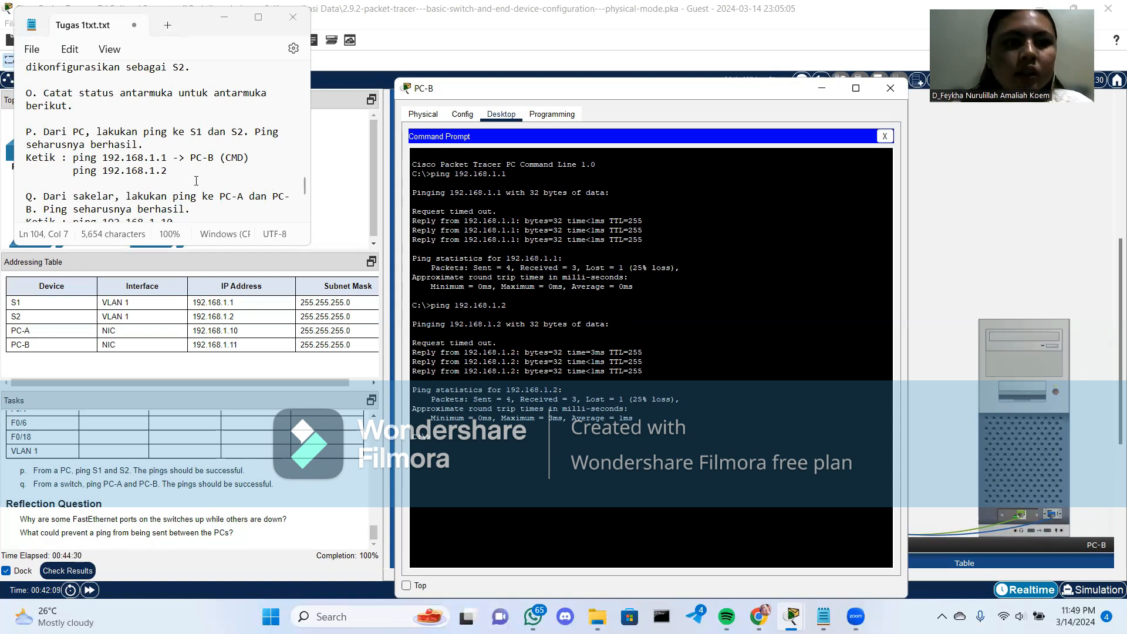
pyautogui.scroll(-2, 211, 179)
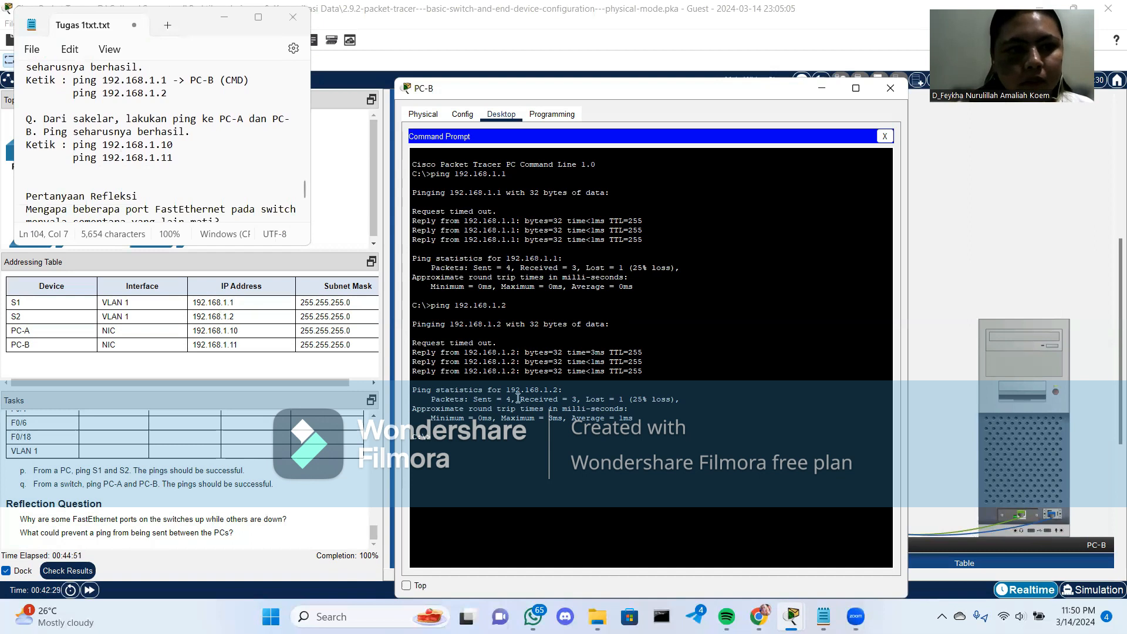
pyautogui.press('Up')
pyautogui.press('BackSpace')
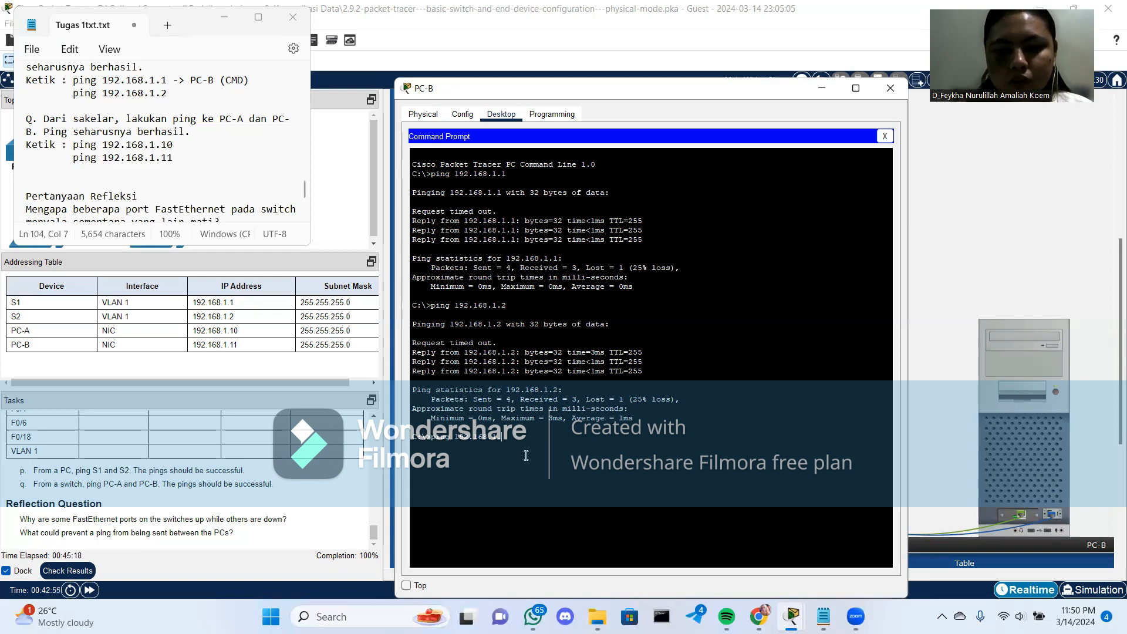
# Ping PC-A at 192.168.1.10, then 192.168.1.11, each returning 4 of 4 replies
pyautogui.write('10')
pyautogui.press('Return')
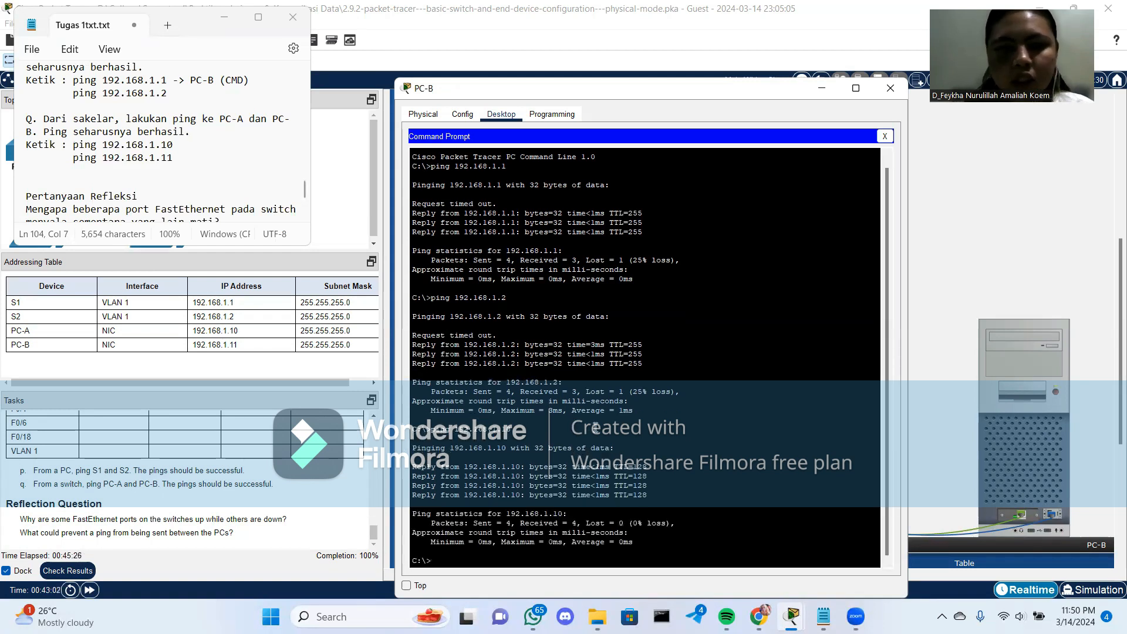
pyautogui.press('Up')
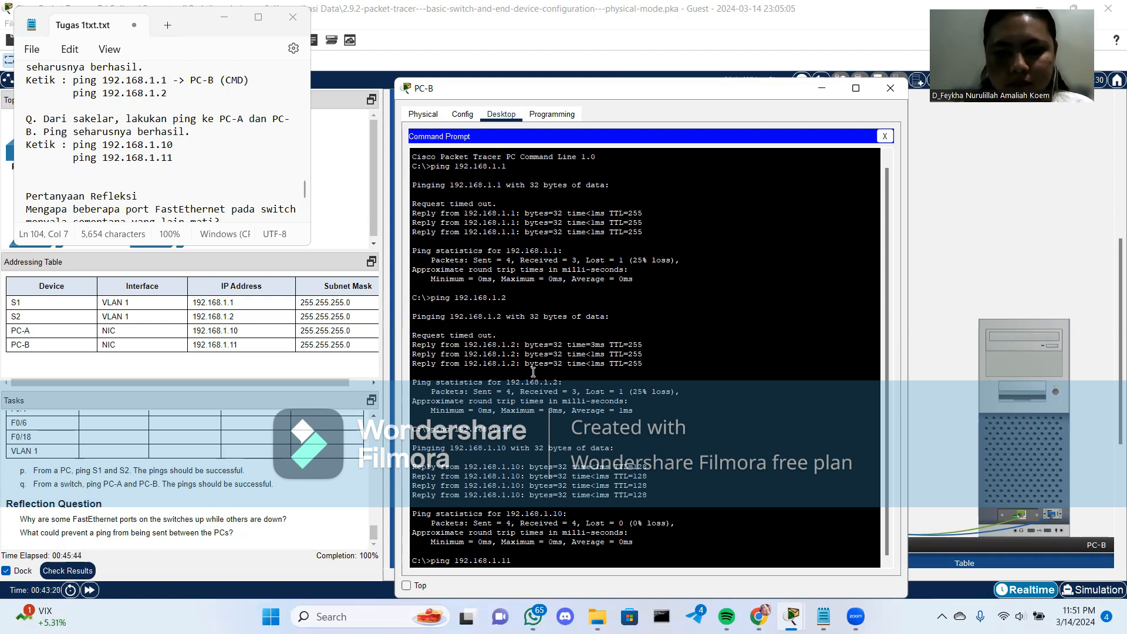
pyautogui.press('Return')
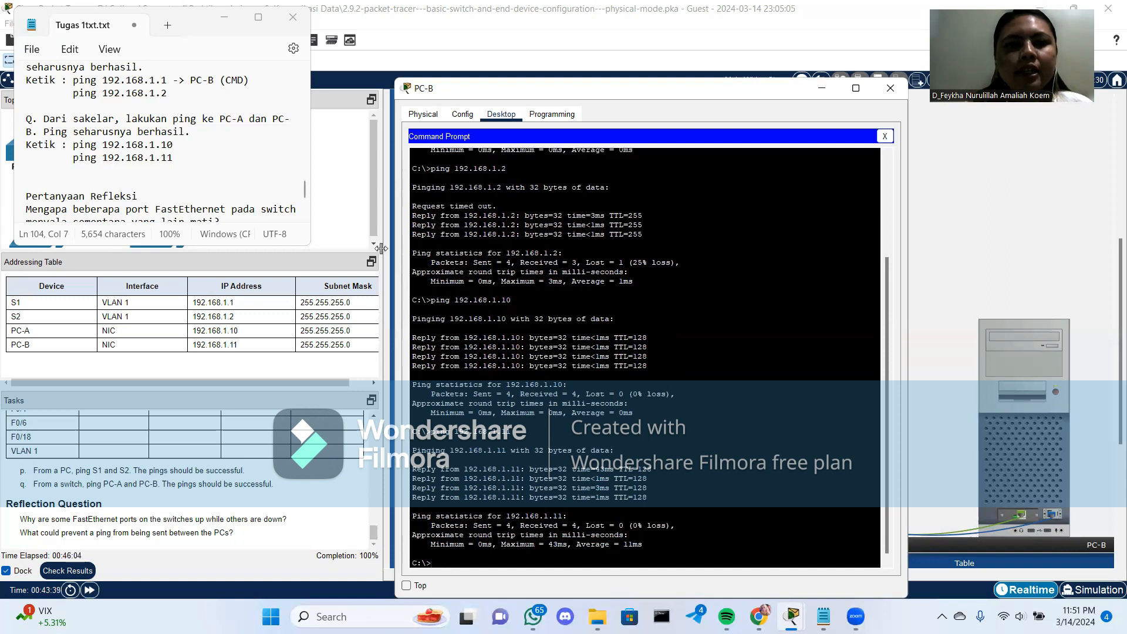
pyautogui.scroll(-3, 236, 170)
pyautogui.scroll(-1, 236, 170)
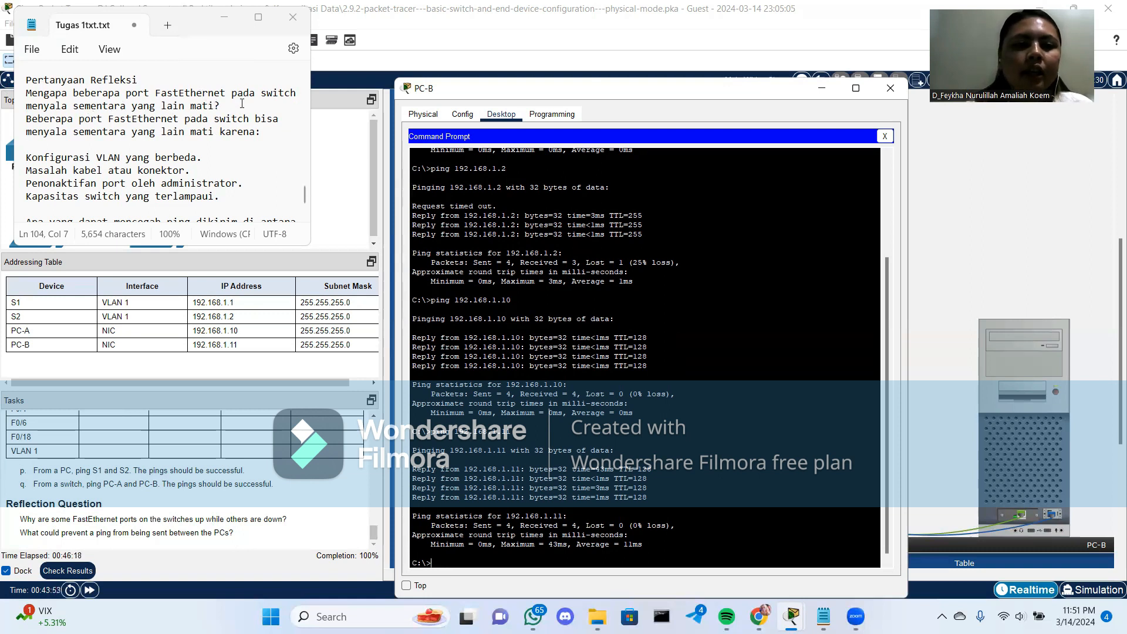
pyautogui.click(31, 160)
pyautogui.moveTo(32, 165); pyautogui.dragTo(201, 159)
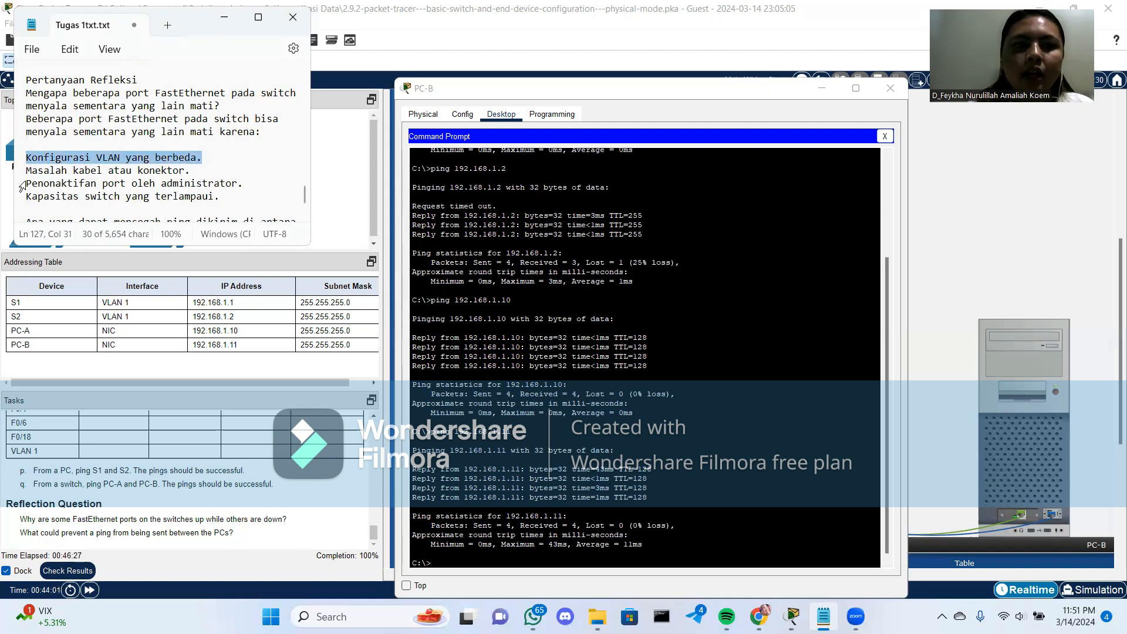
pyautogui.moveTo(25, 171); pyautogui.dragTo(23, 180)
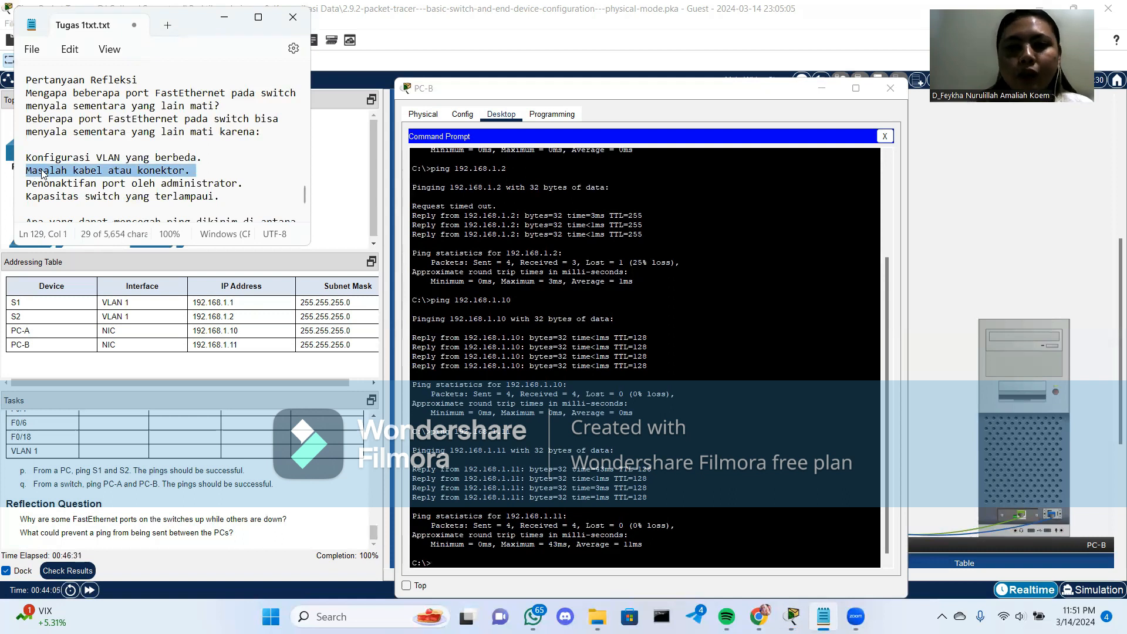
pyautogui.moveTo(26, 183); pyautogui.dragTo(21, 193)
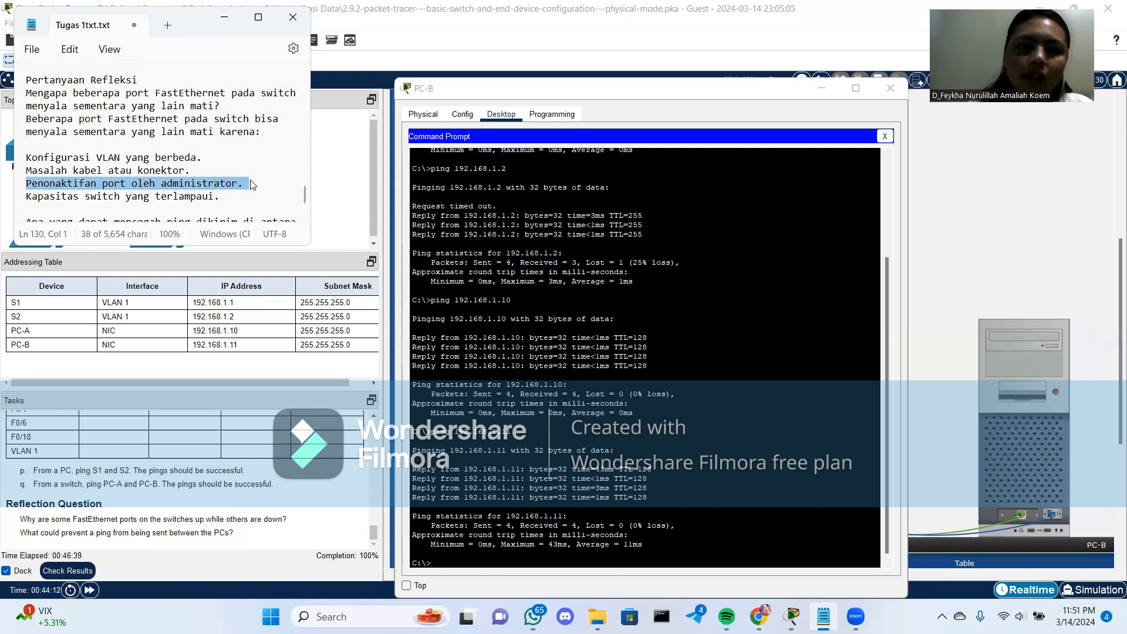
pyautogui.click(241, 201)
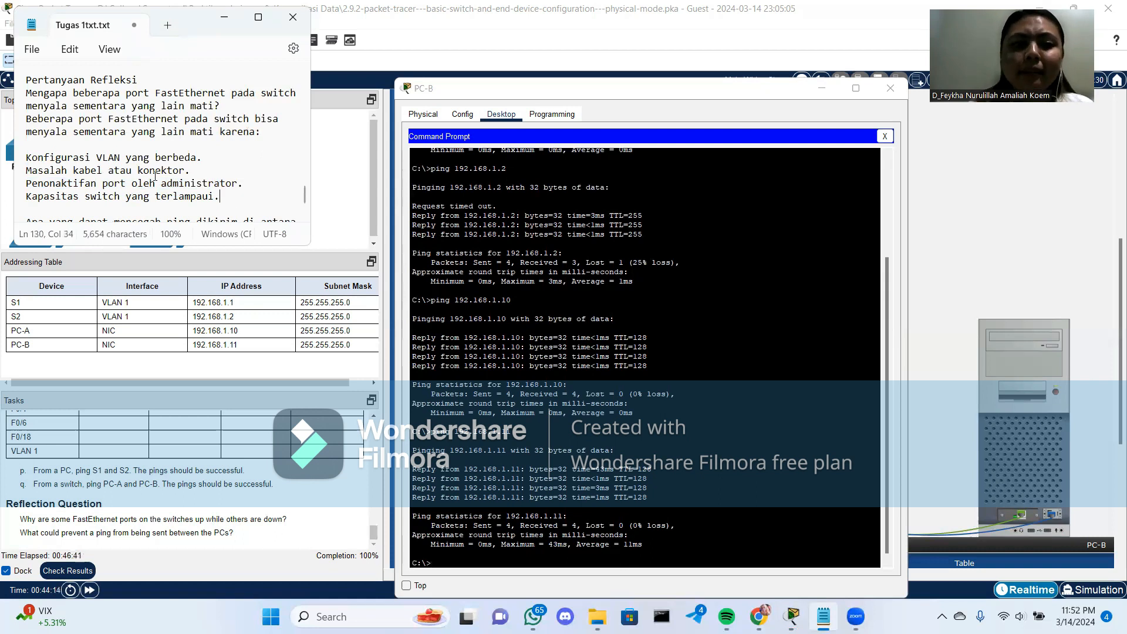
pyautogui.scroll(-4, 165, 171)
pyautogui.scroll(-1, 164, 165)
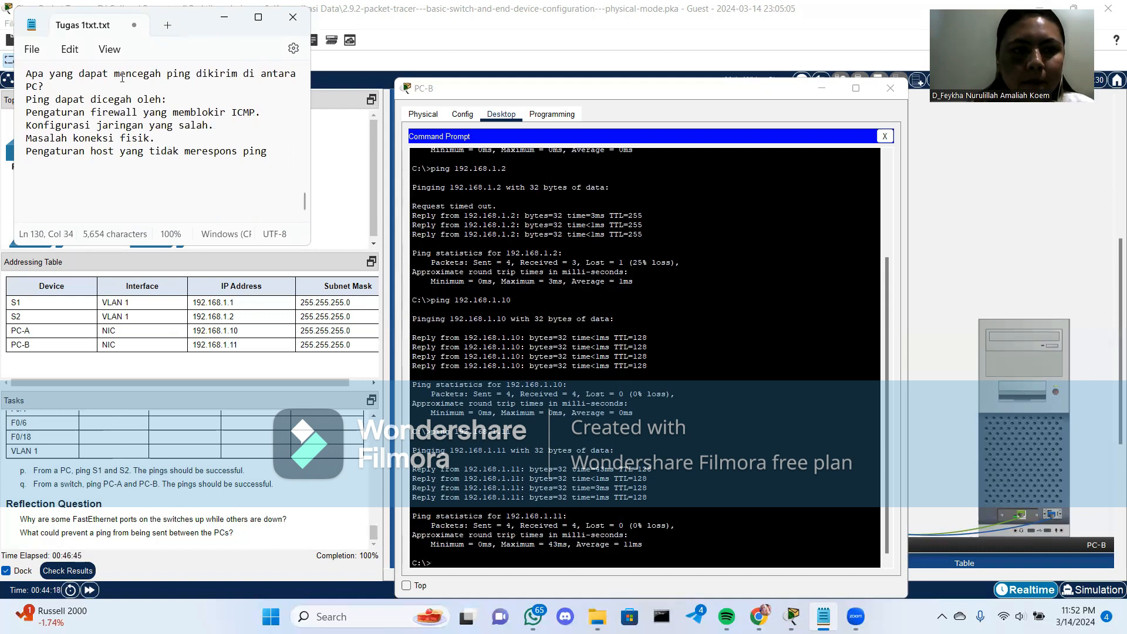
pyautogui.scroll(1, 144, 200)
pyautogui.rightClick(144, 200)
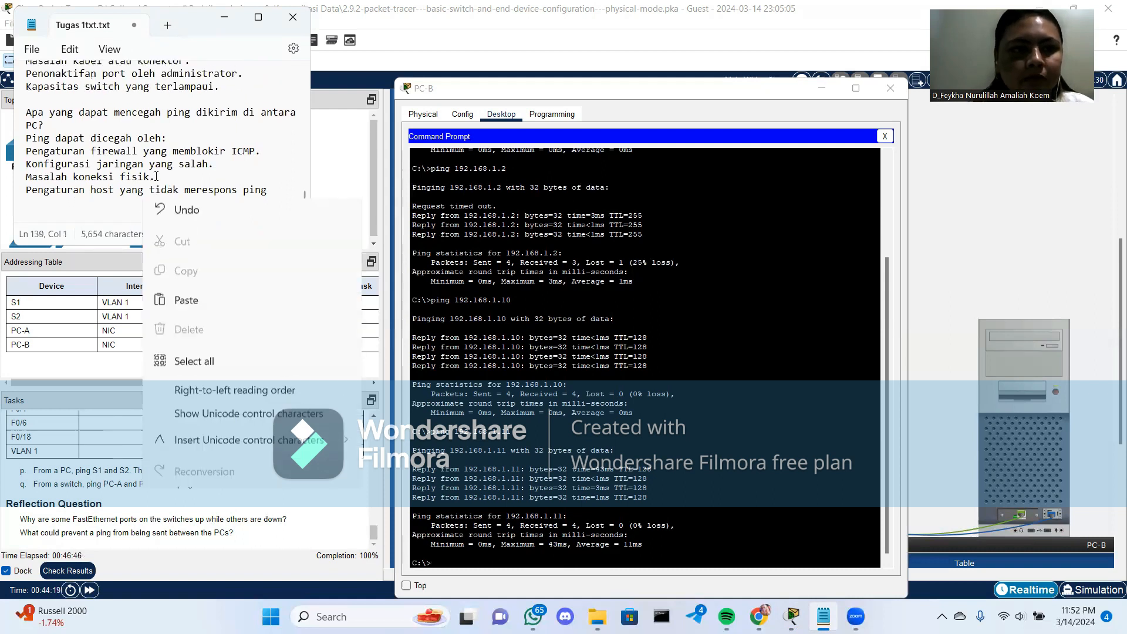
pyautogui.click(107, 121)
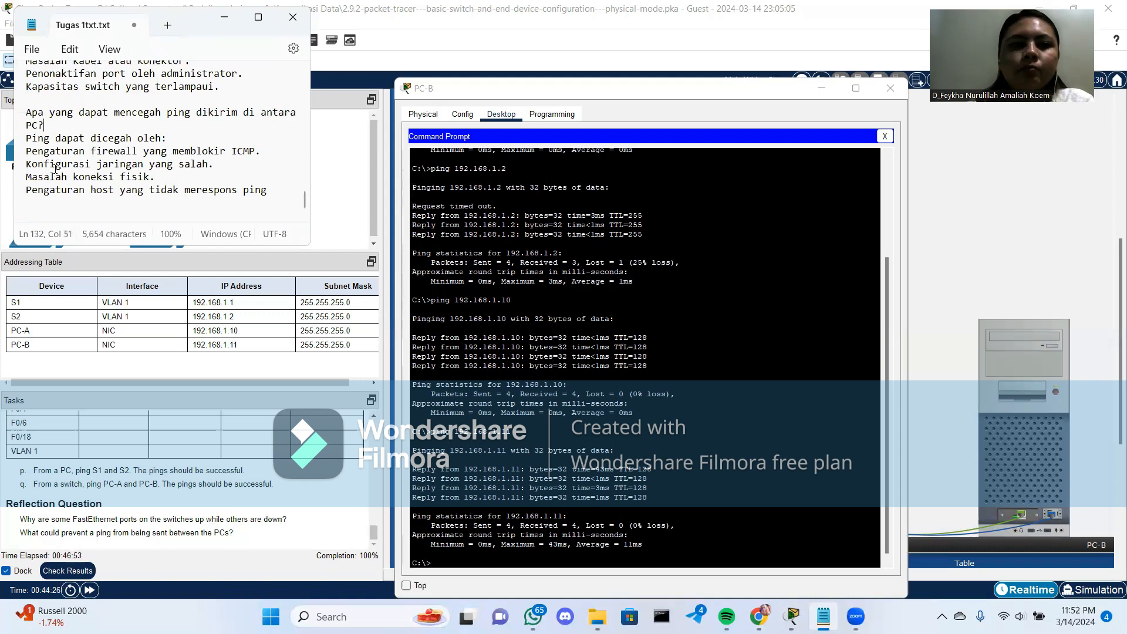
pyautogui.click(24, 154)
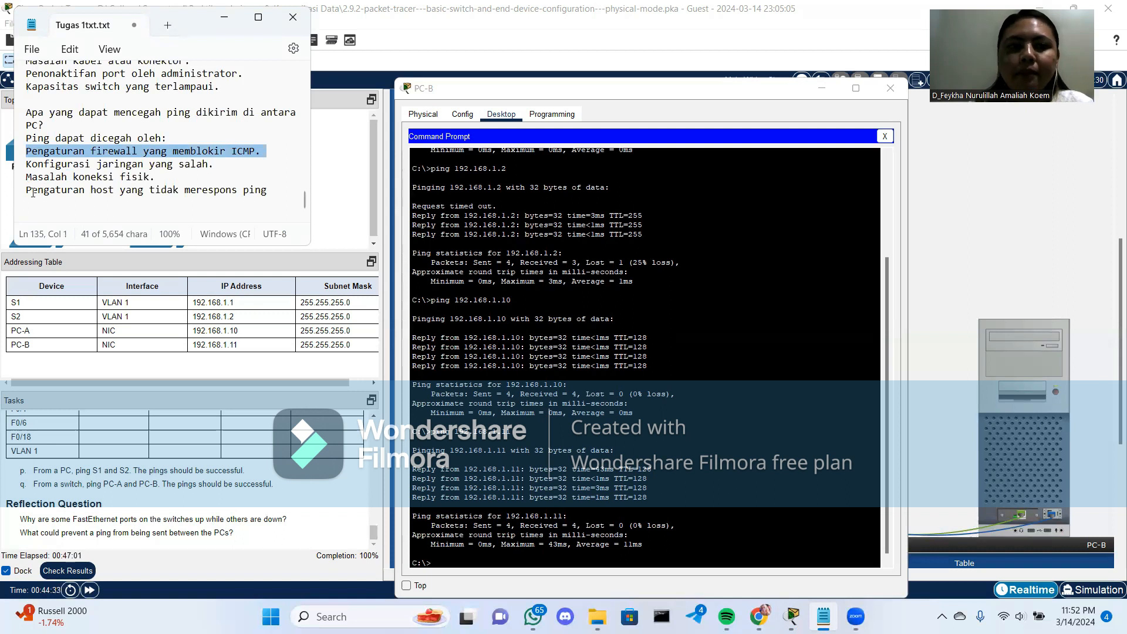
pyautogui.click(27, 165)
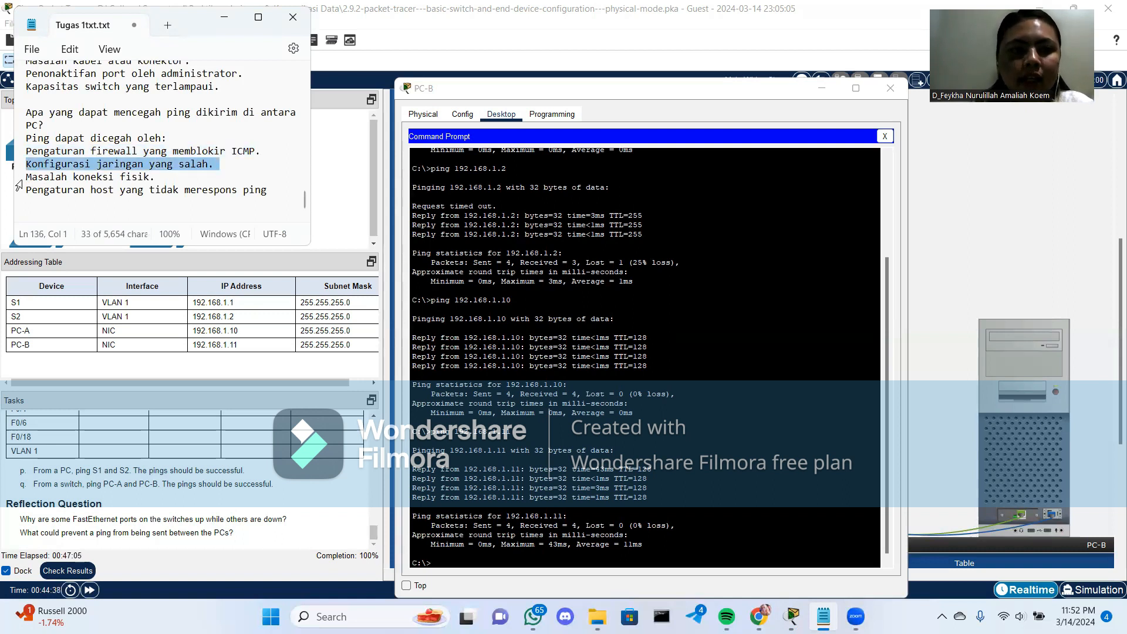
pyautogui.click(20, 181)
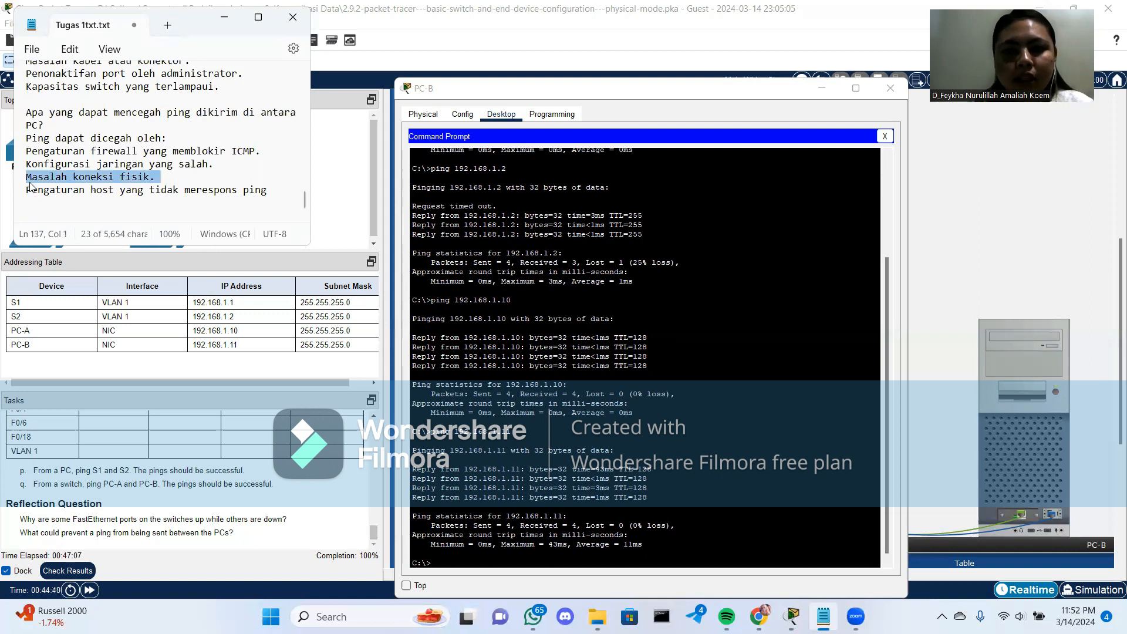
pyautogui.click(19, 194)
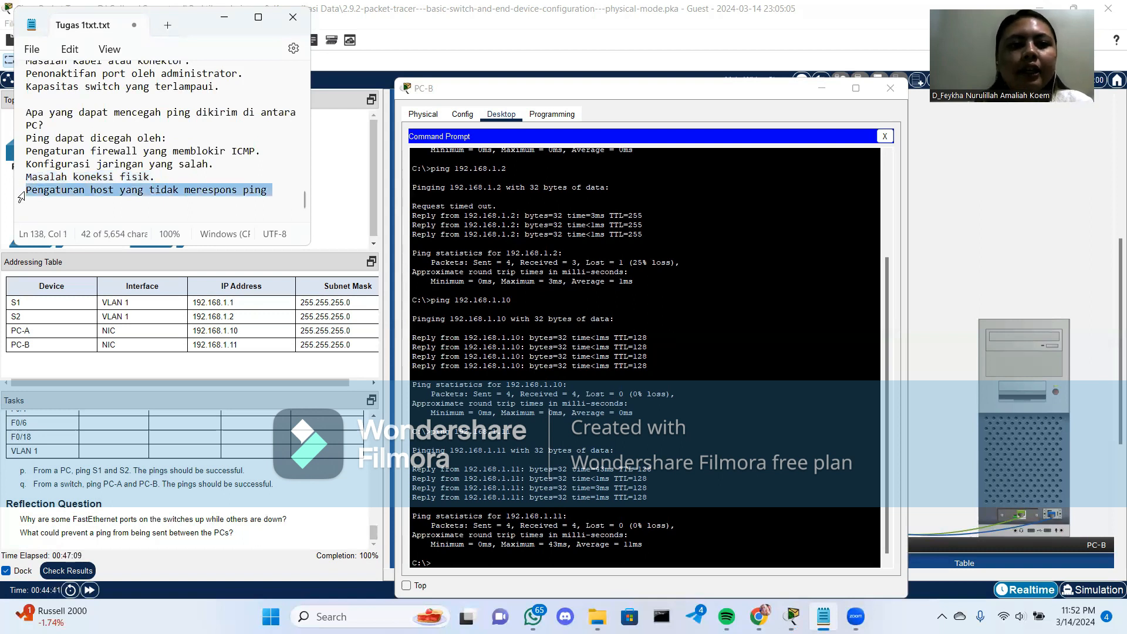